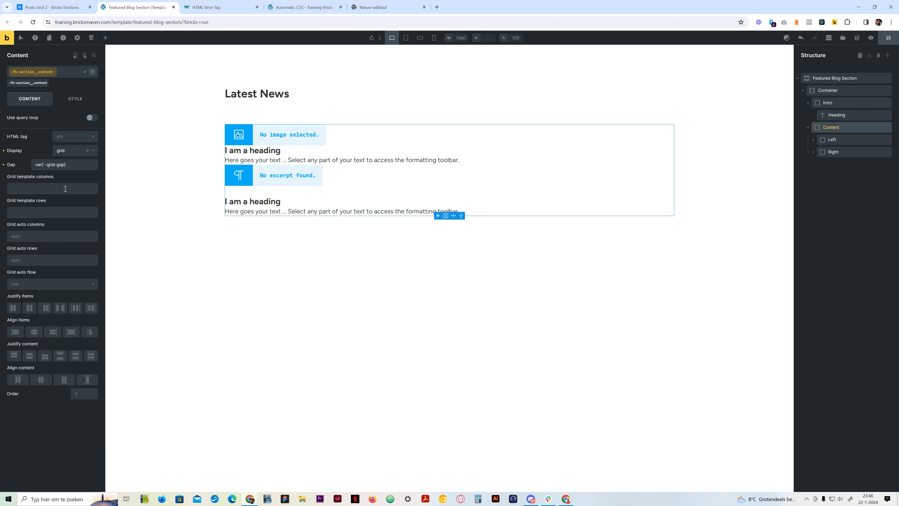
Set the Content block's grid template columns to var(--grid-auto-2).
left_click(28, 280)
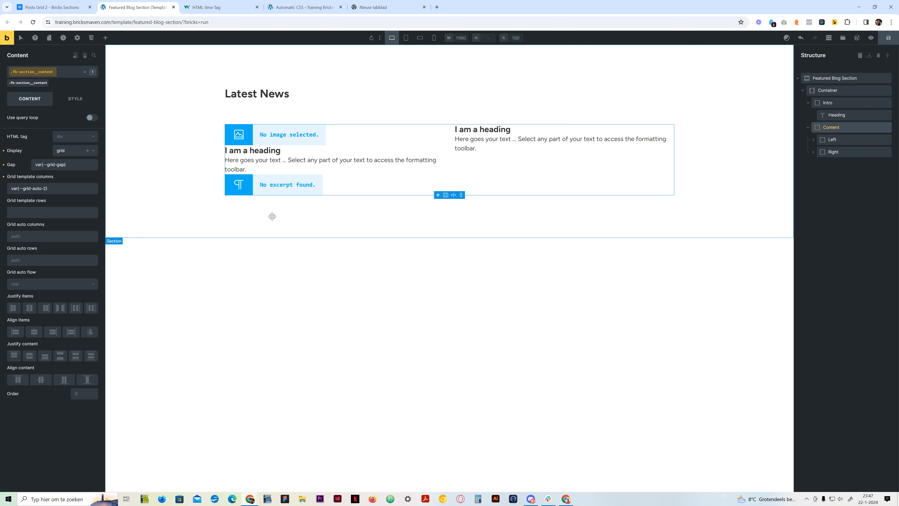
Enable a query loop on the Card's .fb-section-card class, with post type Posts and 1 post per page.
left_click(814, 140)
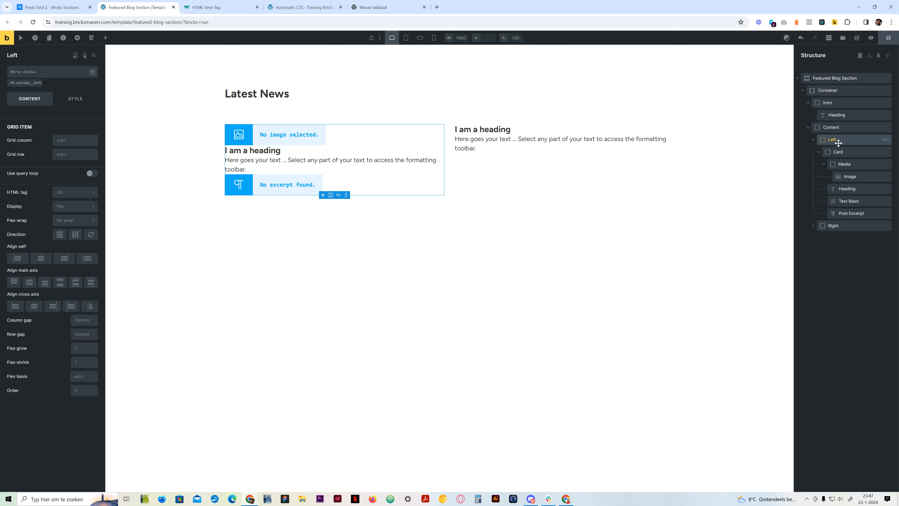
left_click(845, 155)
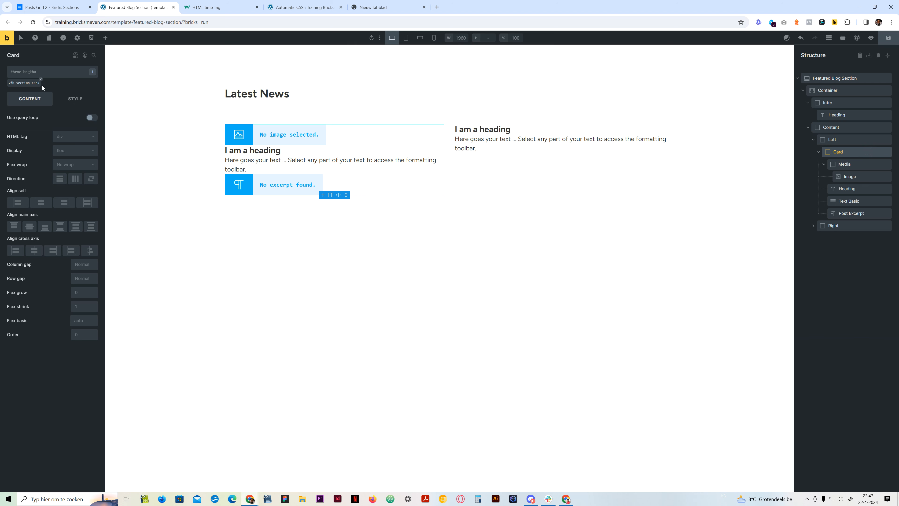
left_click(32, 84)
left_click(90, 117)
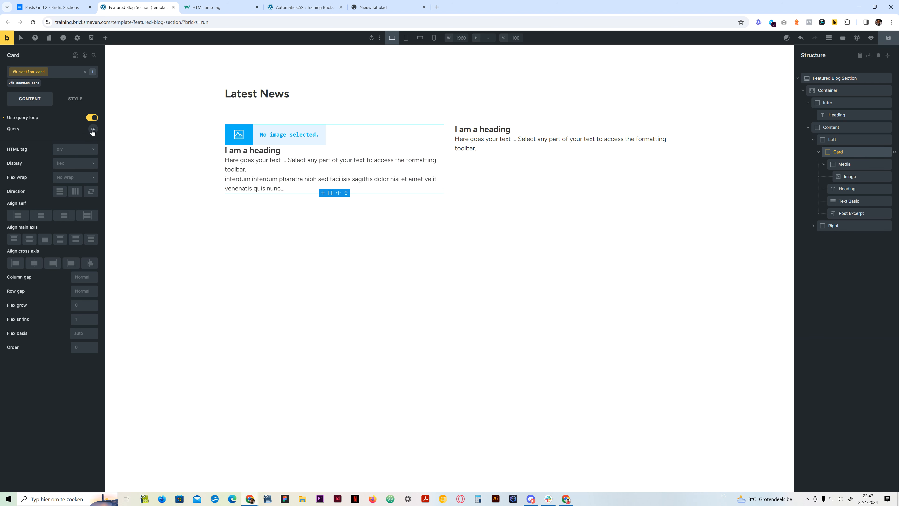
left_click(73, 173)
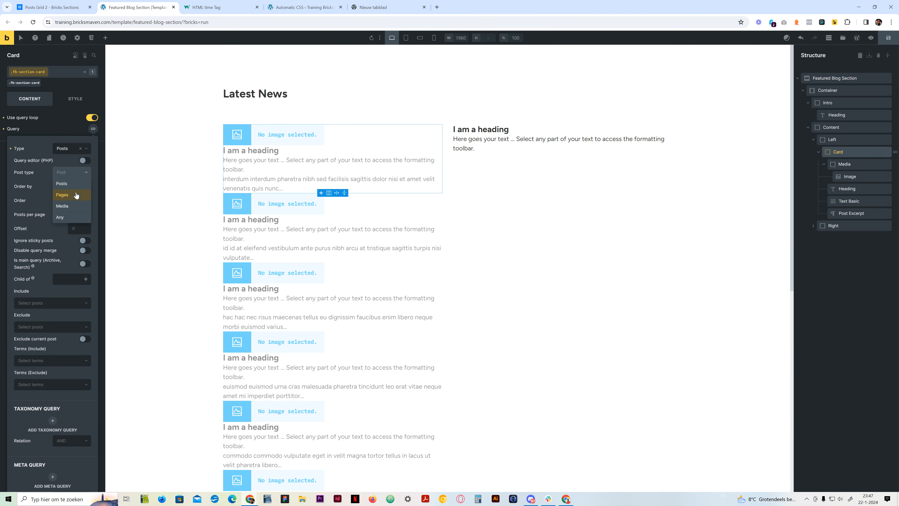
left_click(72, 184)
left_click(80, 215)
type("1")
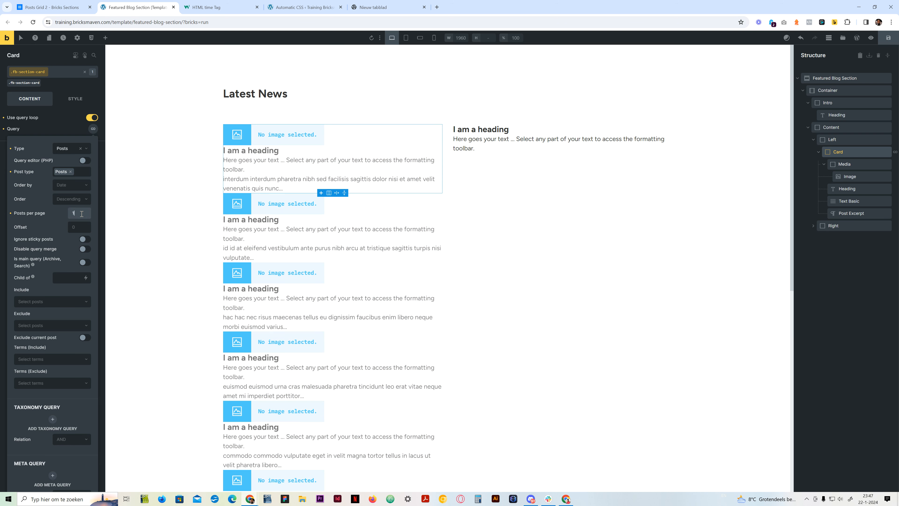
left_click(62, 125)
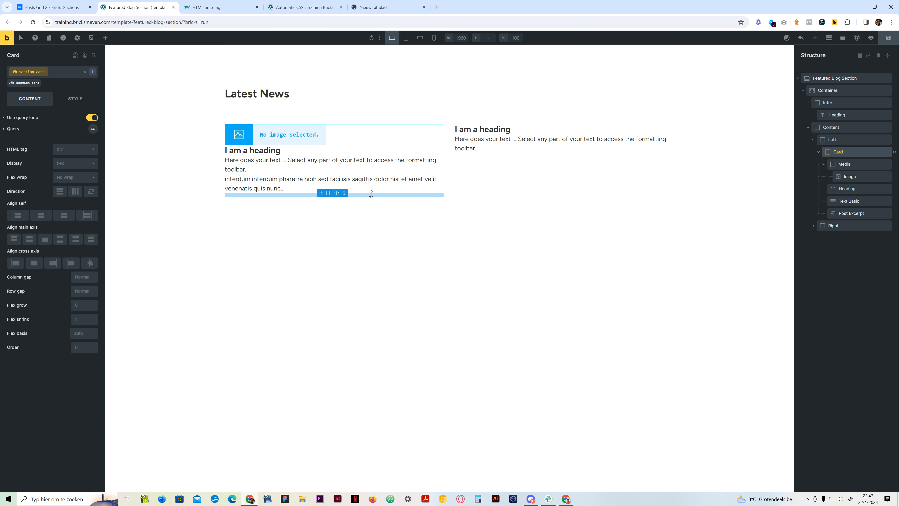
Use the featured image dynamic data as the source of the Card's Image element.
left_click(846, 176)
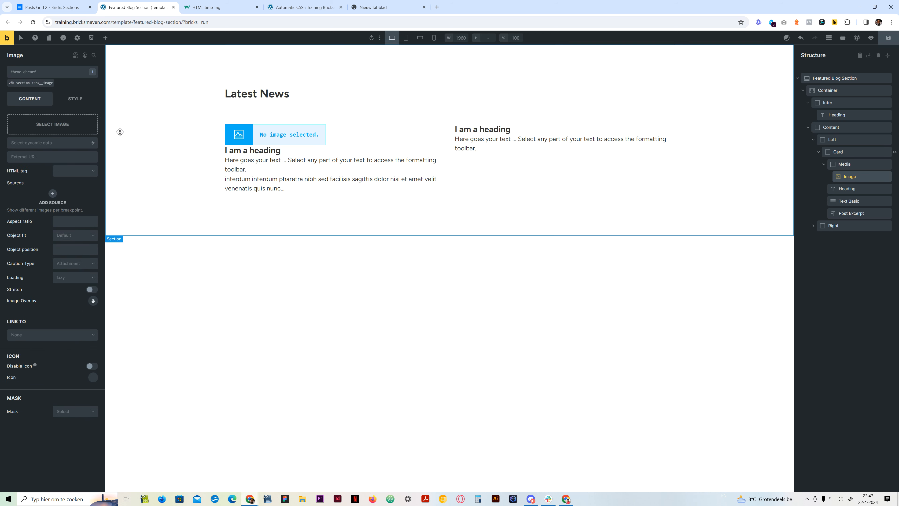
left_click(93, 144)
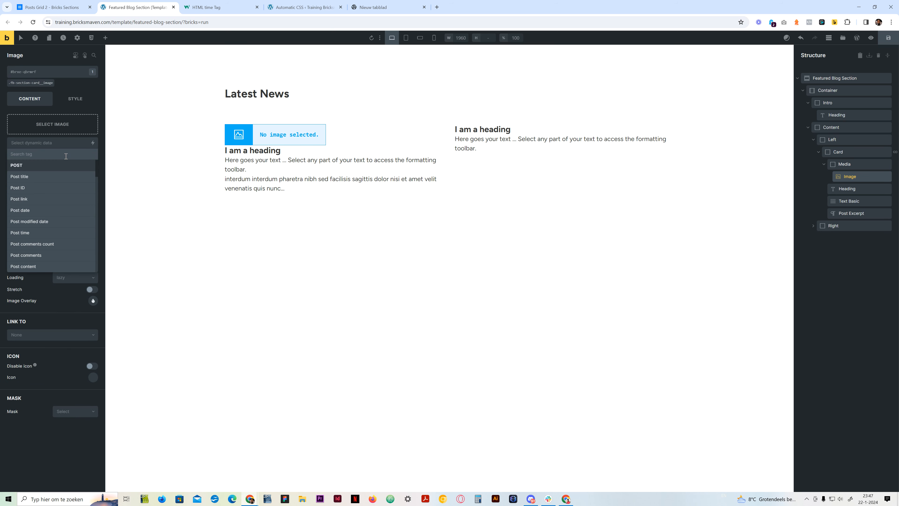
type("feat")
left_click(55, 176)
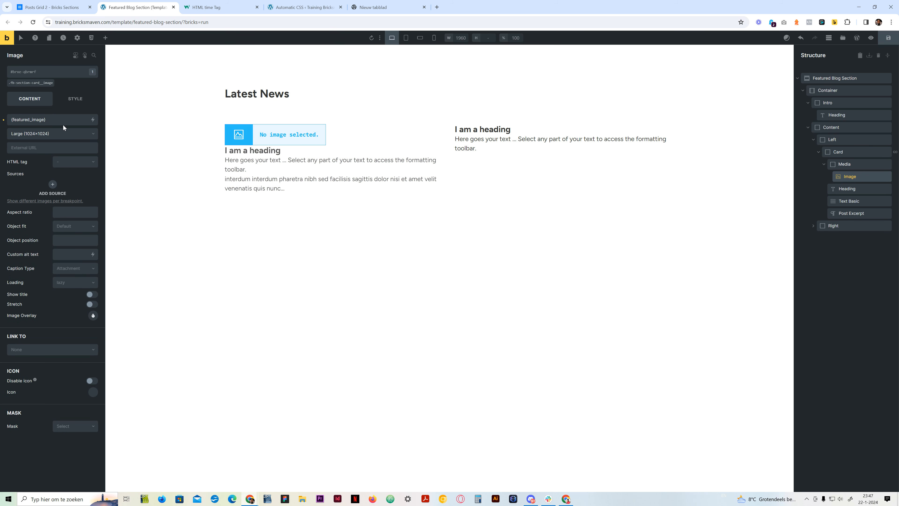
On the .fb-section-card__image class, set the HTML tag to figure, object fit to Cover and aspect ratio to 16/9.
left_click(66, 164)
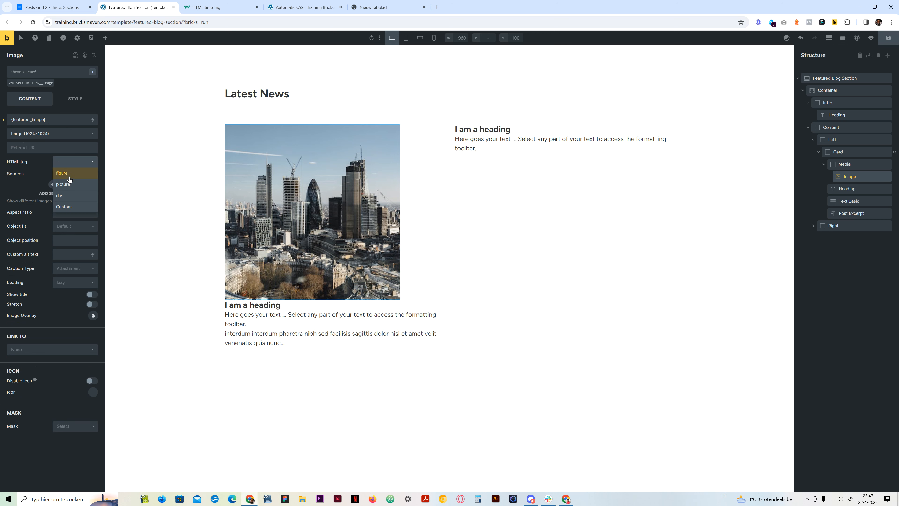
left_click(38, 85)
left_click(69, 162)
left_click(63, 173)
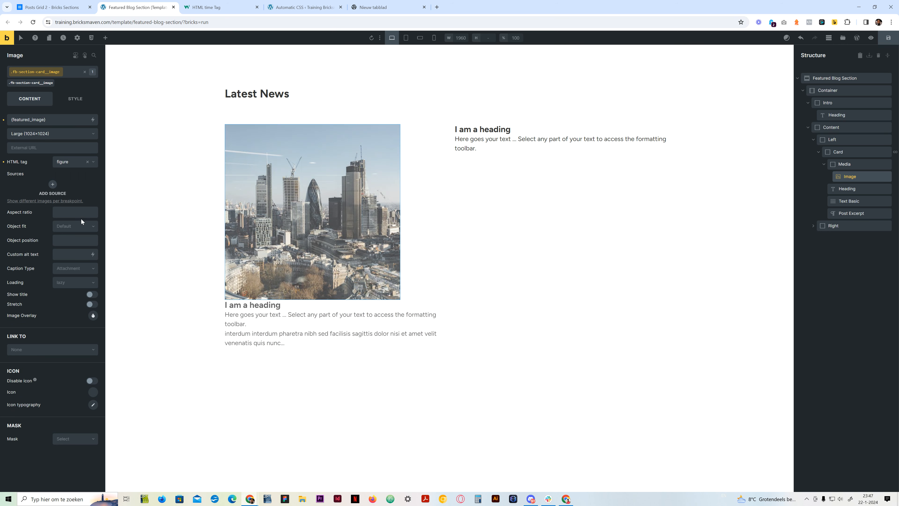
left_click(75, 227)
left_click(72, 249)
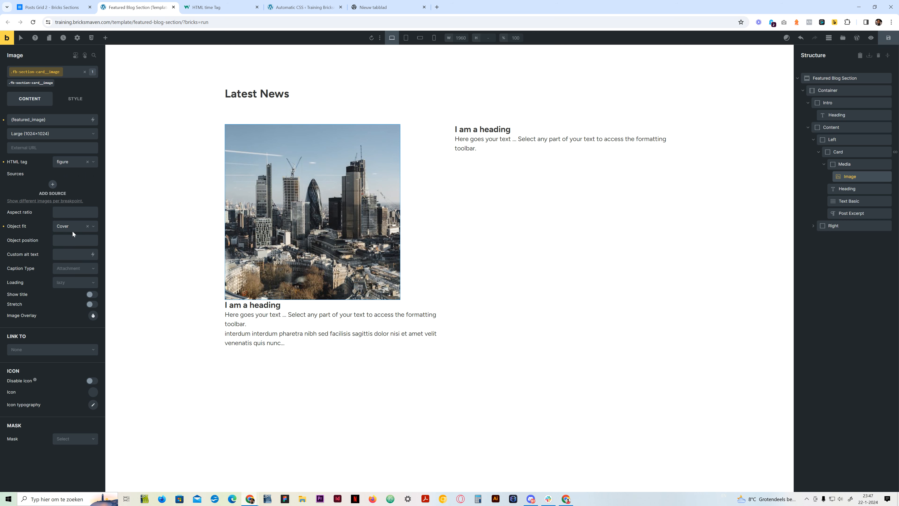
left_click(76, 212)
type("16/9")
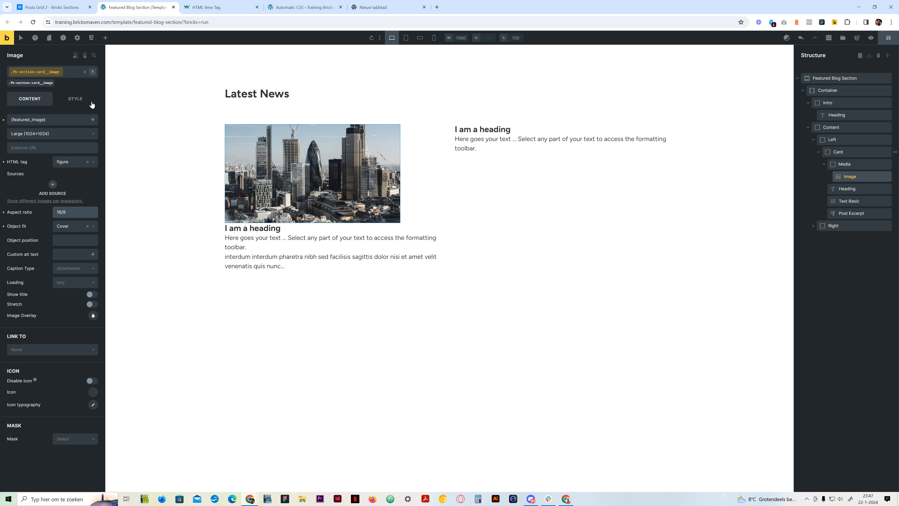
Set the card image's width to 100%.
left_click(75, 101)
left_click(45, 121)
left_click(86, 263)
type("100%")
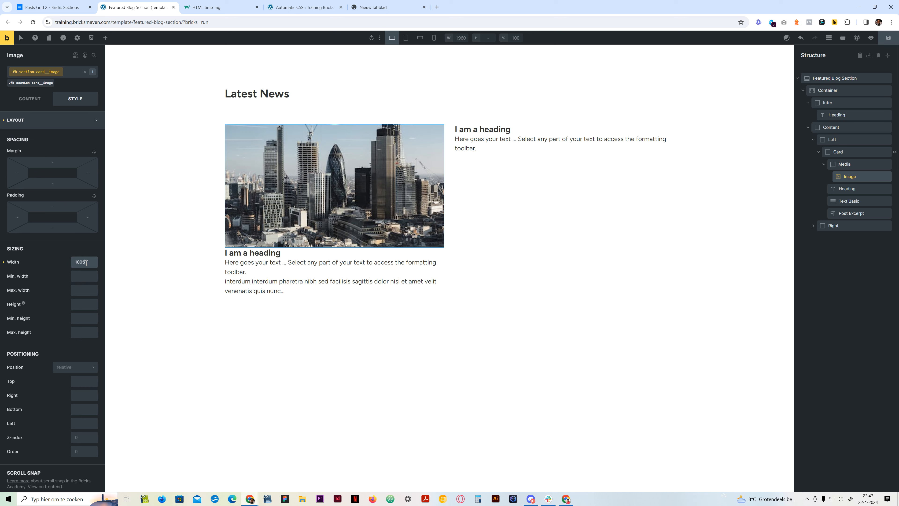
key("BackSpace")
type("%")
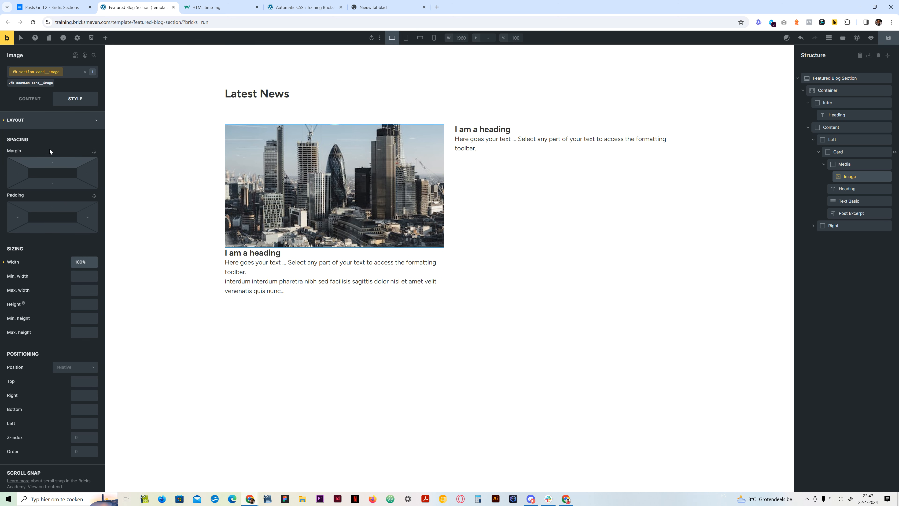
left_click(30, 98)
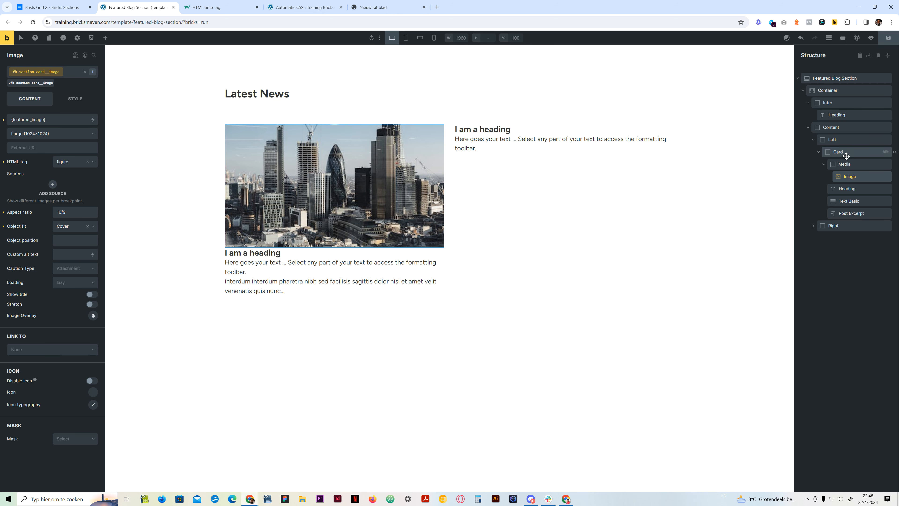
Set the Card's row gap to var(--content-gap).
left_click(841, 152)
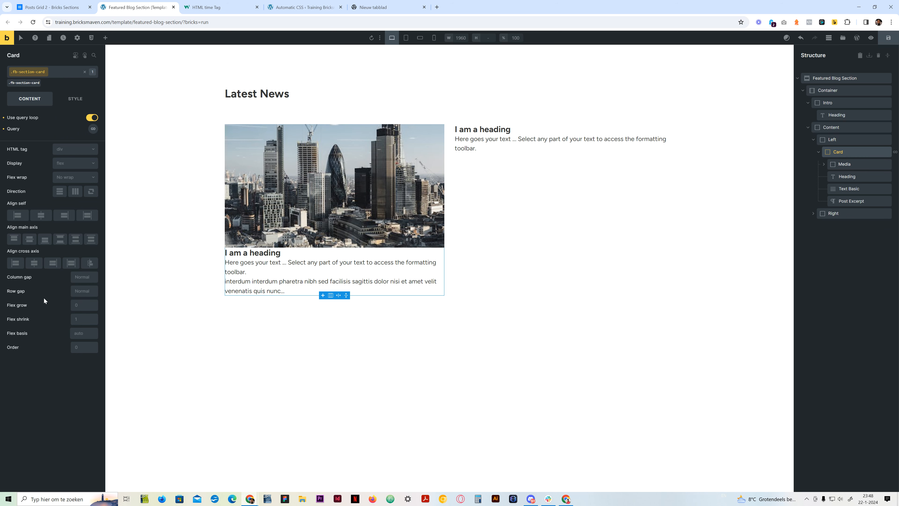
right_click(93, 292)
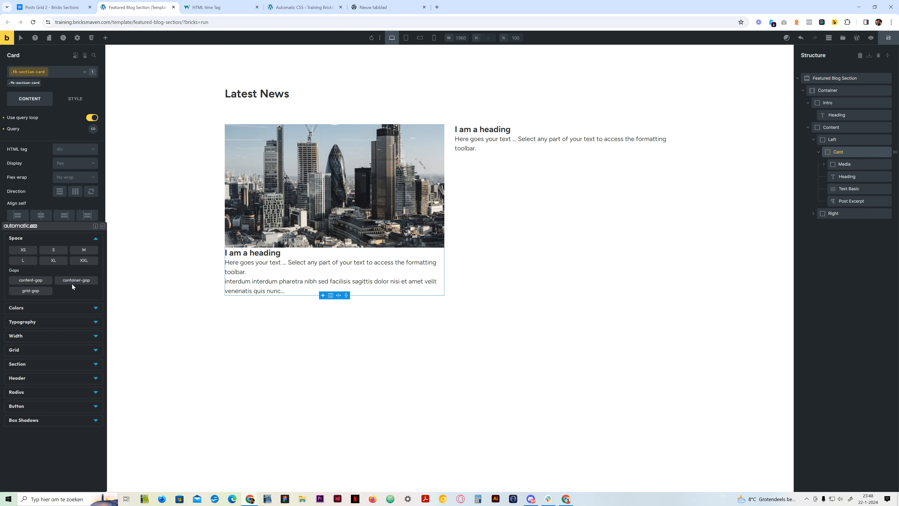
left_click(29, 283)
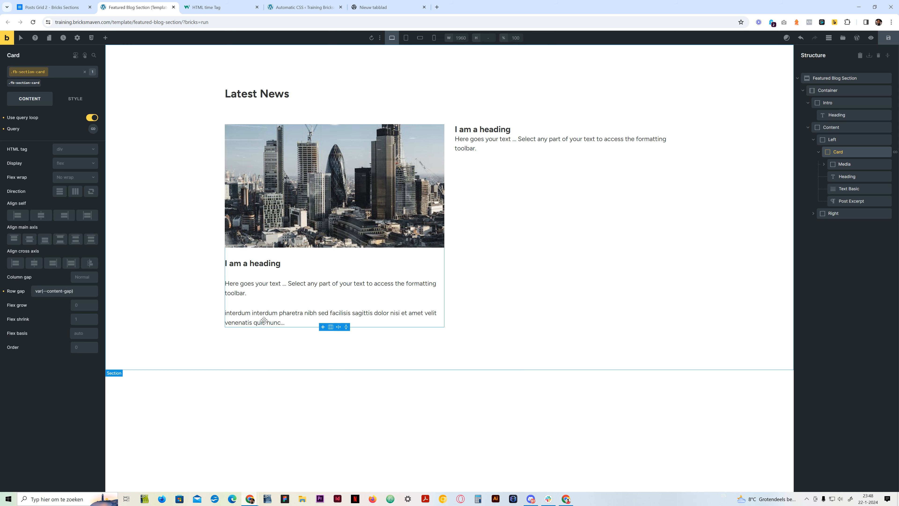
Rename the Card's Text Basic element as Date.
left_click(858, 166)
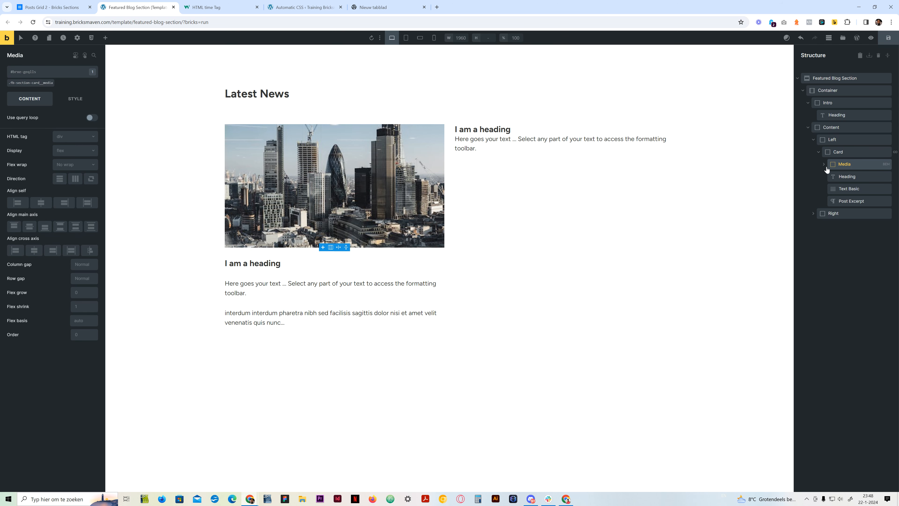
left_click(851, 180)
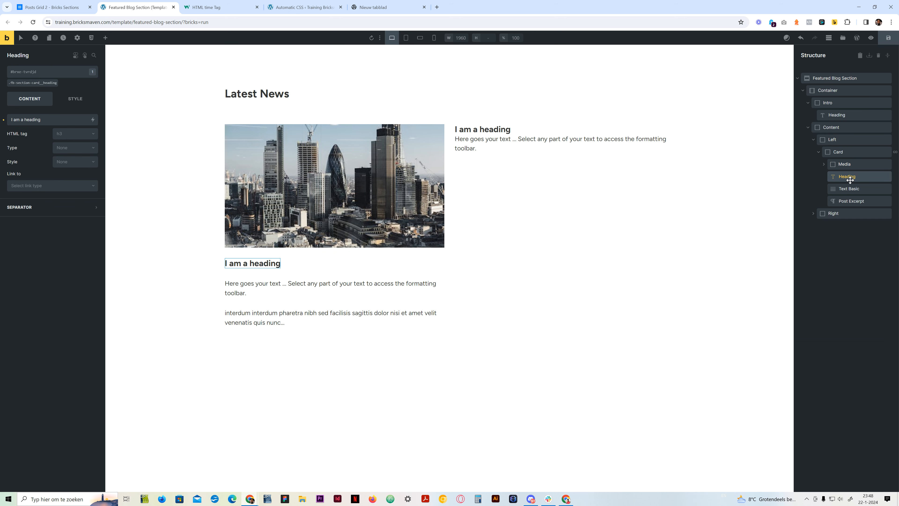
left_click(852, 193)
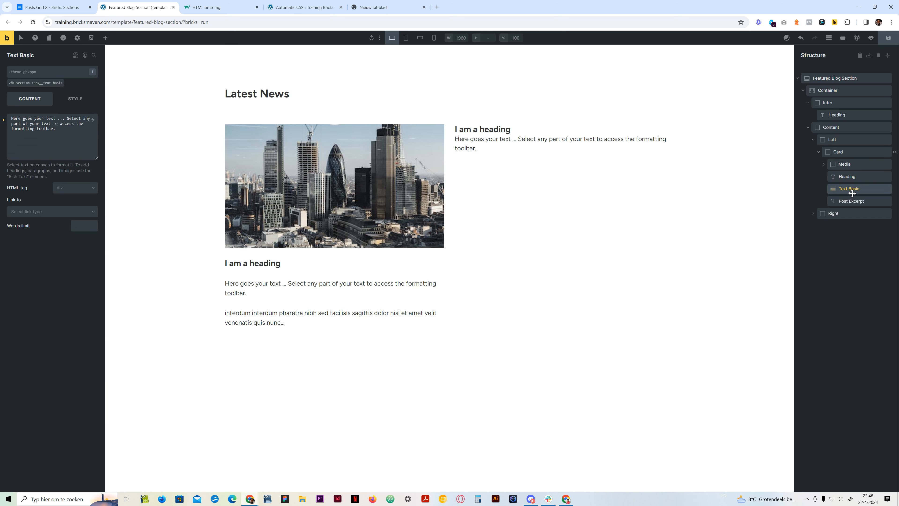
double_click(857, 191)
type("Date")
left_click(853, 180)
left_click(852, 189)
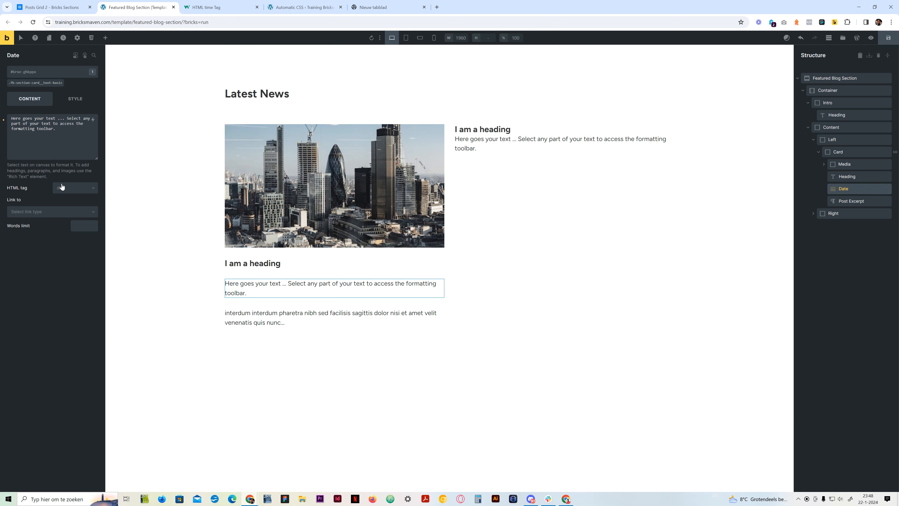
Give the Date element the custom HTML tag time.
left_click(71, 192)
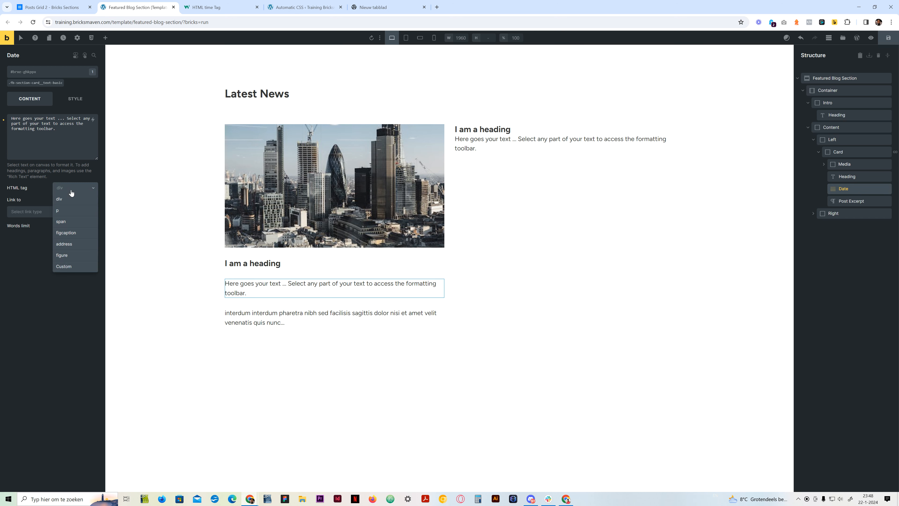
left_click(66, 268)
type("time")
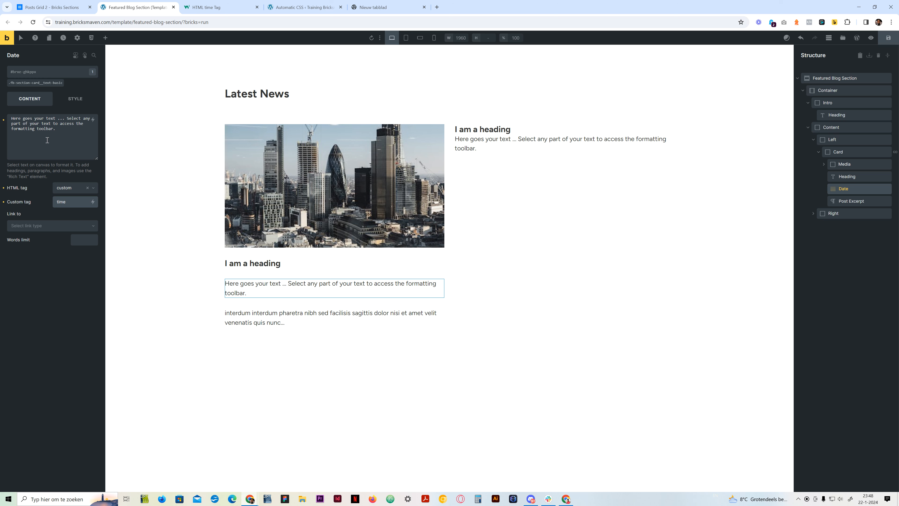
Add a datetime attribute with the value {post_date} to the Date element's .fb-section-card__text-basic class.
left_click(47, 86)
left_click(75, 98)
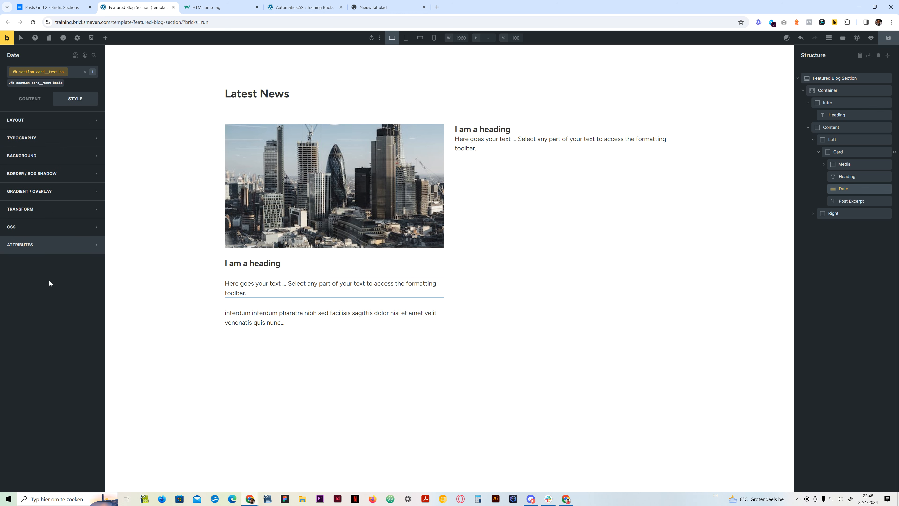
left_click(44, 245)
left_click(49, 269)
left_click(47, 288)
type("datetime")
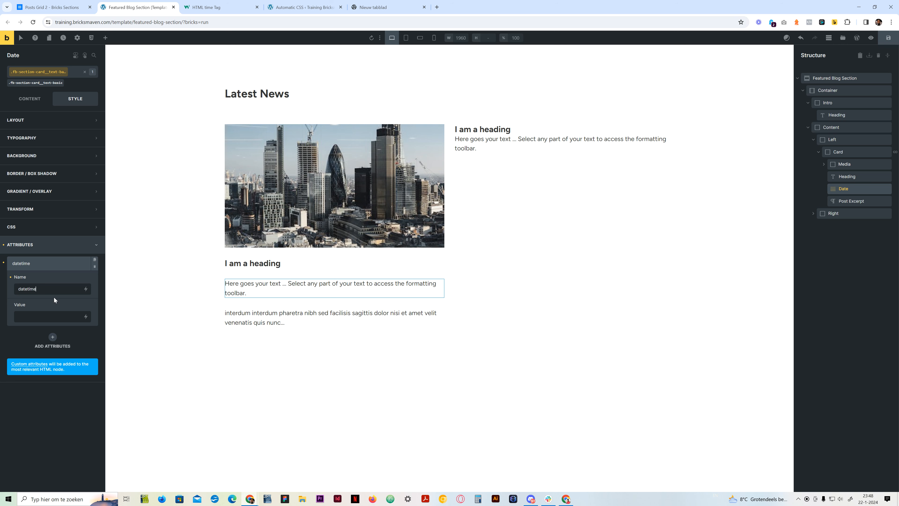
left_click(86, 317)
type("d")
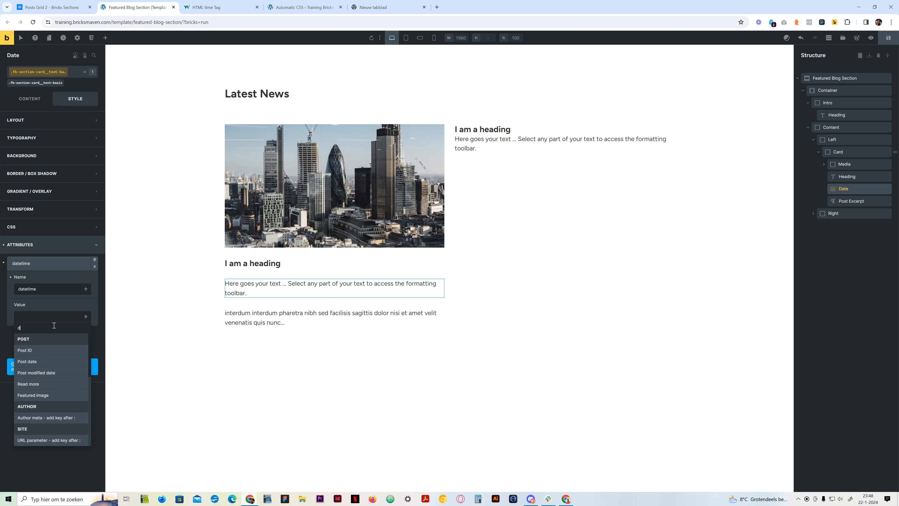
type("ate")
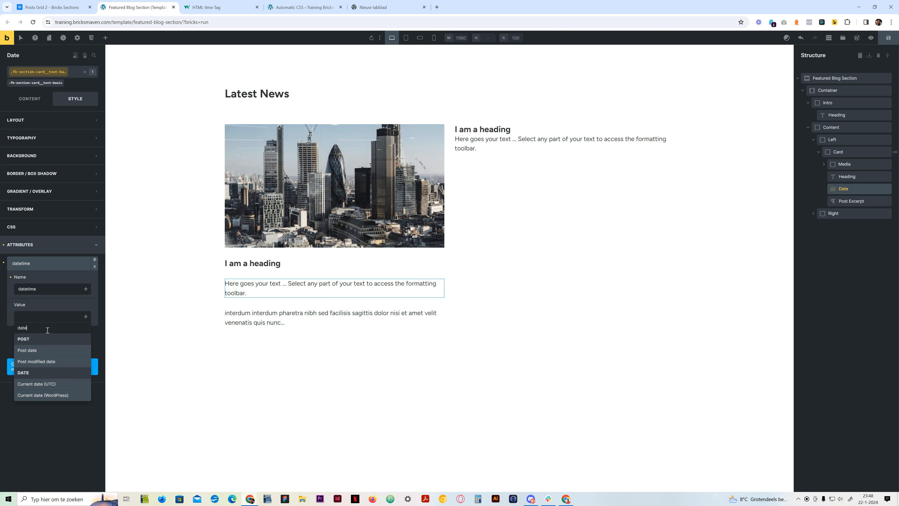
left_click(65, 361)
Replace the Date element's placeholder text with the {post_date} dynamic data tag.
left_click(30, 98)
left_click_drag(57, 137, 49, 114)
key("BackSpace")
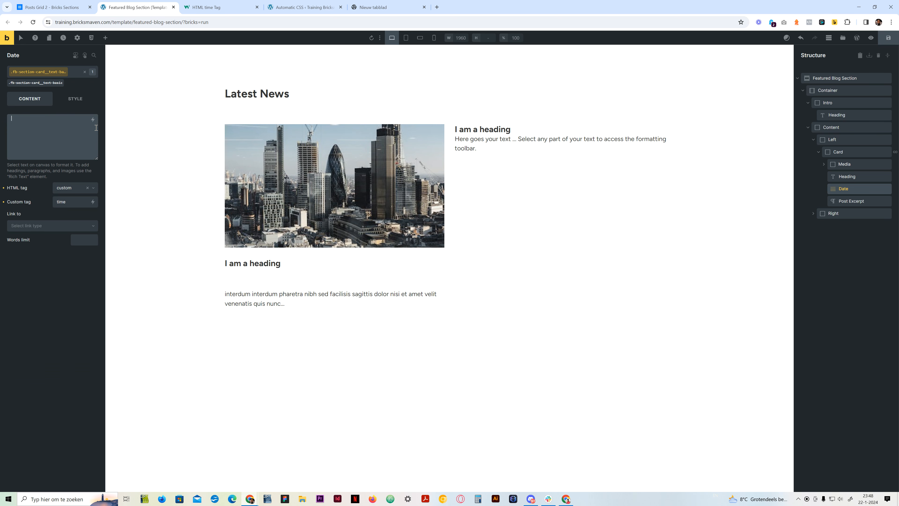
left_click(92, 120)
type("date")
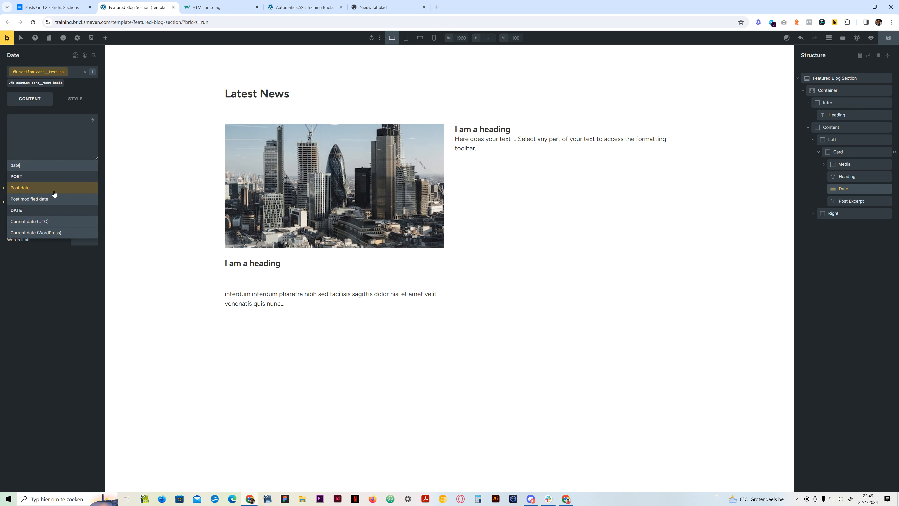
left_click(54, 194)
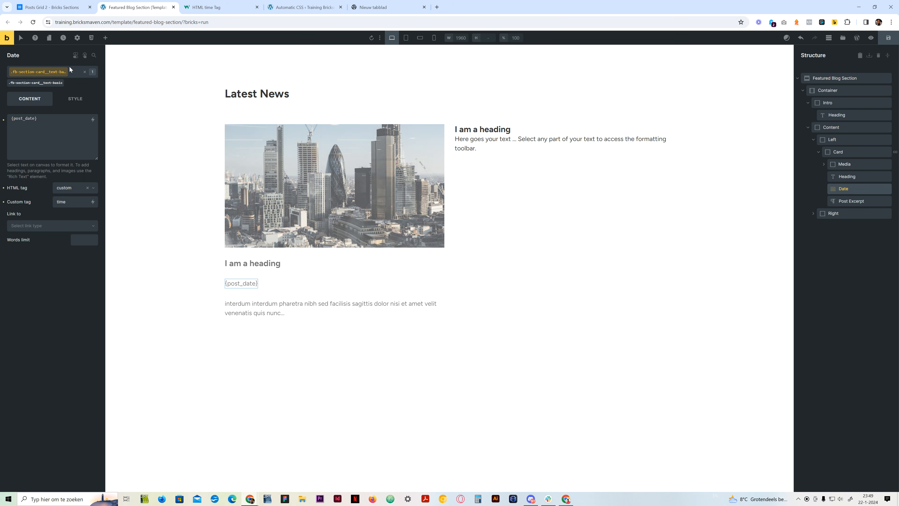
Review the Date element's datetime attribute and consult the W3Schools reference page for the HTML time tag.
left_click(75, 98)
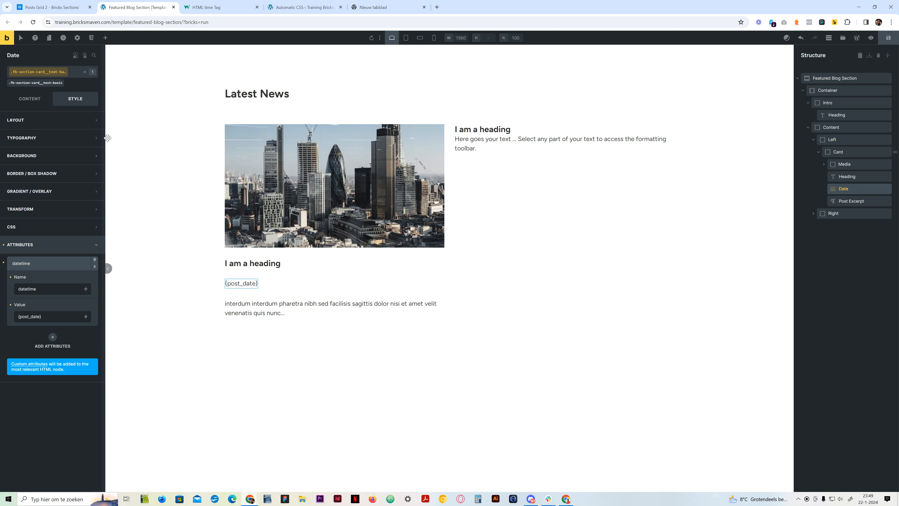
left_click(212, 7)
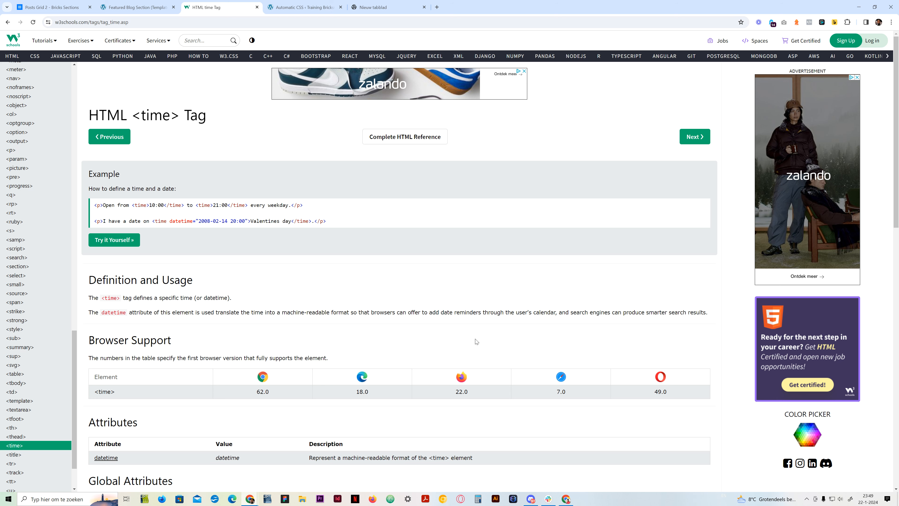
Read the description of the datetime attribute in the W3Schools time tag reference.
left_click_drag(226, 312, 357, 312)
left_click(287, 318)
left_click(382, 312)
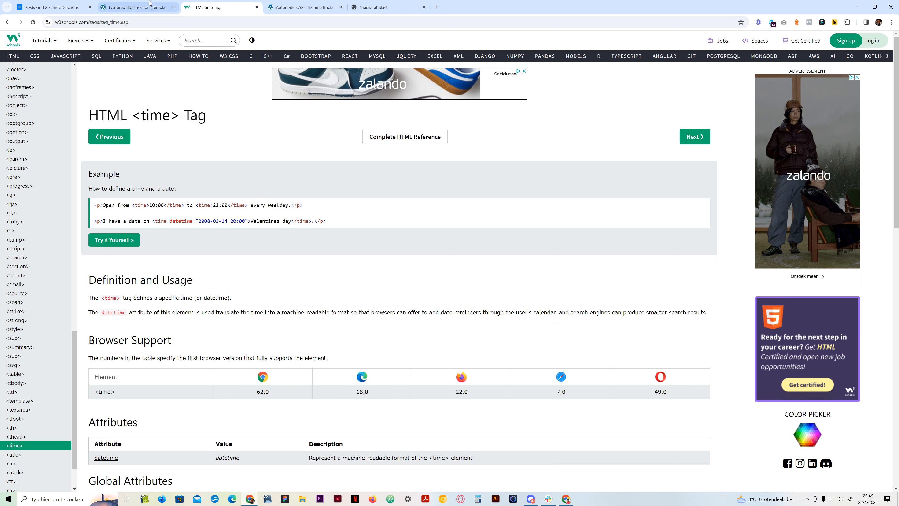
Switch back to the Bricks builder and set the left card's Date font size to var(--text-s).
left_click(136, 7)
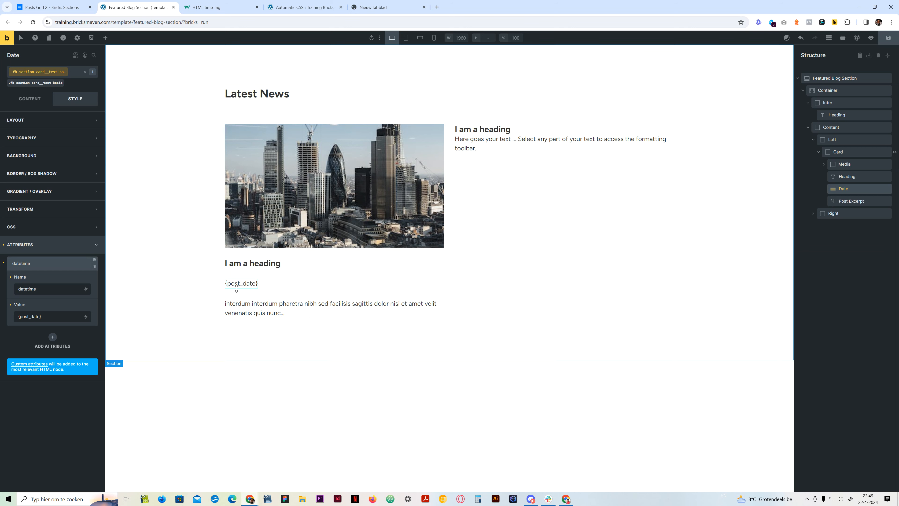
left_click(42, 138)
left_click(82, 168)
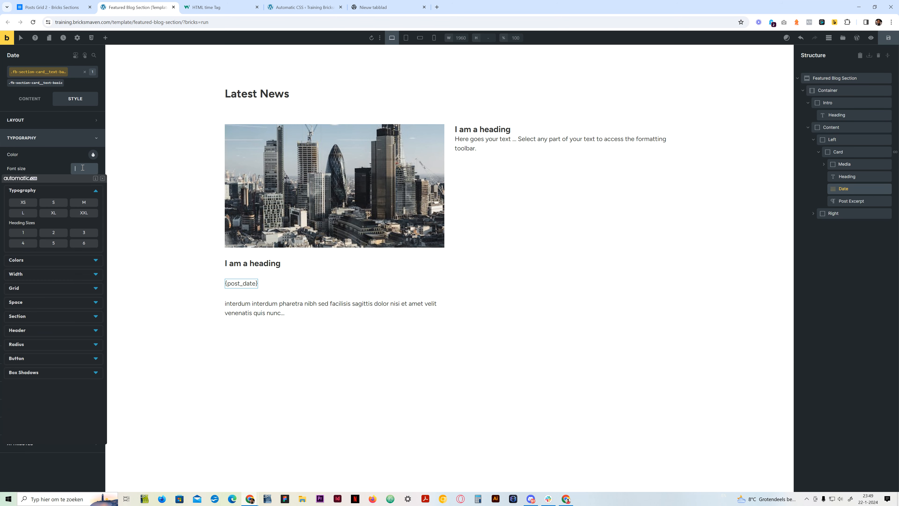
left_click(63, 205)
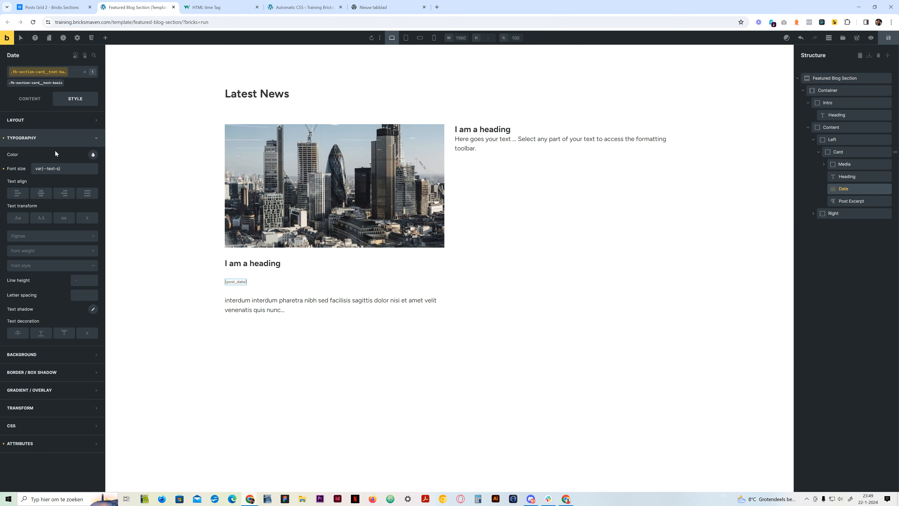
left_click_drag(36, 170, 61, 170)
left_click(68, 169)
left_click(30, 99)
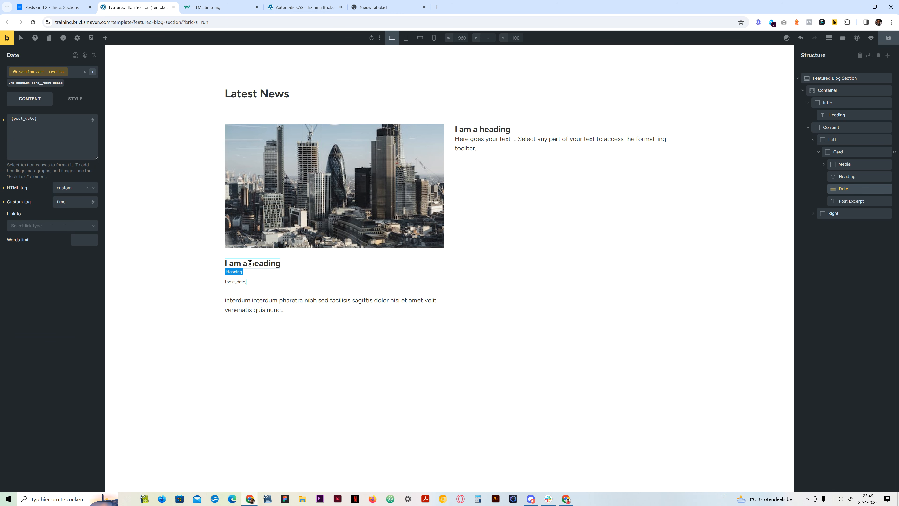
Replace the left card's Heading text with the {post_title} dynamic data tag.
left_click(263, 263)
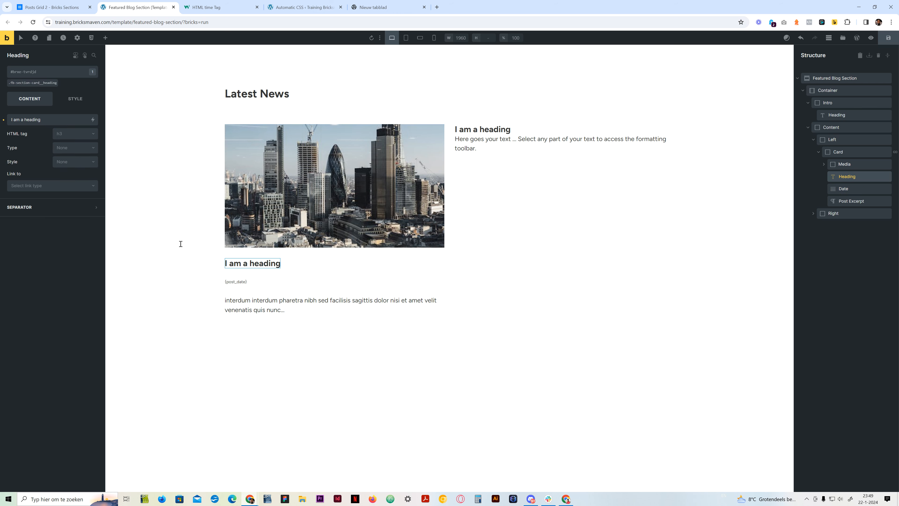
triple_click(37, 120)
key("BackSpace")
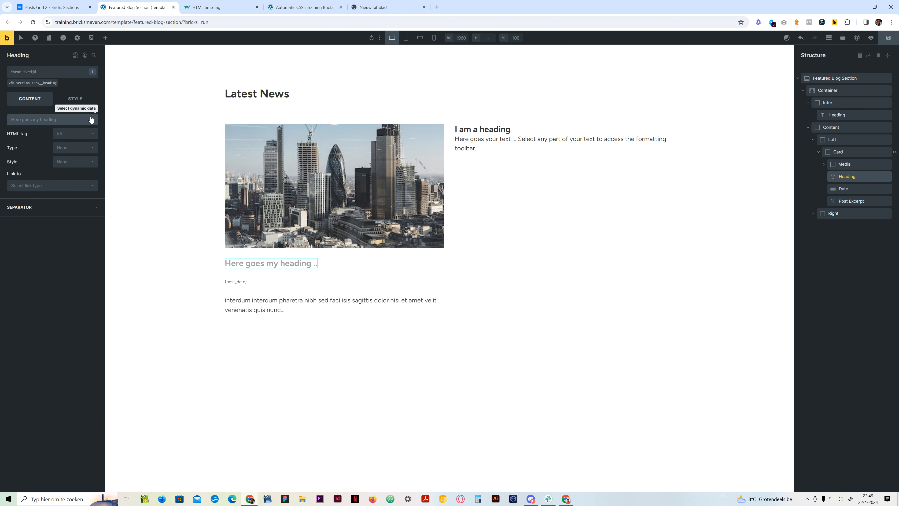
left_click(91, 119)
left_click(40, 155)
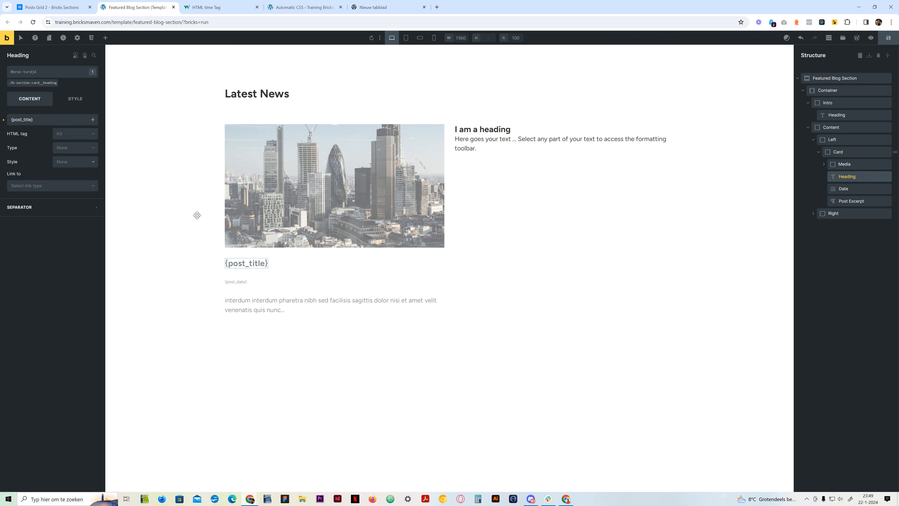
left_click(258, 300)
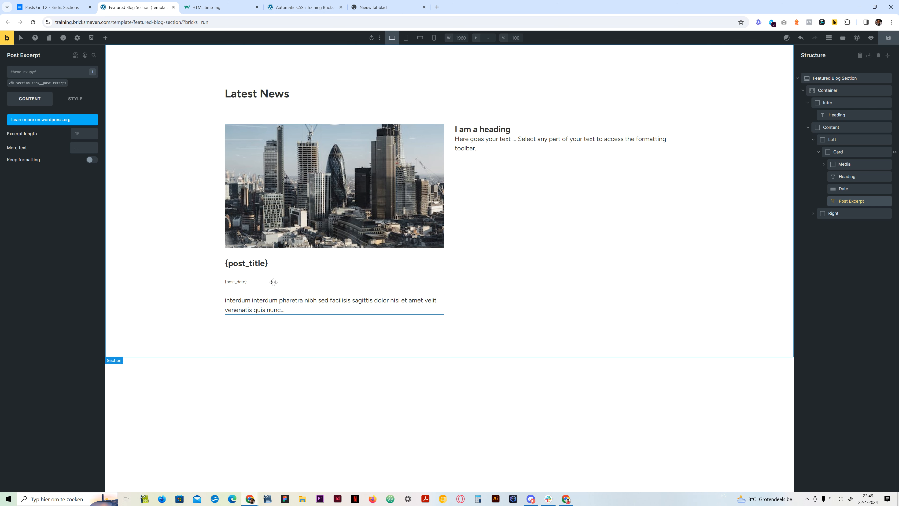
Set the row gap of Card 2 in the Right block to calc(var(--content-gap) / 2).
left_click(814, 213)
left_click(831, 227)
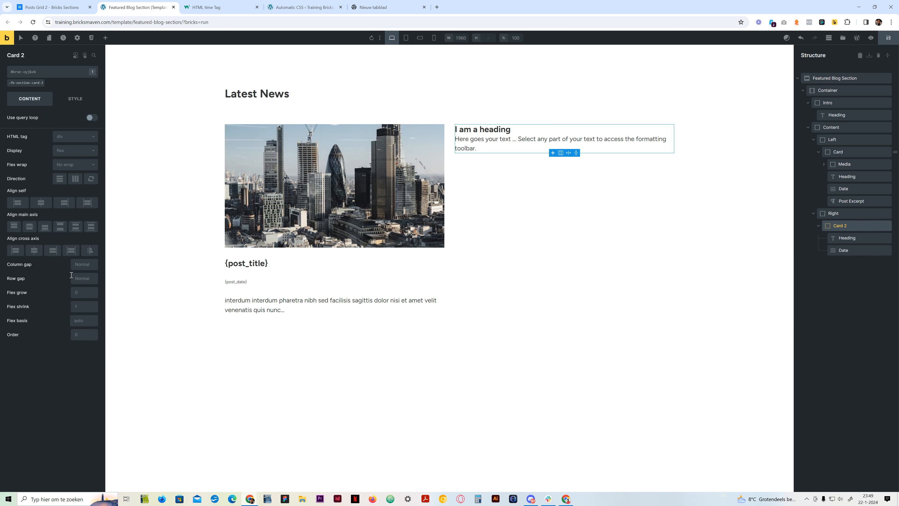
right_click(83, 281)
left_click(37, 282)
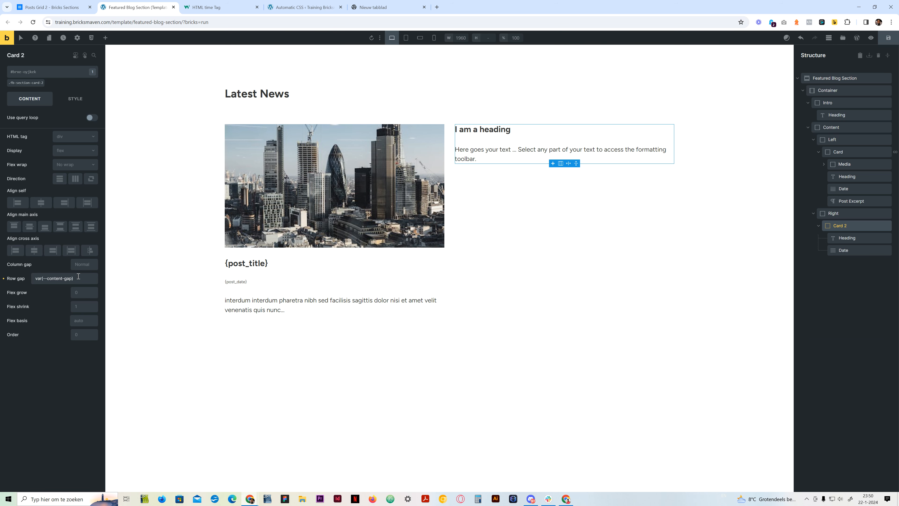
left_click_drag(77, 279, 10, 274)
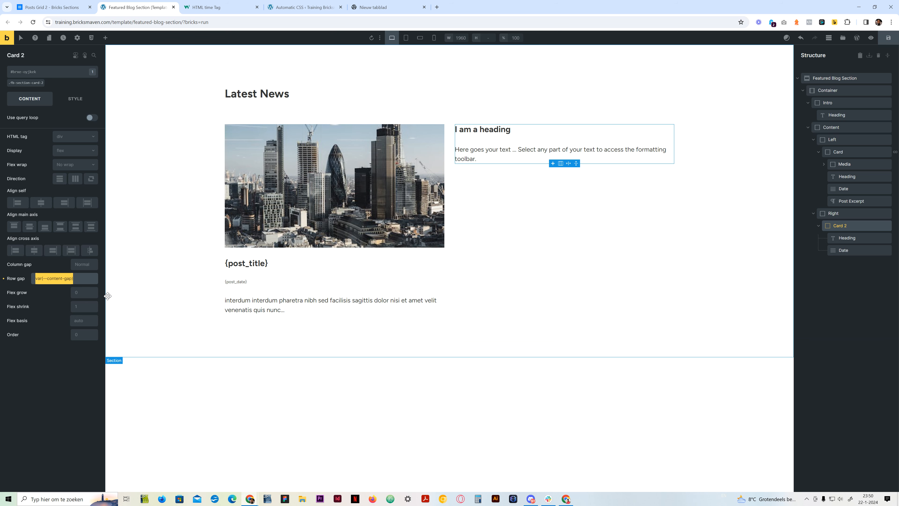
type("--")
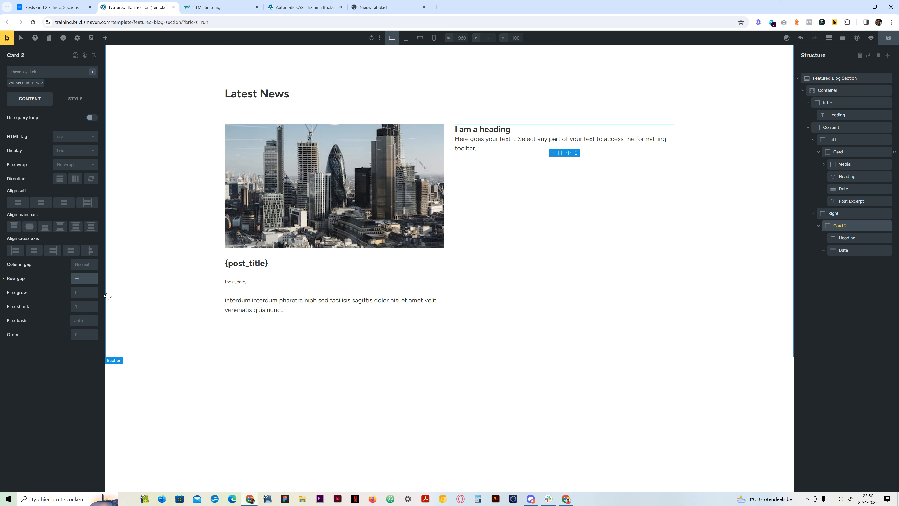
type("content-gap)")
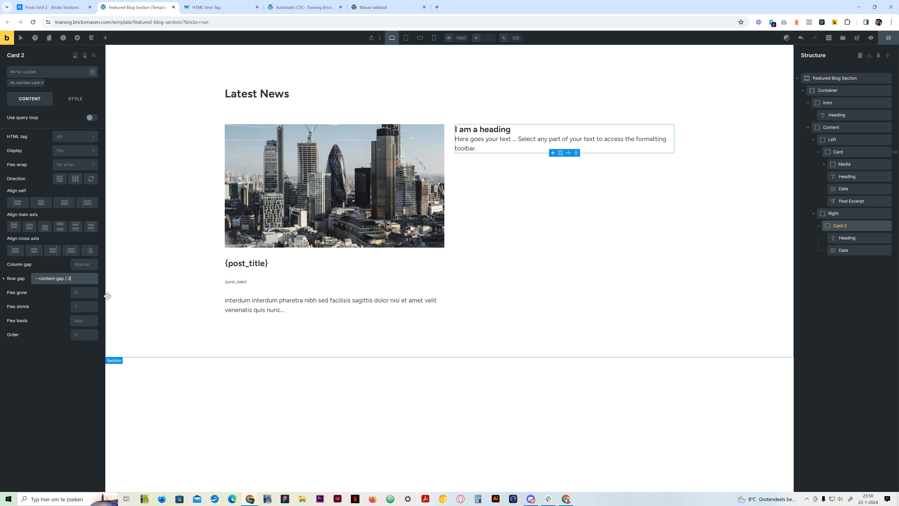
type(" / 2")
key("Return")
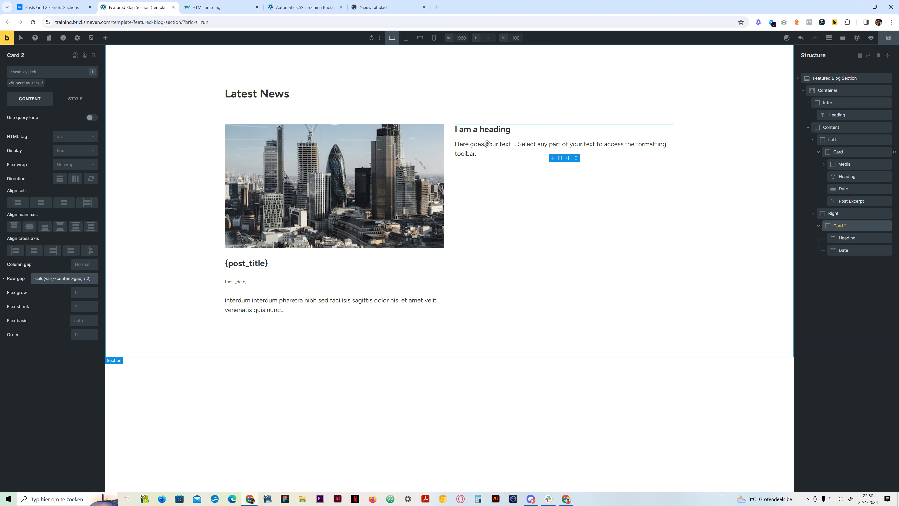
Replace the Heading text in Card 2 with the {post_title} dynamic data tag.
left_click(487, 130)
left_click(54, 120)
key("ctrl+a")
key("BackSpace")
left_click(93, 120)
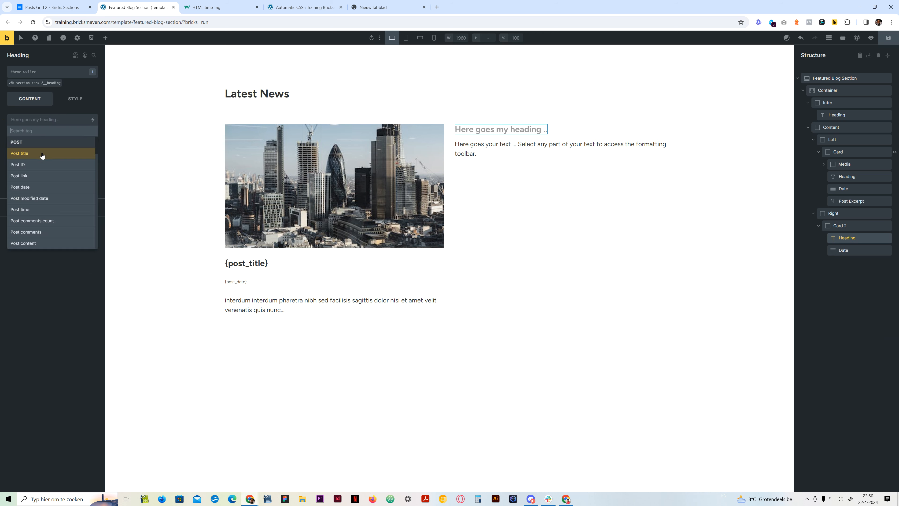
left_click(42, 154)
Replace the placeholder text of Card 2's Date element with the {post_date} dynamic data tag.
left_click(484, 147)
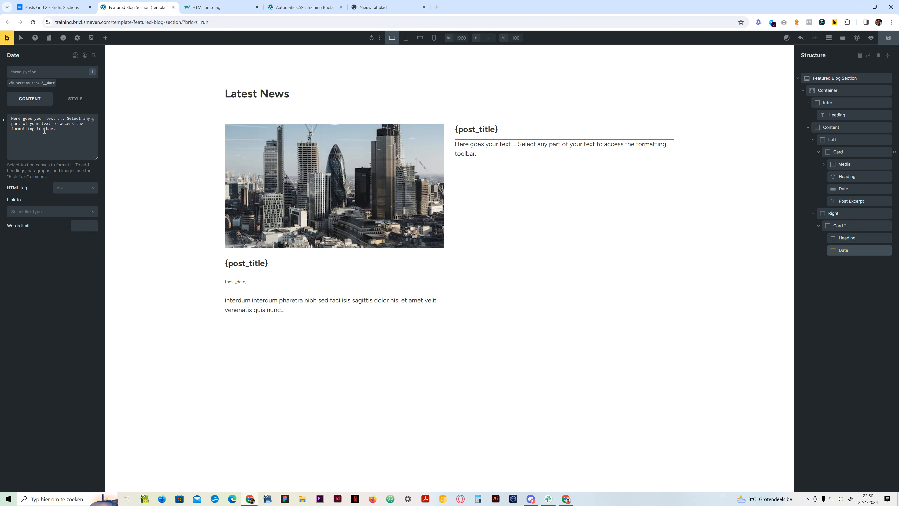
key("ctrl+a")
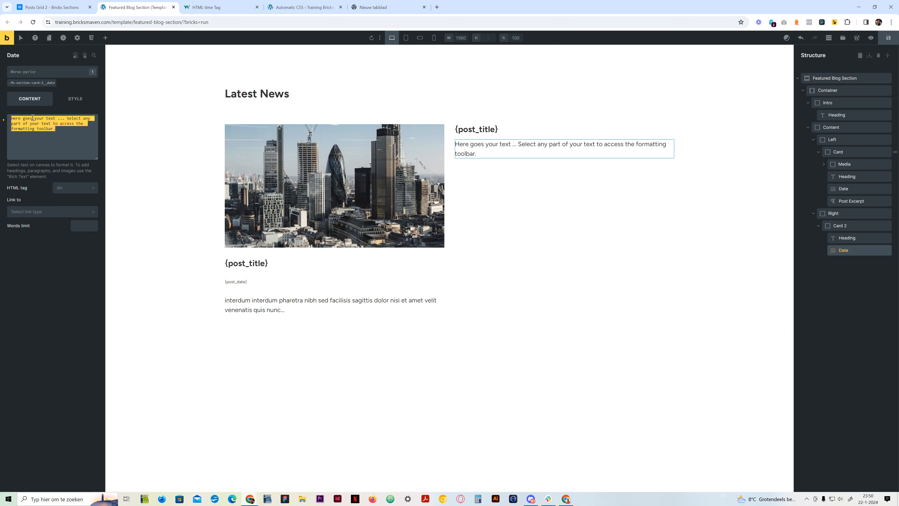
key("BackSpace")
left_click(93, 120)
type("date")
left_click(36, 188)
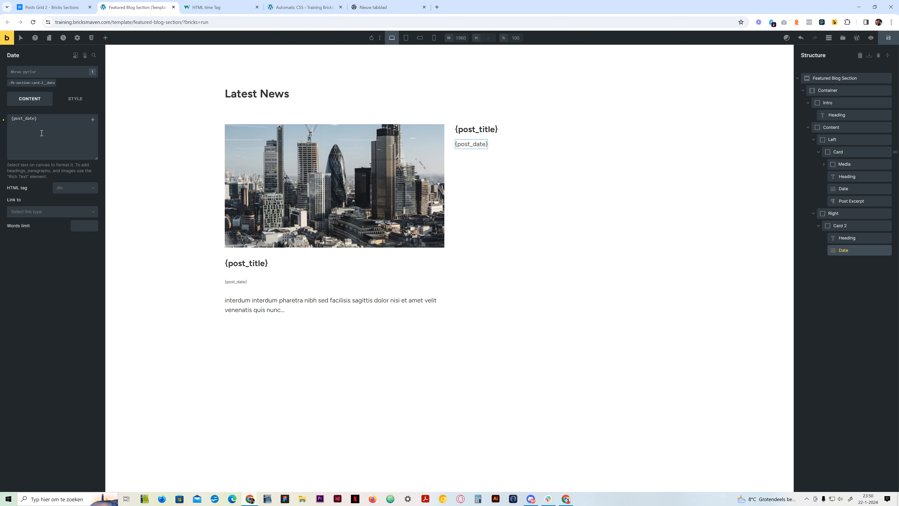
Give Card 2's Date element the custom HTML tag time.
left_click(70, 191)
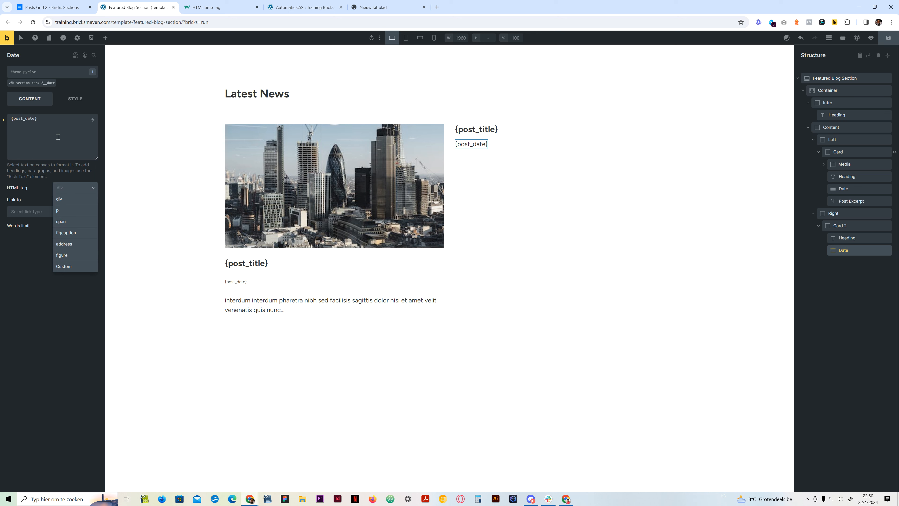
left_click(73, 266)
left_click(69, 203)
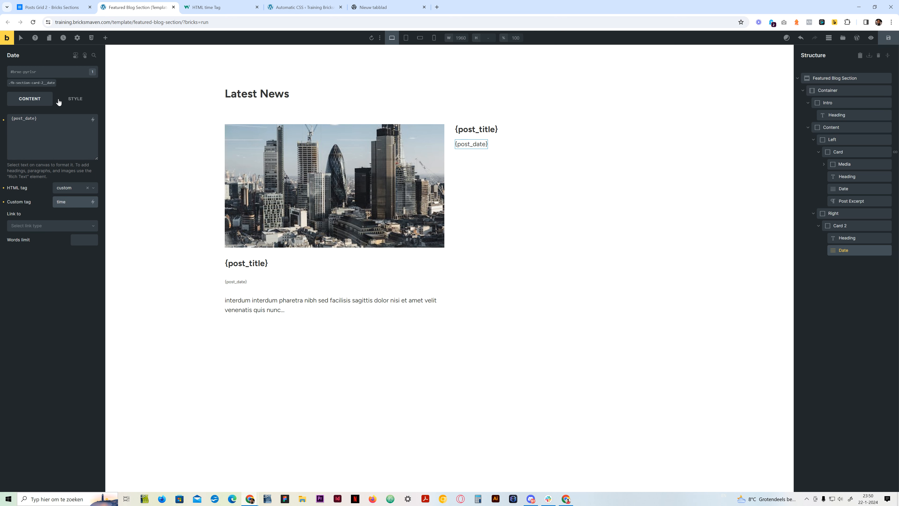
Add a datetime attribute to Card 2's Date element with the post date dynamic data tag as its value.
left_click(75, 98)
left_click(26, 137)
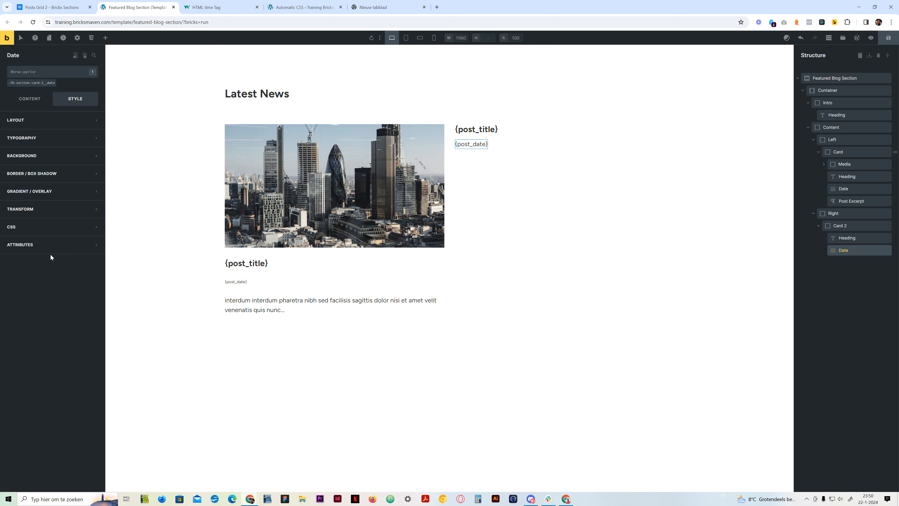
left_click(43, 244)
left_click(53, 264)
left_click(34, 293)
type("datetime")
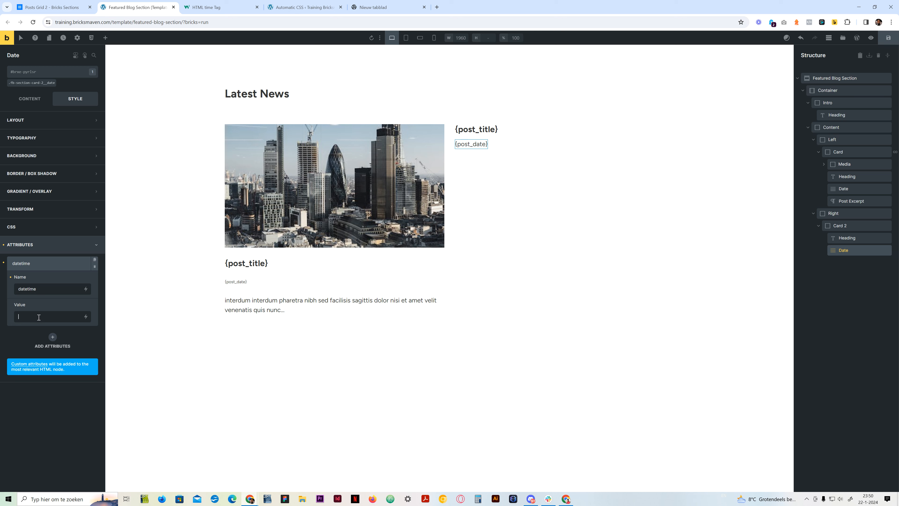
left_click(85, 316)
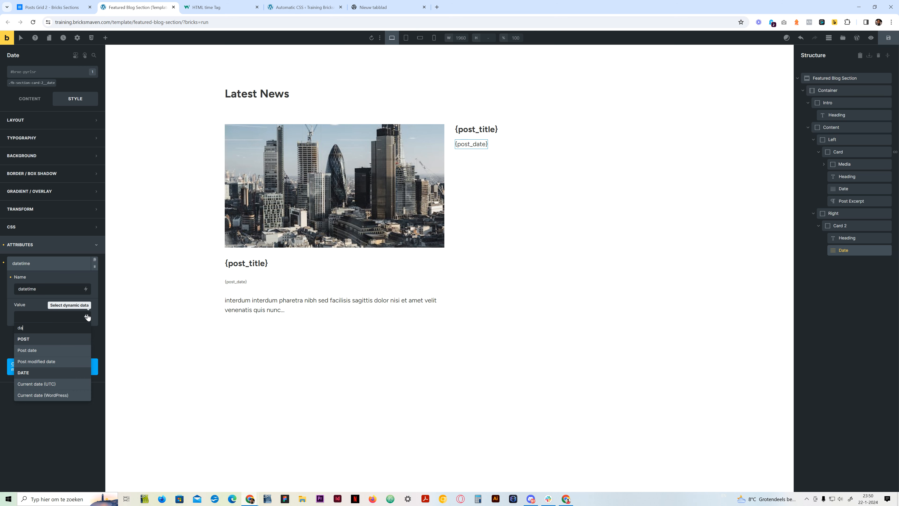
left_click(54, 350)
left_click(50, 246)
Set the font size of the .fb-section-card-2__date class to the small text size, matching the left card's date.
left_click(21, 120)
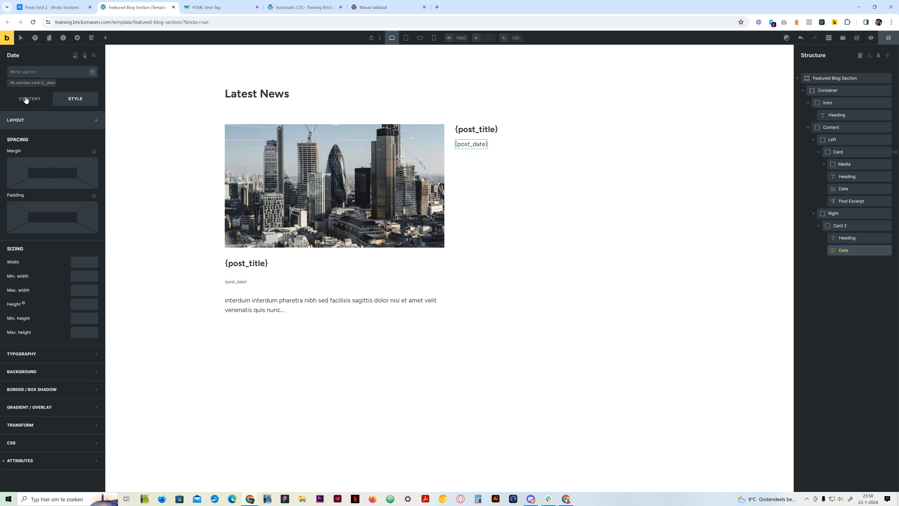
left_click(29, 99)
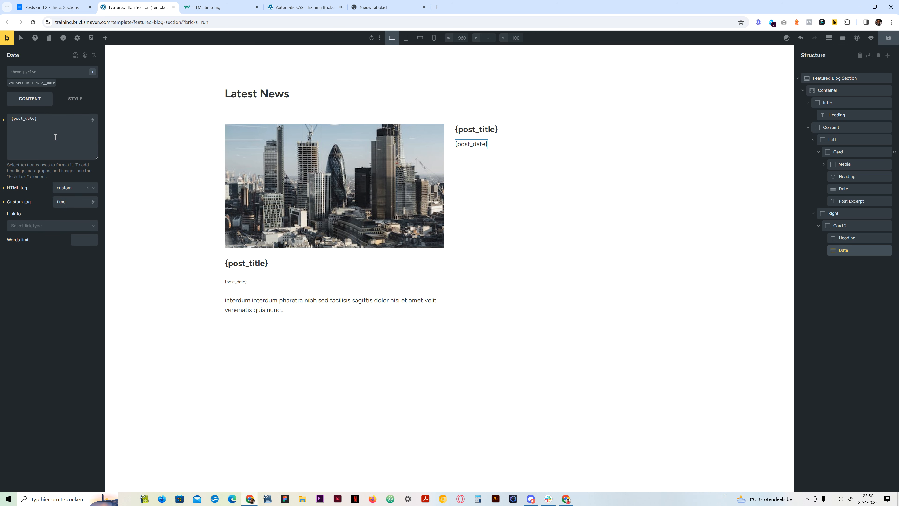
left_click(75, 99)
left_click(50, 119)
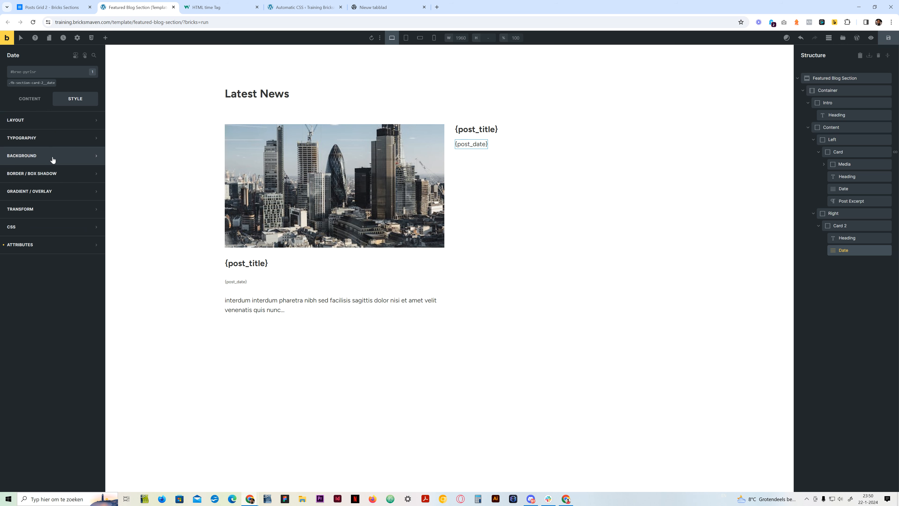
left_click(61, 139)
left_click(43, 84)
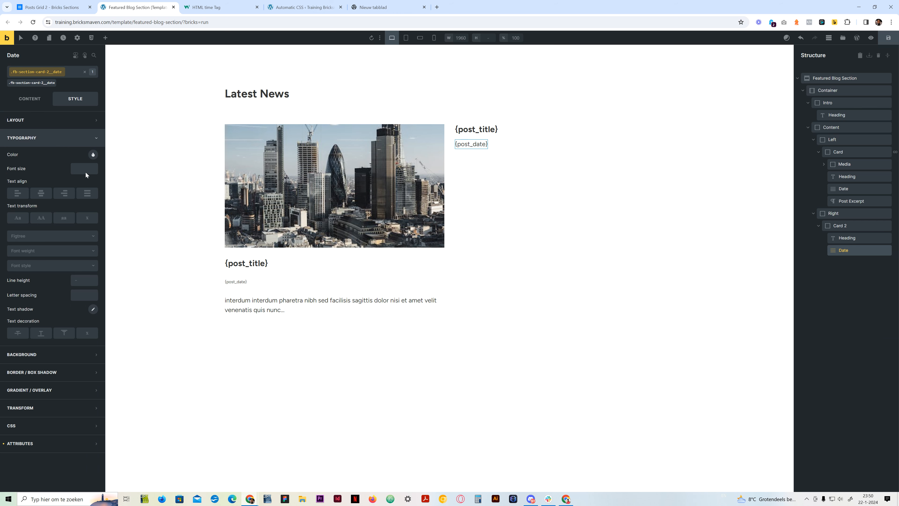
left_click(80, 168)
left_click(51, 213)
left_click(30, 98)
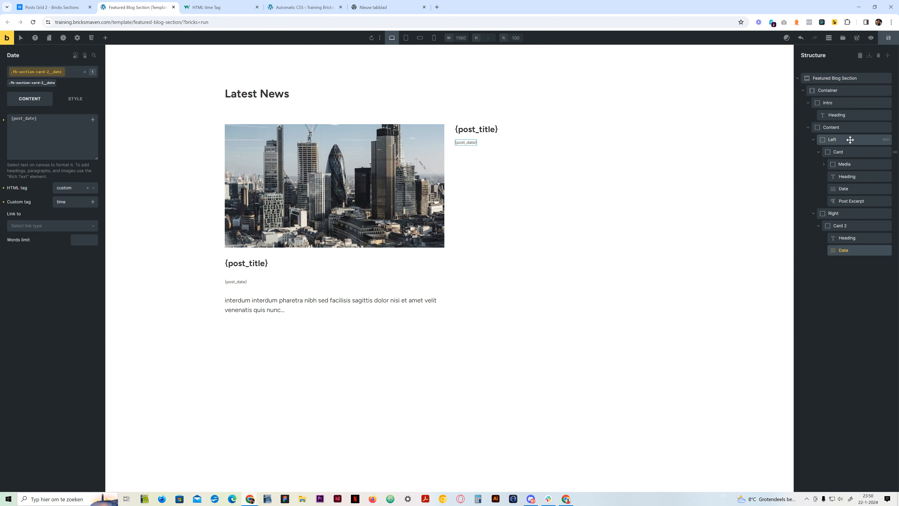
Enable the query loop on Card 2 with query type Posts and post type Posts.
left_click(833, 151)
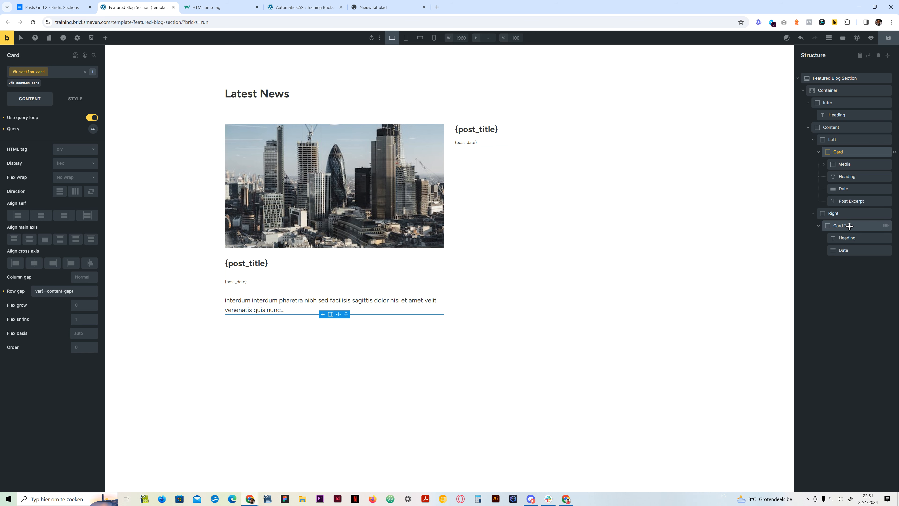
left_click(864, 226)
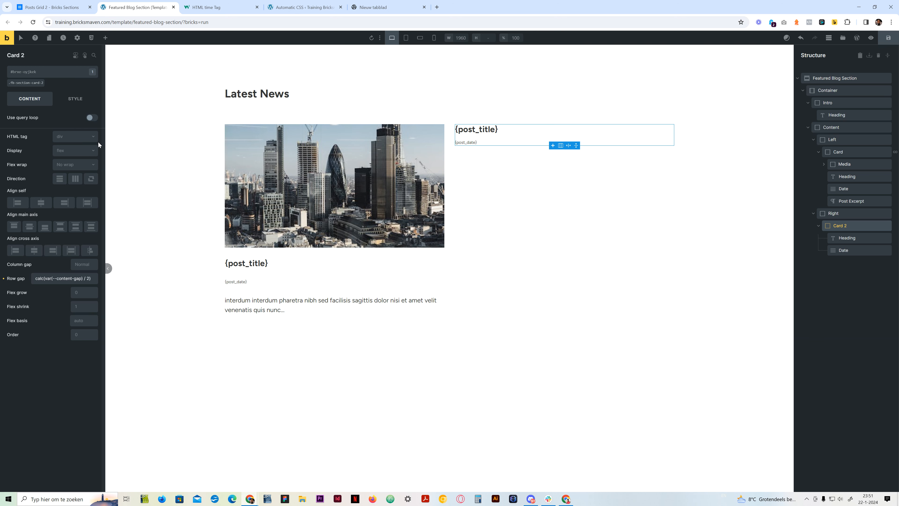
left_click(91, 118)
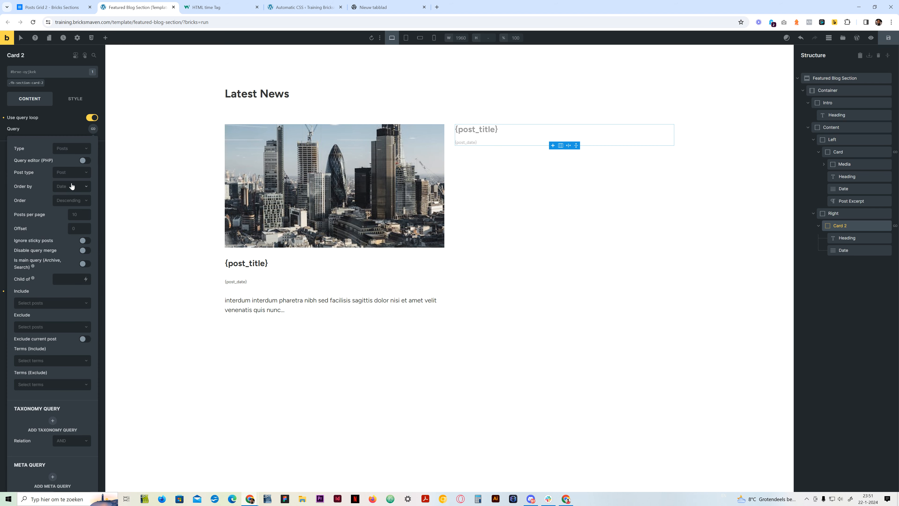
left_click(70, 151)
left_click(66, 161)
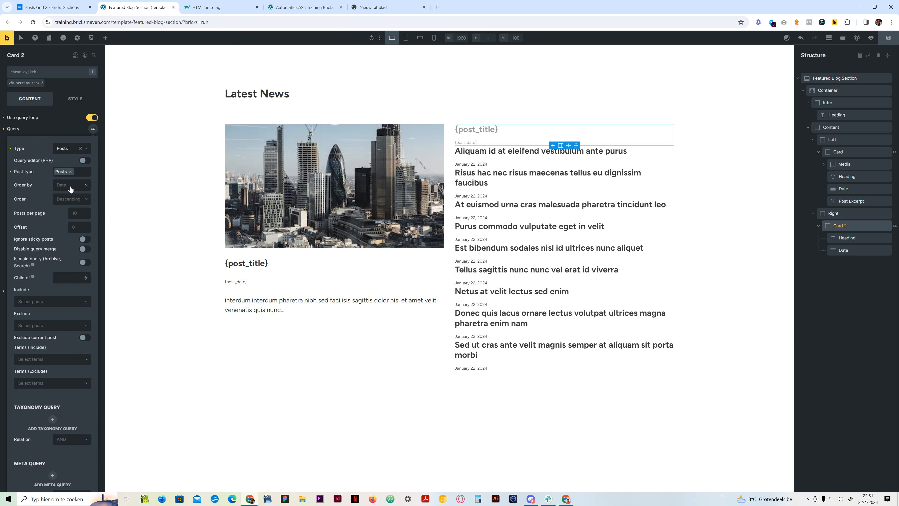
Limit Card 2's query to 4 posts per page with an offset of 1.
left_click(79, 213)
type("4")
left_click(73, 229)
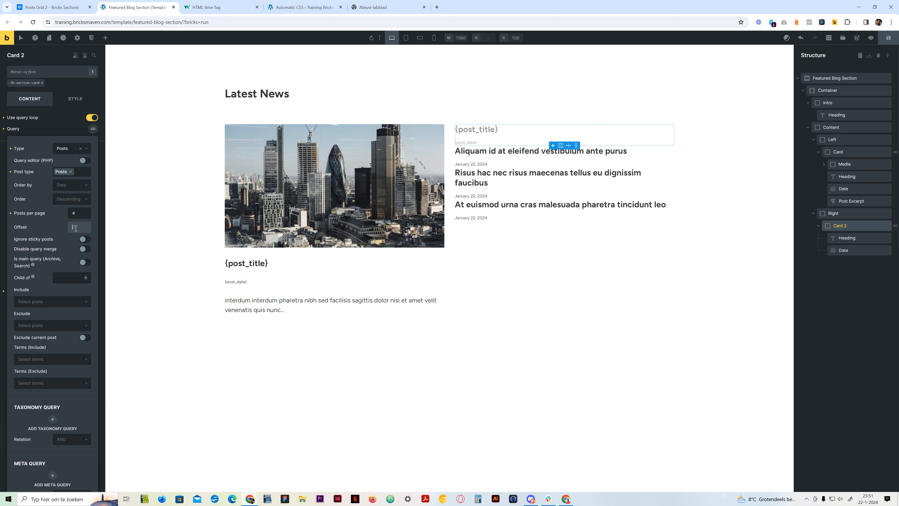
type("1")
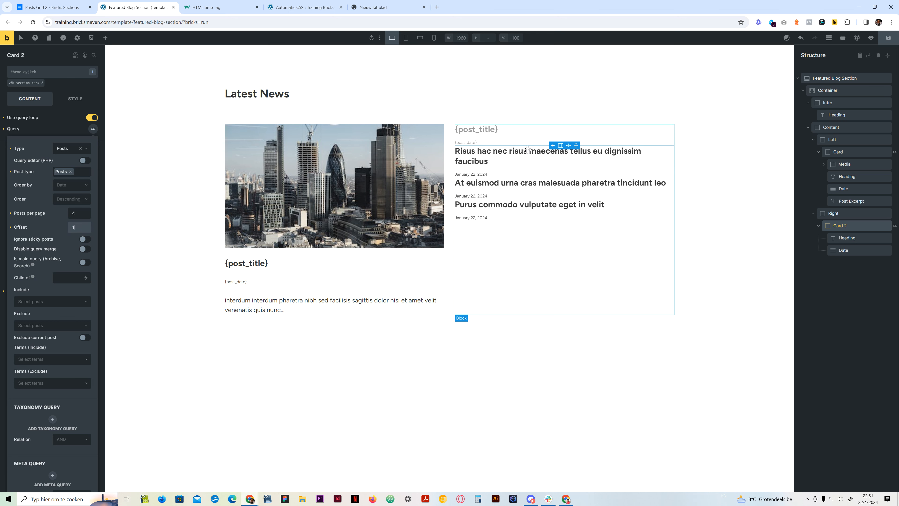
Set the Right block to flex display with vertical direction and space-between main-axis alignment, and compare it with the Posts Grid 2 reference page.
left_click(73, 129)
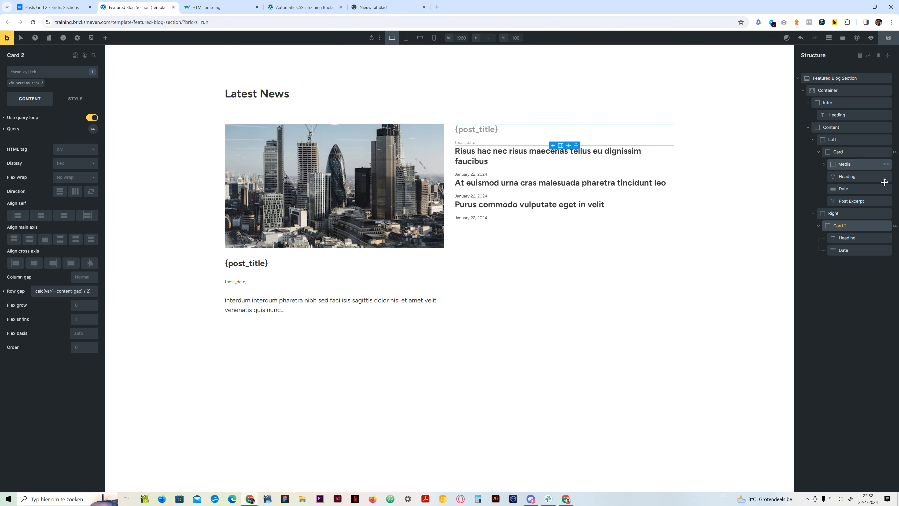
left_click(836, 214)
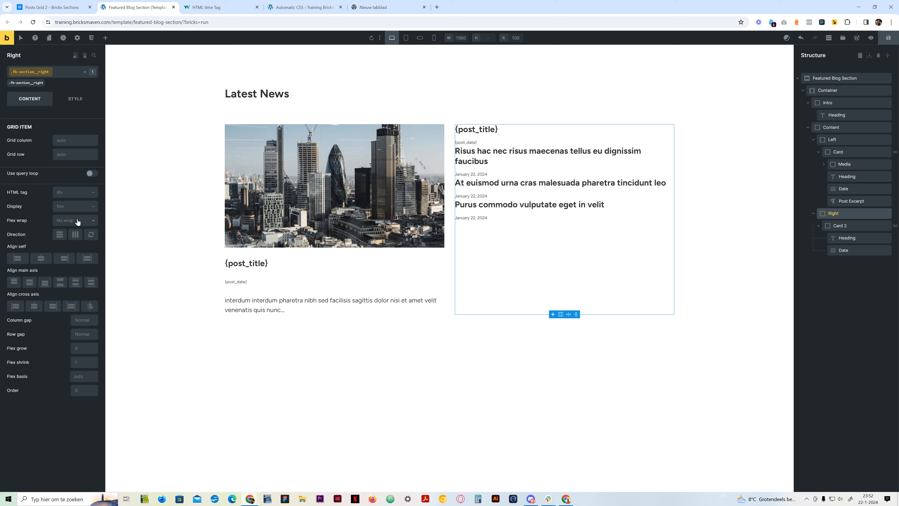
left_click(71, 209)
left_click(65, 229)
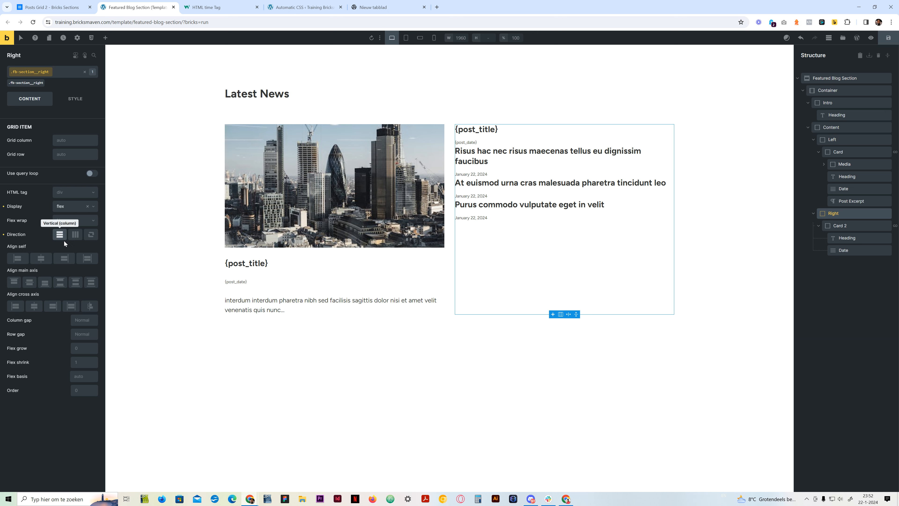
left_click(63, 284)
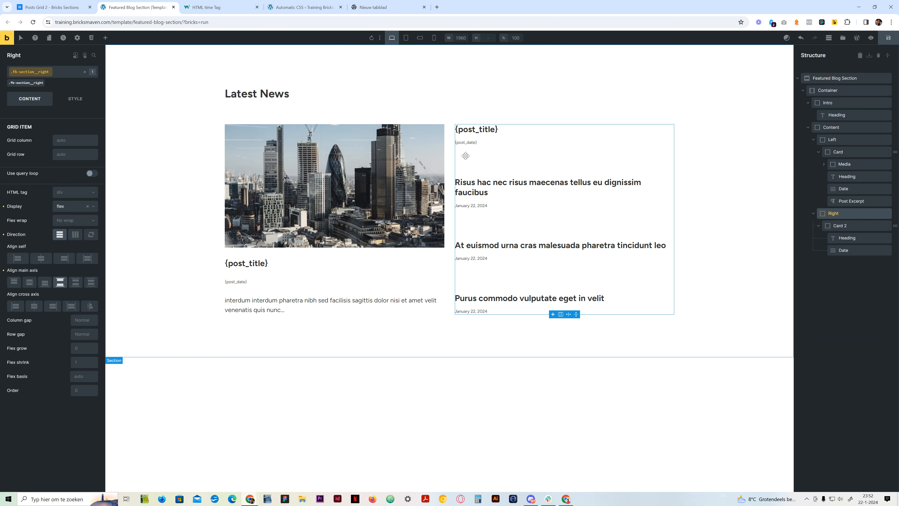
left_click(55, 6)
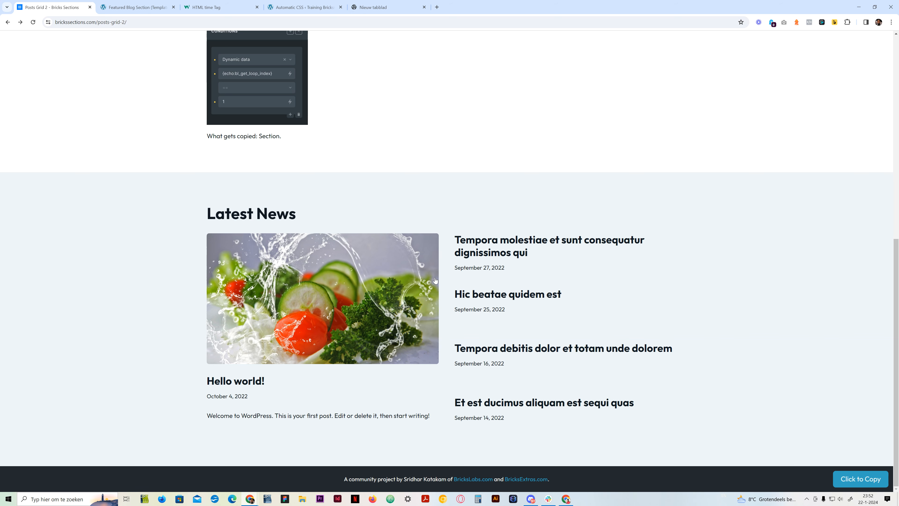
left_click(138, 7)
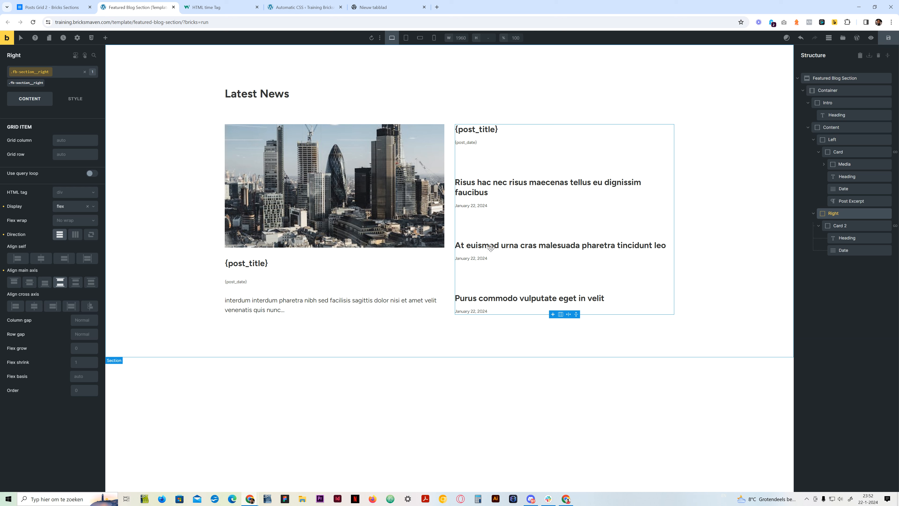
Select the Image element inside the left card's Media block and check the image styling on the Posts Grid 2 reference page.
left_click(855, 165)
left_click(824, 164)
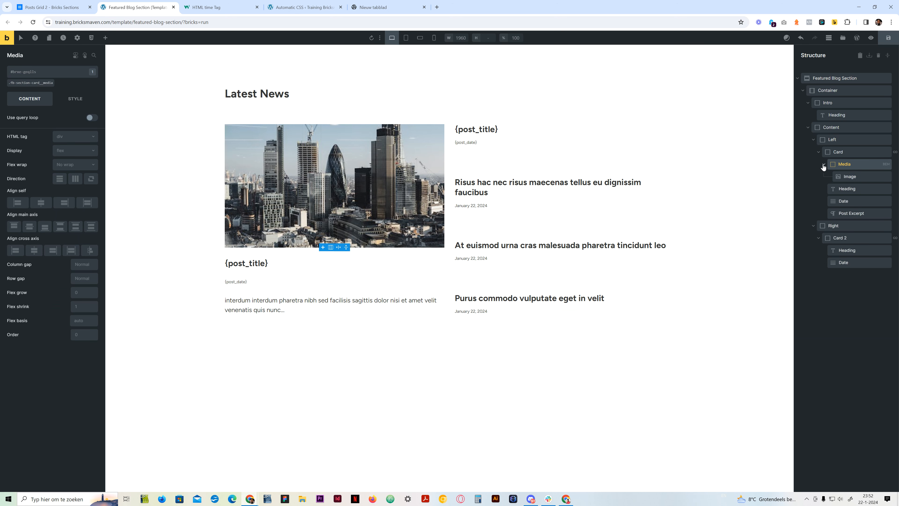
left_click(848, 177)
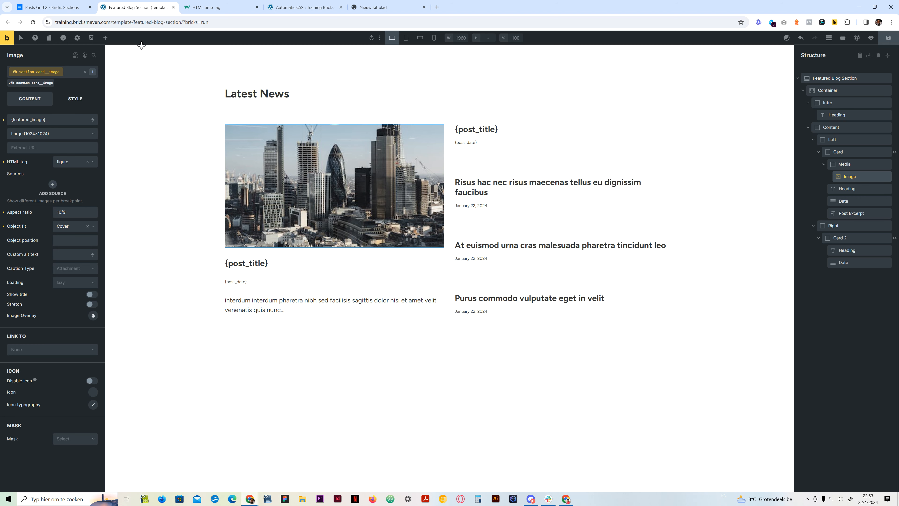
left_click(40, 5)
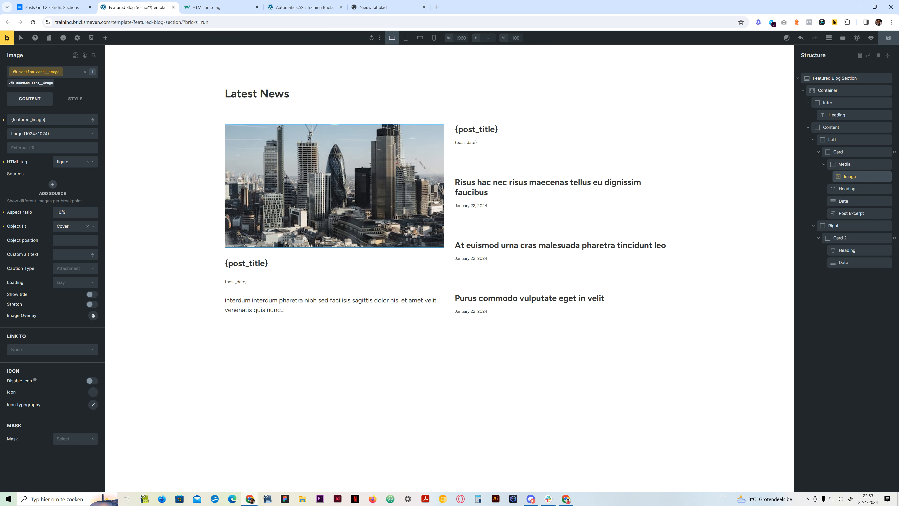
left_click(137, 7)
left_click(75, 100)
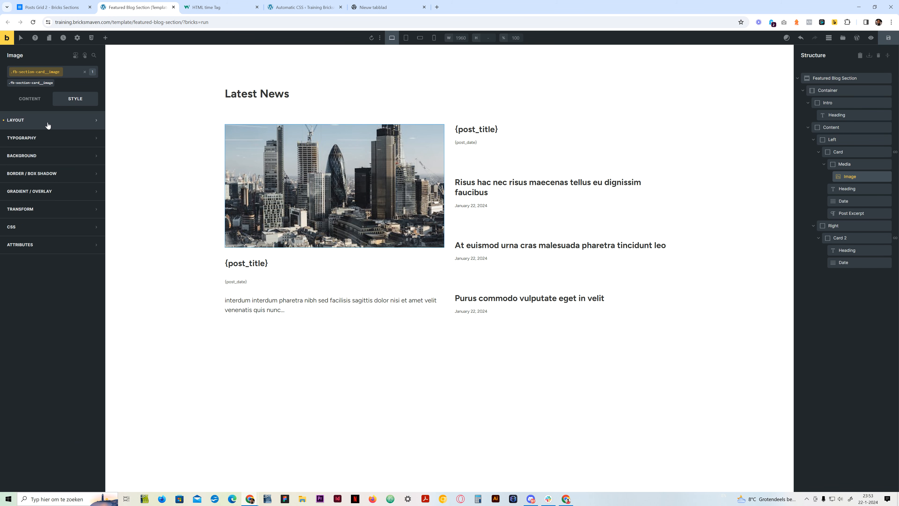
left_click(49, 122)
scroll(48, 372, "down", 6)
scroll(64, 354, "down", 2)
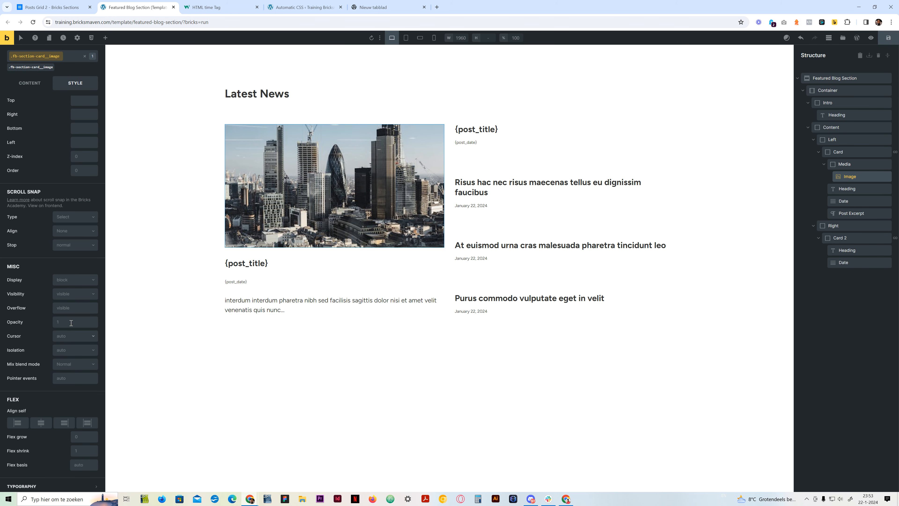
left_click(72, 312)
scroll(47, 317, "up", 10)
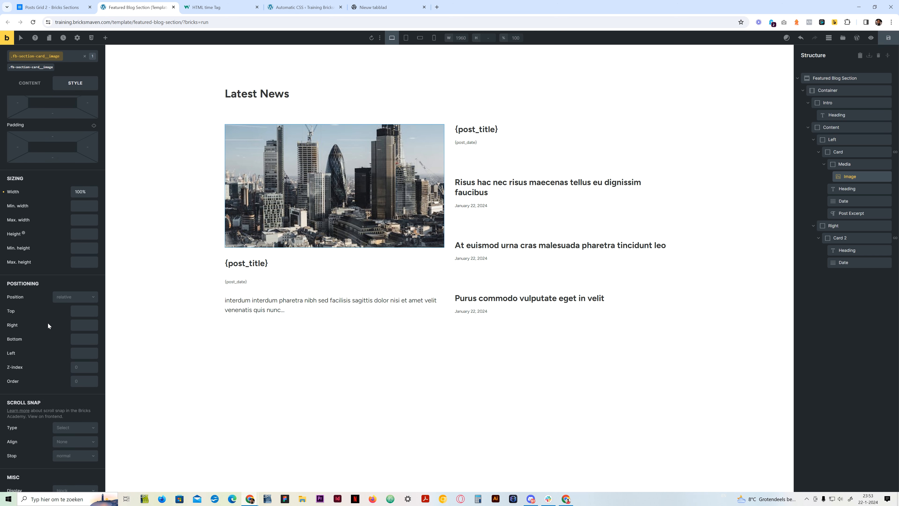
left_click(26, 121)
Set a linked border radius of var(--radius-m) on all four corners of the .fb-section-card__image class.
left_click(43, 181)
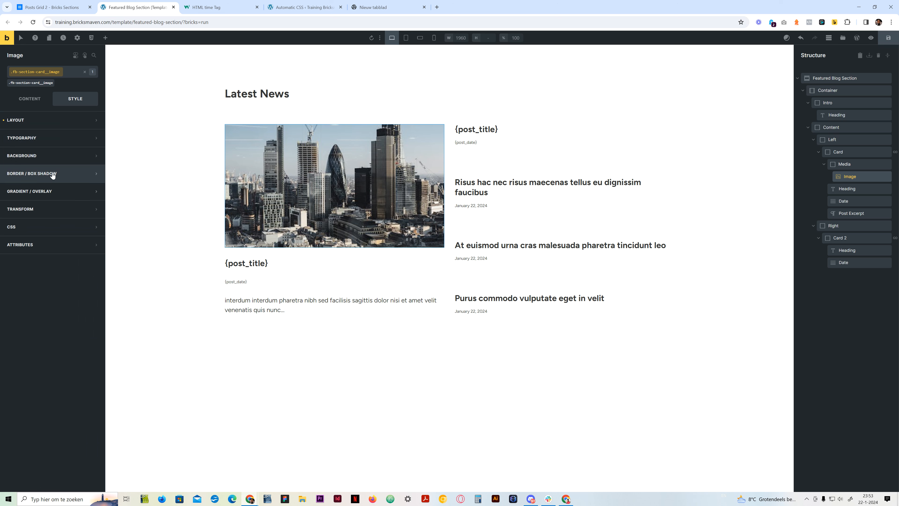
left_click(93, 191)
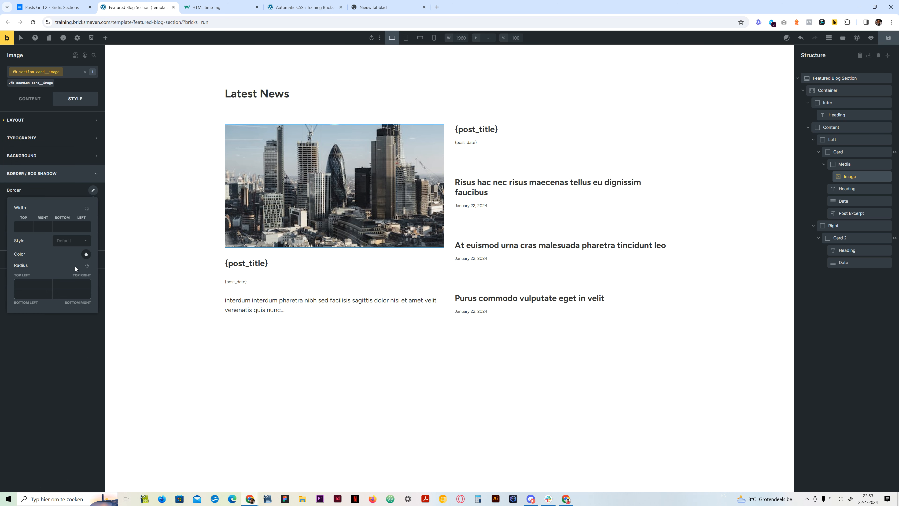
left_click(87, 266)
left_click(30, 284)
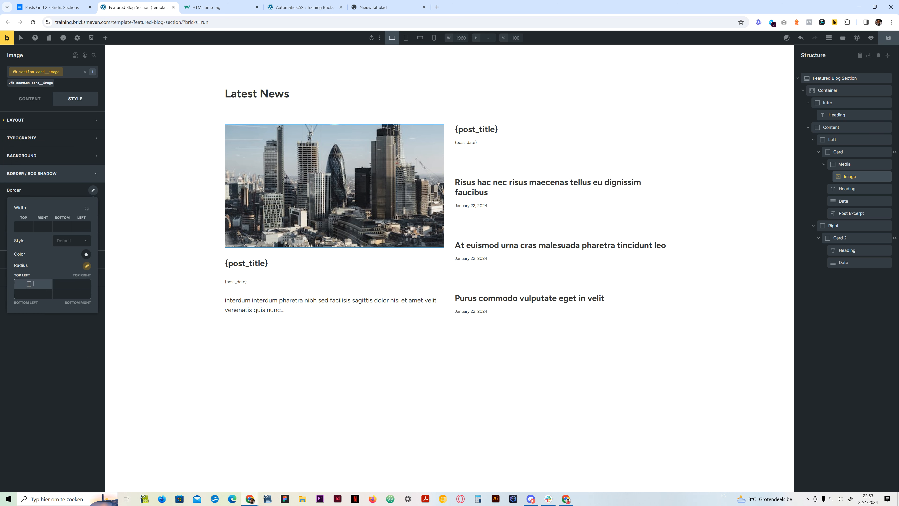
type("--radius-m")
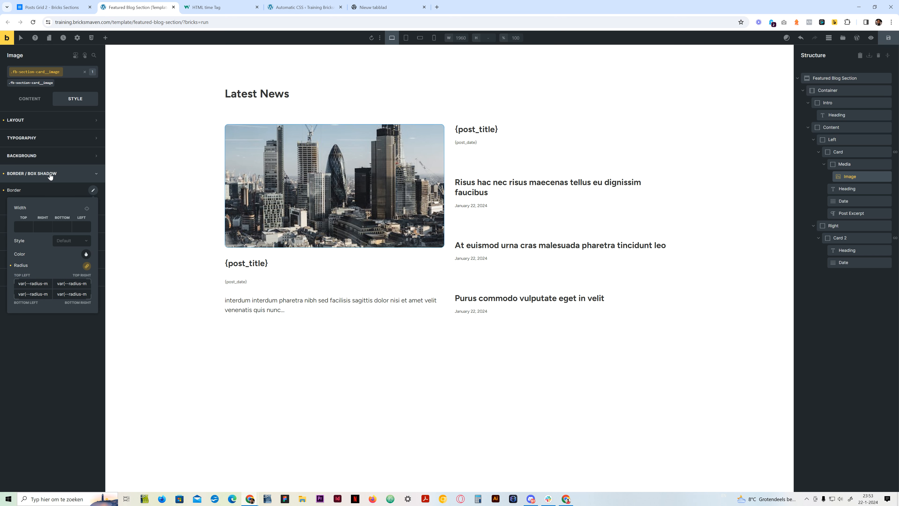
left_click(29, 99)
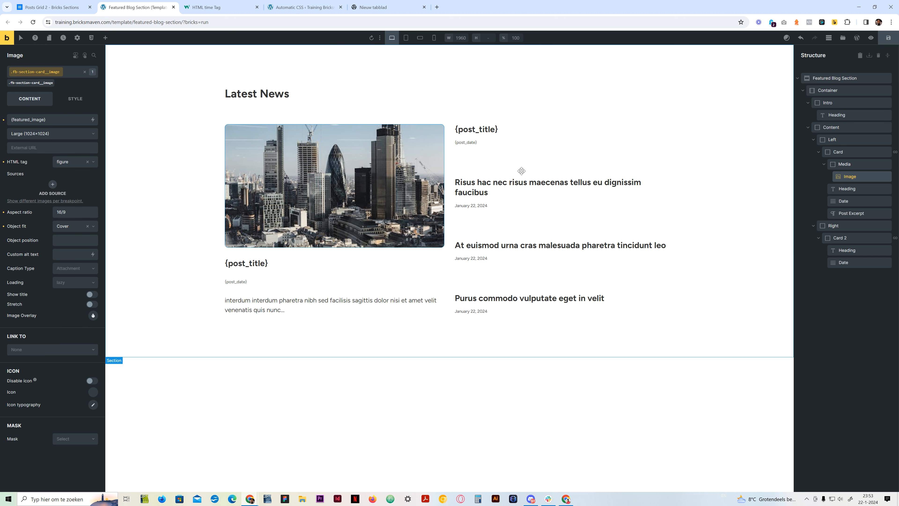
Save the template, preview the featured blog section on the front end, and return to the builder's editing view.
left_click(887, 42)
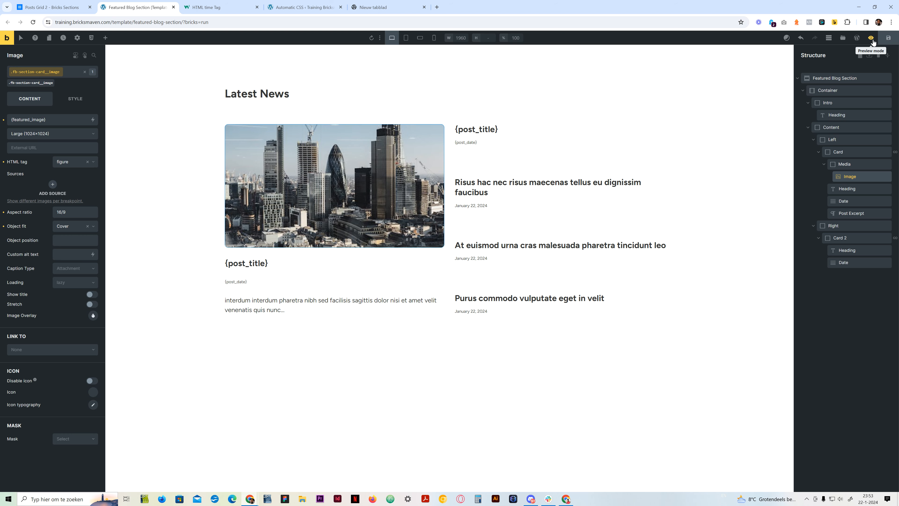
left_click(871, 38)
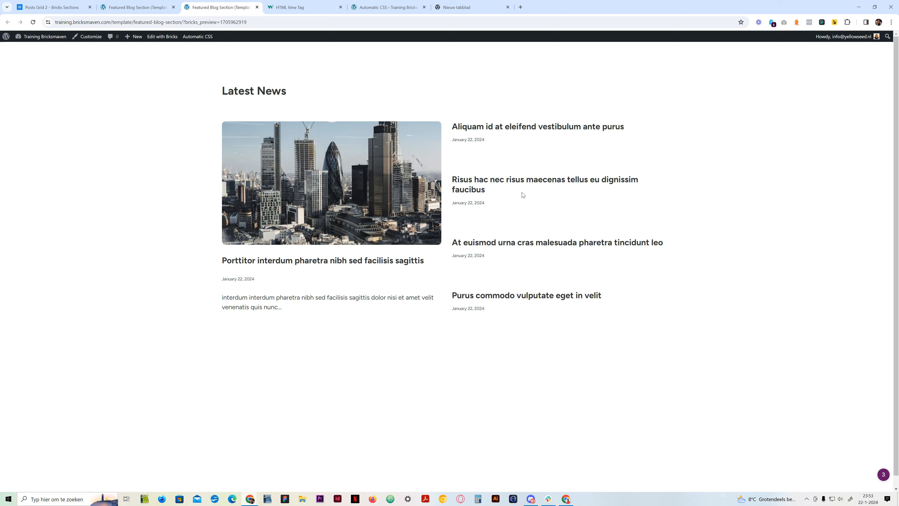
left_click(892, 23)
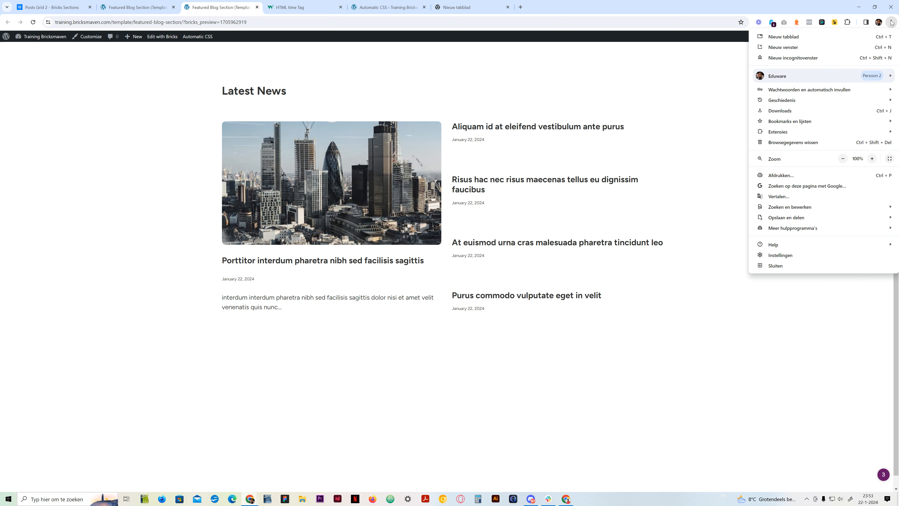
left_click(712, 140)
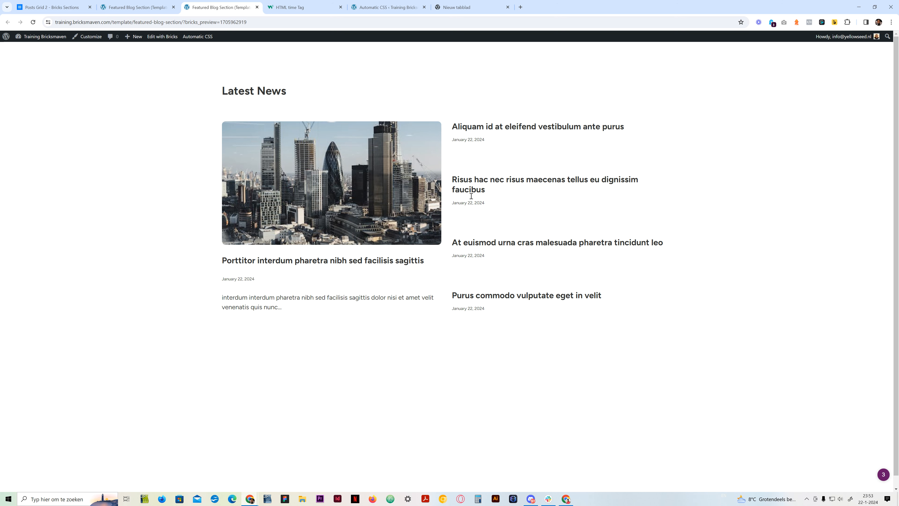
left_click(136, 7)
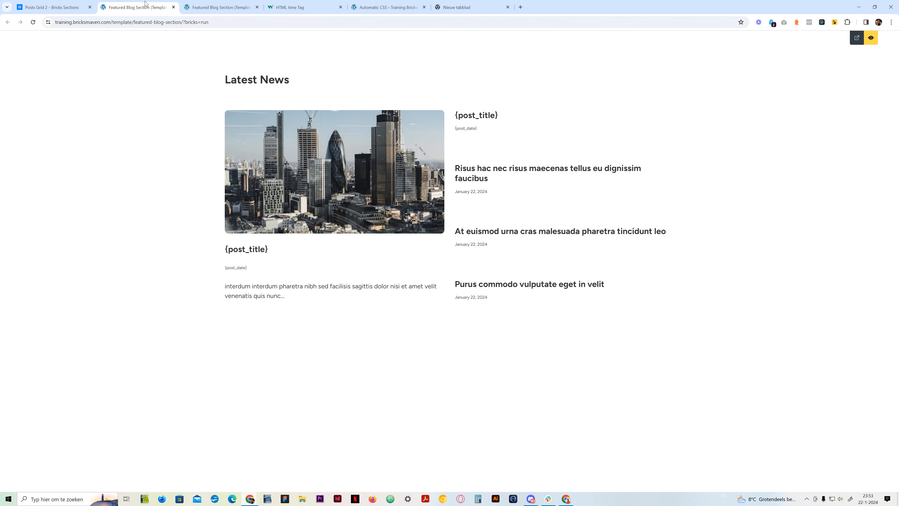
left_click(867, 40)
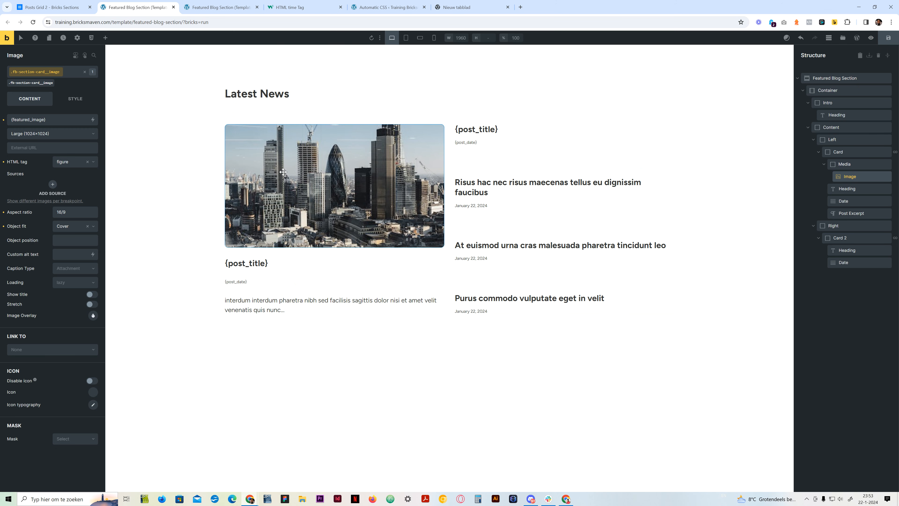
Set the height of the .fb-section-card__image class to 28rem.
left_click(75, 98)
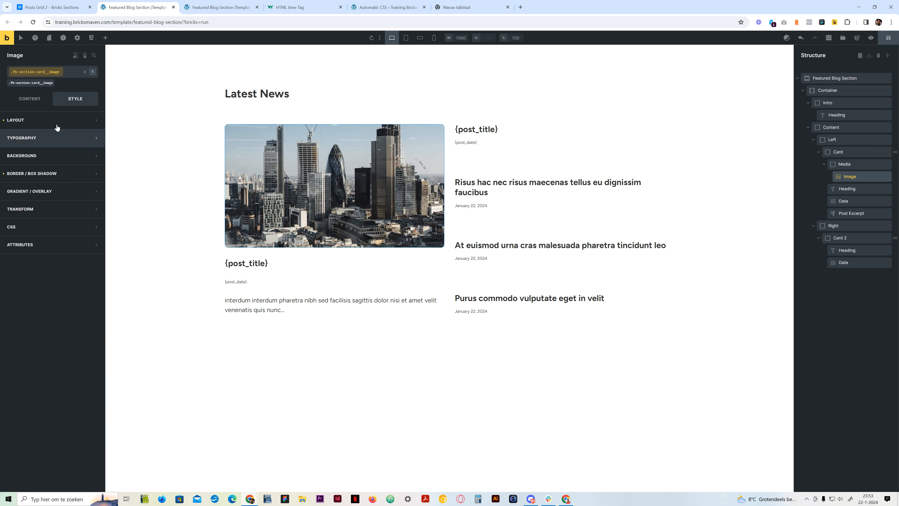
left_click(80, 304)
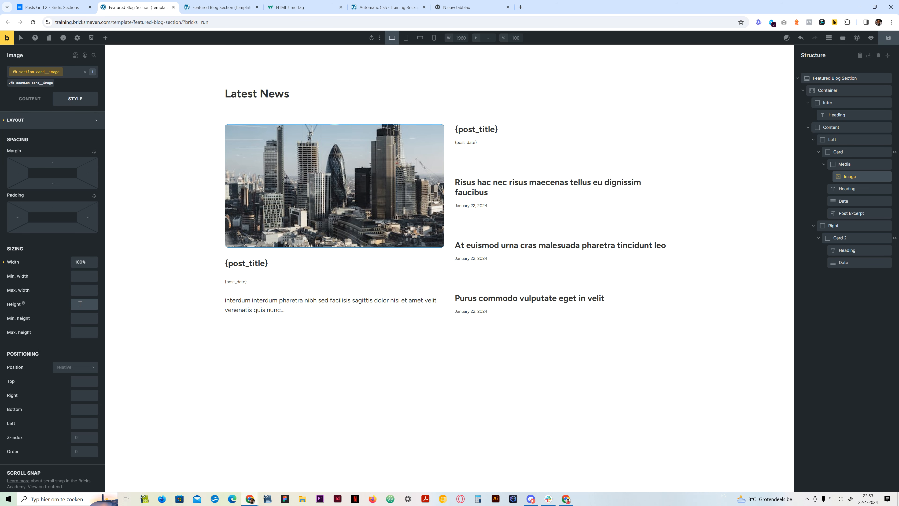
type("25rem")
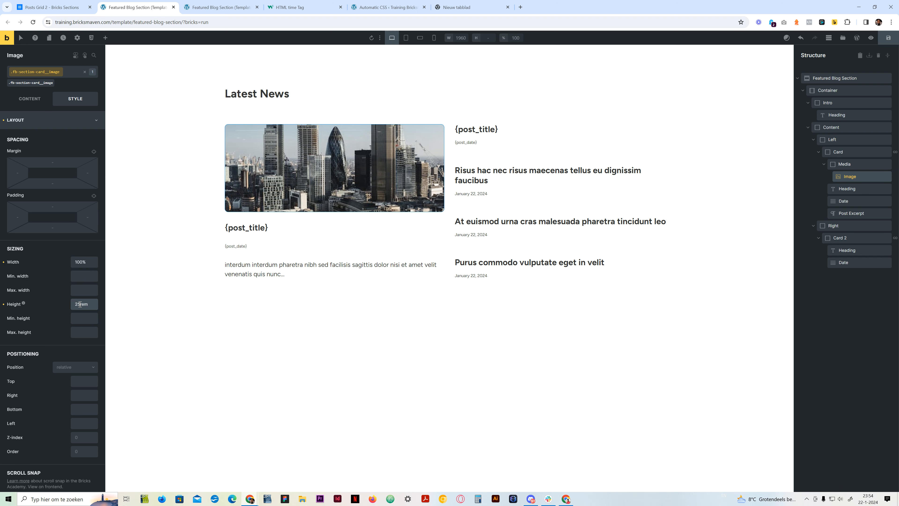
key("BackSpace")
type("8")
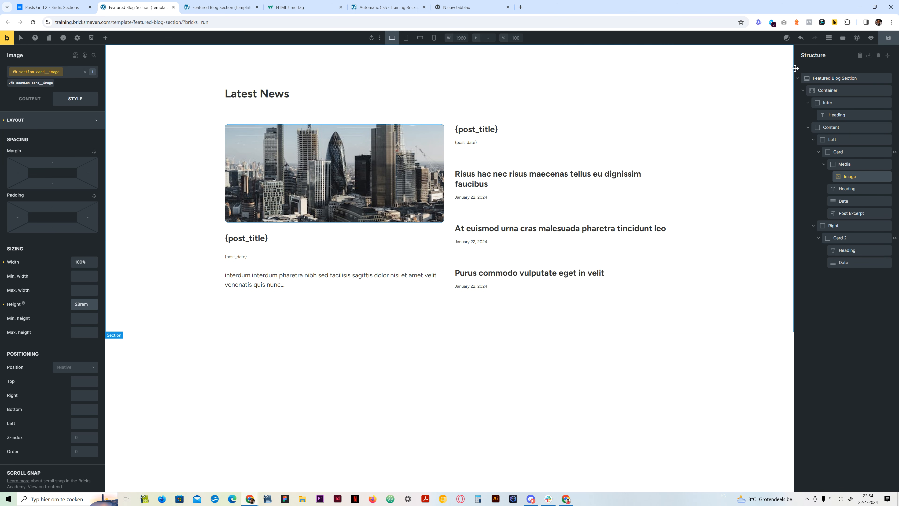
Save the template and compare the section on the front end with the Posts Grid 2 reference page.
left_click(888, 43)
left_click(219, 7)
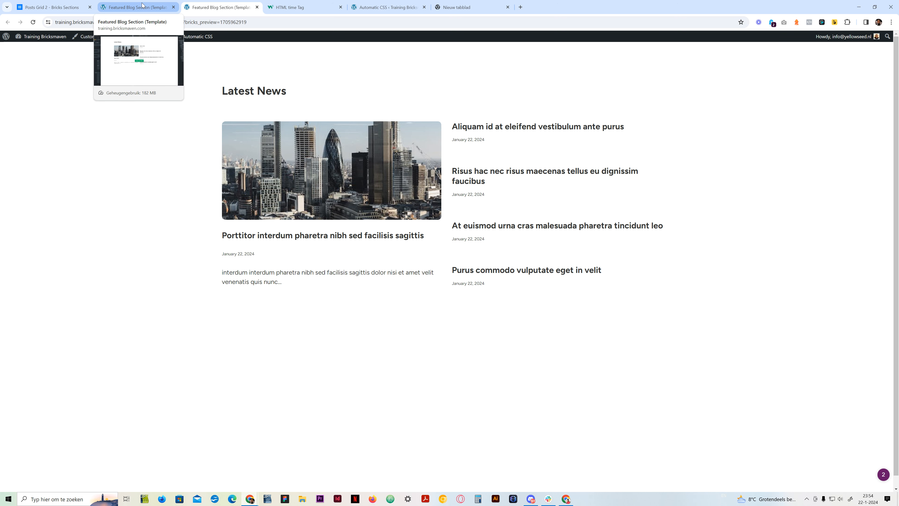
left_click(52, 7)
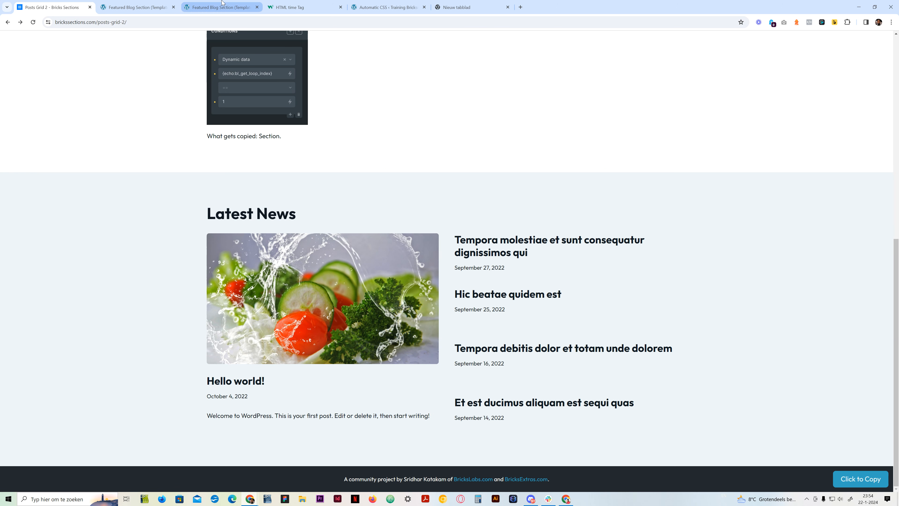
left_click(153, 2)
left_click(218, 7)
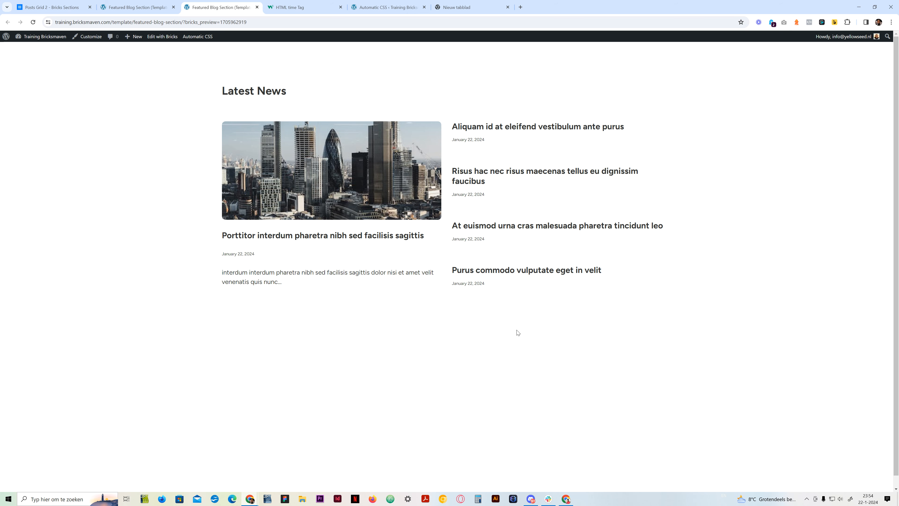
left_click(50, 5)
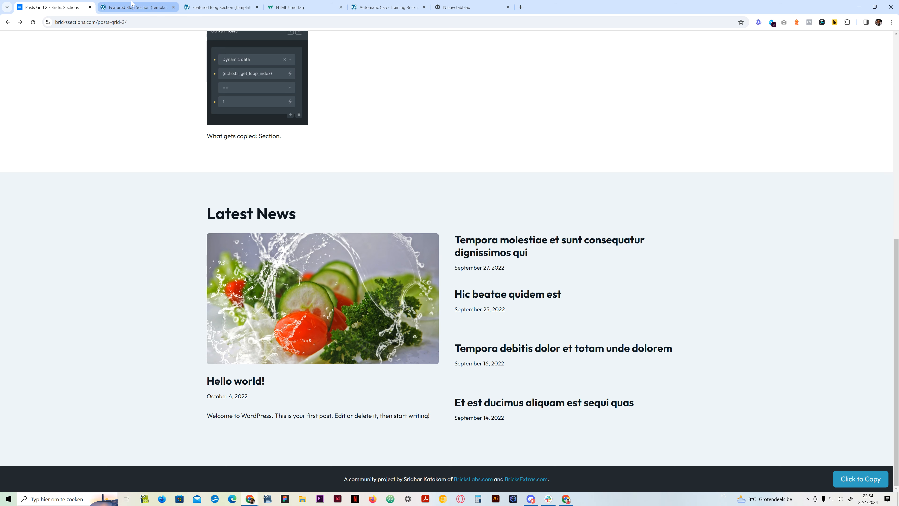
left_click(147, 7)
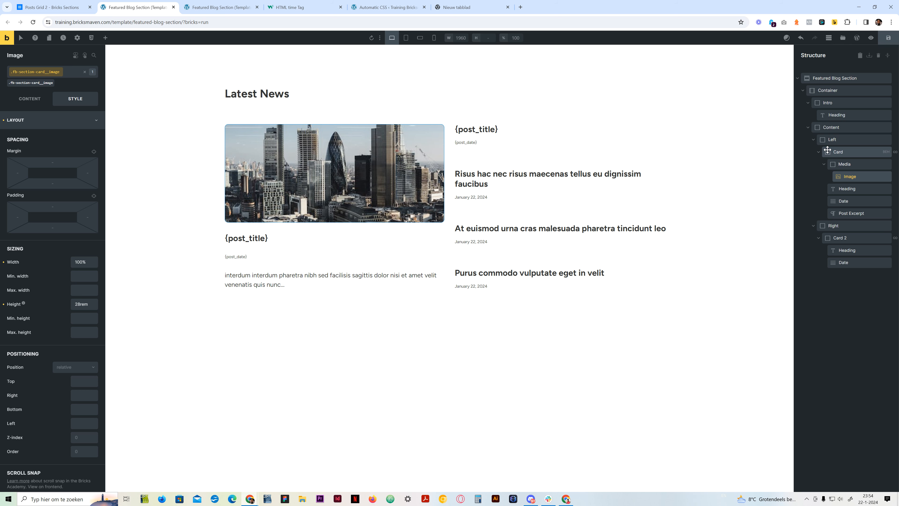
Collapse the left Card in the structure and set the .fb-section-card class's position to relative.
left_click(819, 152)
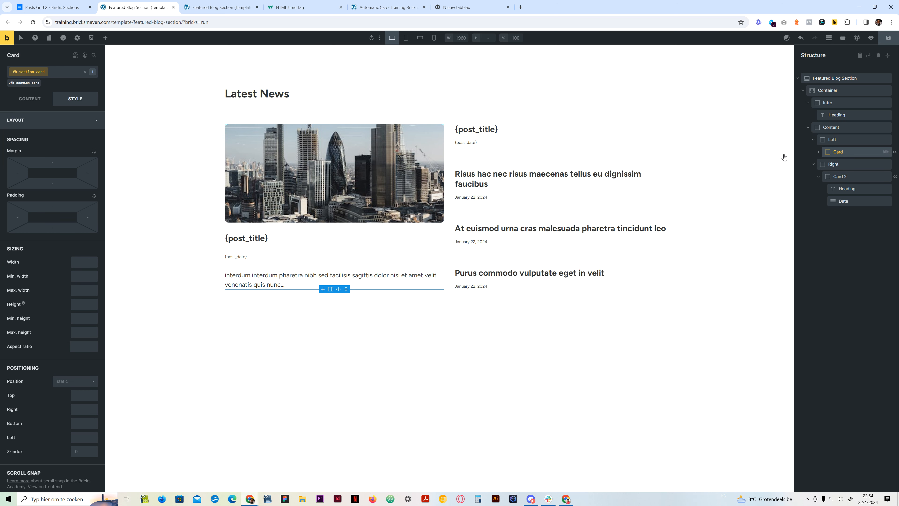
left_click(70, 382)
left_click(75, 409)
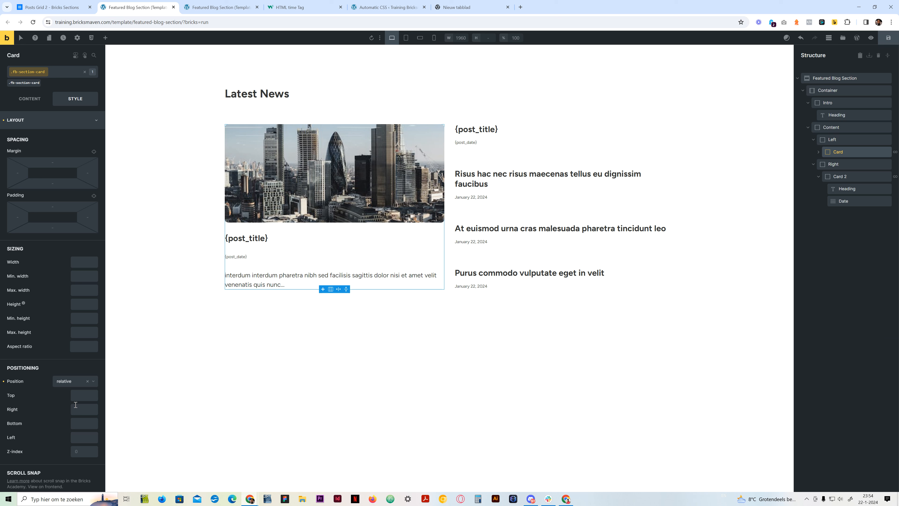
left_click(37, 121)
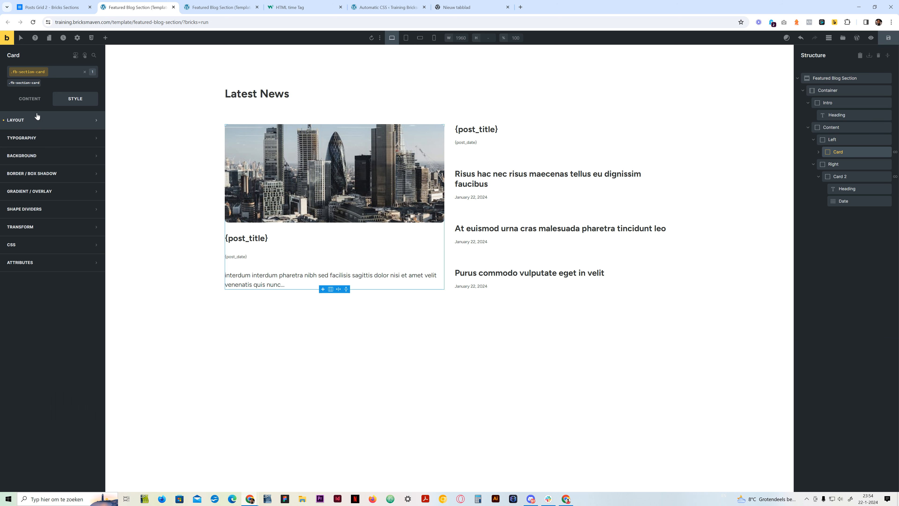
left_click(54, 72)
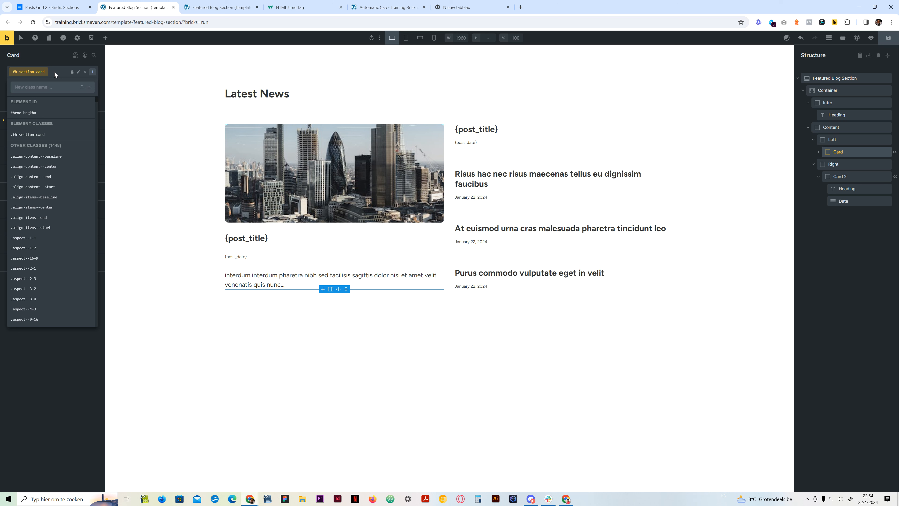
type("clic")
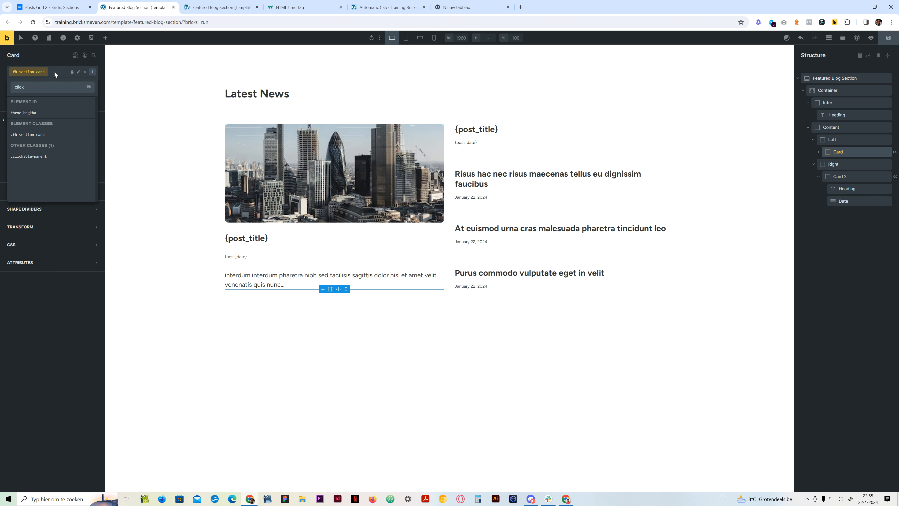
type("k")
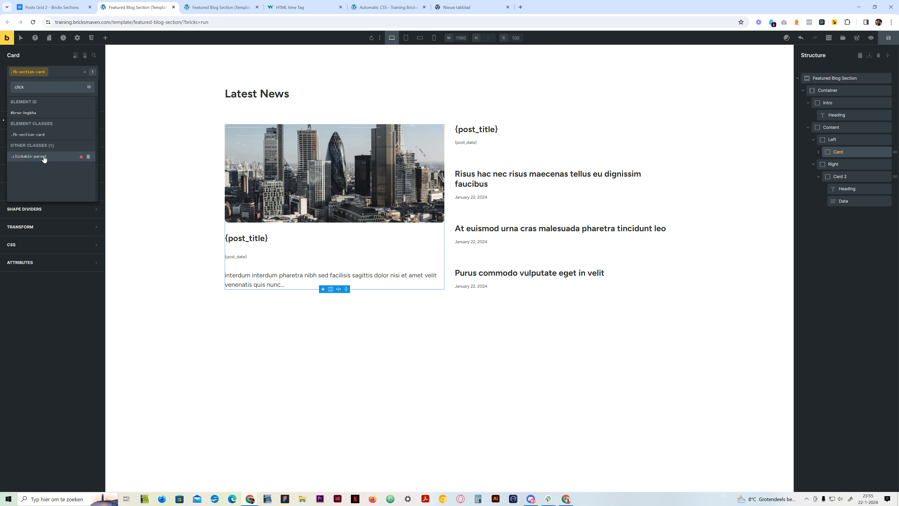
left_click(39, 156)
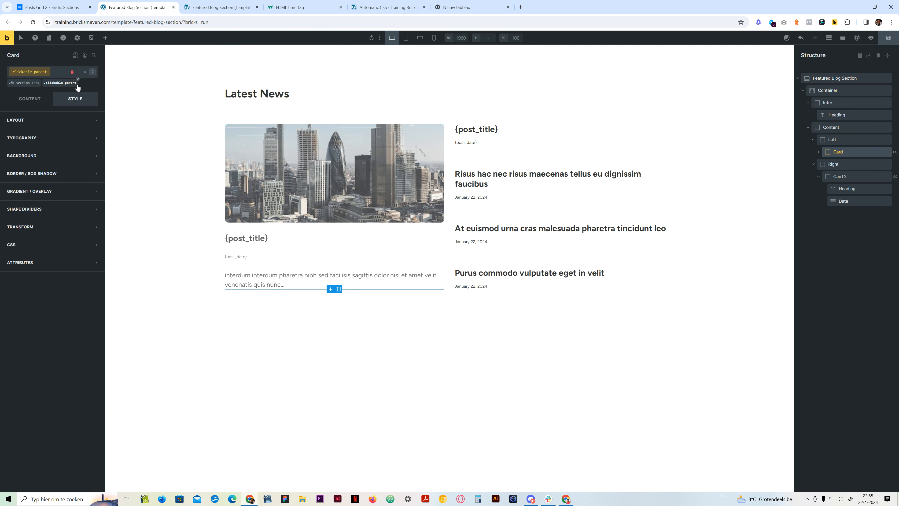
left_click(78, 79)
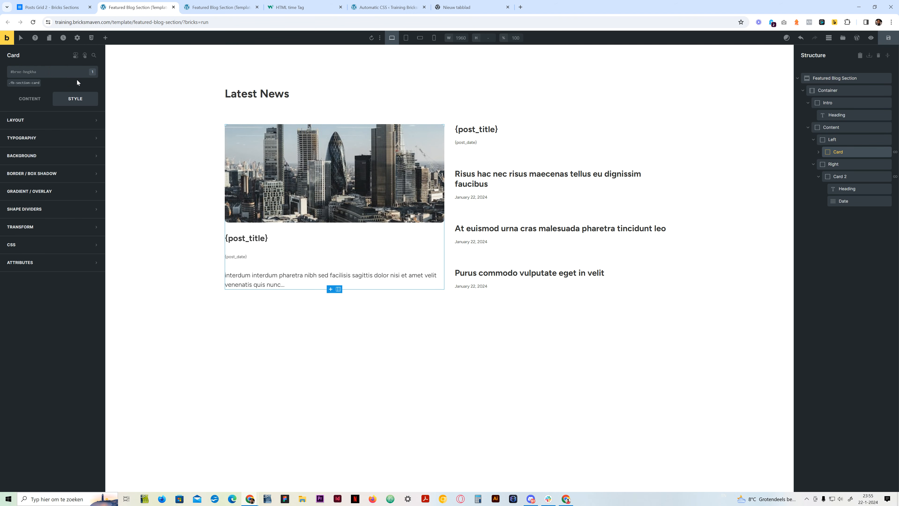
Link the left card's heading to an external URL with # as the address, using its .fb-section-card__heading class.
left_click(819, 152)
left_click(856, 189)
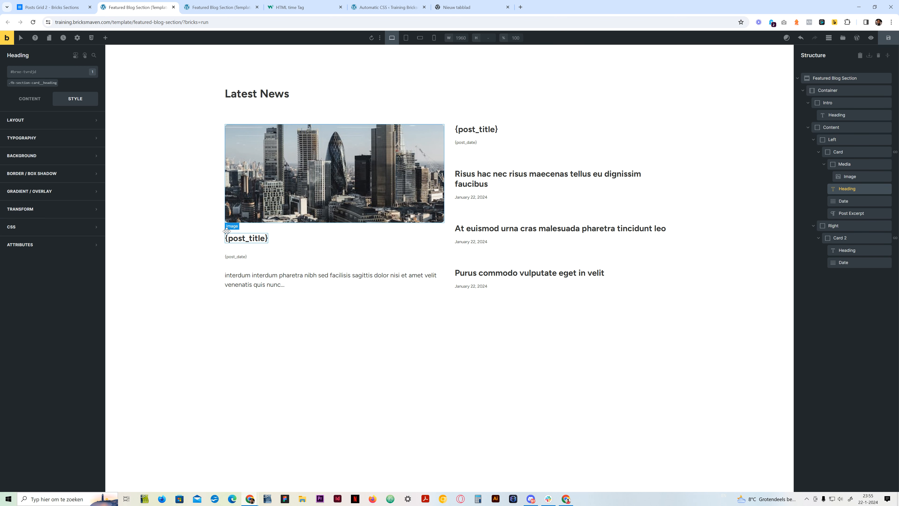
left_click(30, 99)
left_click(36, 83)
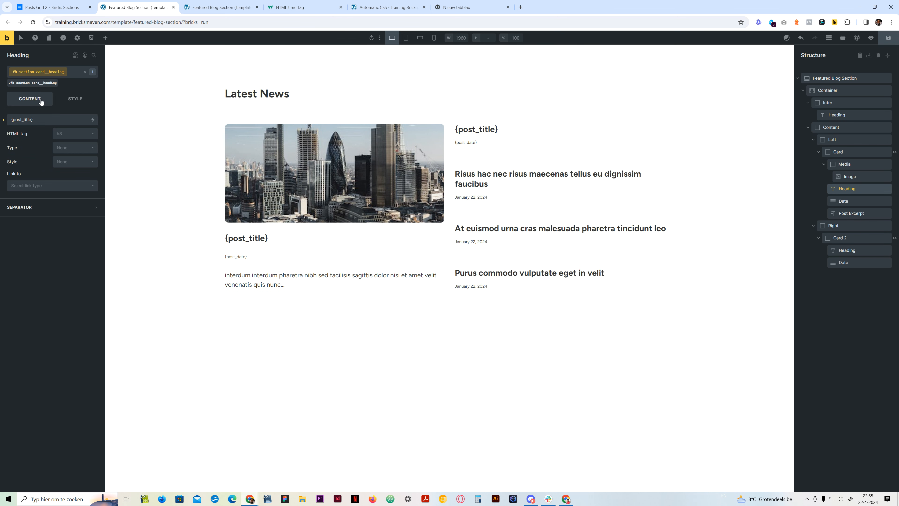
left_click(46, 193)
left_click(37, 213)
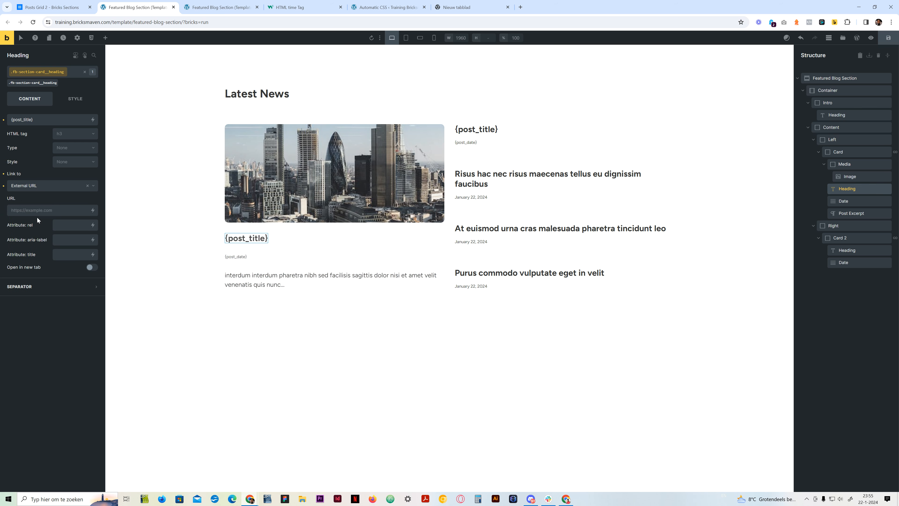
Add the .clickable-parent class to the left card's heading.
left_click(69, 74)
type("clicka")
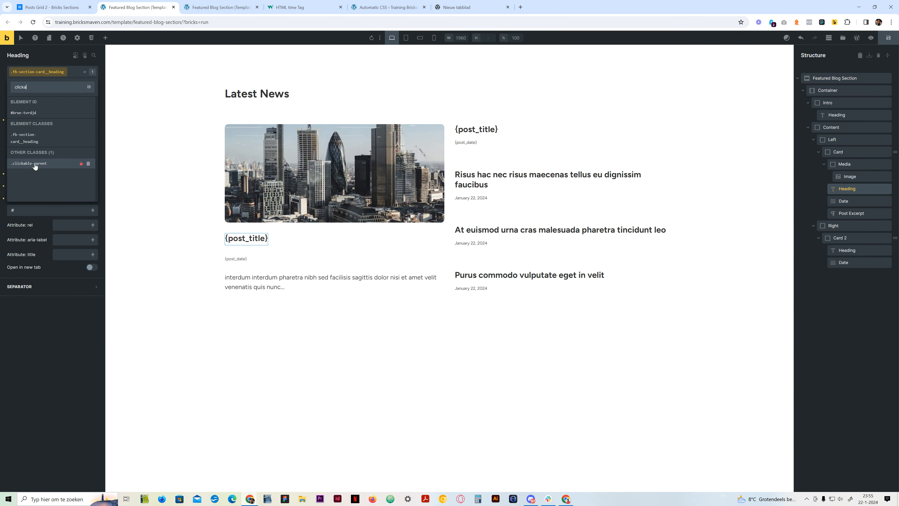
left_click(34, 163)
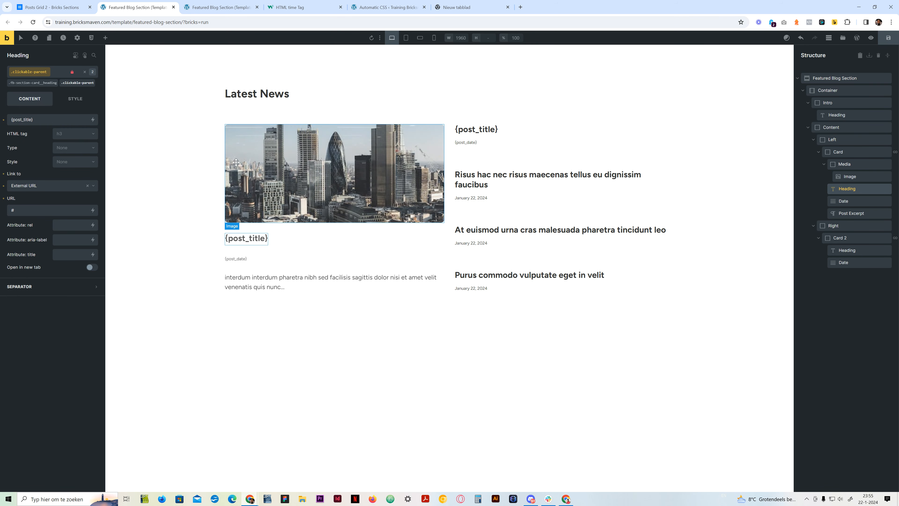
Save and check the clickable card on the front end, and remove the .clickable-parent class from the heading in the builder.
left_click(889, 37)
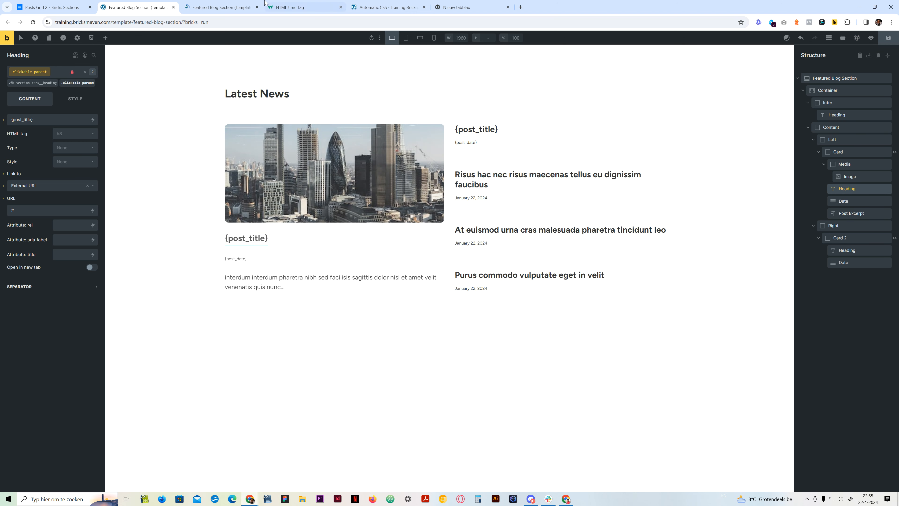
left_click(212, 7)
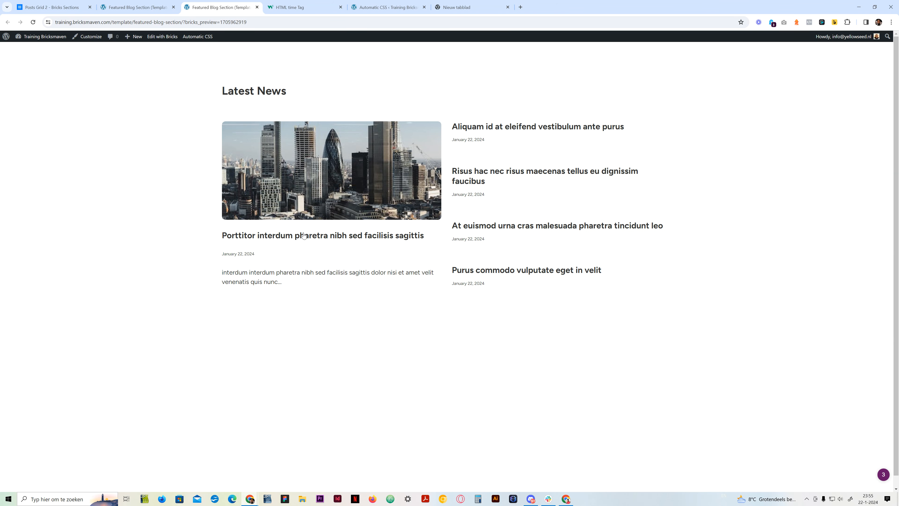
left_click_drag(379, 186, 357, 174)
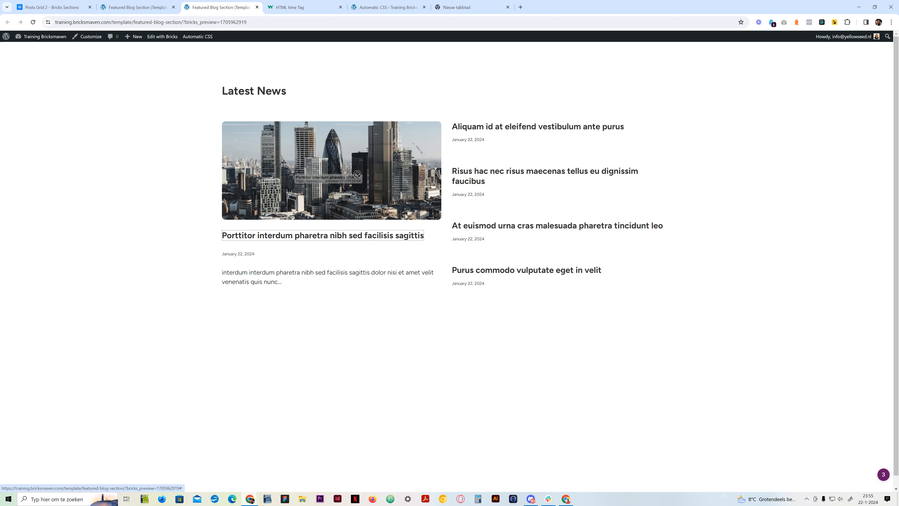
left_click(185, 198)
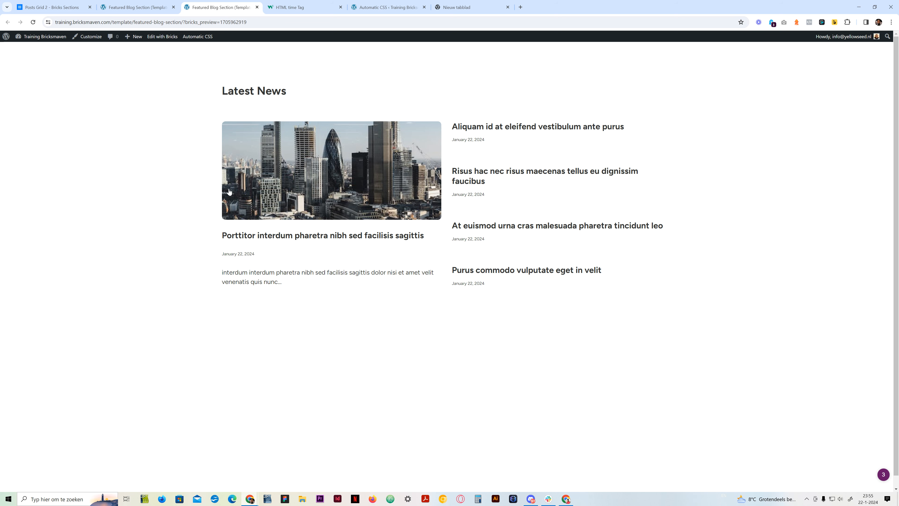
left_click(136, 7)
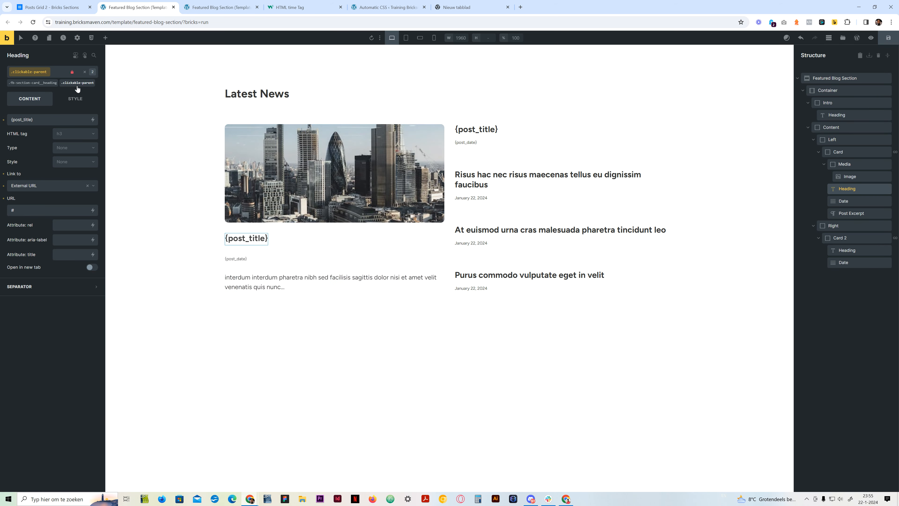
left_click(85, 72)
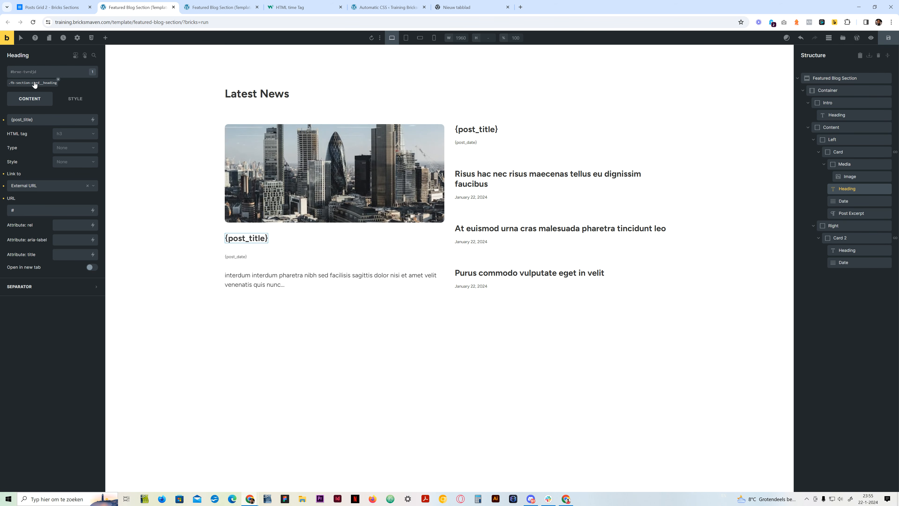
Start a %root% > a::after rule with content:"" in the custom CSS of the .fb-section-card__heading class.
left_click(35, 83)
left_click(65, 101)
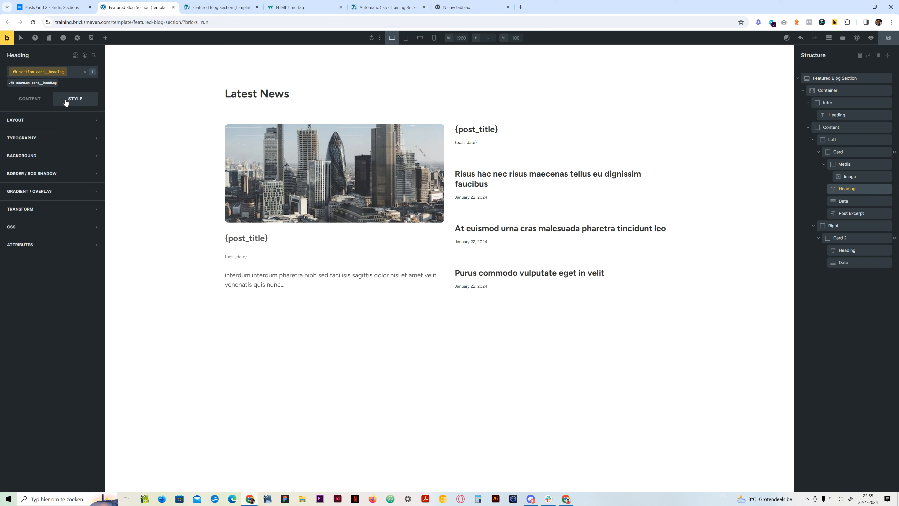
left_click(35, 226)
left_click(66, 312)
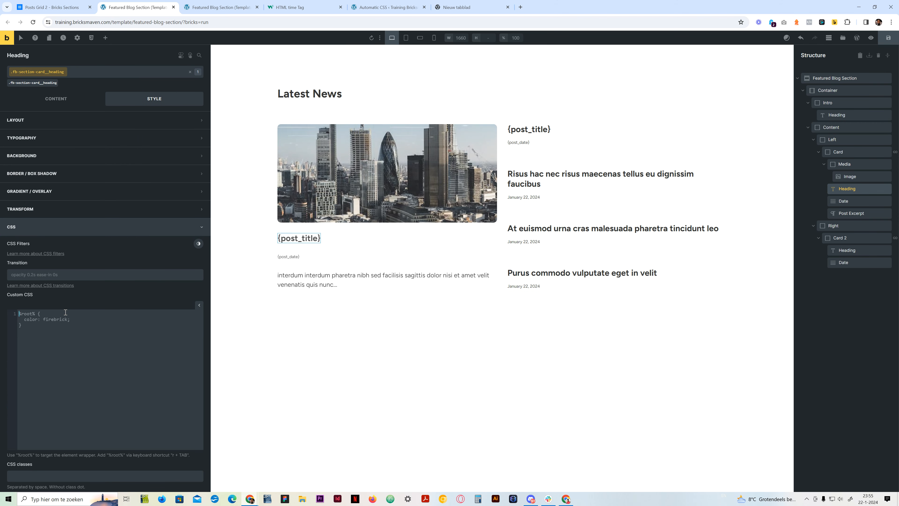
type("r")
key("Tab")
type("> a")
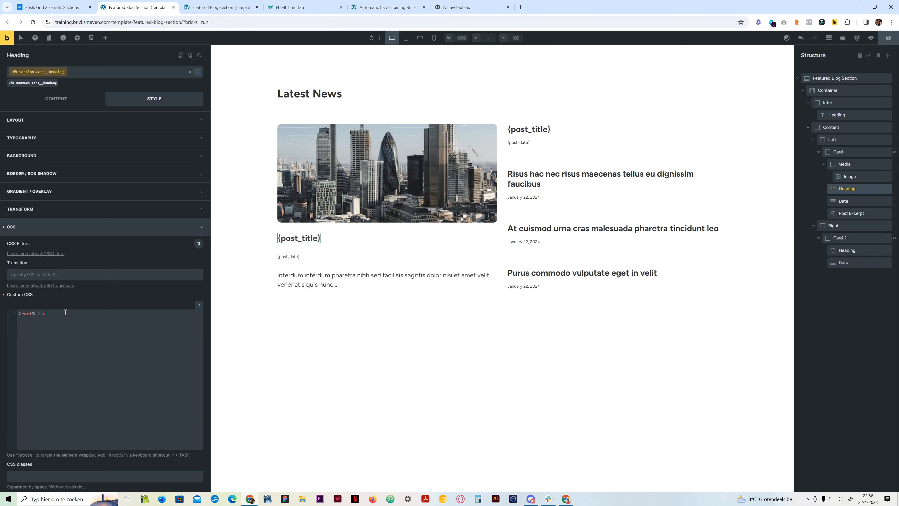
type("::")
type("after {   ")
type("content:")
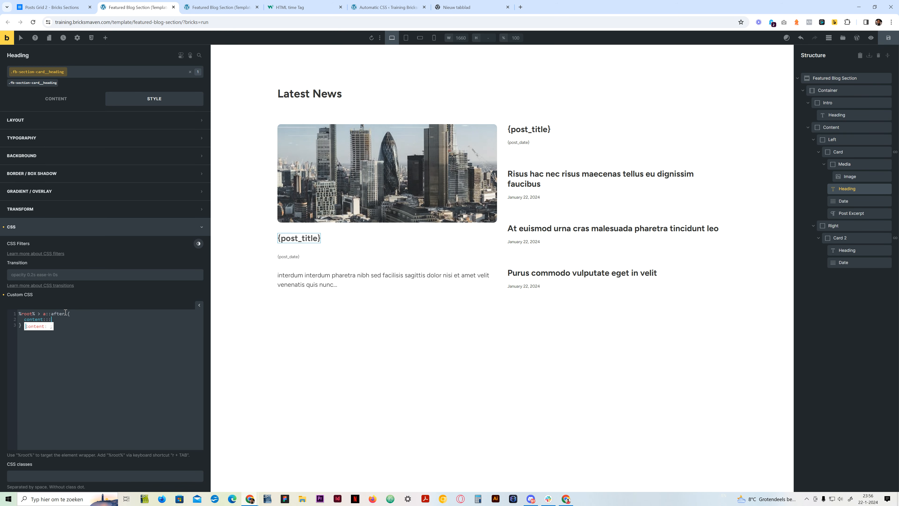
type("\"")
key("Left")
type(";   ")
Add position: absolute to the heading link's ::after rule.
type("posti")
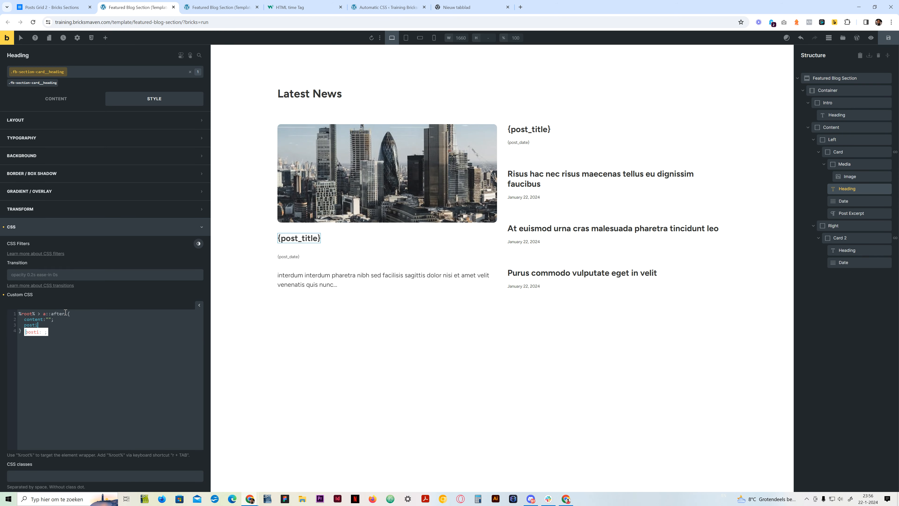
key("BackSpace")
key("BackSpace")
type("ition")
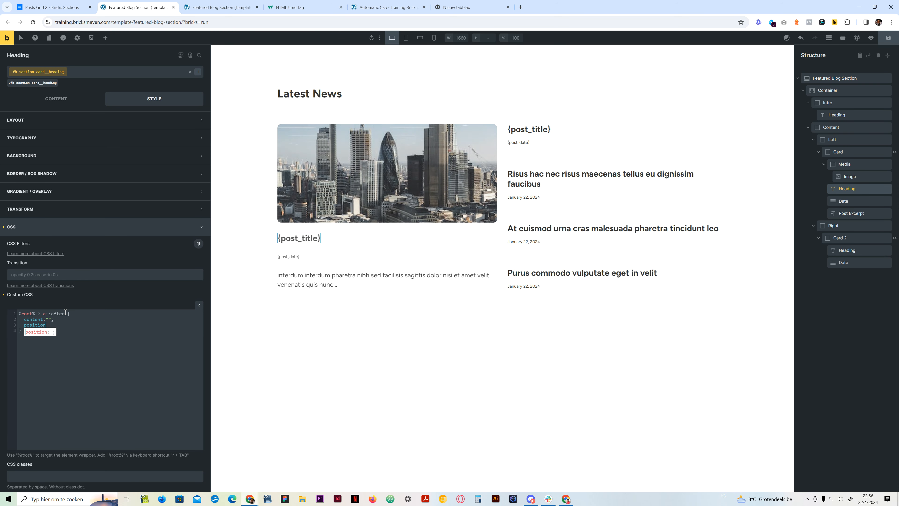
type(": absolute;")
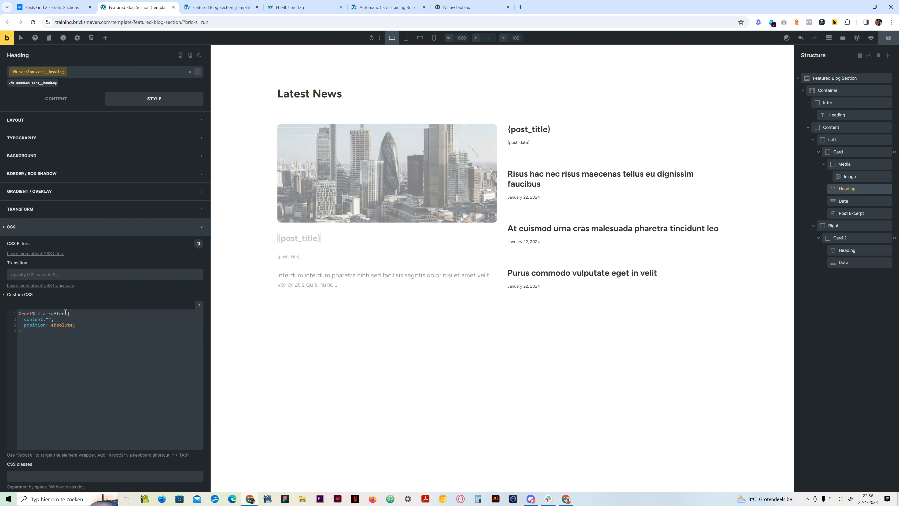
key("Return")
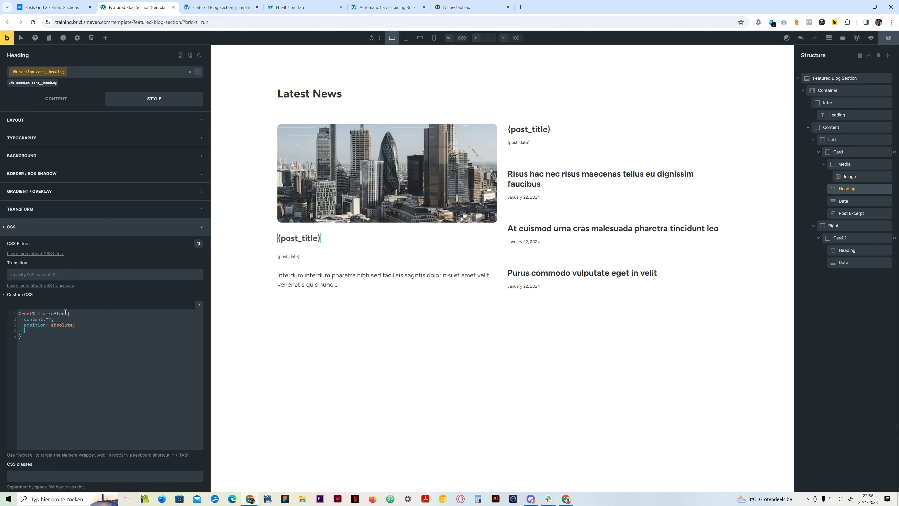
Complete the ::after rule with inset:0 and cursor: pointer !important.
type("inset:")
type("0;")
key("Return")
type("cursor: pointer ")
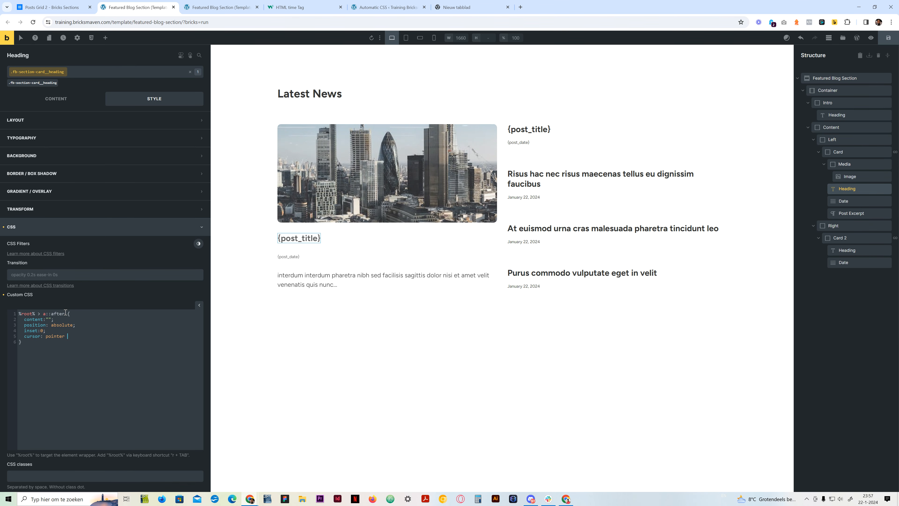
type("!important")
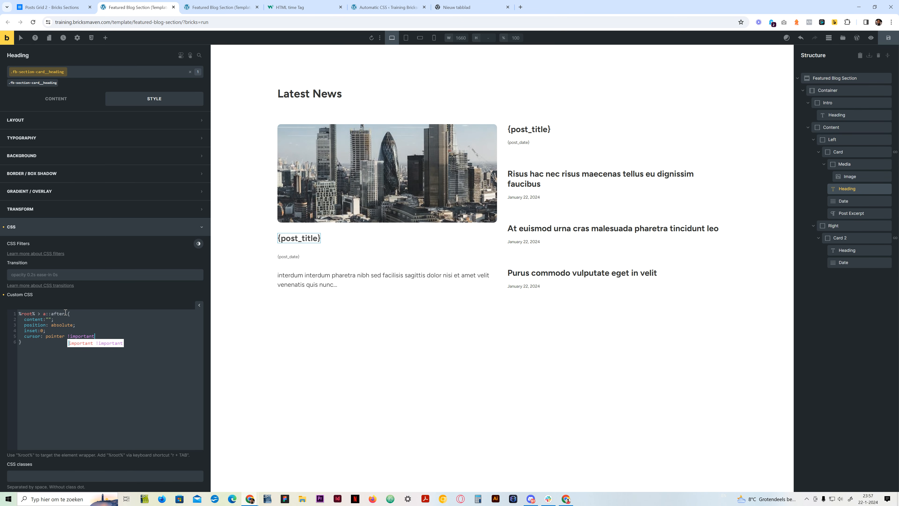
type(";")
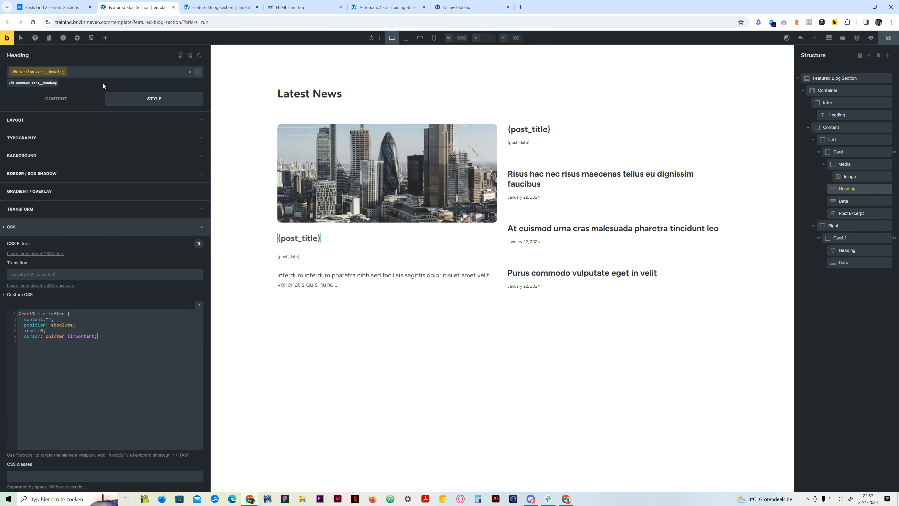
Save the template, check the left card's clickable area on the front end, and return to the builder.
key("ctrl+s")
left_click(212, 7)
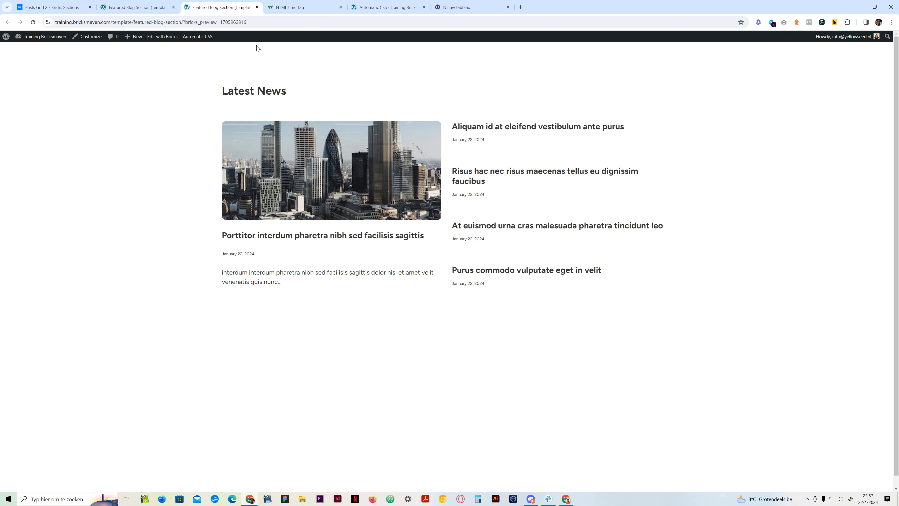
left_click(158, 5)
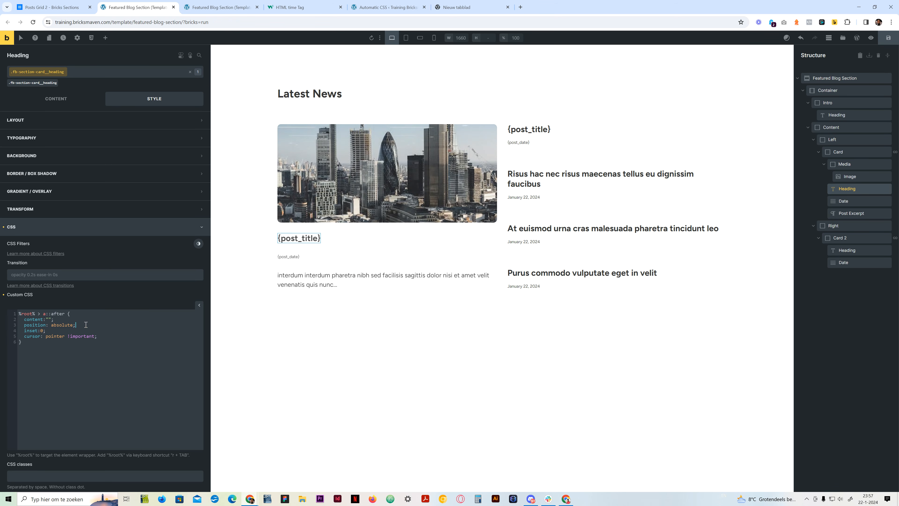
Copy the left heading's whole custom CSS rule and set the position of the .fb-section-card-2 class on Card 2.
left_click(138, 331)
key("ctrl+a")
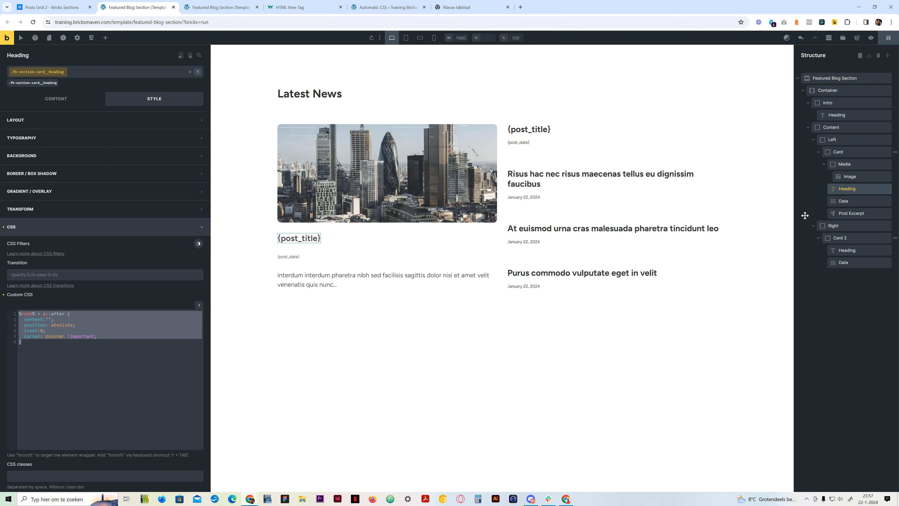
left_click(846, 239)
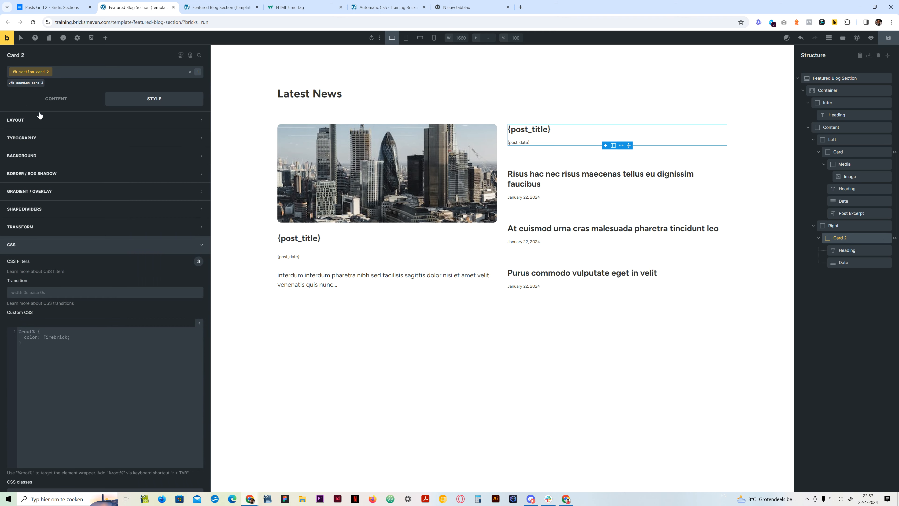
left_click(36, 119)
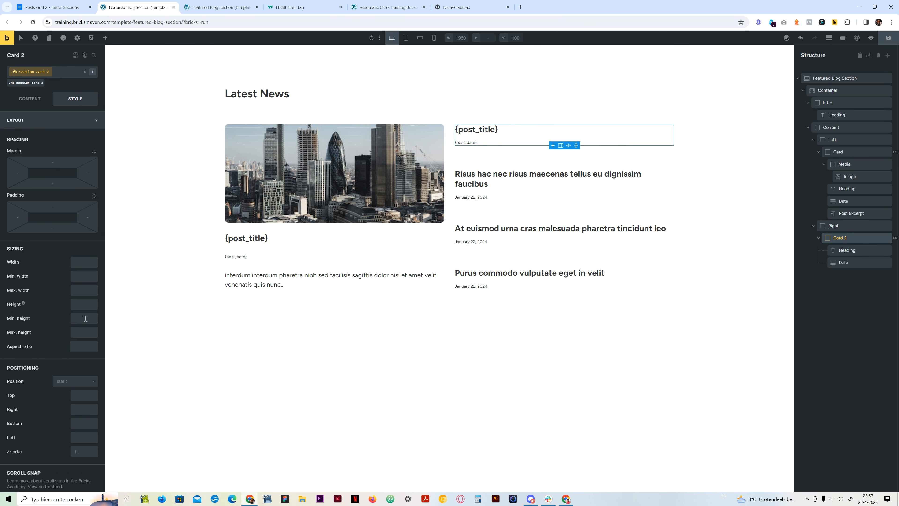
left_click(53, 121)
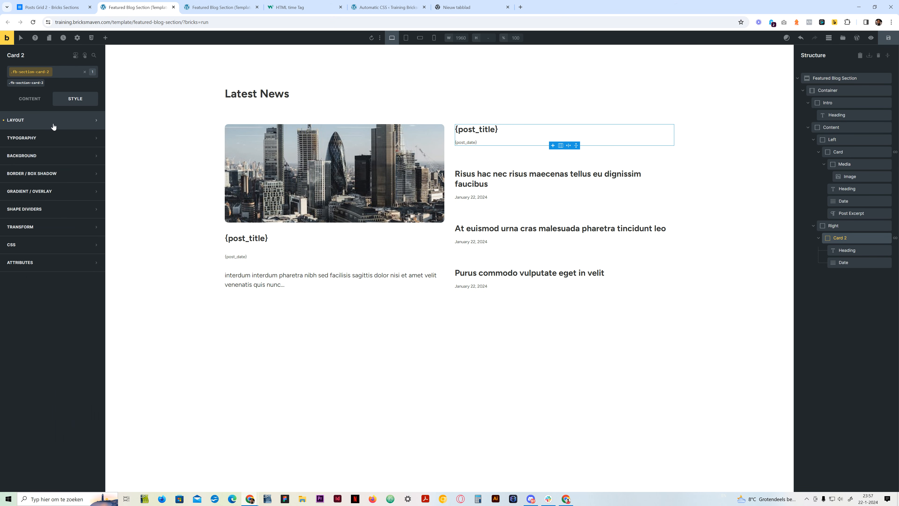
Link Card 2's heading to an external URL with # as the address, using its .fb-section-card-2__heading class.
left_click(867, 251)
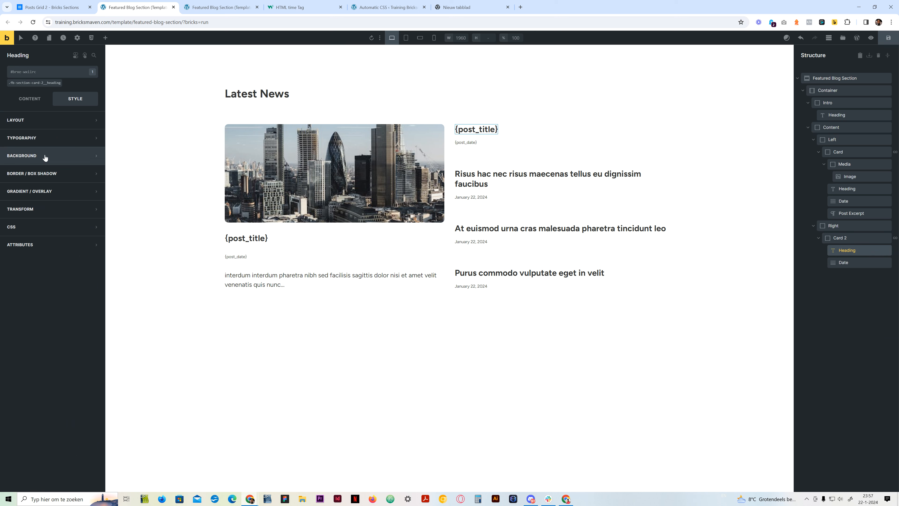
left_click(39, 101)
left_click(39, 83)
left_click(50, 185)
left_click(37, 205)
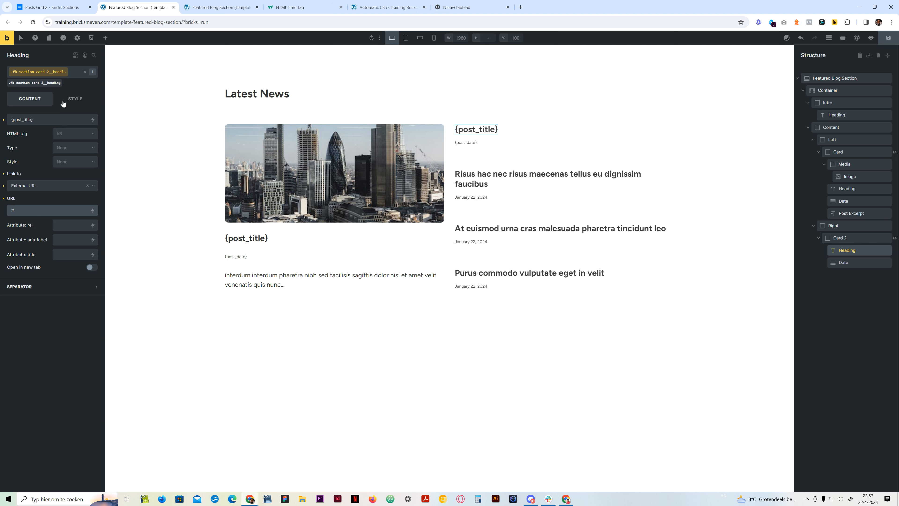
Add the copied ::after rule to the custom CSS of Card 2's heading and save the template.
left_click(63, 103)
left_click(42, 227)
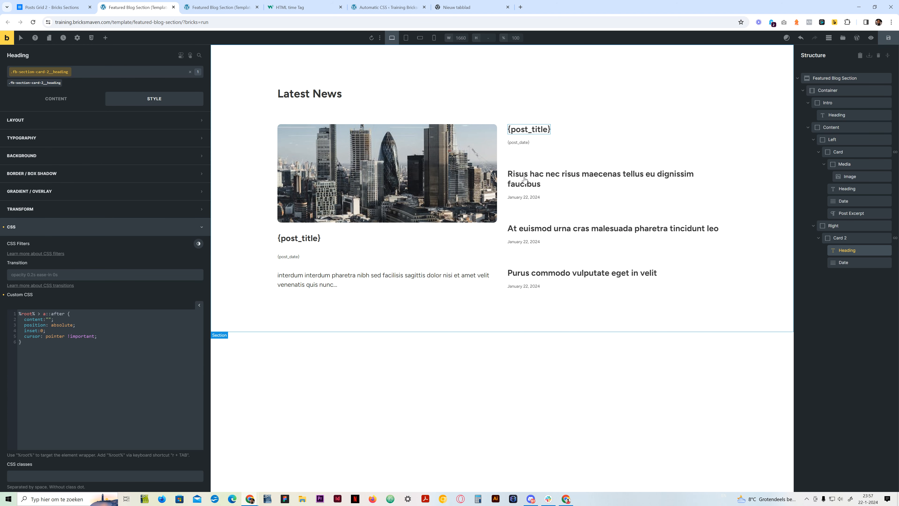
left_click(888, 38)
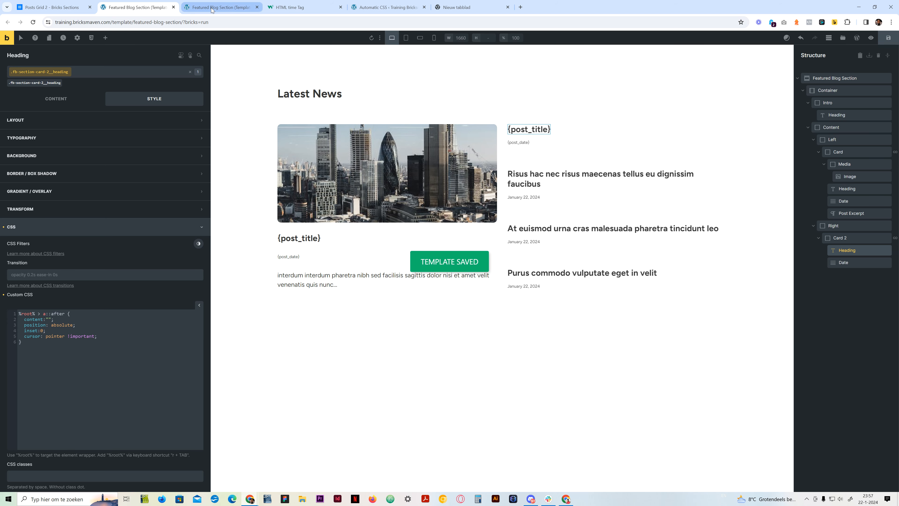
Check the right cards' clickable area on the front end, compare with the Posts Grid 2 demo, and return to the builder.
left_click(222, 7)
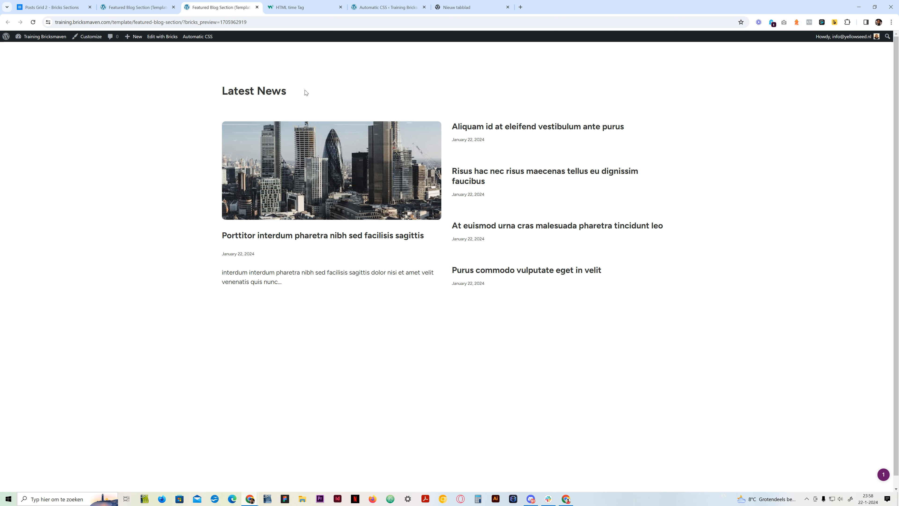
left_click(56, 2)
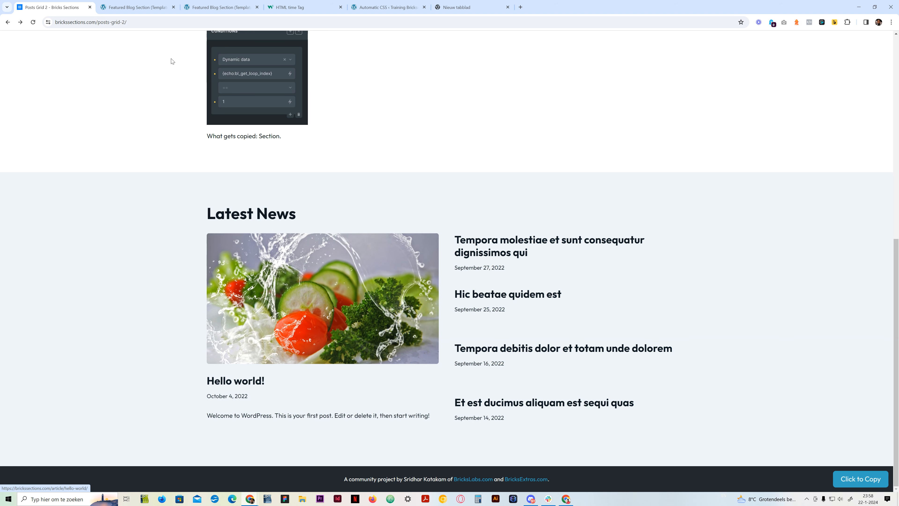
left_click(138, 8)
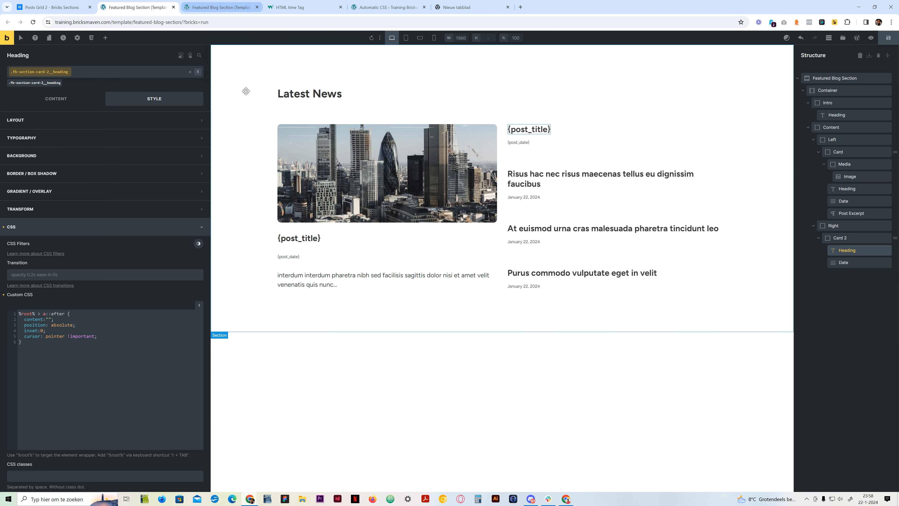
Add a custom %root% rule with transition: .5s ease to the left Card's .fb-section-card class.
left_click(75, 226)
left_click(37, 98)
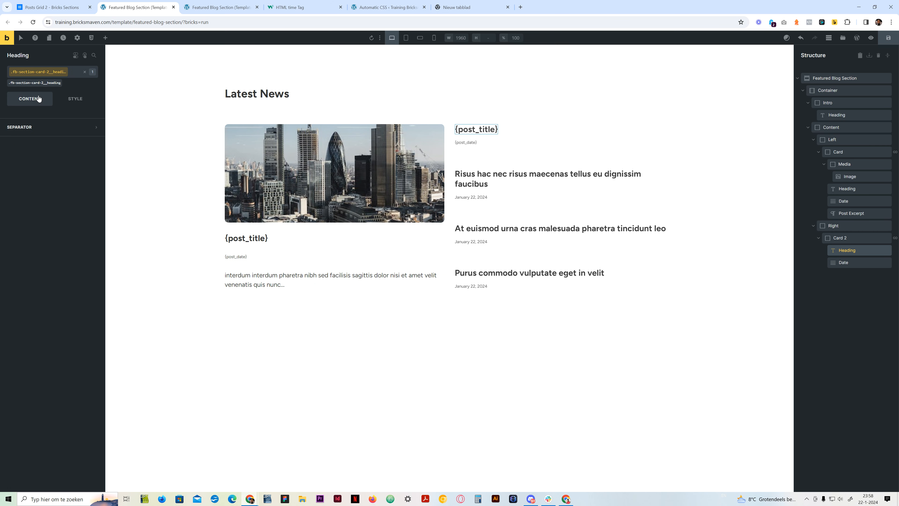
left_click(851, 153)
left_click(25, 83)
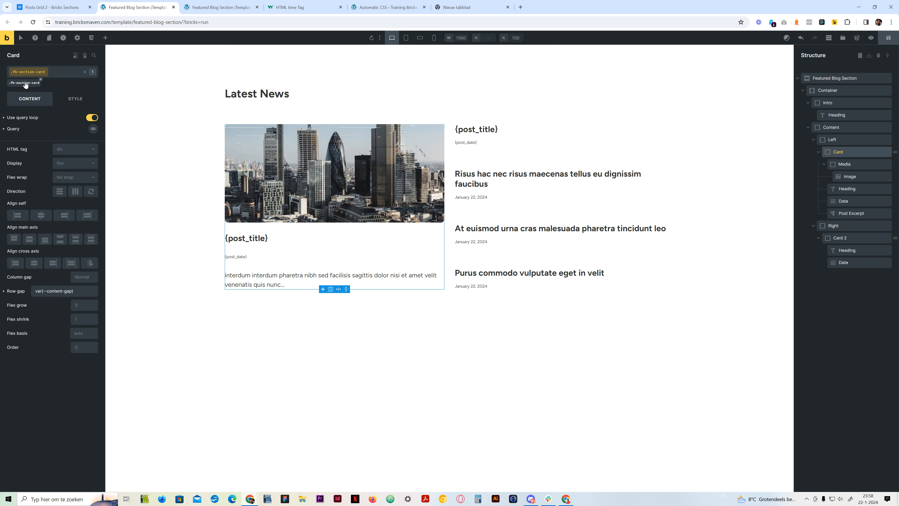
left_click(67, 99)
left_click(30, 244)
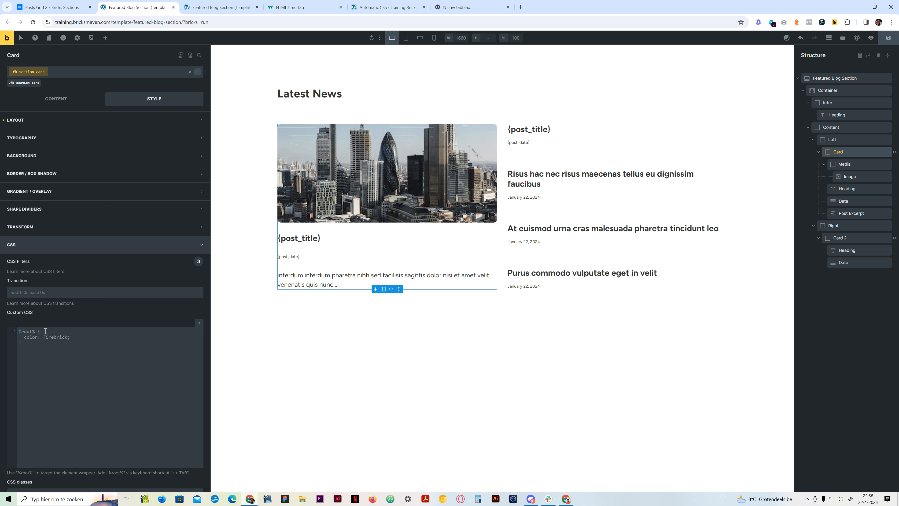
type("r")
key("Tab")
type("{   ")
type("transition")
type(": ")
type(".5s ")
type("ease")
type(";")
key("Down")
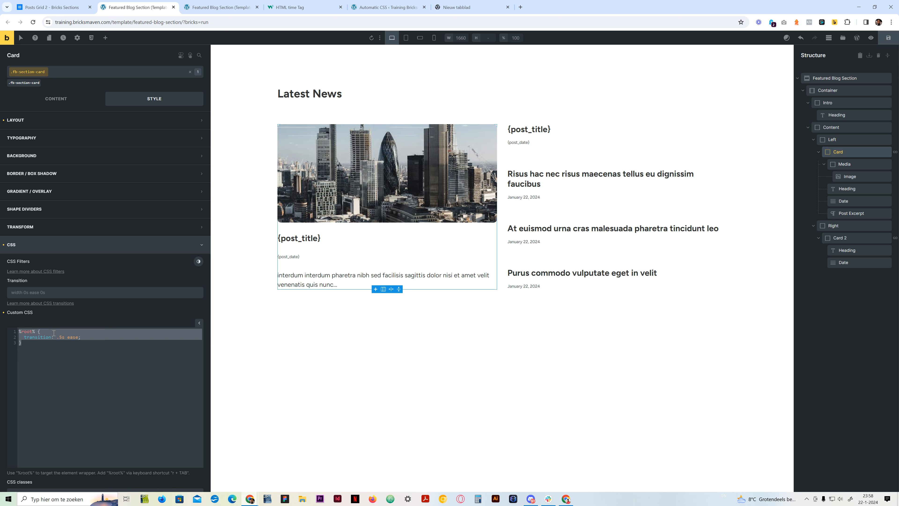
Duplicate the transition rule, change the copy's selector to %root%:hover, and replace its declaration with a transform property.
type("%root% {   transition: .5s ease; }")
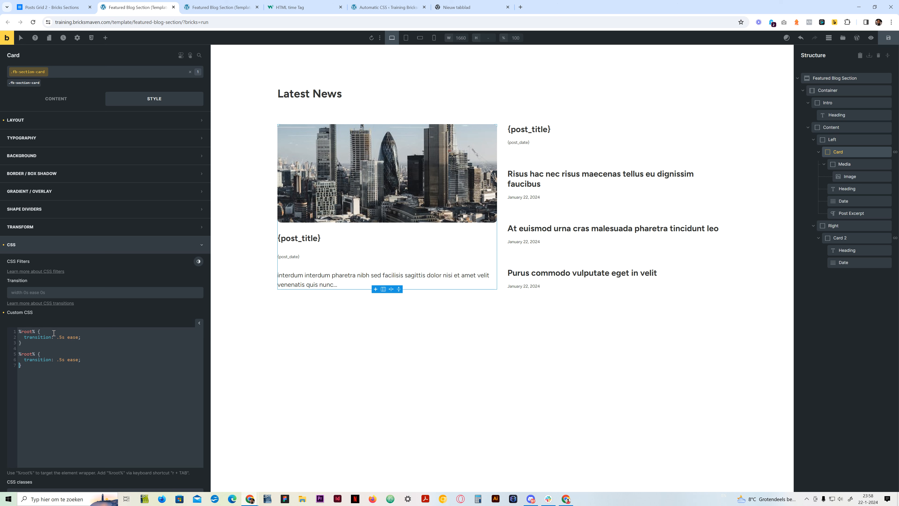
left_click(36, 353)
type(":hover")
left_click_drag(78, 360, 25, 359)
type("transform:;")
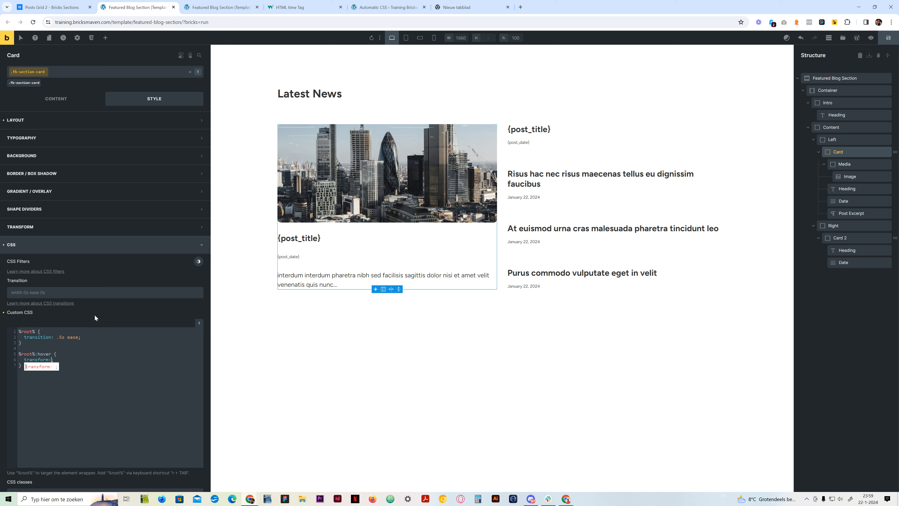
Set the hover rule's transform to translateY(calc(-1 * var(--space-xs))).
key("Tab")
type("translate")
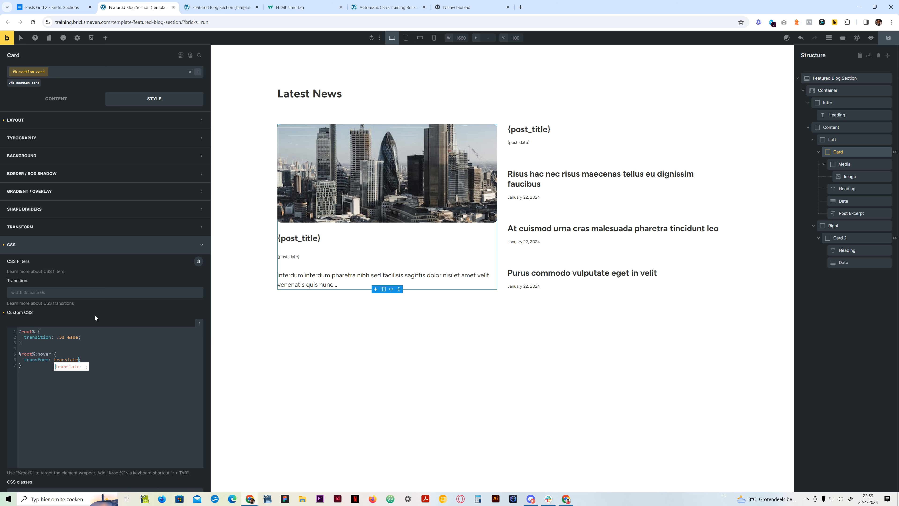
type("Y")
type("()")
type("calc")
type("()")
key("Left")
type("-1 * ")
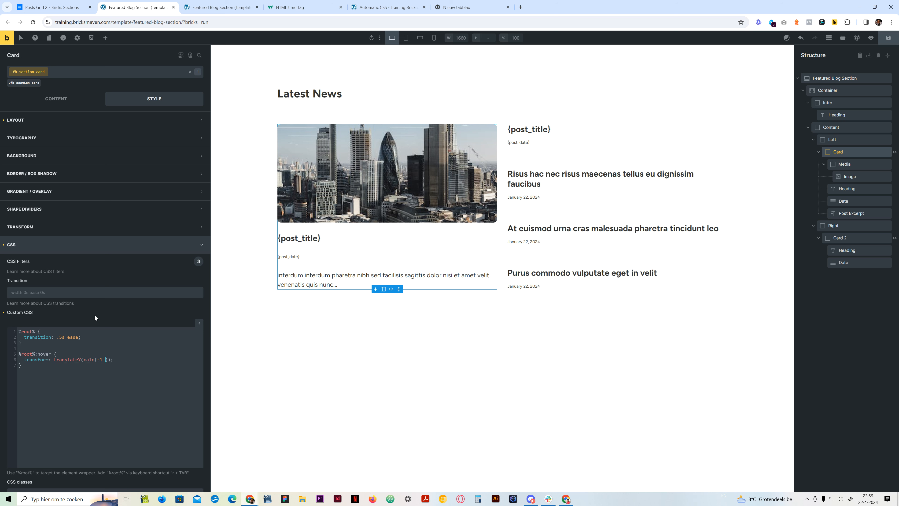
type("var()--space-xs")
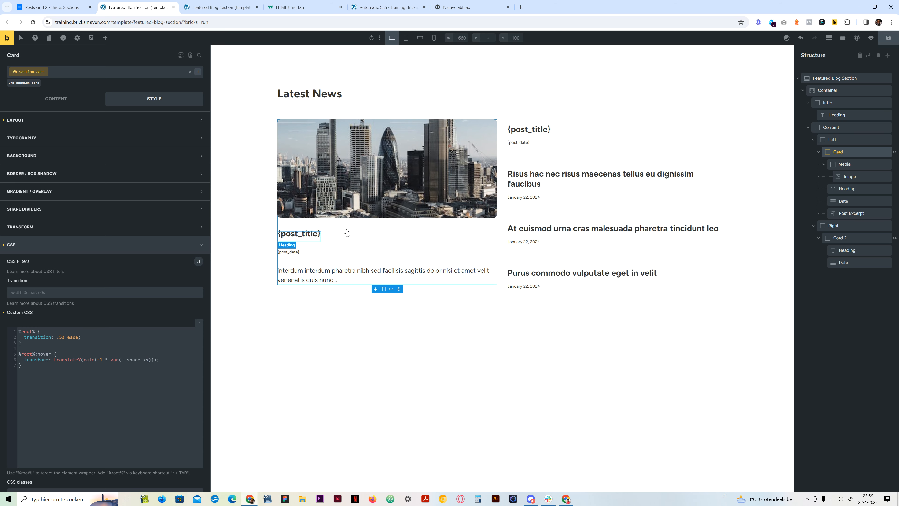
Compare the hover lift with the Posts Grid 2 demo and change the multiplied value to (var(--space-xs) / 4).
left_click(57, 8)
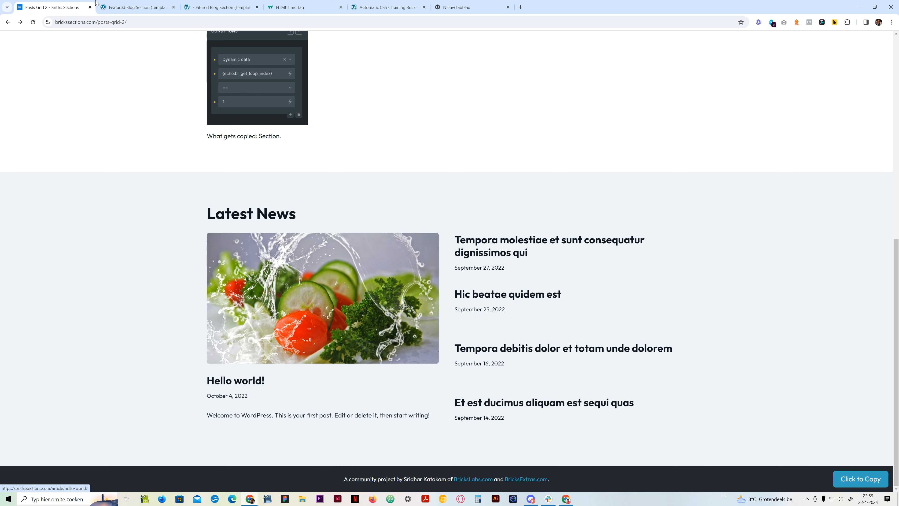
left_click(129, 4)
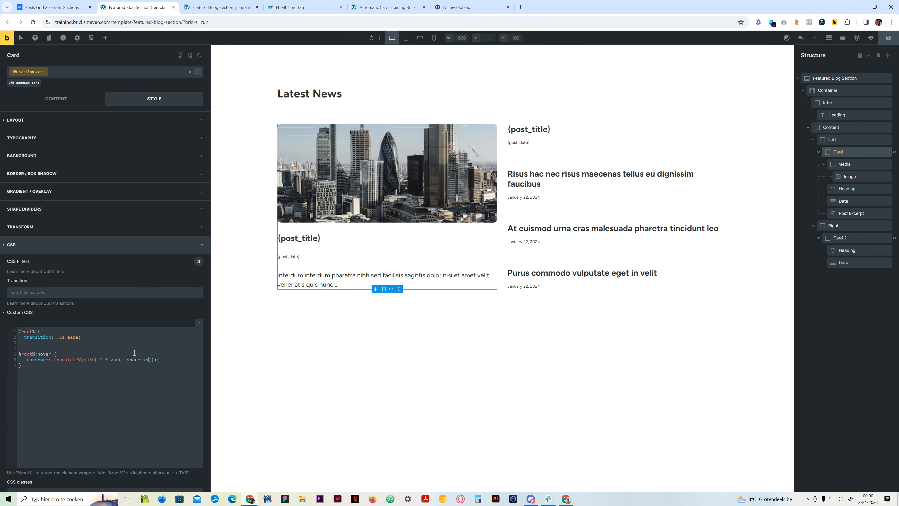
left_click(111, 360)
type("(")
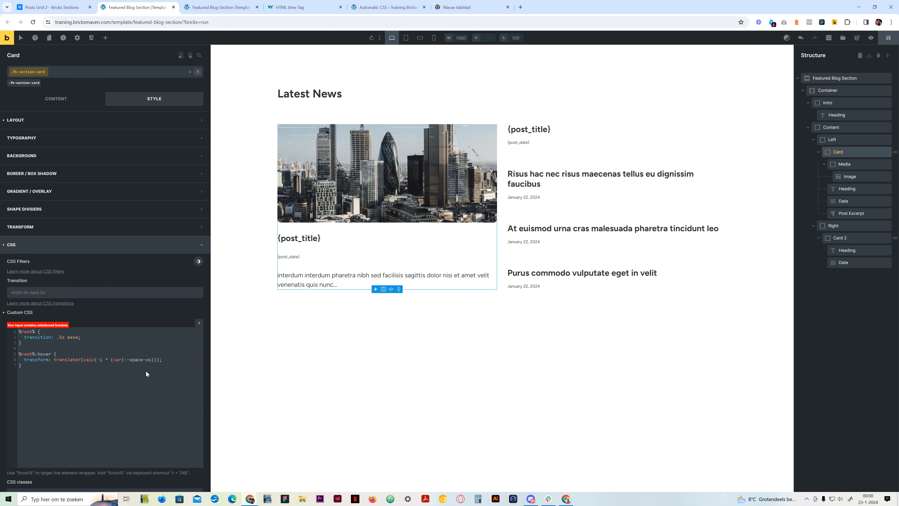
key("Left")
key("Left")
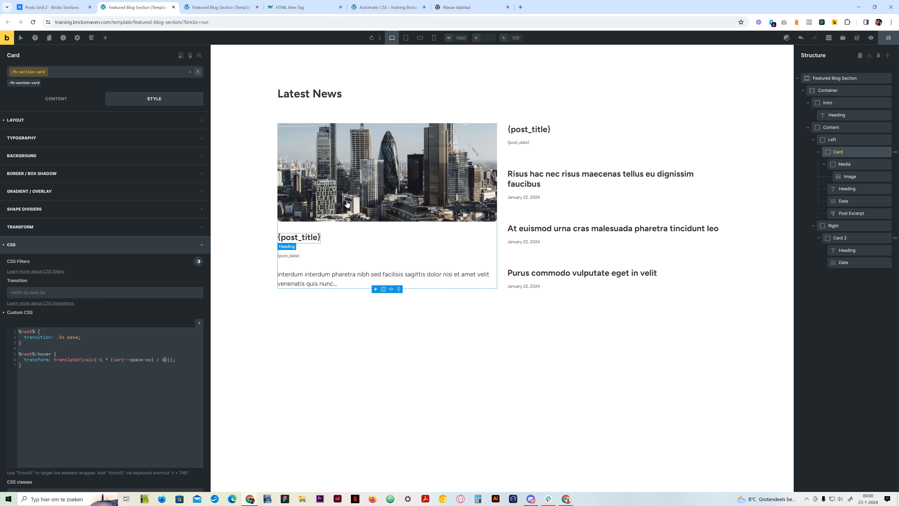
Compare the reduced hover lift with the Posts Grid 2 demo and return to the builder.
left_click(53, 7)
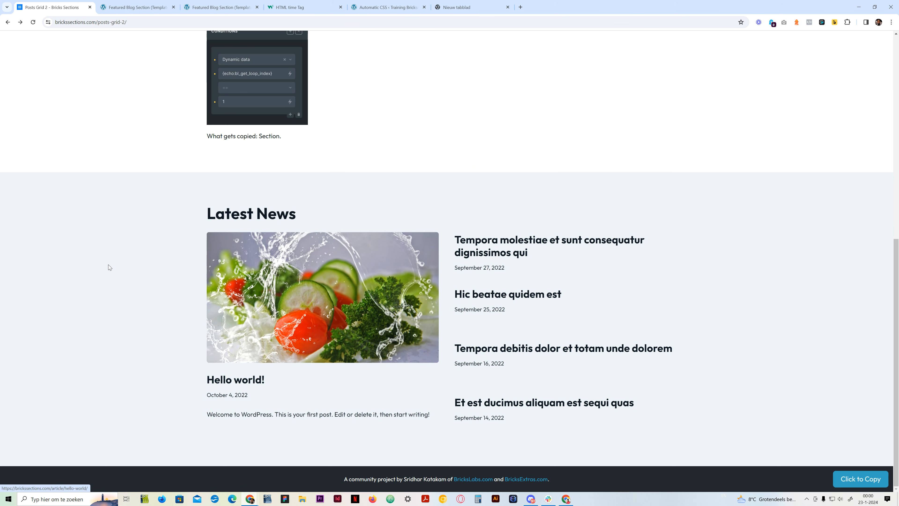
left_click(219, 7)
left_click(104, 2)
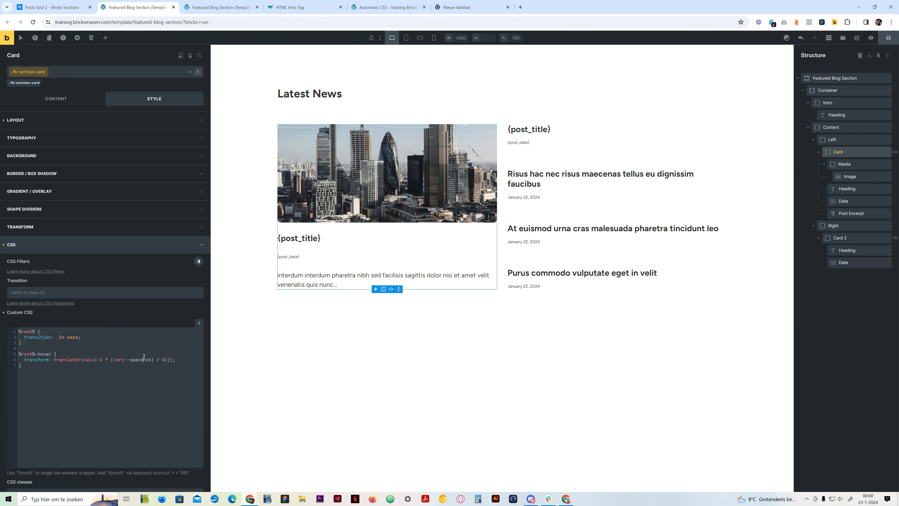
Copy the left Card's whole custom CSS into Card 2's .fb-section-card-2 class and save the template.
key("ctrl+a")
key("ctrl+c")
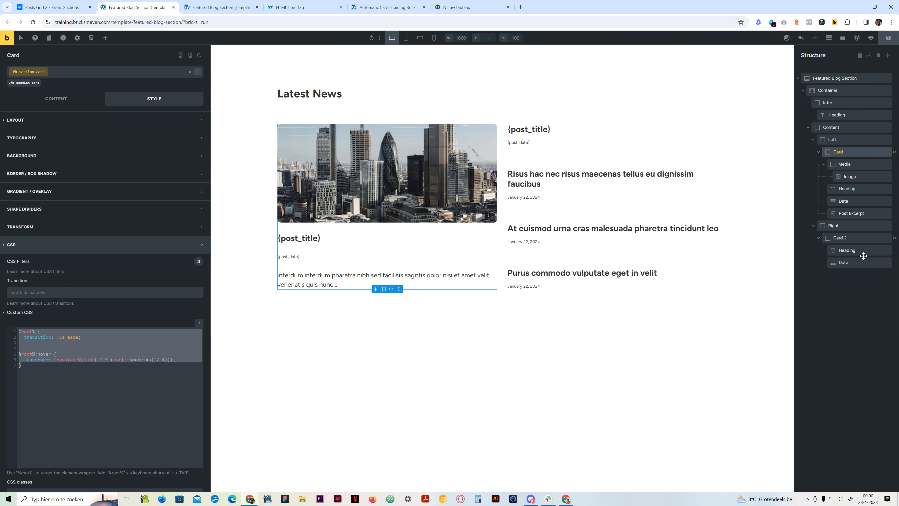
left_click(852, 241)
key("ctrl+a")
key("ctrl+v")
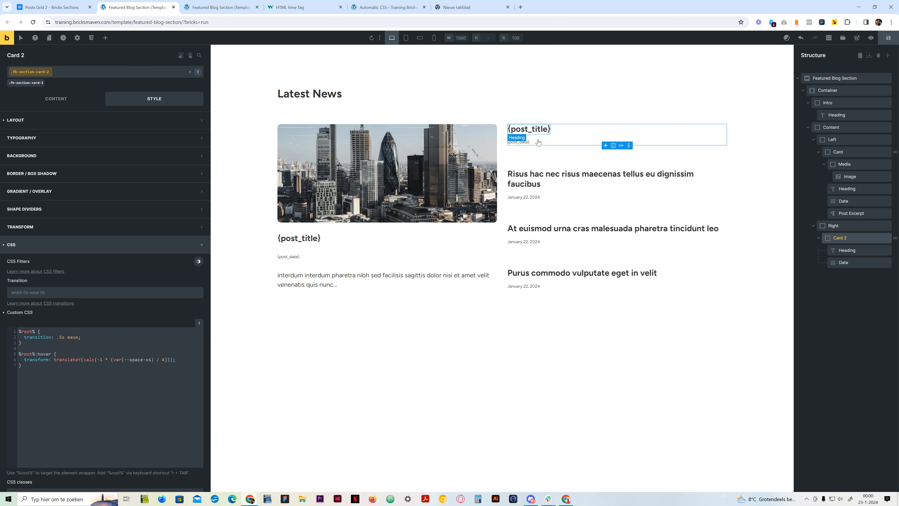
key("ctrl+s")
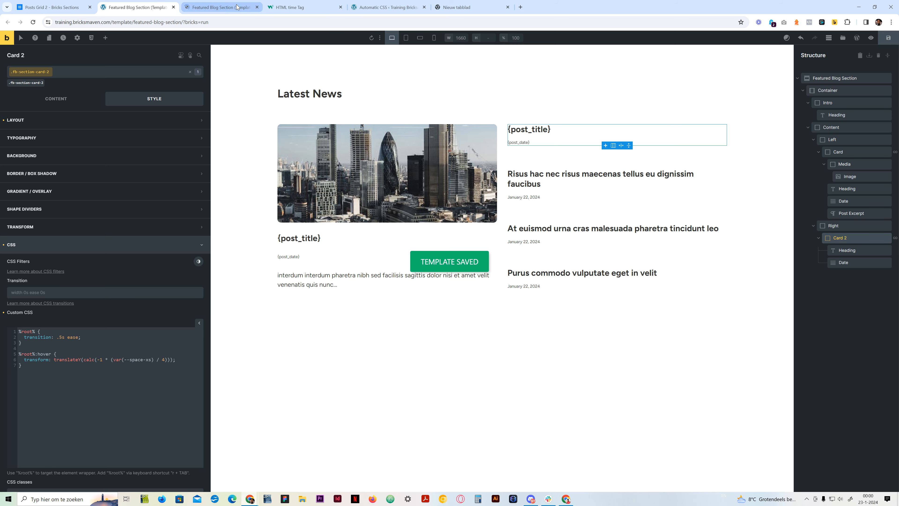
Check the cards' hover effect on the front end and preview the page in the developer tools' responsive view.
left_click(236, 7)
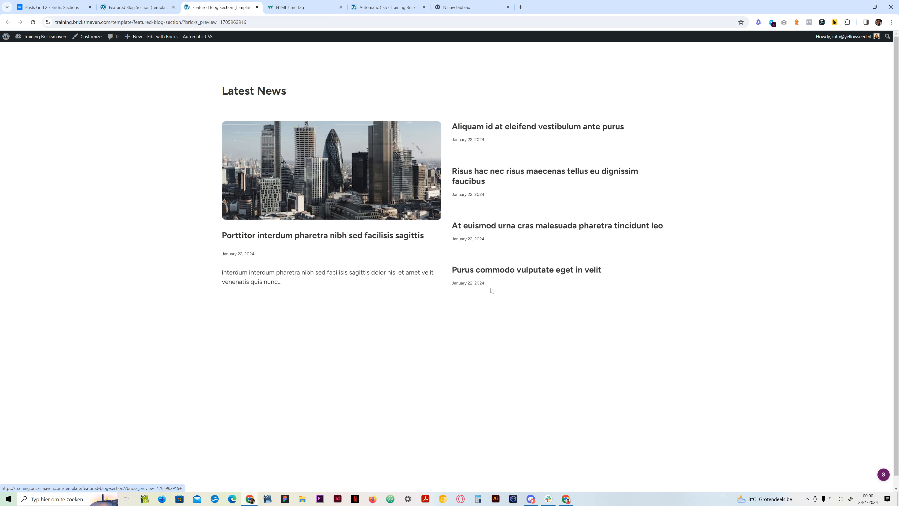
key("F12")
left_click_drag(489, 286, 484, 366)
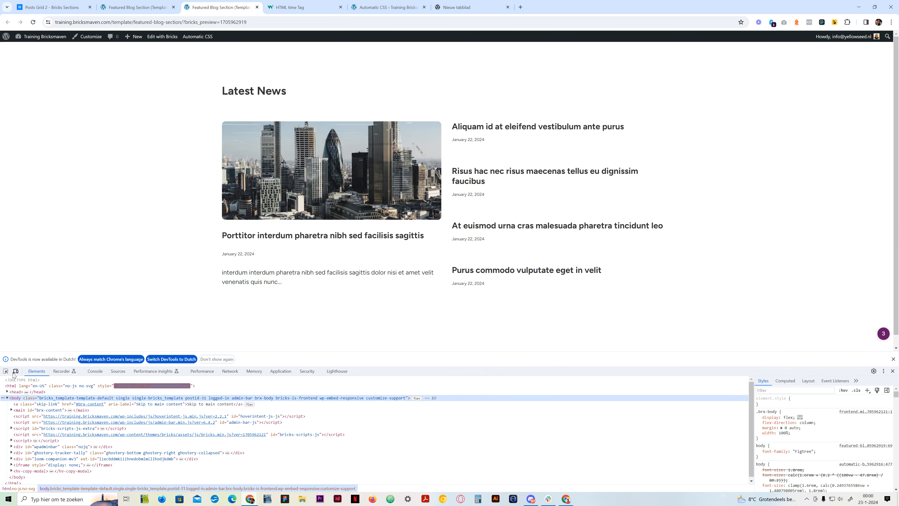
left_click(16, 370)
mouse_move(771, 177)
left_mouse_down()
mouse_move(516, 177)
mouse_move(776, 172)
left_mouse_up()
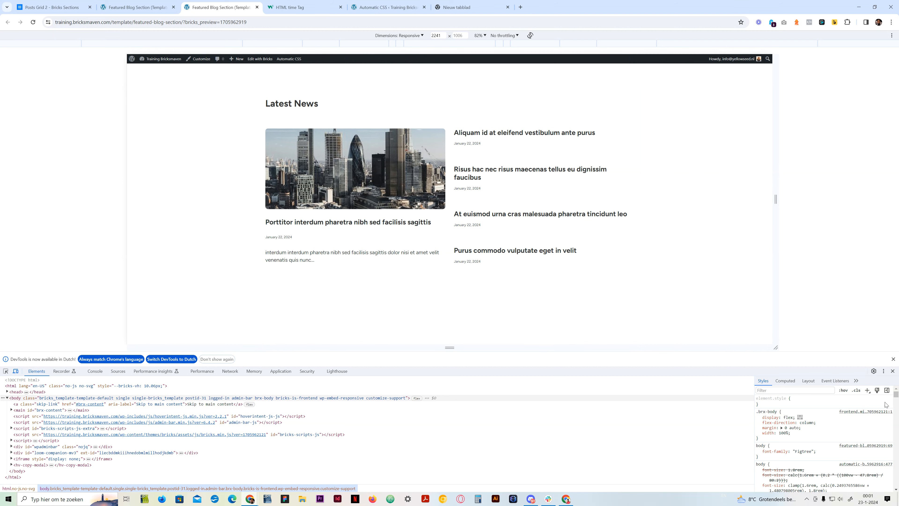
left_click(893, 371)
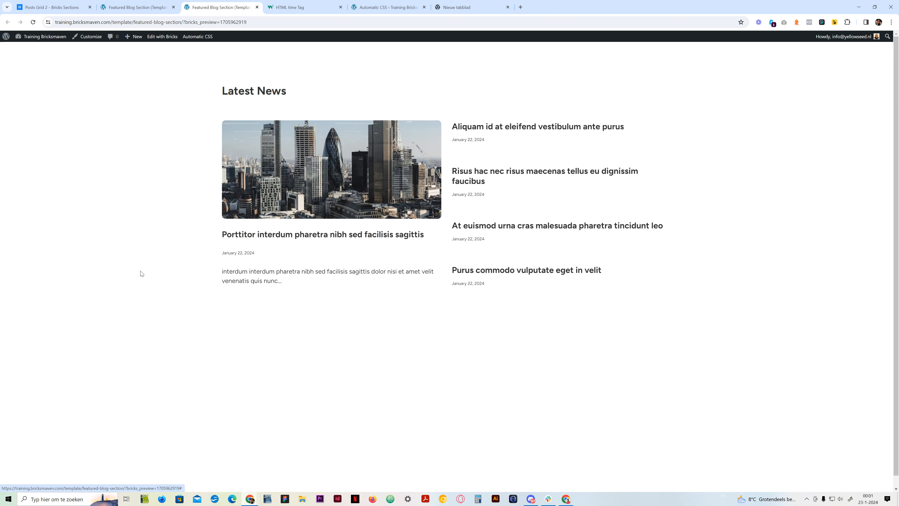
Inspect the right column's fb-section__right block with responsive view off and expand it to examine its card elements.
key("ctrl+shift+i")
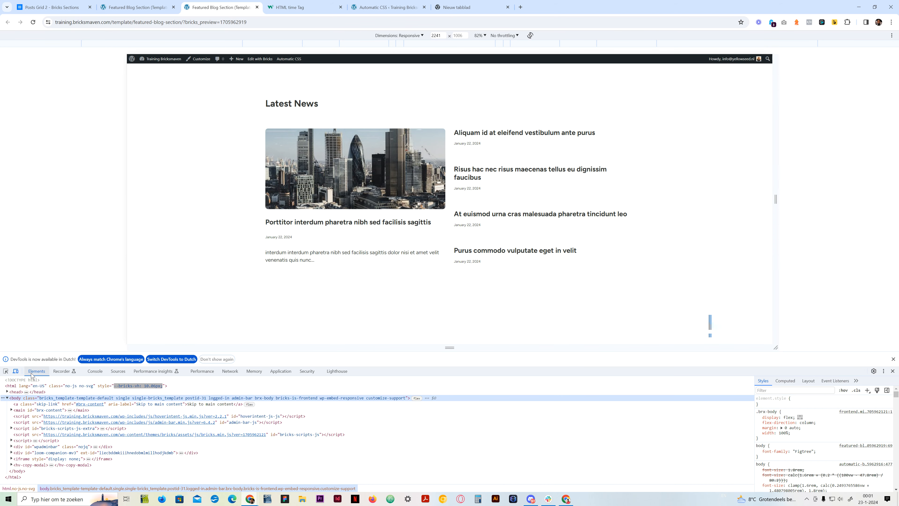
left_click(16, 371)
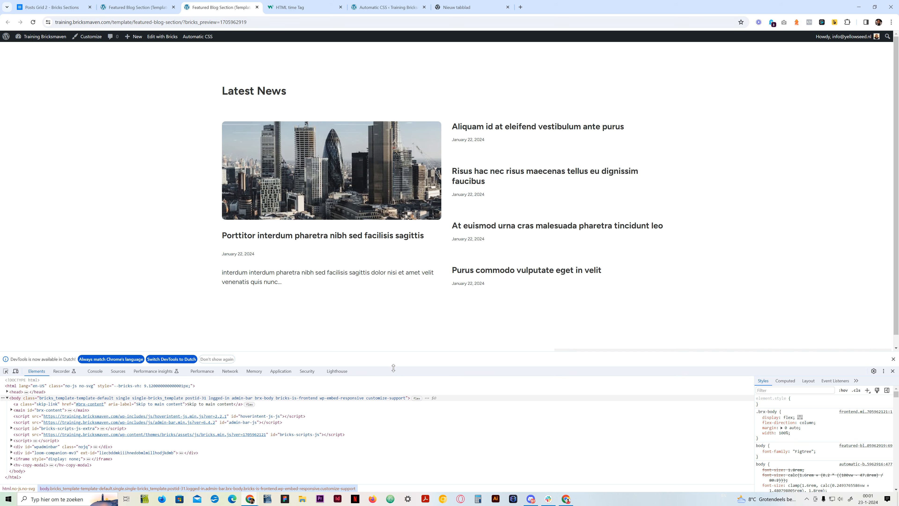
left_click_drag(394, 369, 392, 335)
left_click(6, 337)
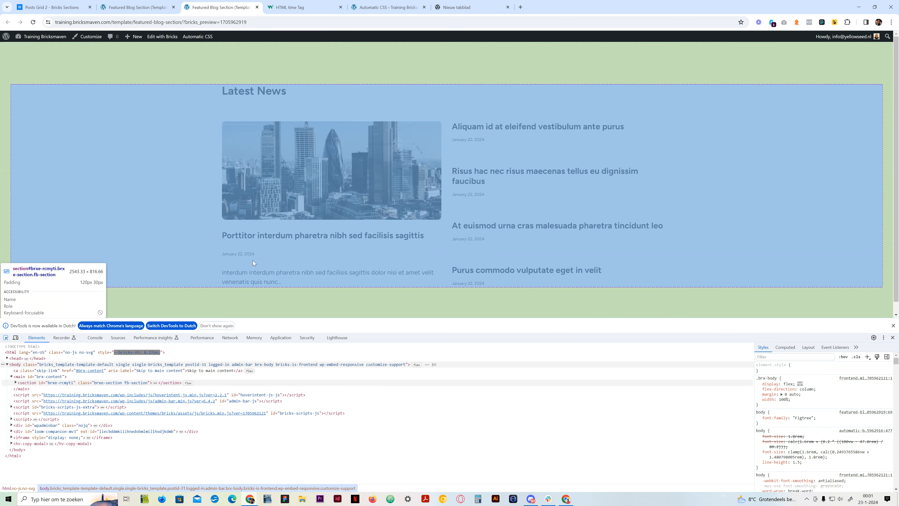
left_click(485, 210)
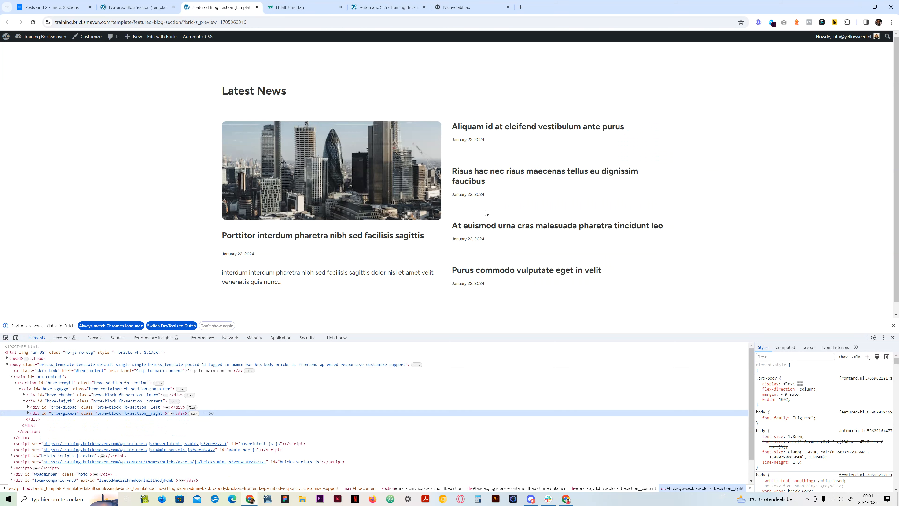
left_click_drag(474, 332, 472, 319)
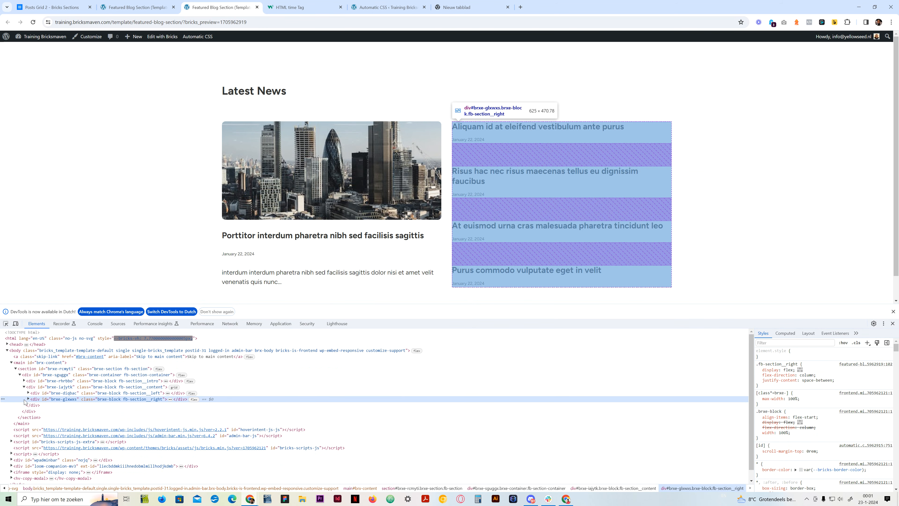
left_click(28, 399)
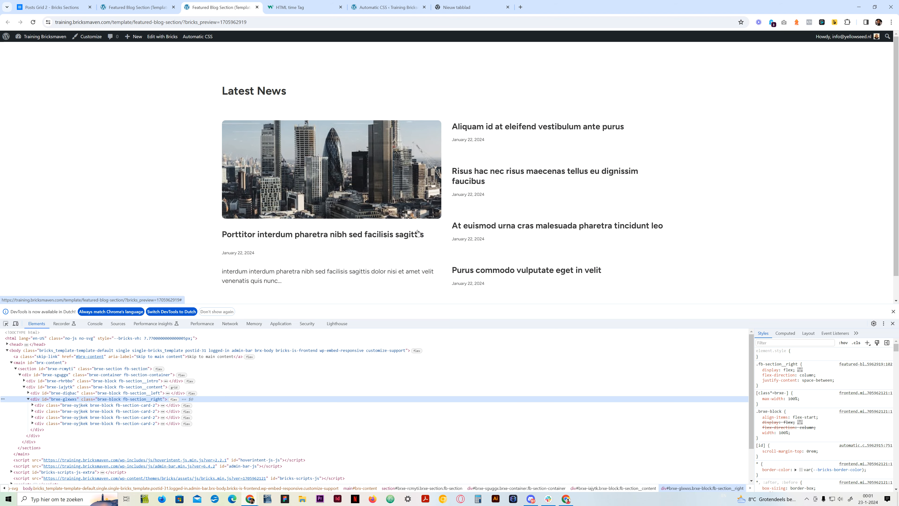
Set the HTML tag of both the left Card and Card 2 to article in the builder and save the template.
left_click(158, 3)
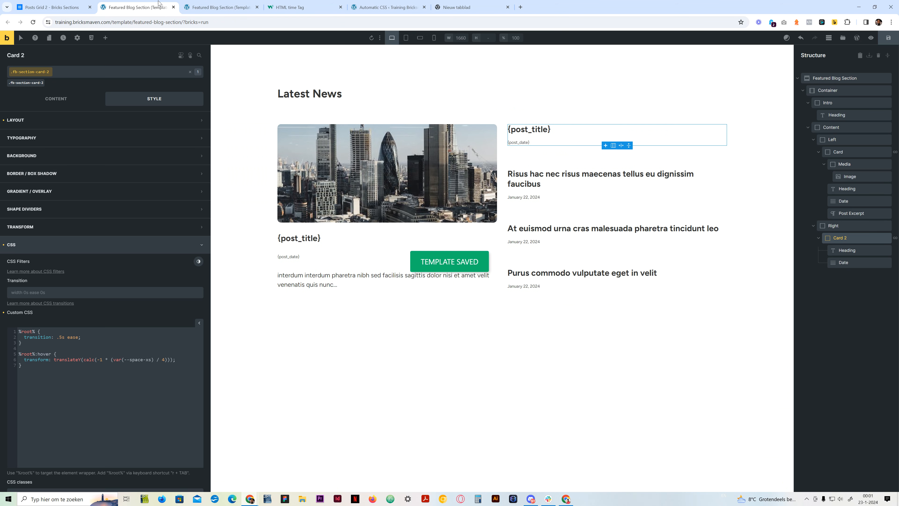
left_click(847, 154)
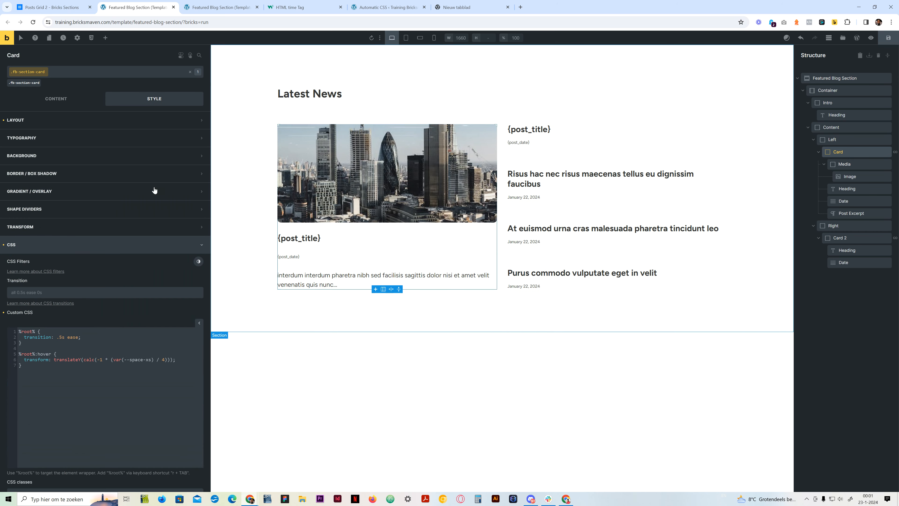
left_click(51, 99)
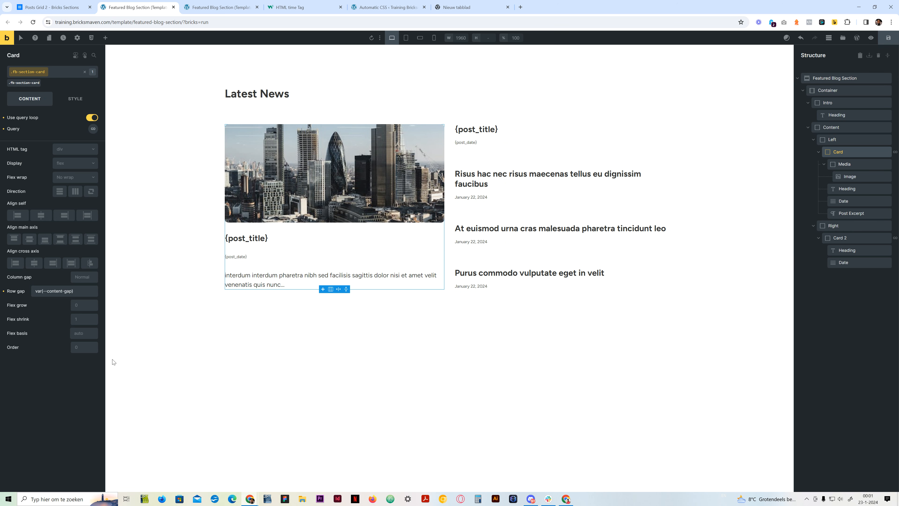
left_click(74, 152)
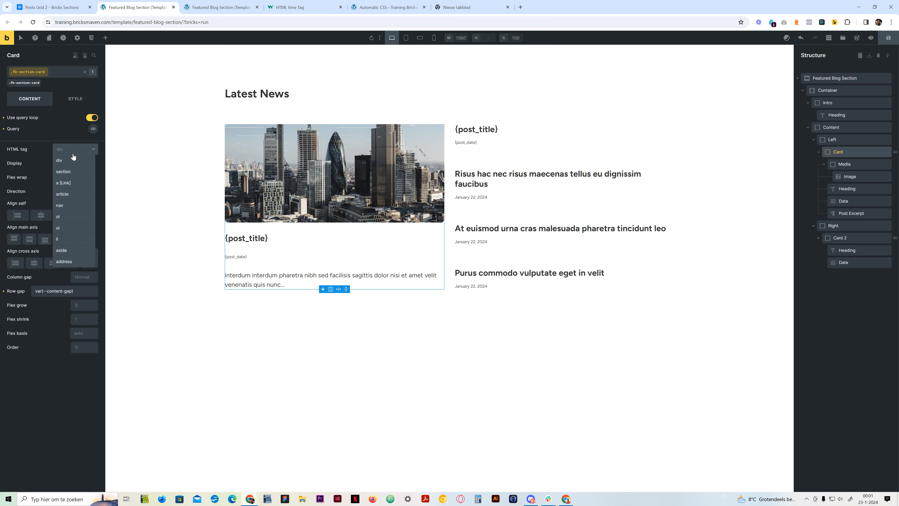
left_click(72, 197)
left_click(846, 237)
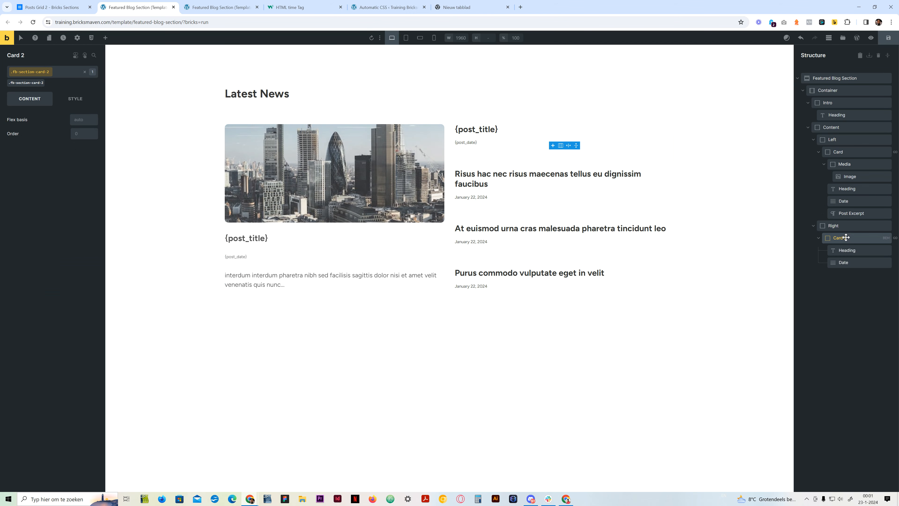
left_click(74, 149)
left_click(67, 195)
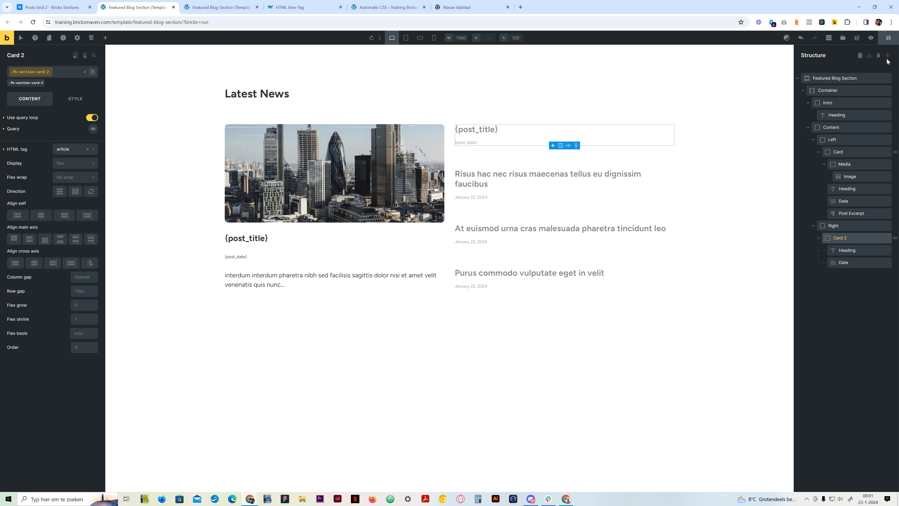
left_click(889, 39)
Examine the article markup of the left and right column cards in the front end's developer tools, then close the tools.
left_click(213, 7)
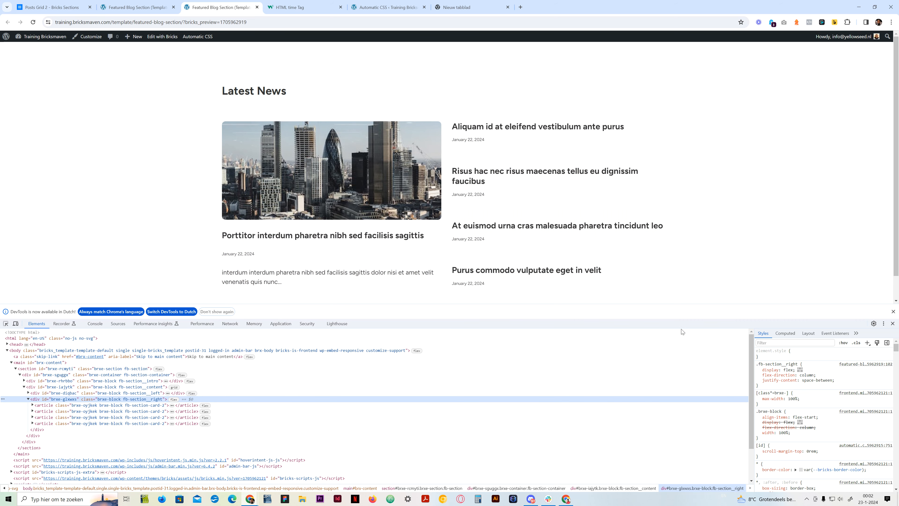
left_click_drag(680, 323, 679, 361)
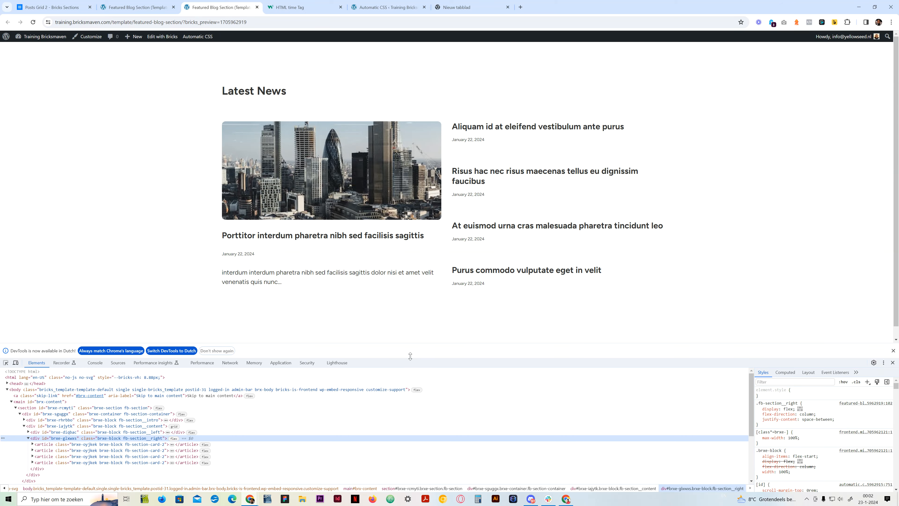
left_click_drag(411, 359, 410, 320)
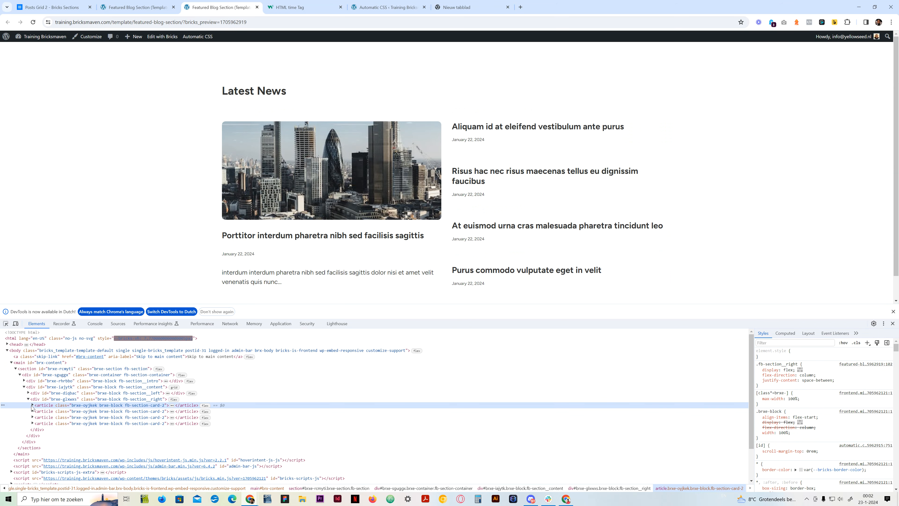
left_click(32, 405)
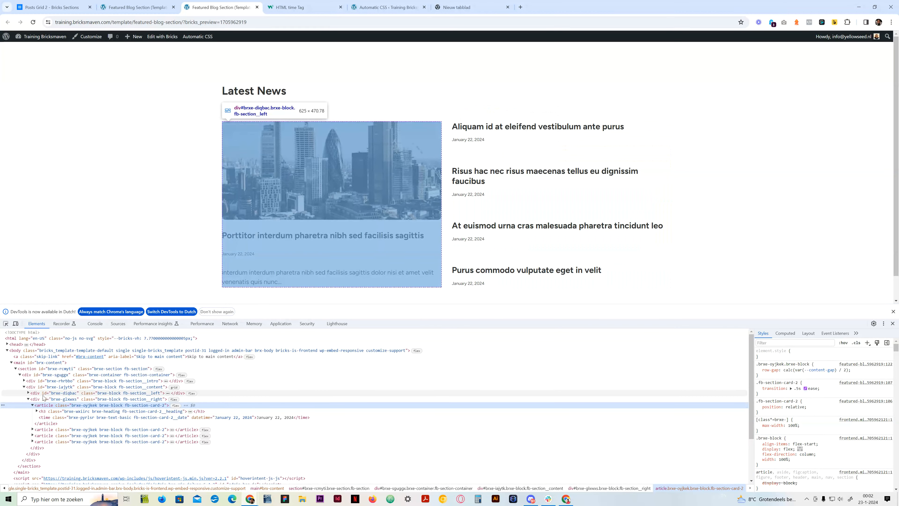
left_click(28, 393)
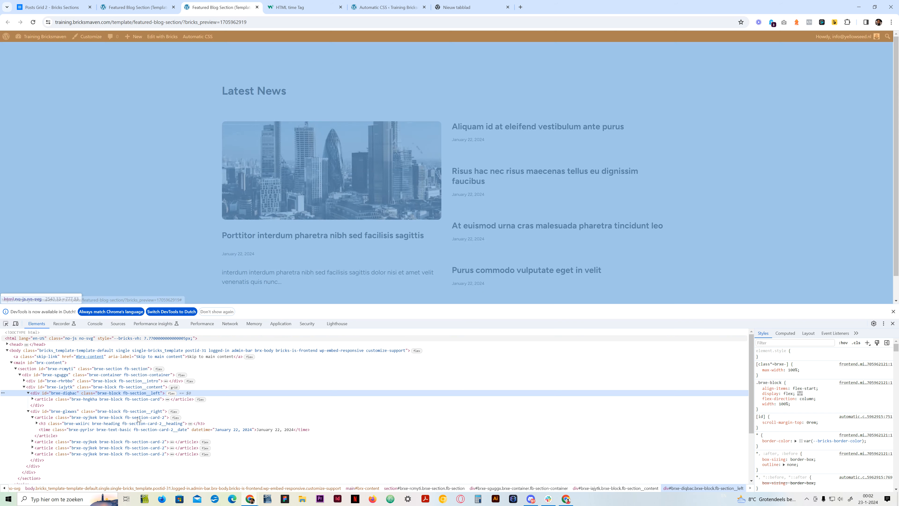
left_click(32, 399)
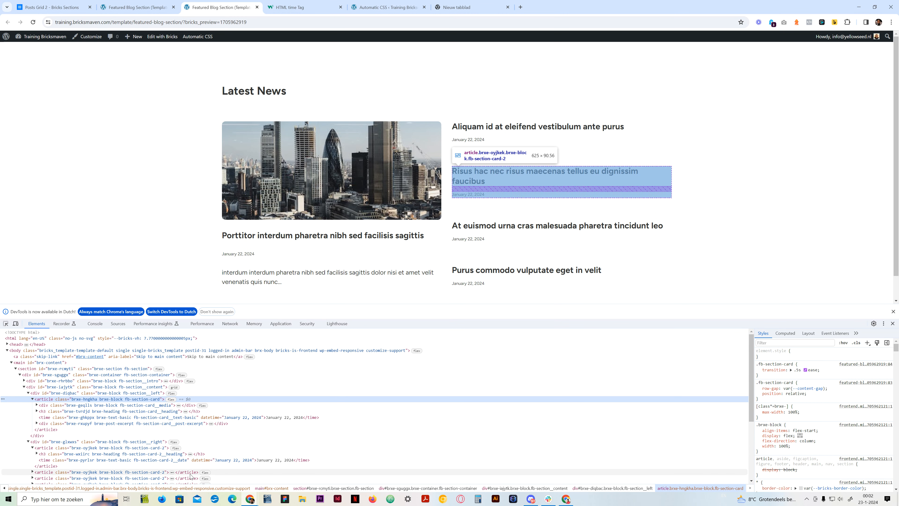
left_click(29, 442)
left_click(29, 393)
left_click(25, 387)
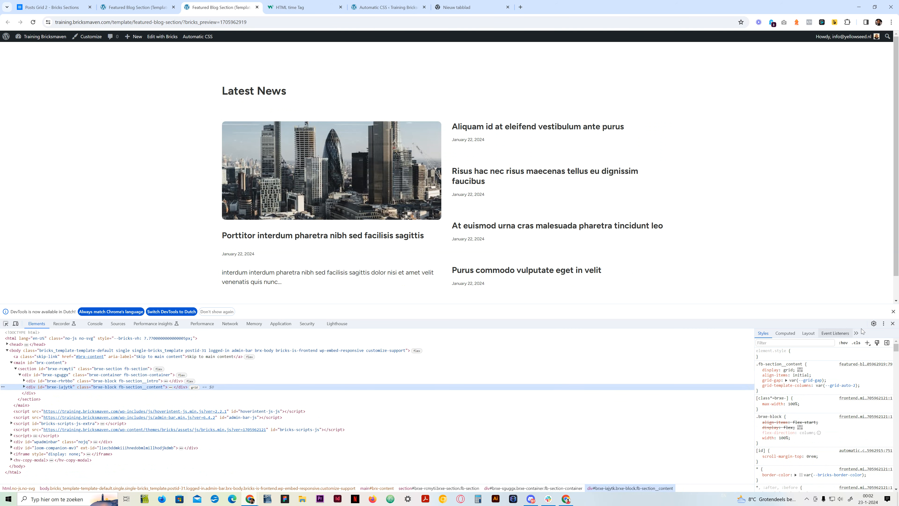
left_click(893, 324)
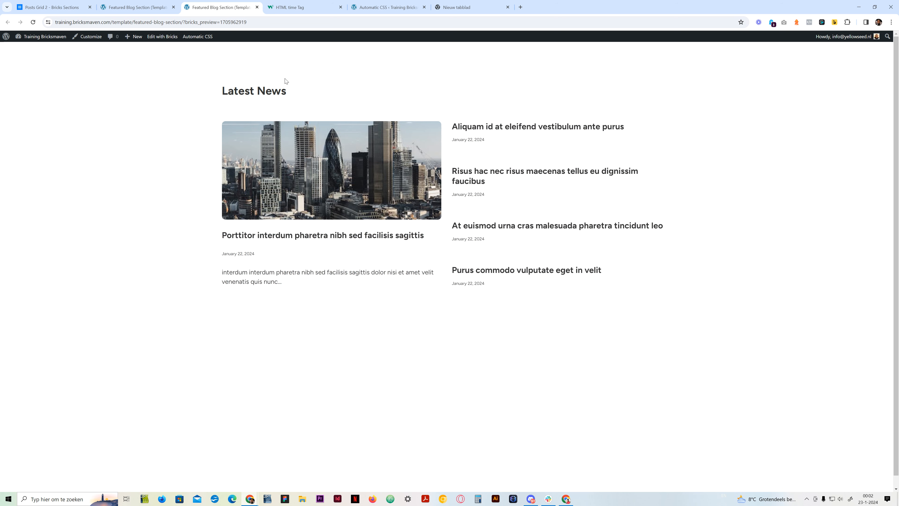
Return to the builder, duplicate the Featured Blog Section and rename the copy Featured Blog Section 2.
left_click(129, 8)
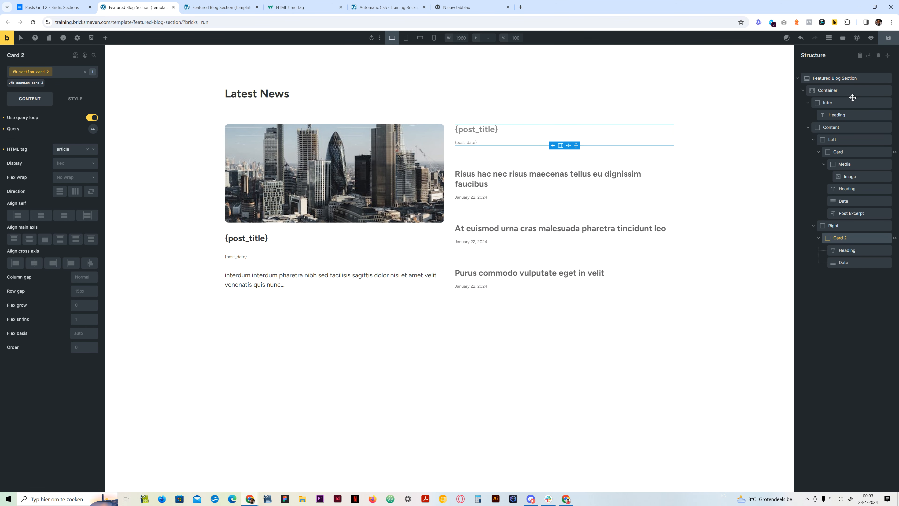
left_click(800, 79)
right_click(817, 76)
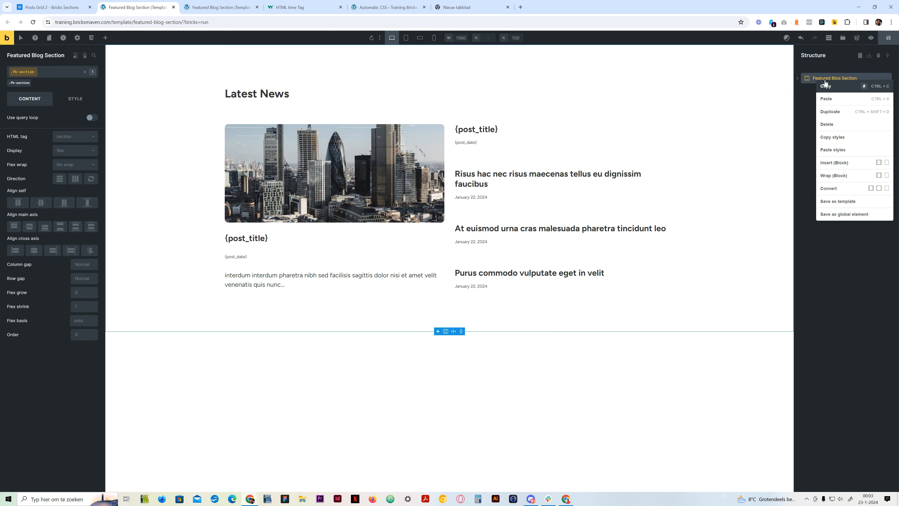
left_click(836, 113)
double_click(837, 90)
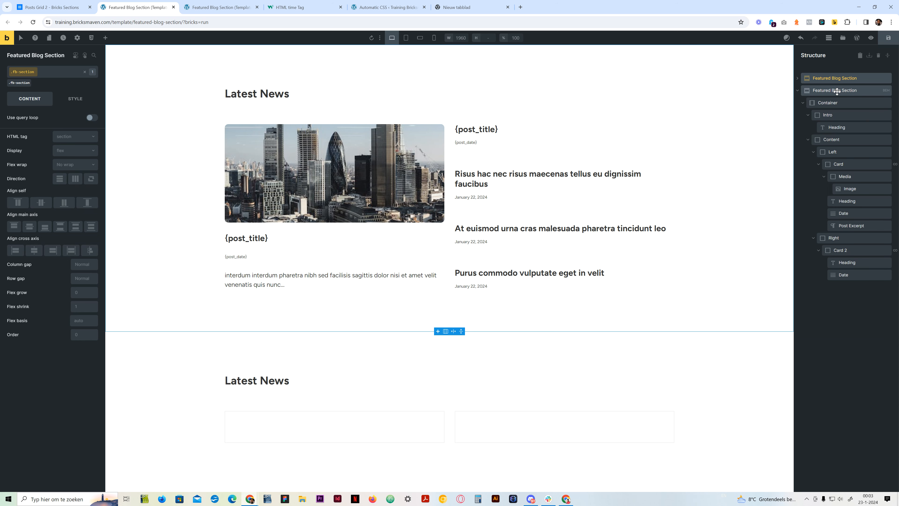
key("End")
type("2")
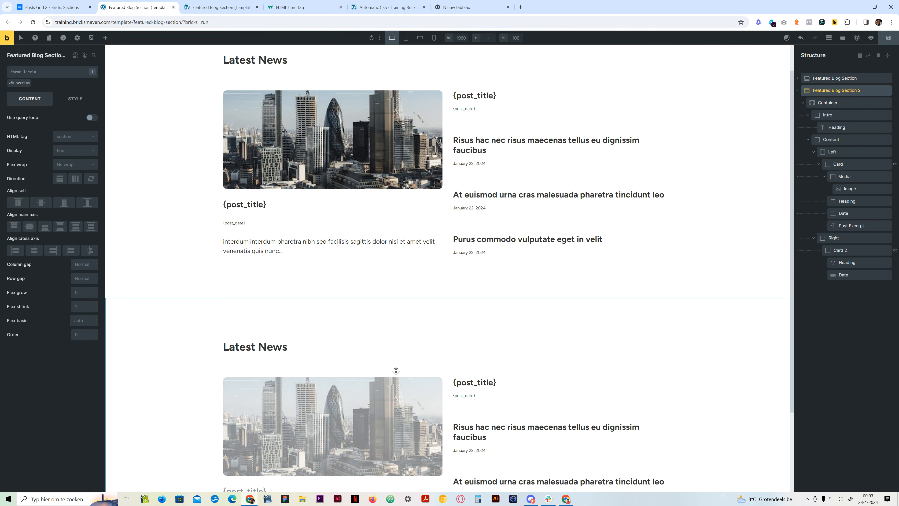
Delete Card 2 and the Right block from Featured Blog Section 2.
scroll(512, 347, "down", 3)
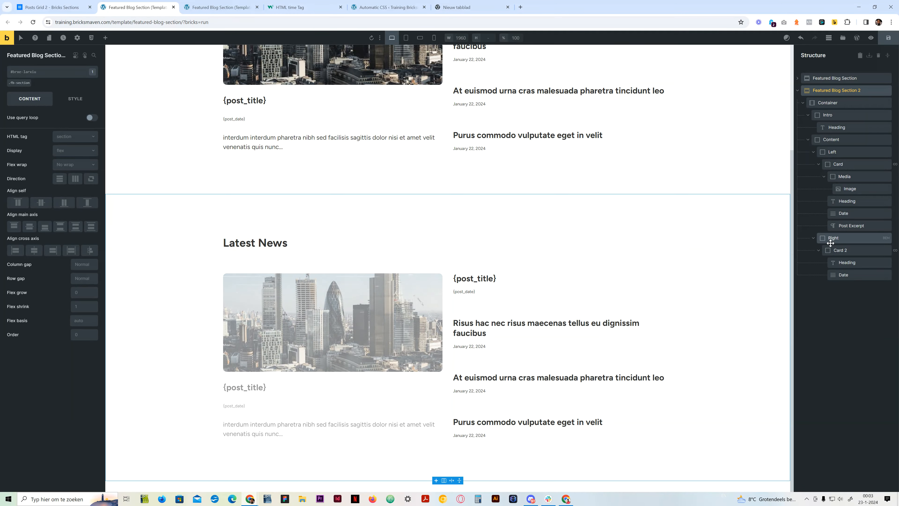
right_click(849, 251)
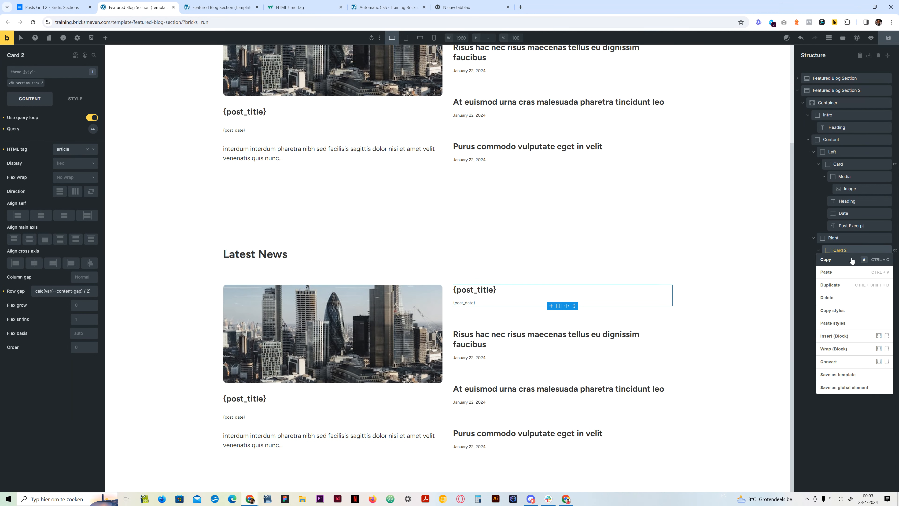
left_click(849, 298)
right_click(832, 238)
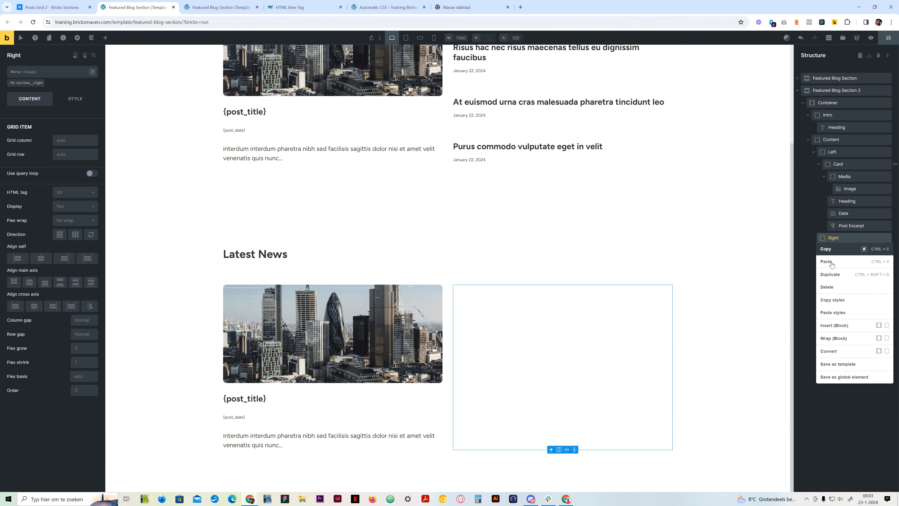
left_click(839, 287)
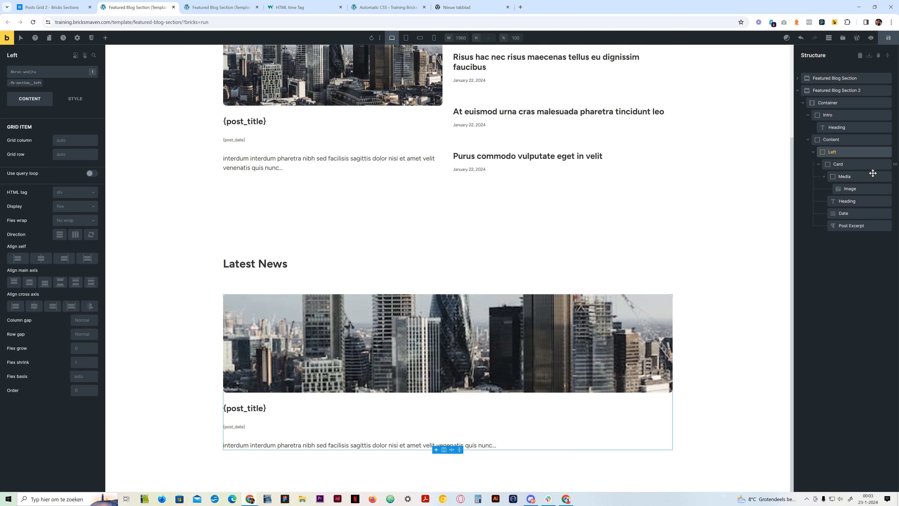
Dismiss the class renaming dialog for the Card in Featured Blog Section 2 and remove its fb-section-card class.
left_click(860, 164)
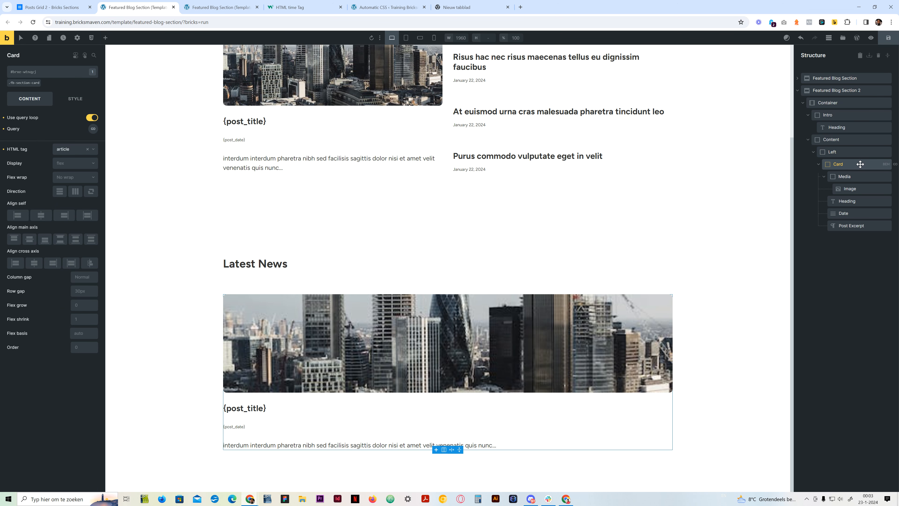
left_click(889, 165)
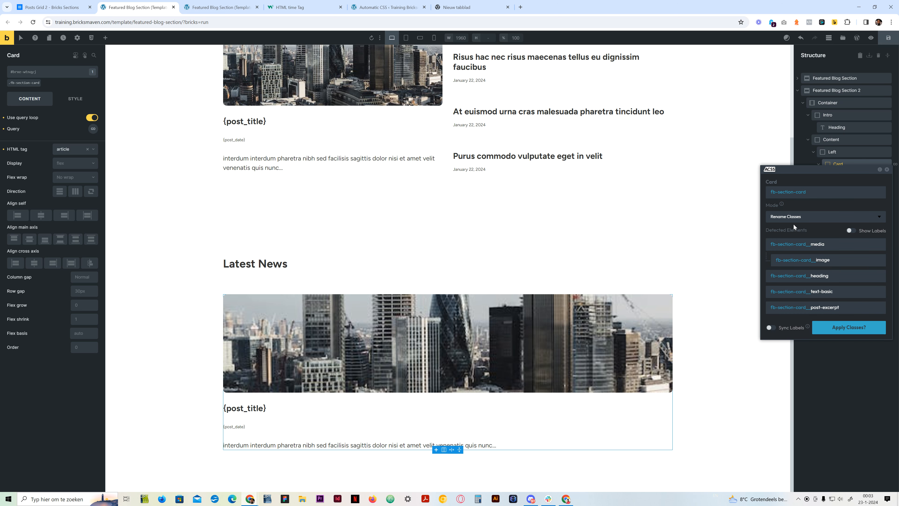
left_click(887, 170)
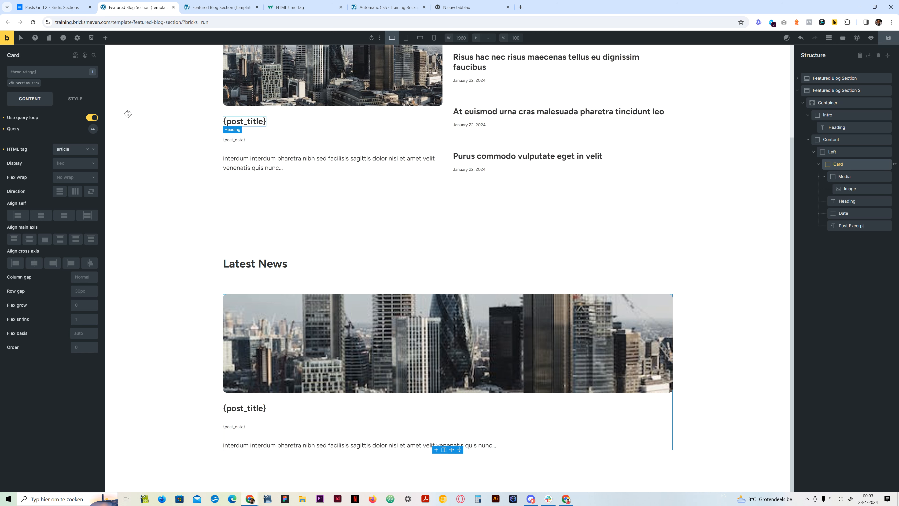
left_click(41, 79)
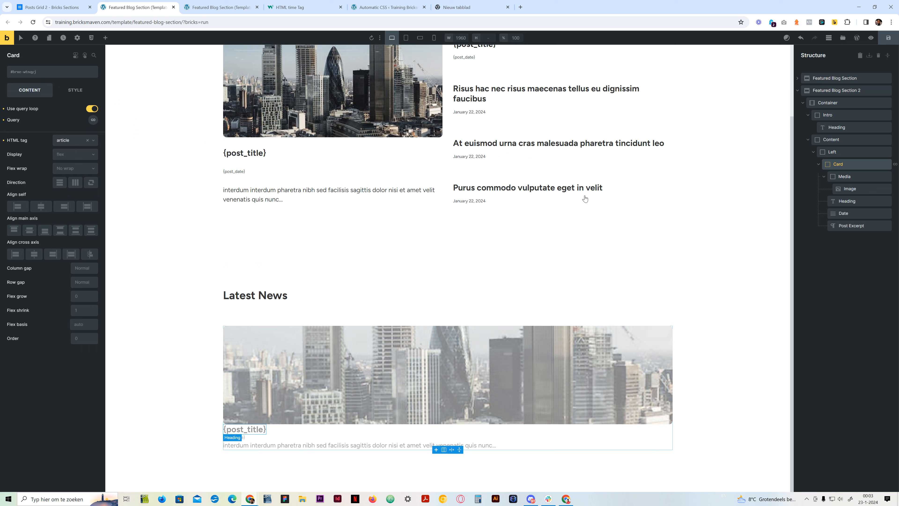
Remove the fb-section-card classes from the copied card's Media, Image, Heading, Date and Post Excerpt elements.
left_click(848, 177)
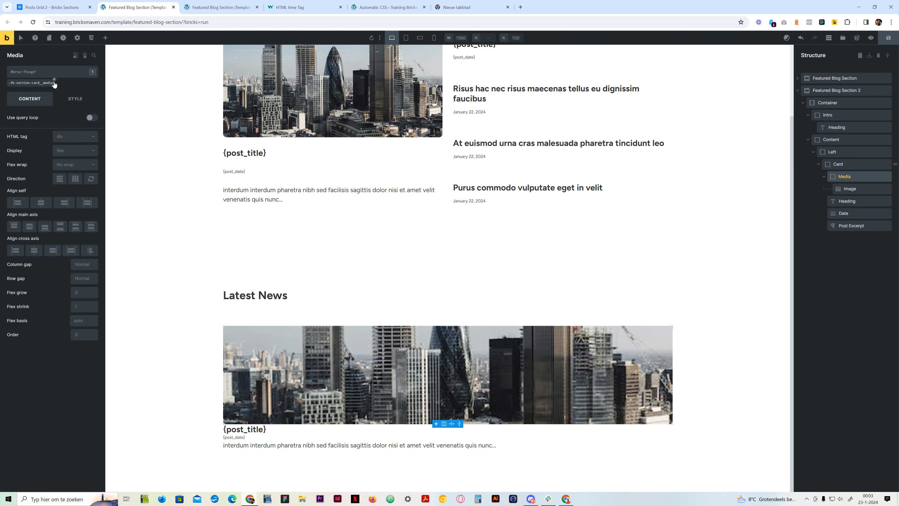
left_click(849, 188)
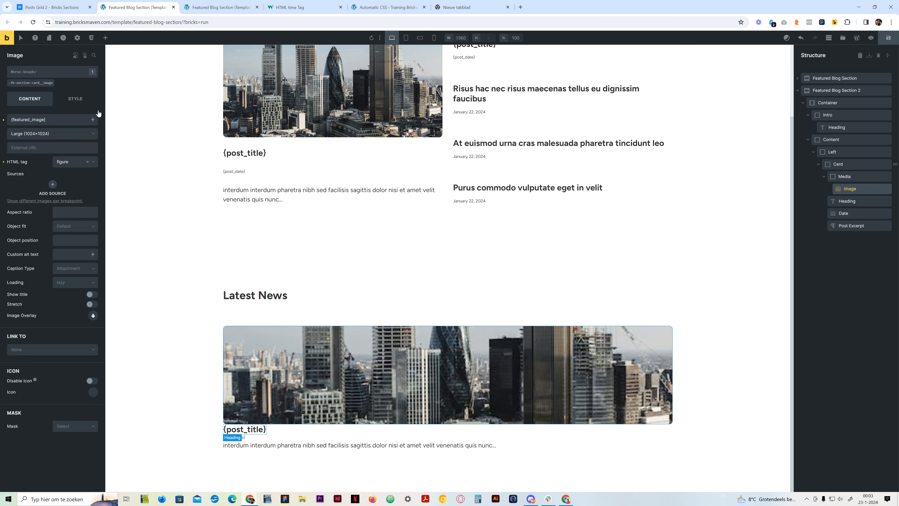
left_click(55, 83)
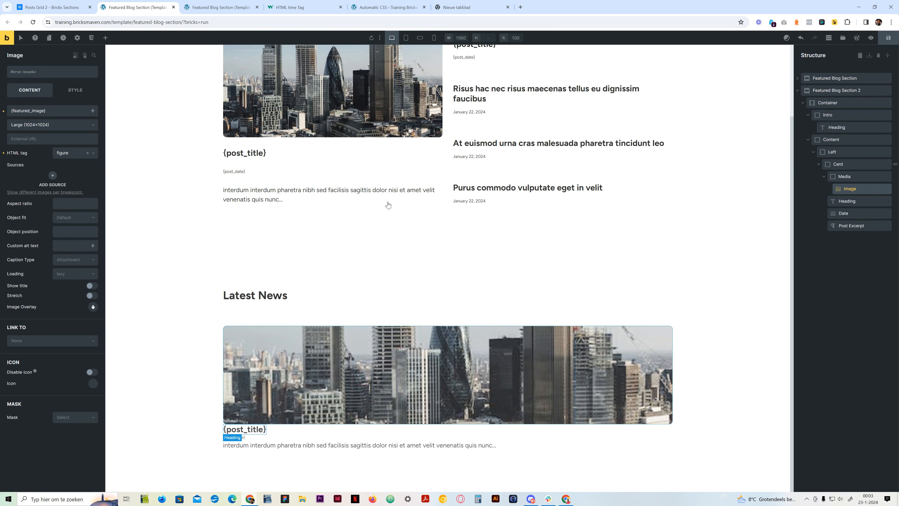
left_click(847, 201)
left_click(59, 80)
left_click(851, 213)
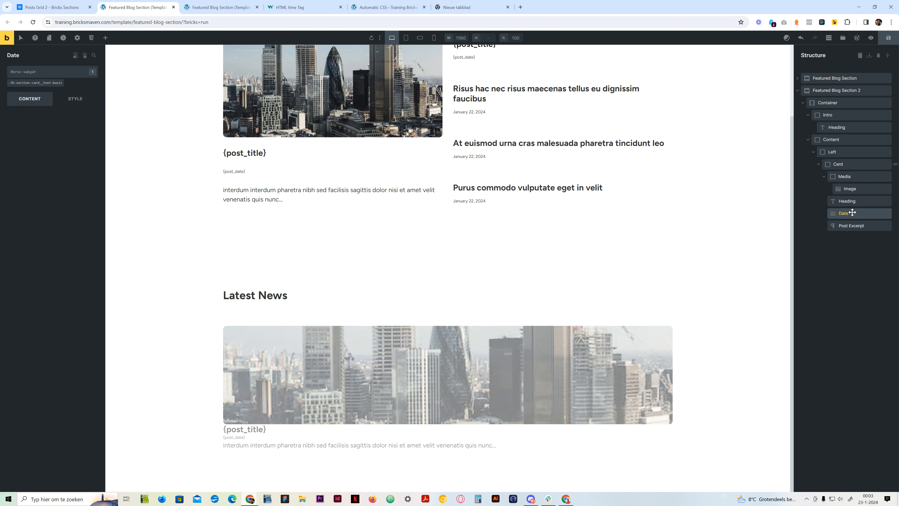
left_click(63, 81)
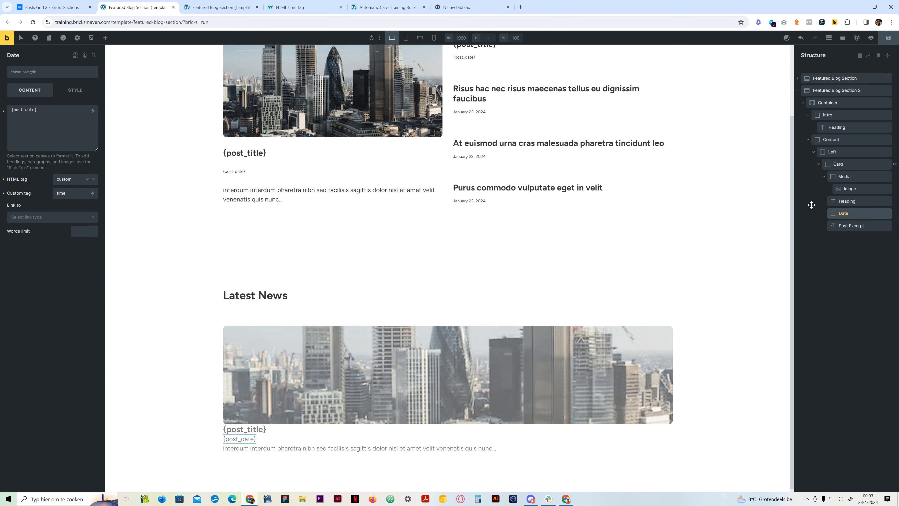
left_click(849, 225)
left_click(60, 84)
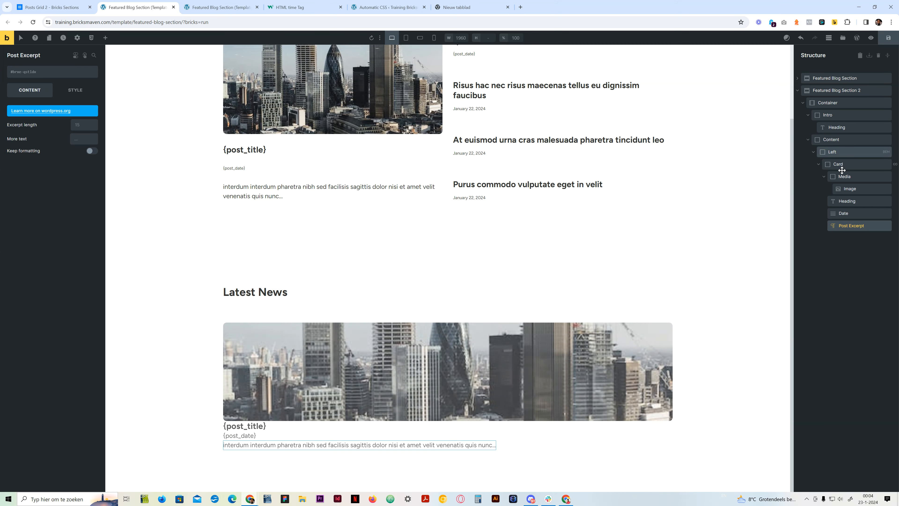
Remove the fb-section__left class from the Left block and fb-section__content from the Content block in Featured Blog Section 2.
left_click(830, 152)
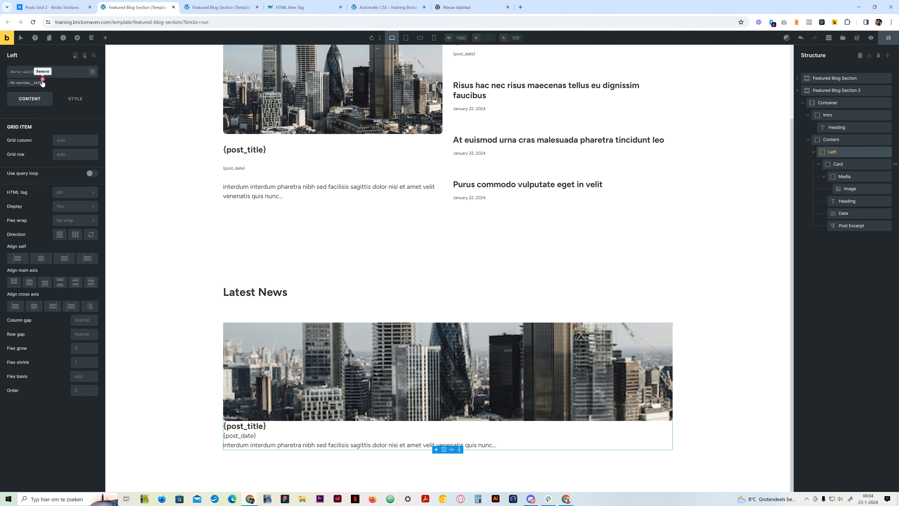
left_click(39, 83)
left_click(841, 141)
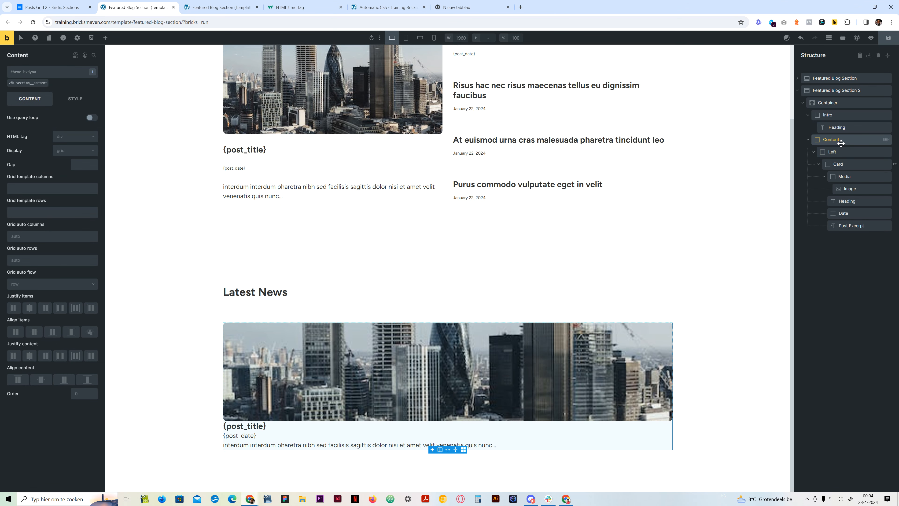
left_click(45, 83)
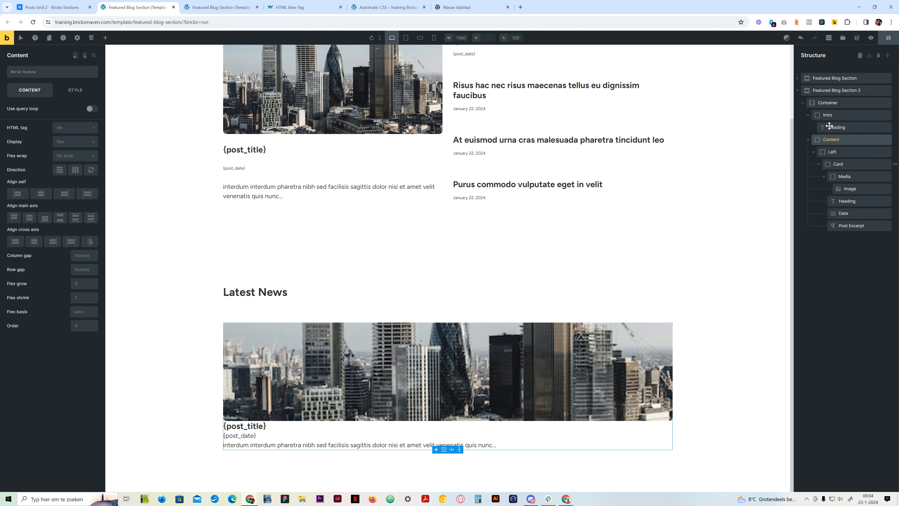
Replace the fb-section class on Featured Blog Section 2 with a new class named fb-section-2.
left_click(828, 103)
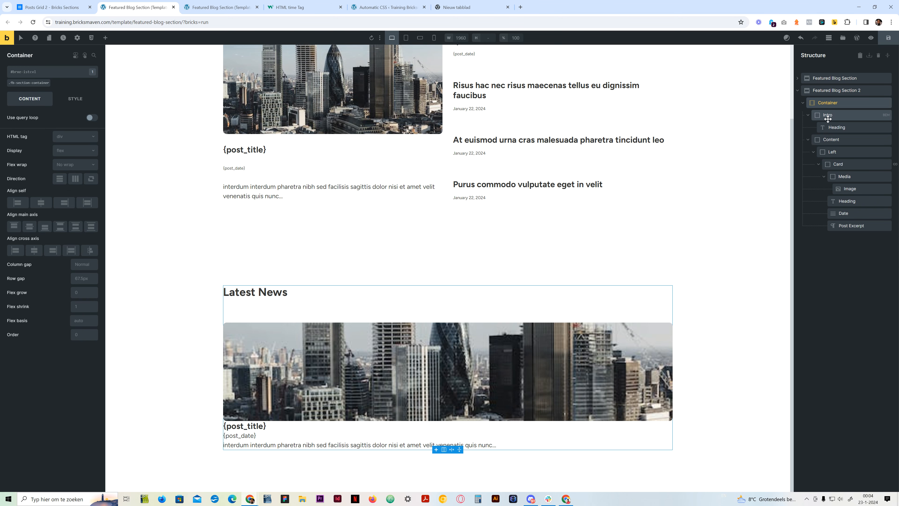
left_click(833, 90)
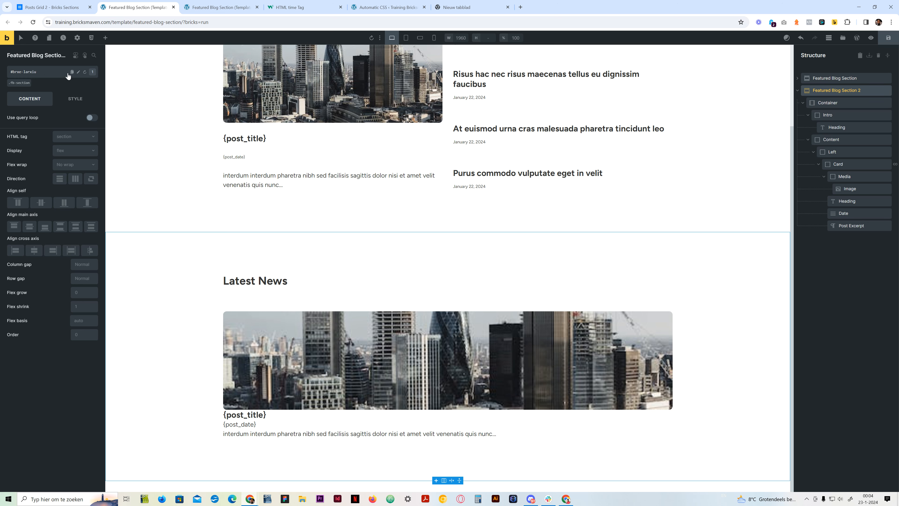
left_click(18, 83)
left_click(56, 75)
left_click(85, 72)
left_click(43, 74)
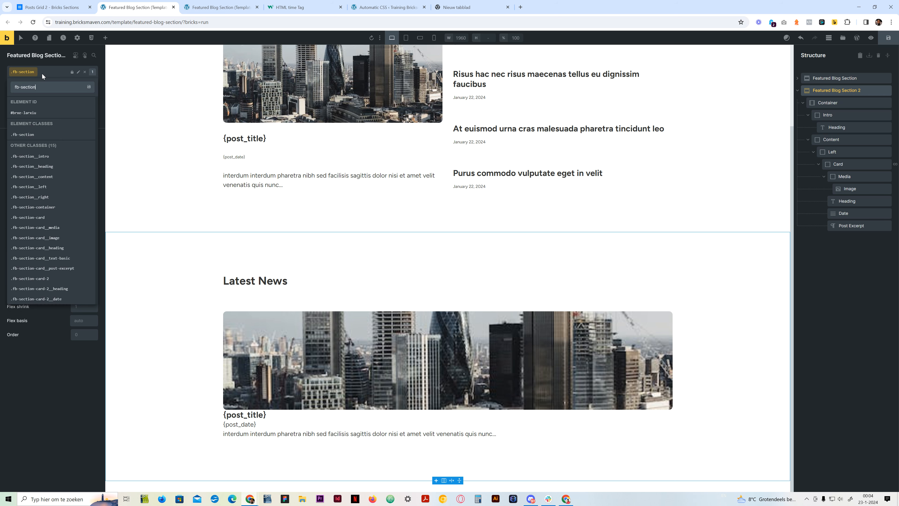
type("-2")
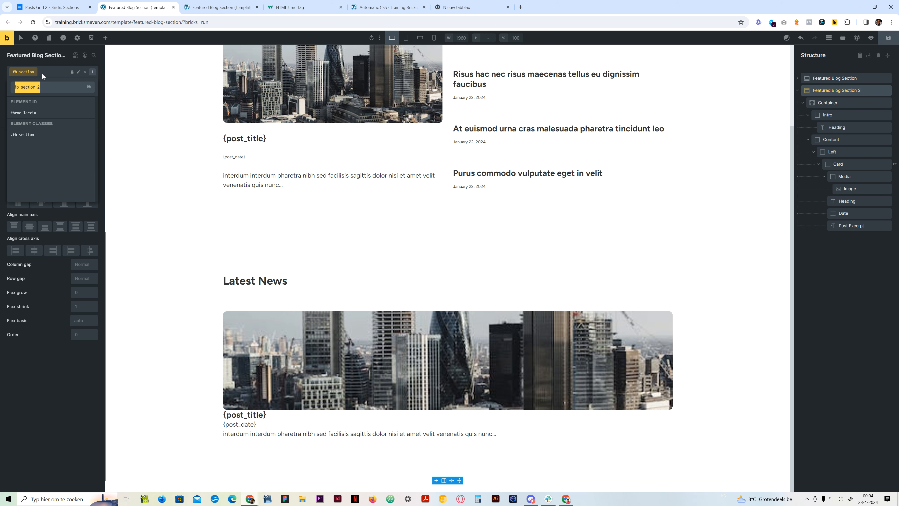
key("Return")
left_click(30, 80)
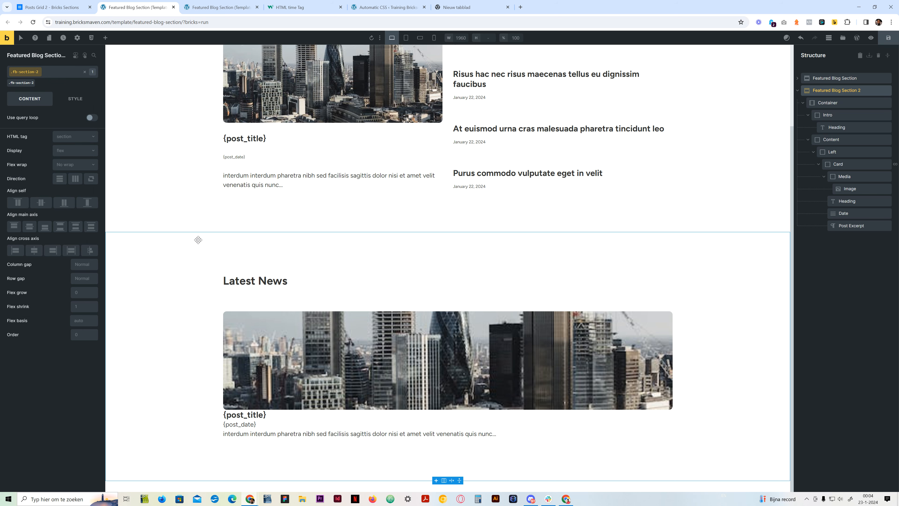
Set the background color of the fb-section-2 class to the lightest Neutral shade.
left_click(75, 99)
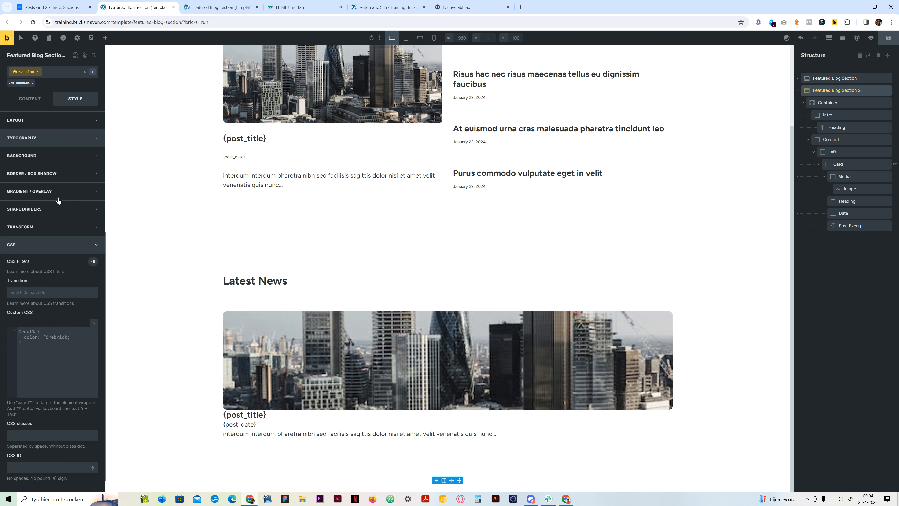
left_click(60, 156)
left_click(92, 173)
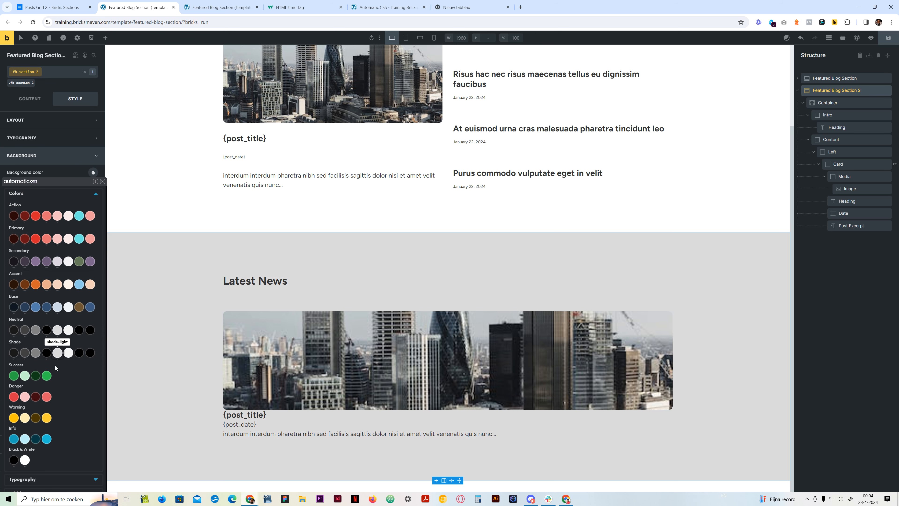
left_click(70, 333)
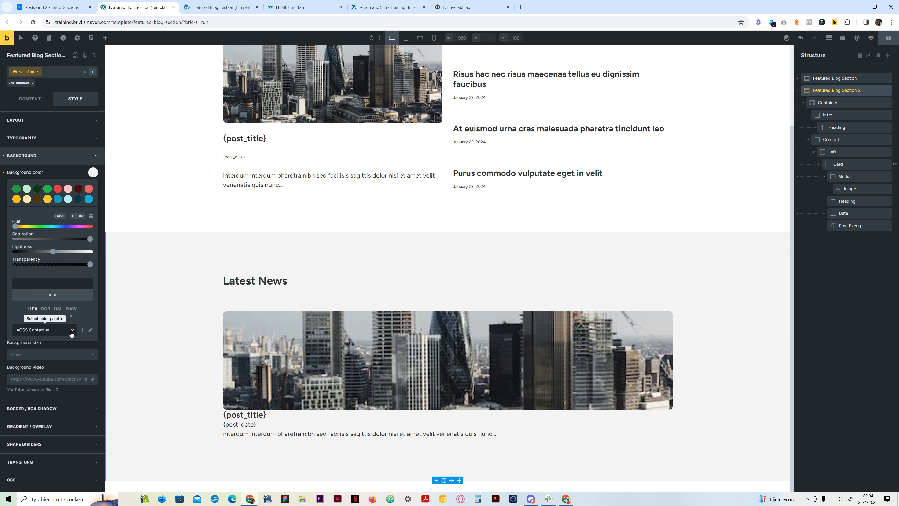
left_click(58, 156)
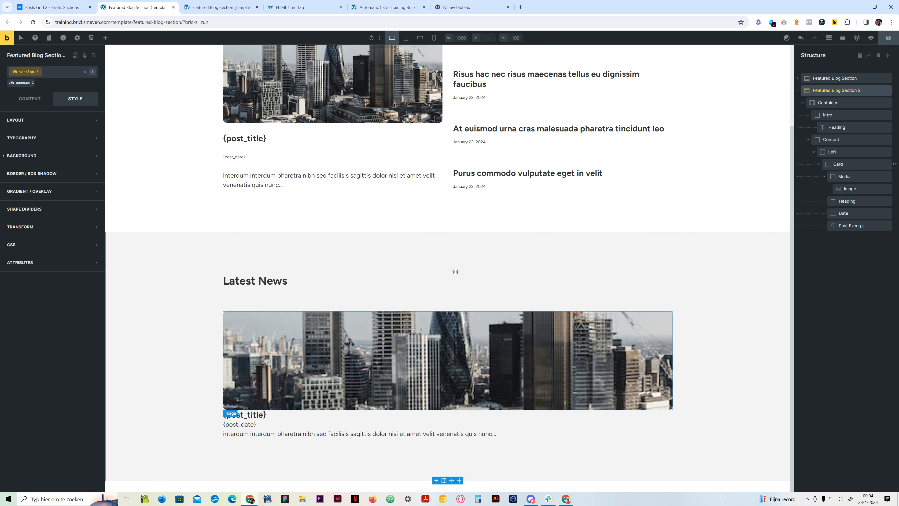
Generate classes for the Card in Featured Blog Section 2 and its child elements using the base name fb-section-2-card.
left_click(841, 141)
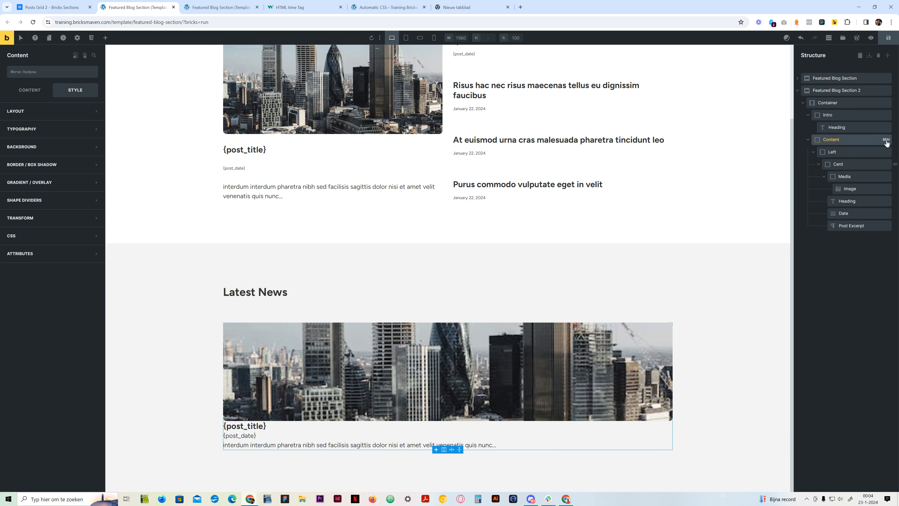
left_click(847, 165)
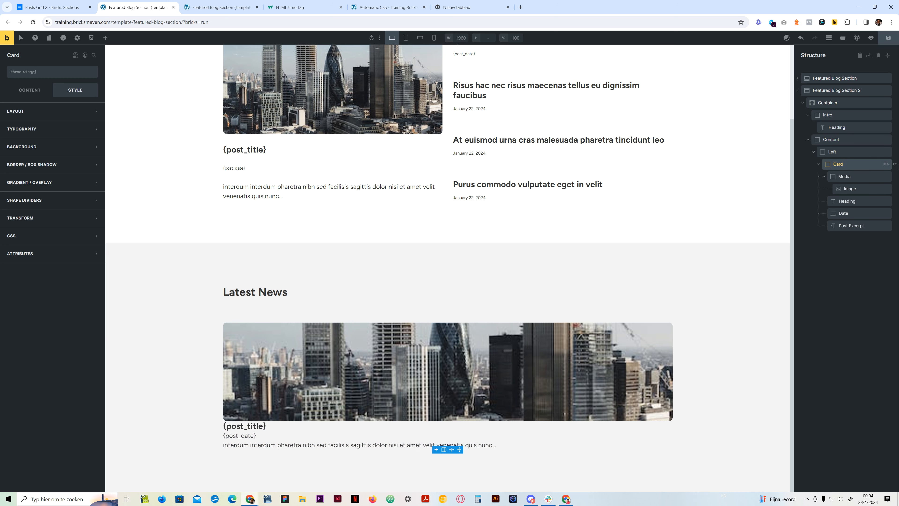
left_click(887, 164)
left_click(773, 191)
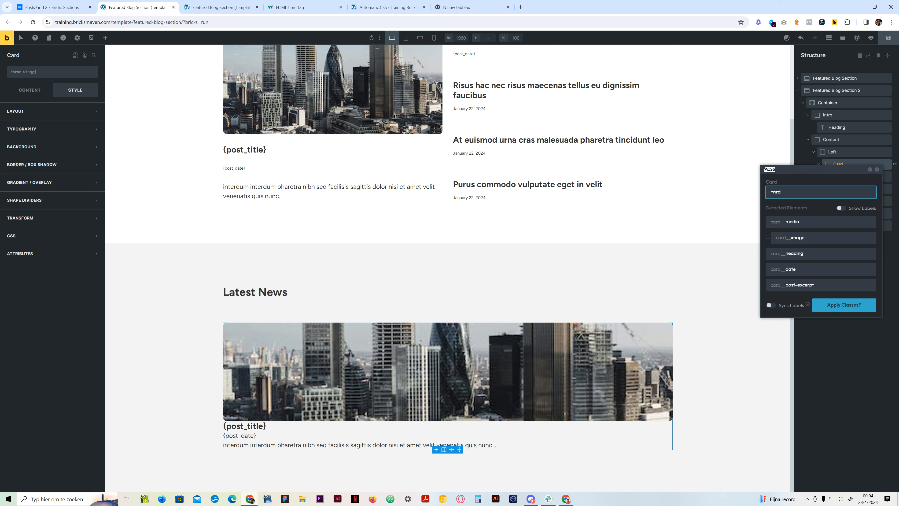
type("fb-sec")
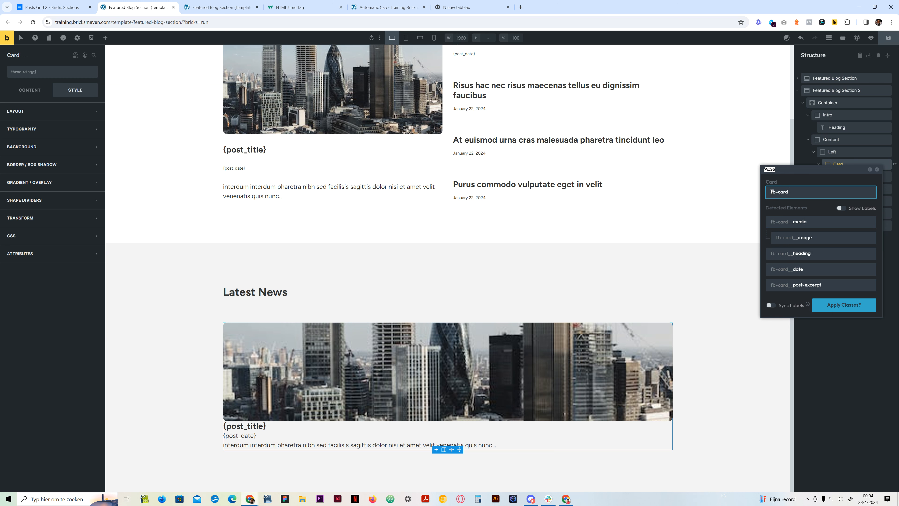
type("tion-2-")
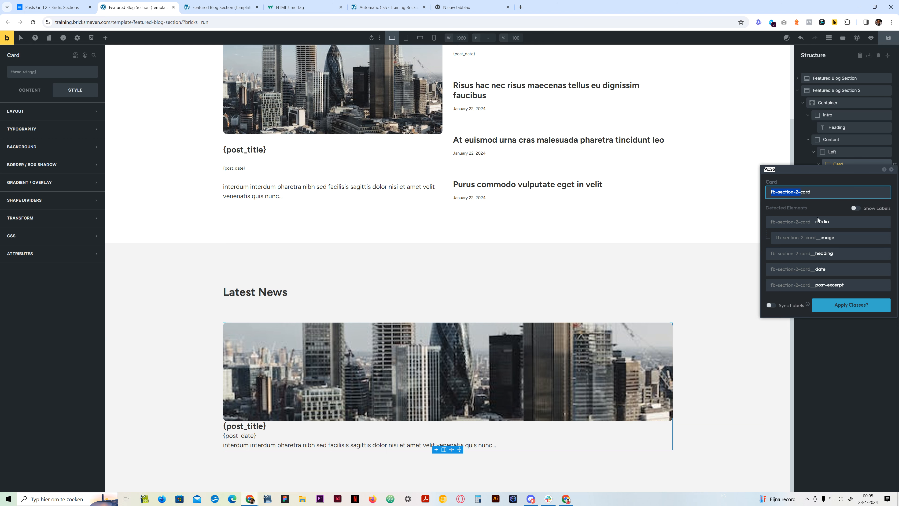
left_click(851, 304)
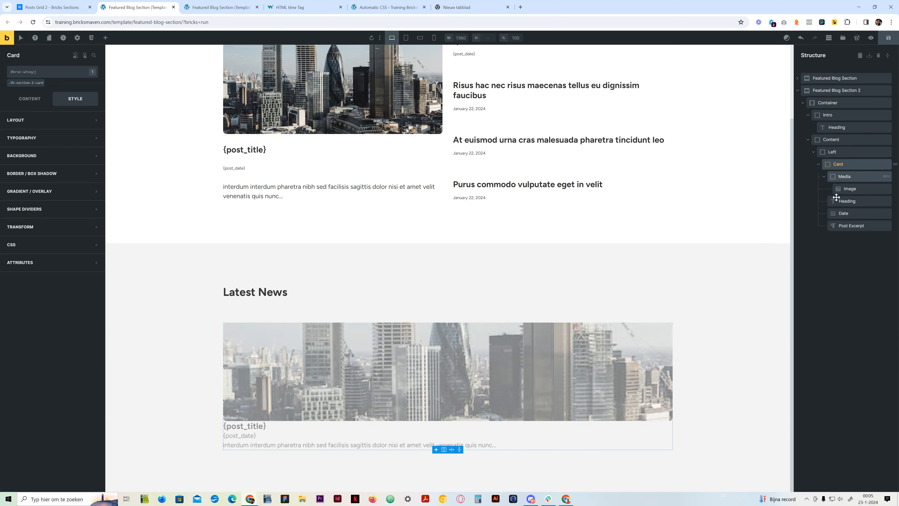
Start class generation for the Left block and exclude its card, media, image, heading, date and post-excerpt elements.
left_click(853, 152)
left_click(887, 152)
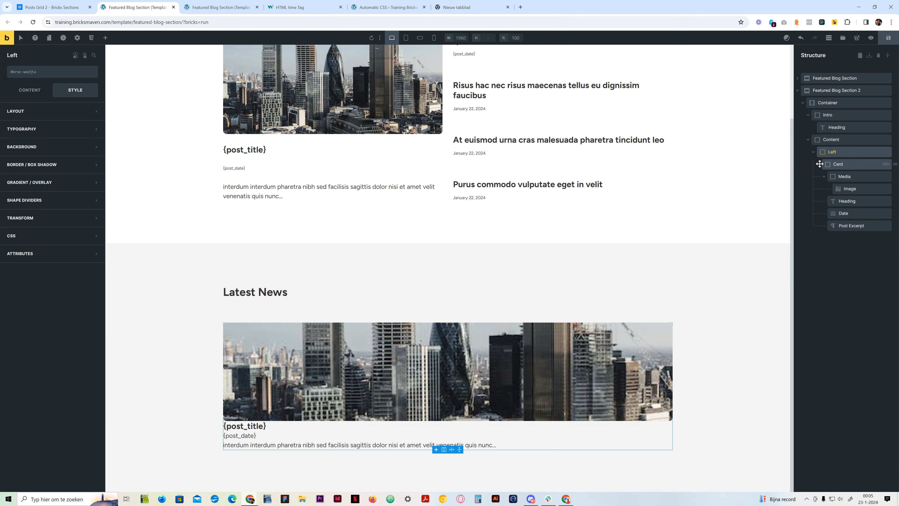
left_click(871, 227)
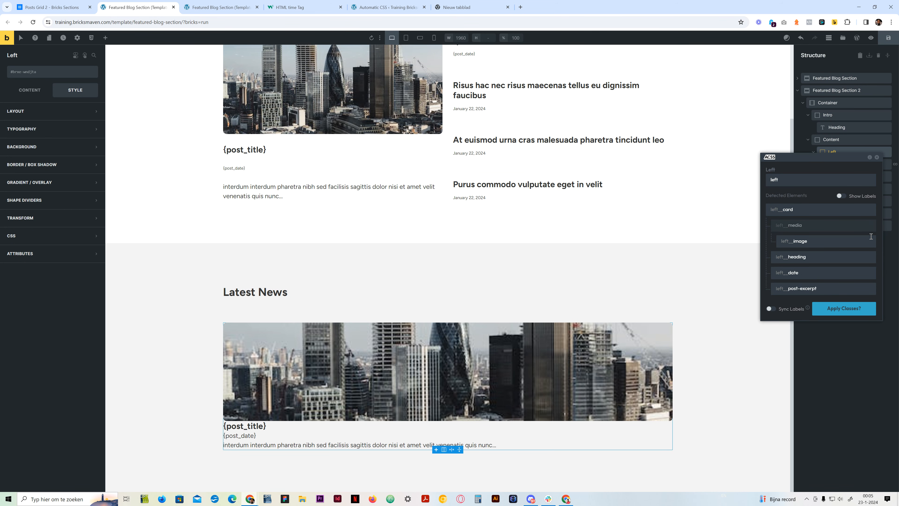
left_click(870, 210)
left_click(871, 244)
left_click(871, 243)
left_click(871, 258)
left_click(871, 273)
left_click(871, 290)
Name the Left block's class fb-section-2-list-ul and apply it.
double_click(790, 183)
type("fb-section-2-")
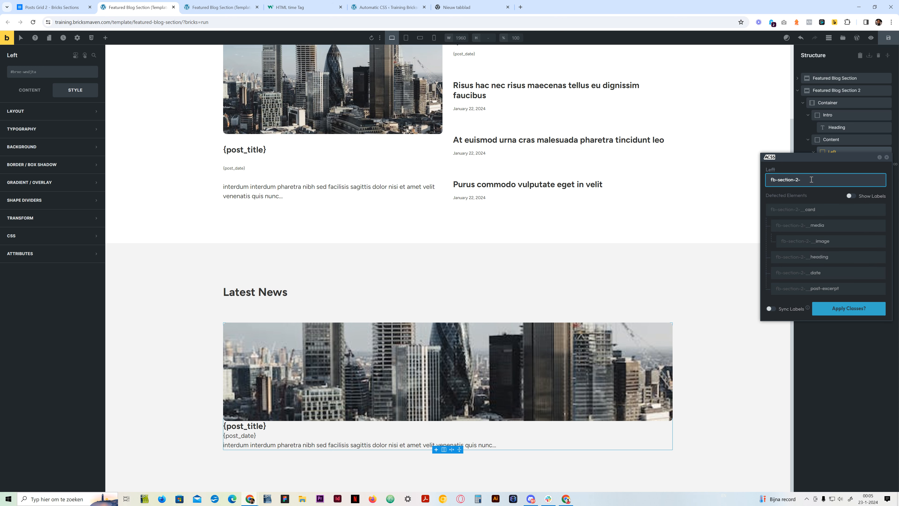
type("left")
key("BackSpace")
key("BackSpace")
key("BackSpace")
key("BackSpace")
type("list")
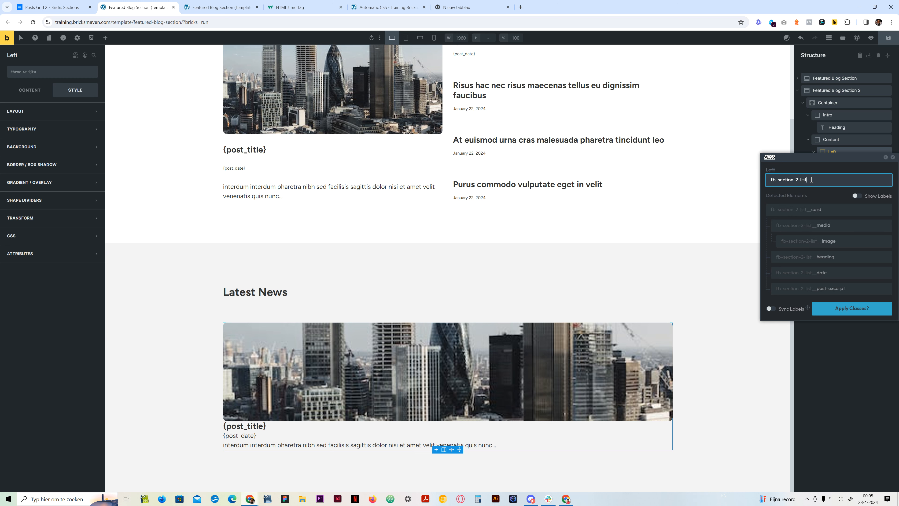
type("-ul")
key("BackSpace")
key("BackSpace")
key("BackSpace")
key("BackSpace")
key("BackSpace")
key("BackSpace")
key("BackSpace")
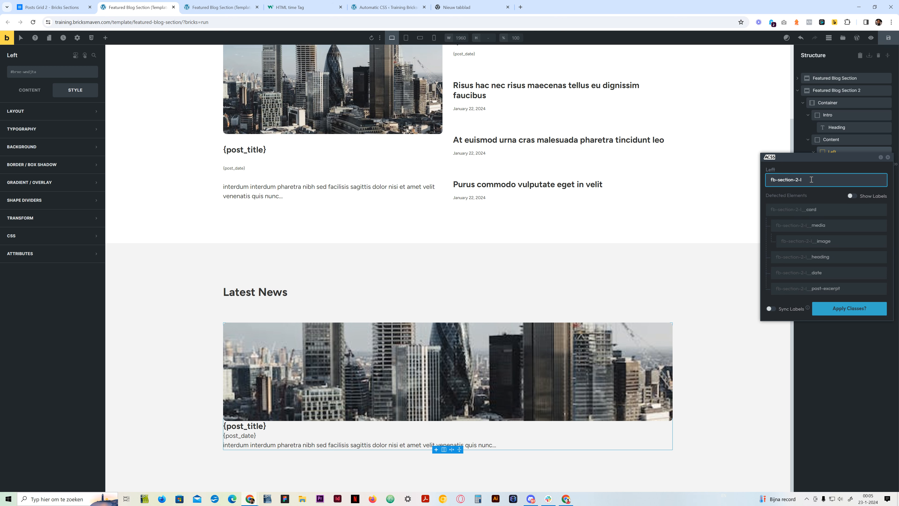
type("g")
key("BackSpace")
type("lis")
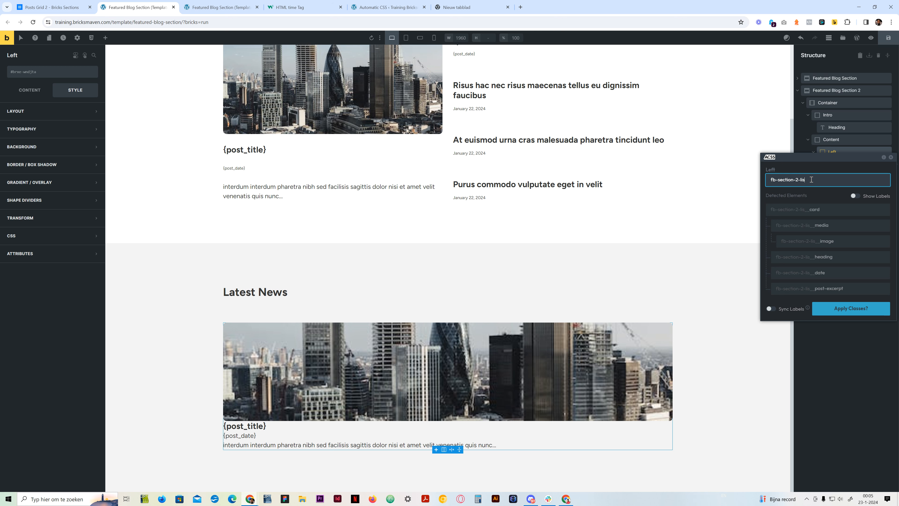
type("t-ul")
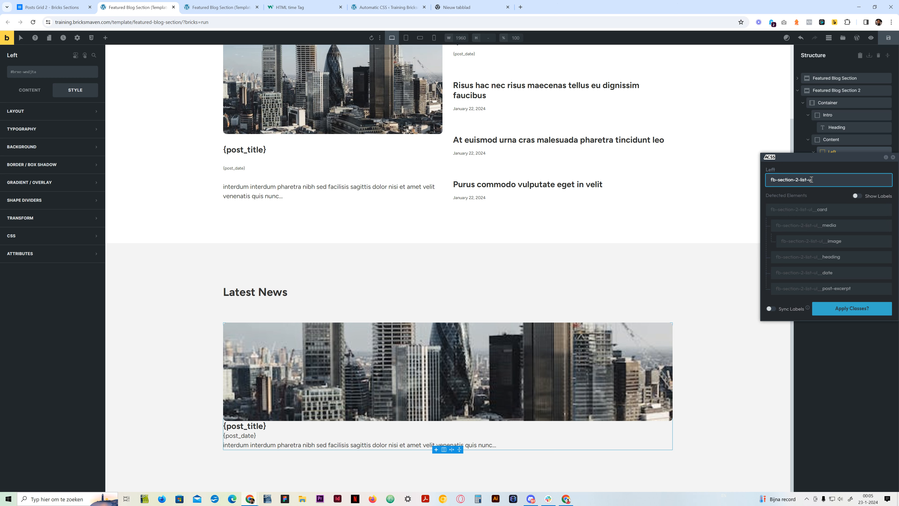
left_click(851, 312)
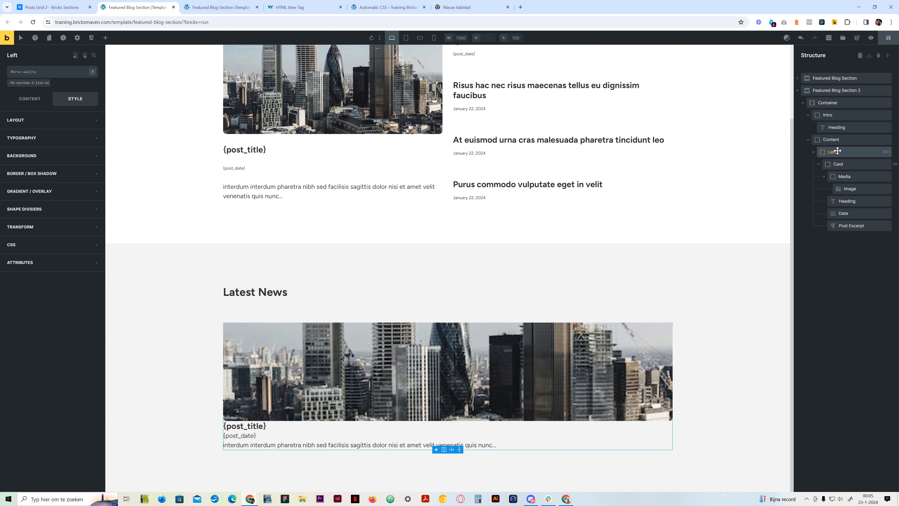
Add the class fb-section-2__content to the Content block in Featured Blog Section 2.
left_click(850, 142)
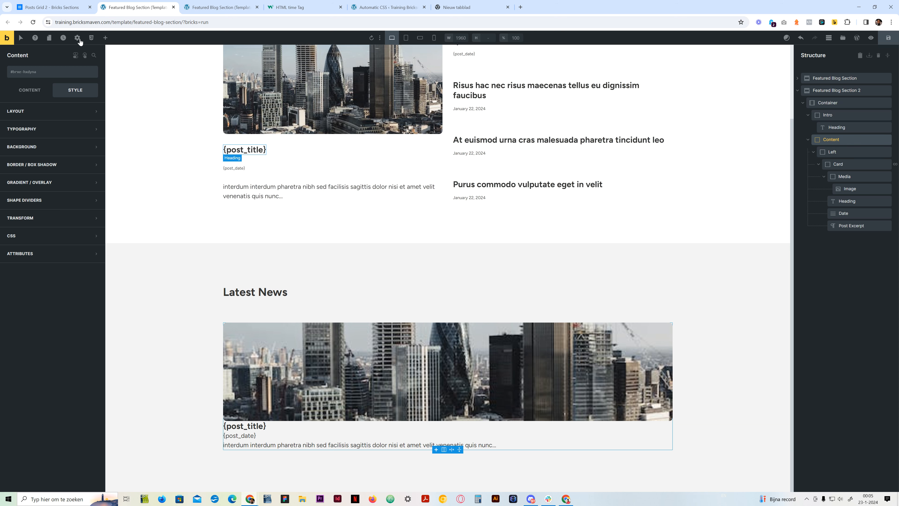
left_click(60, 72)
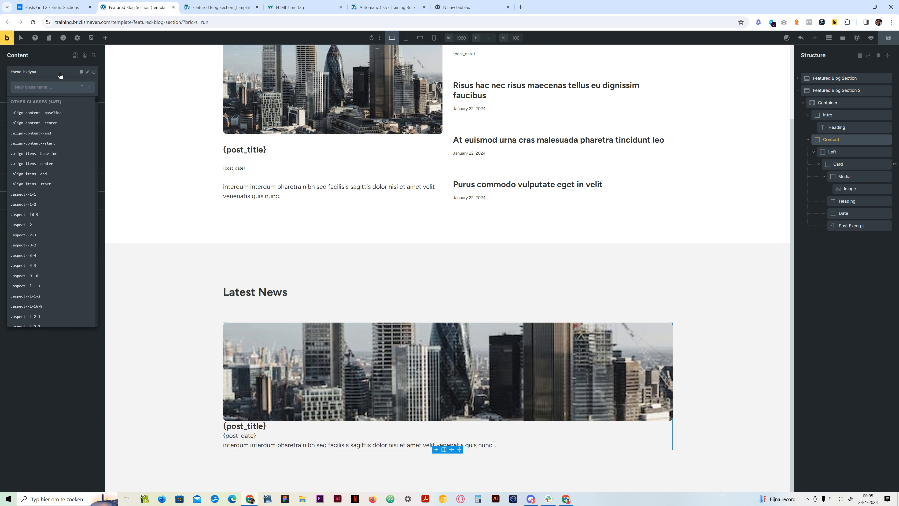
type("fb-section-2-")
key("BackSpace")
type("__co")
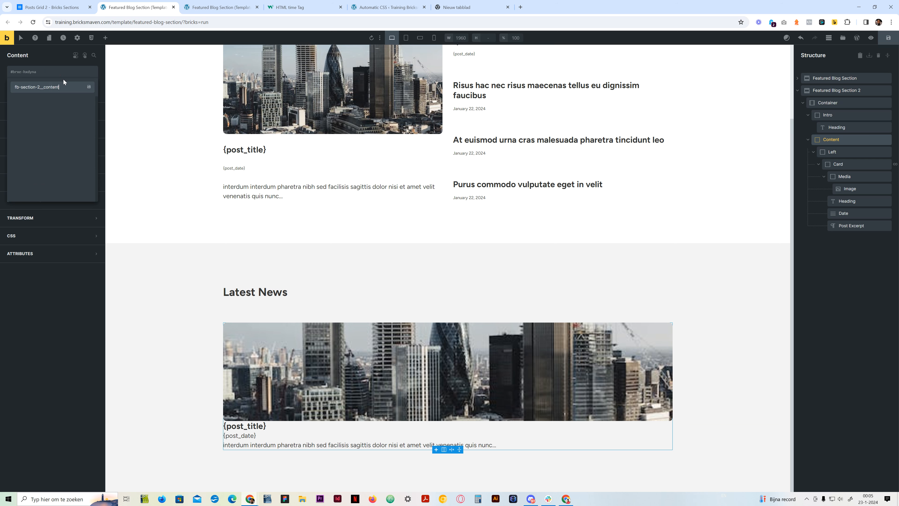
Create the class fb-section-2__content on the Content block and rename its Left child block as List ul.
key("Return")
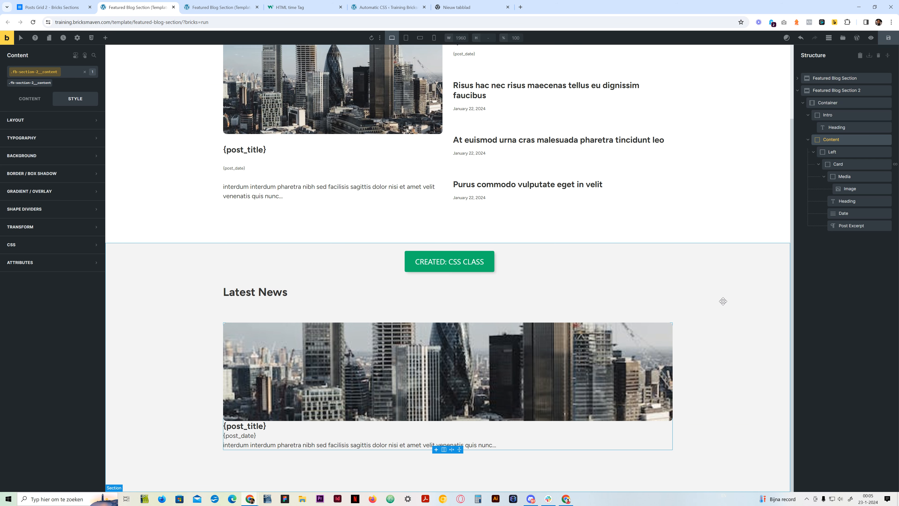
left_click(813, 153)
double_click(833, 152)
type("List ul")
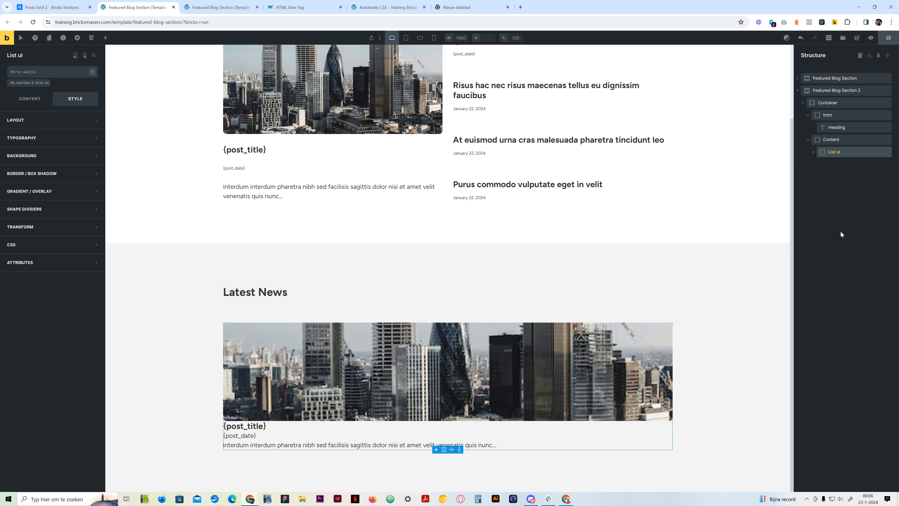
Set the List ul block's class to grid display with the grid-gap variable as its gap.
left_click(813, 152)
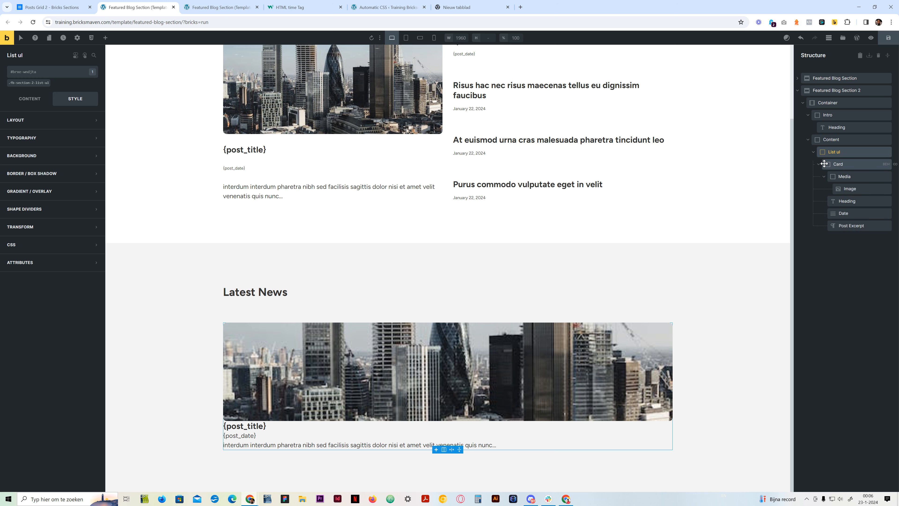
left_click(834, 164)
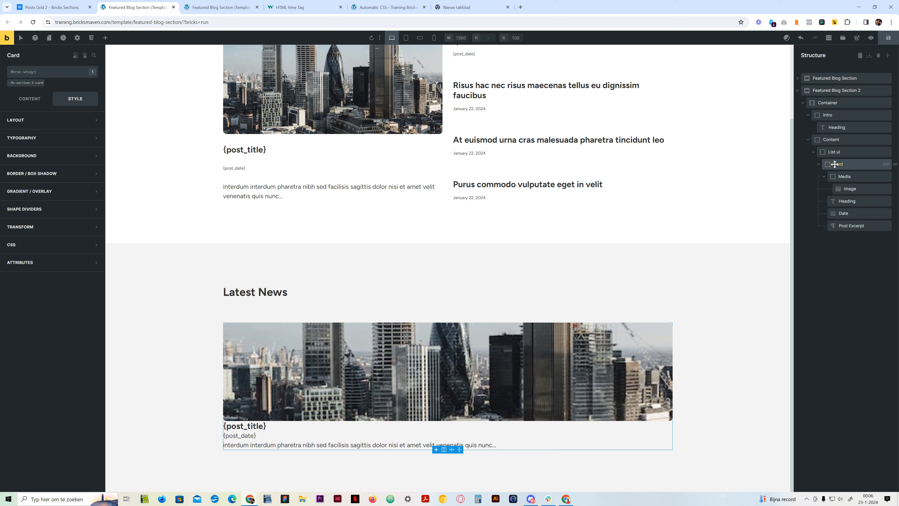
left_click(819, 164)
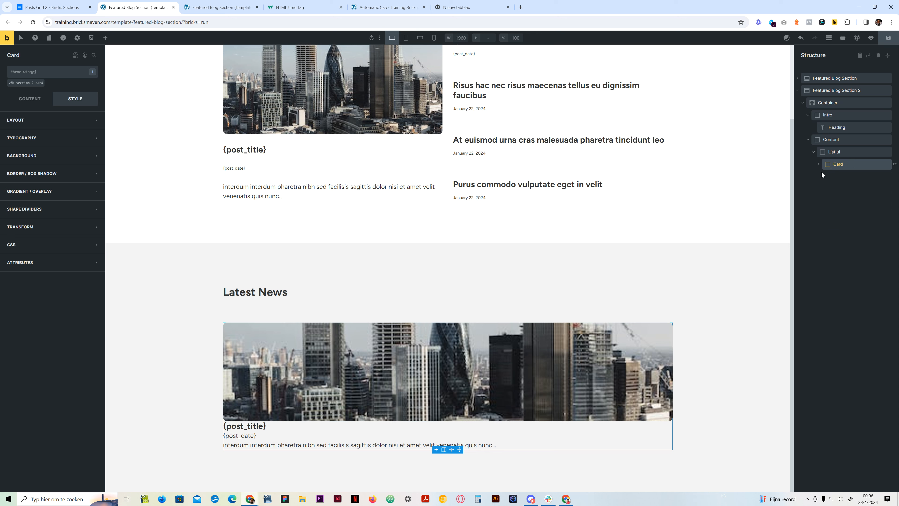
left_click(831, 142)
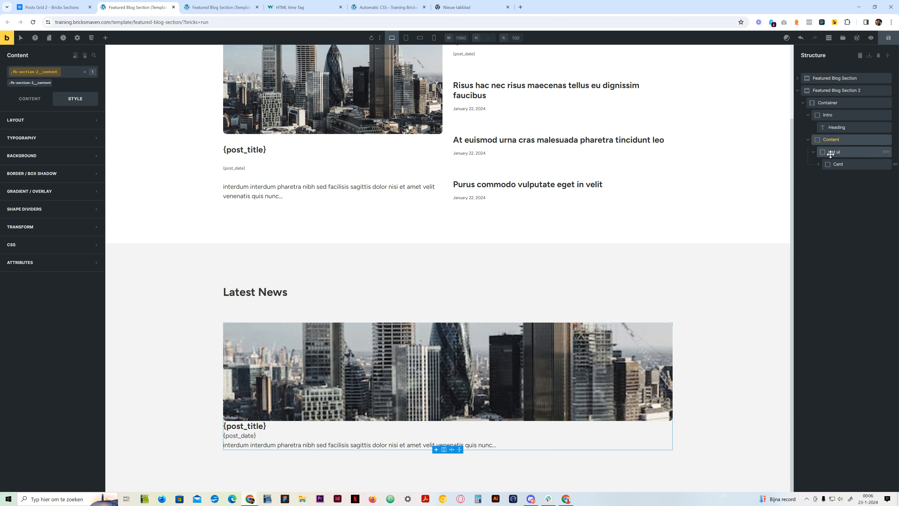
left_click(831, 154)
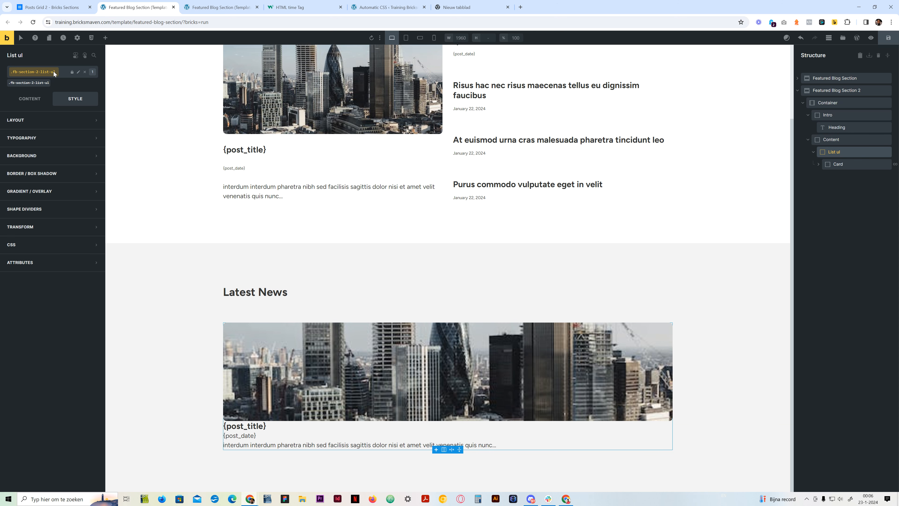
left_click(26, 101)
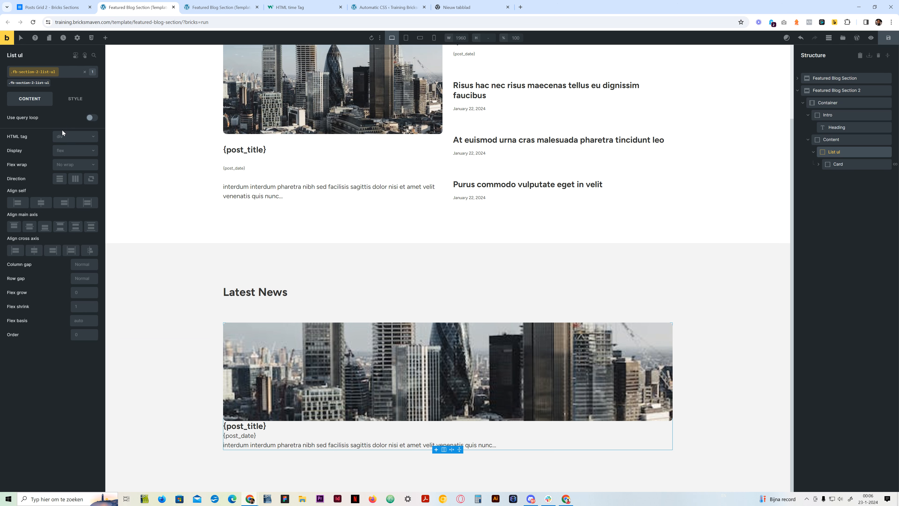
left_click(65, 153)
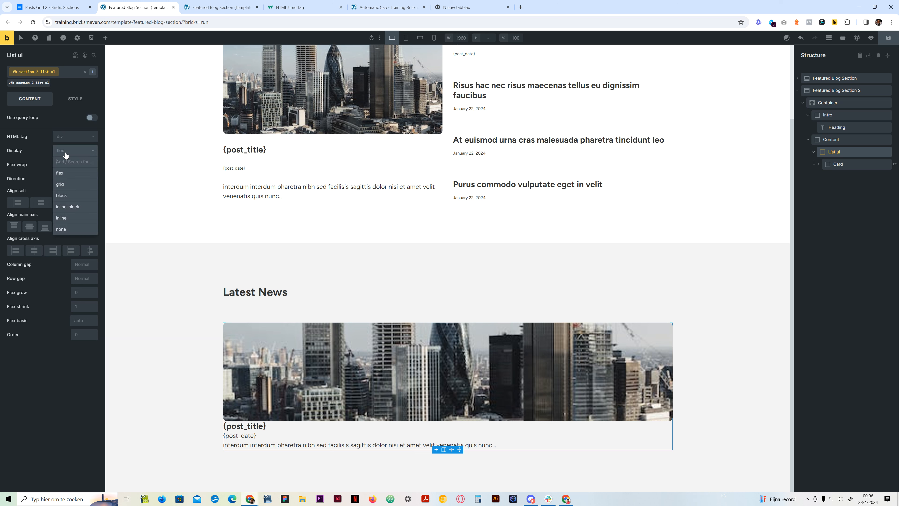
left_click(65, 185)
left_click(81, 164)
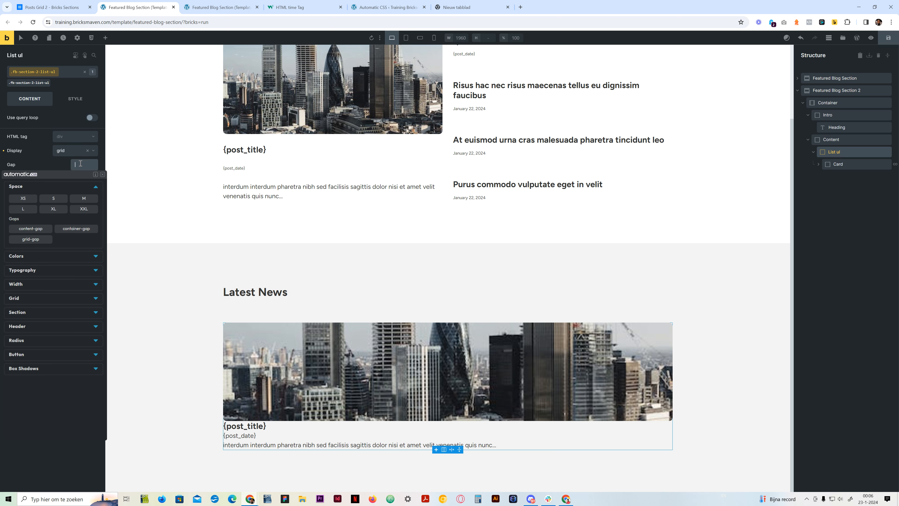
left_click(31, 240)
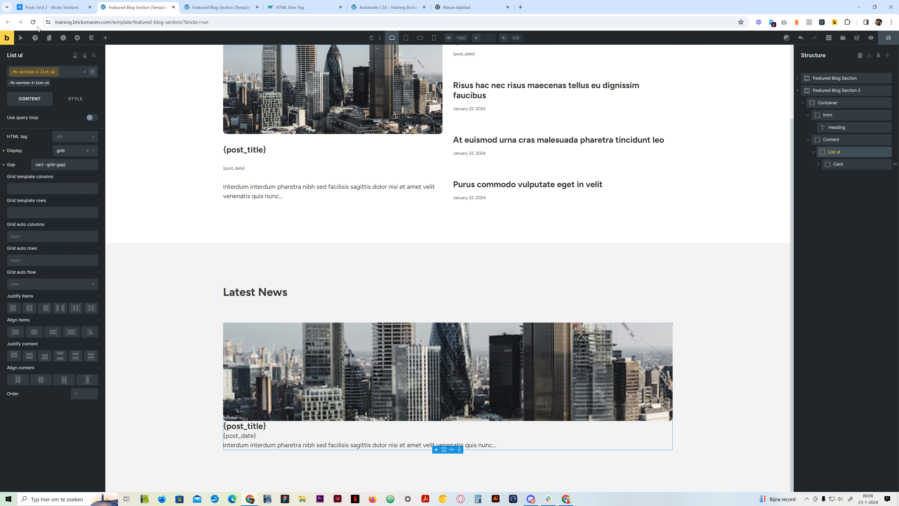
After checking the reference posts grid, set List ul's grid template columns to var(--grid-2) and its template rows to var(--grid-4).
left_click(52, 7)
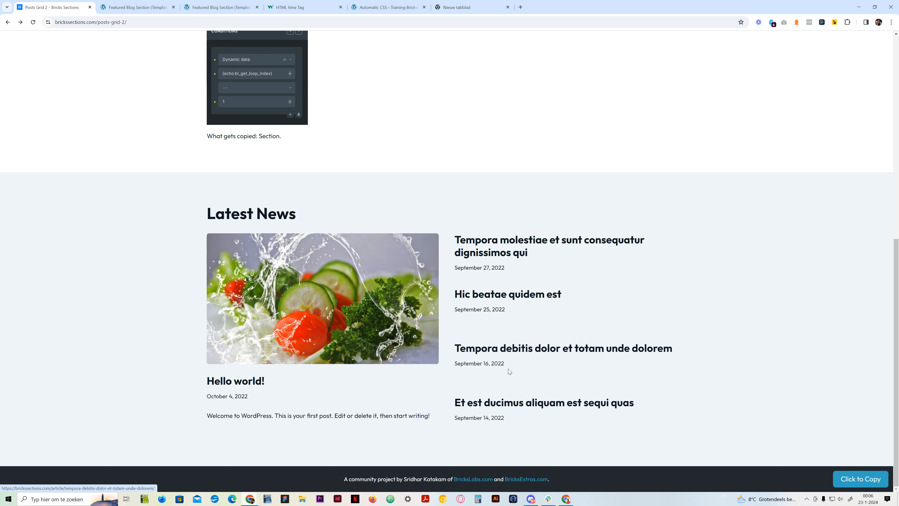
left_click(135, 7)
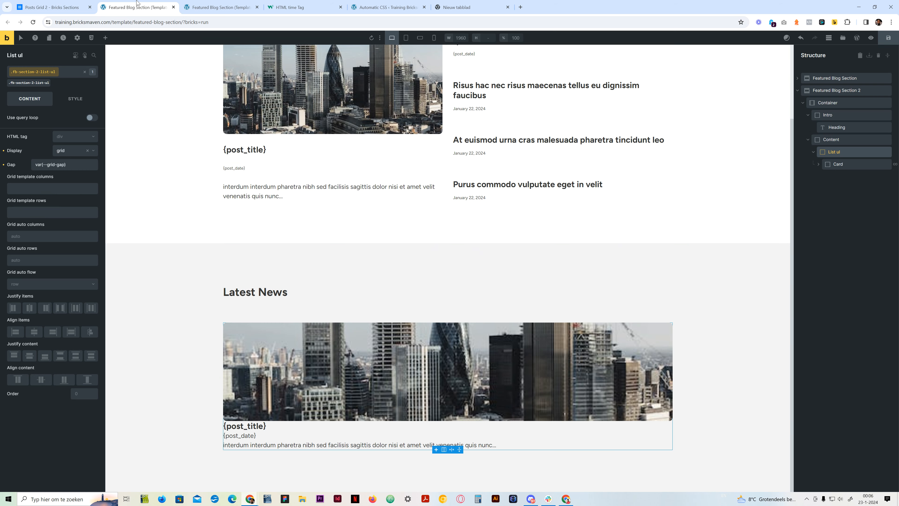
right_click(40, 188)
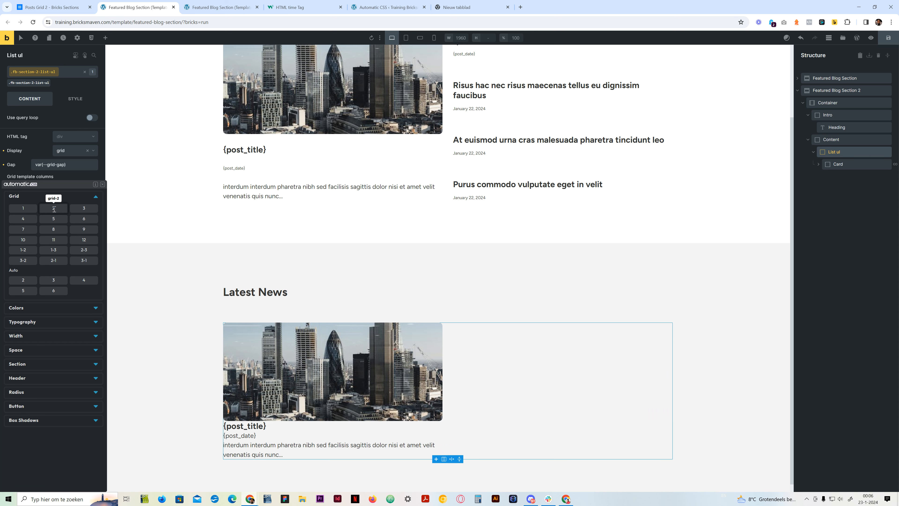
left_click(54, 210)
right_click(45, 216)
left_click(23, 220)
Examine how the card and the empty grid rows of List ul are laid out in the second section.
scroll(315, 318, "down", 5)
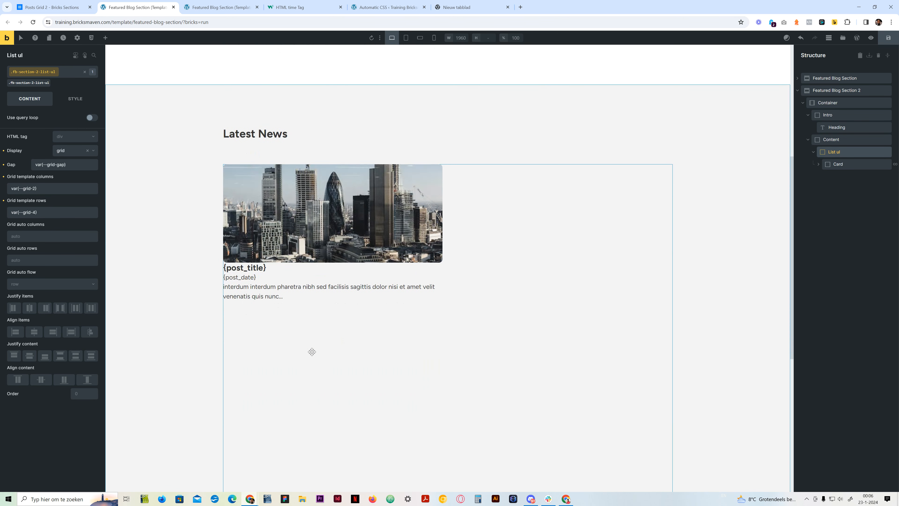
scroll(304, 340, "up", 5)
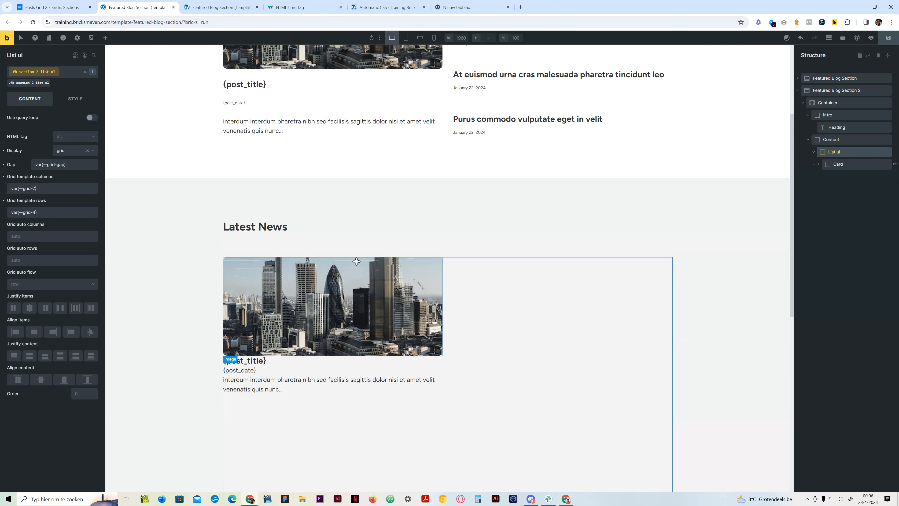
scroll(300, 308, "down", 4)
scroll(299, 307, "down", 3)
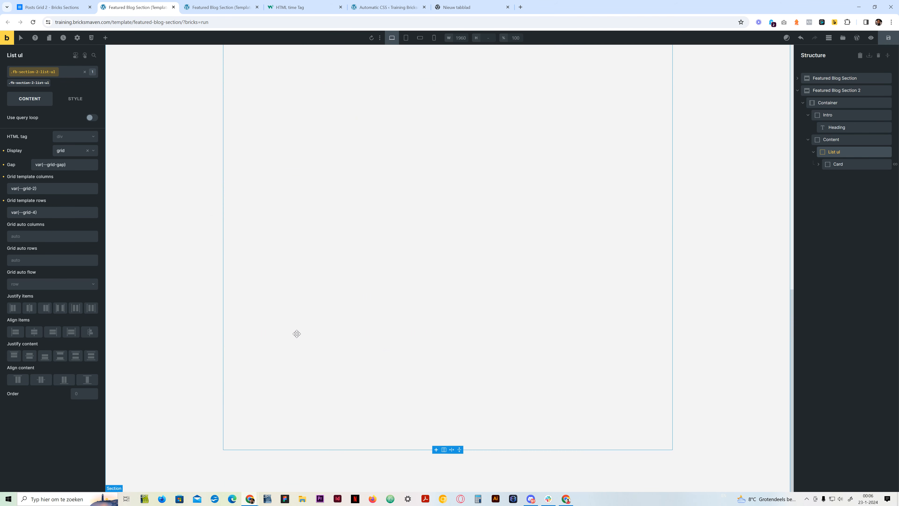
scroll(295, 331, "up", 10)
scroll(329, 351, "down", 5)
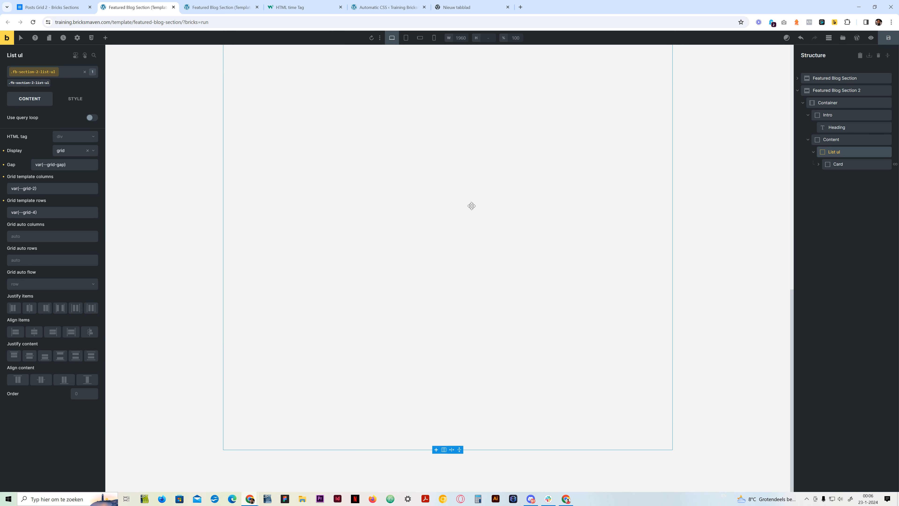
scroll(474, 204, "up", 10)
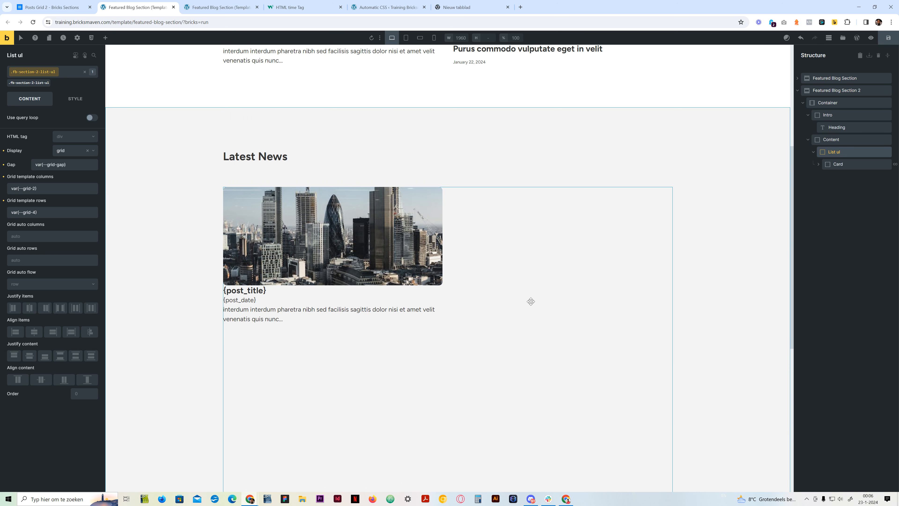
scroll(302, 329, "down", 5)
scroll(349, 331, "up", 8)
scroll(339, 337, "down", 3)
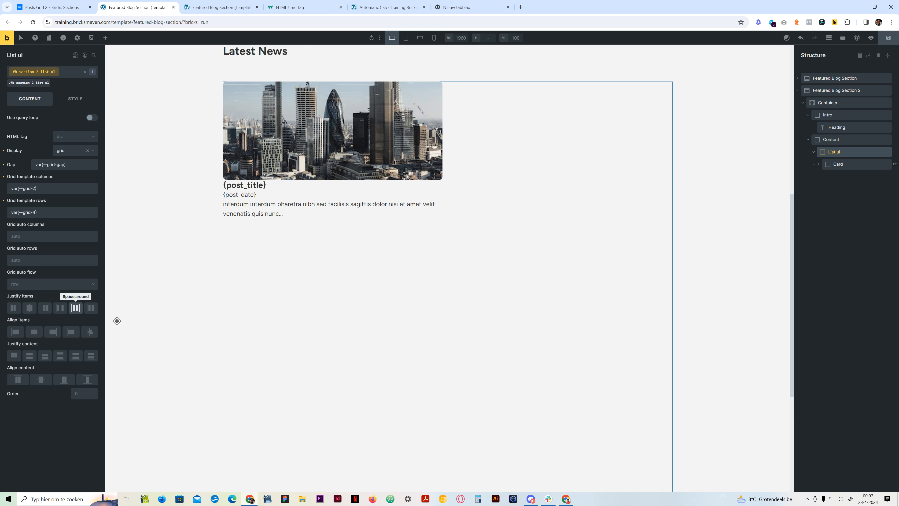
scroll(313, 273, "up", 3)
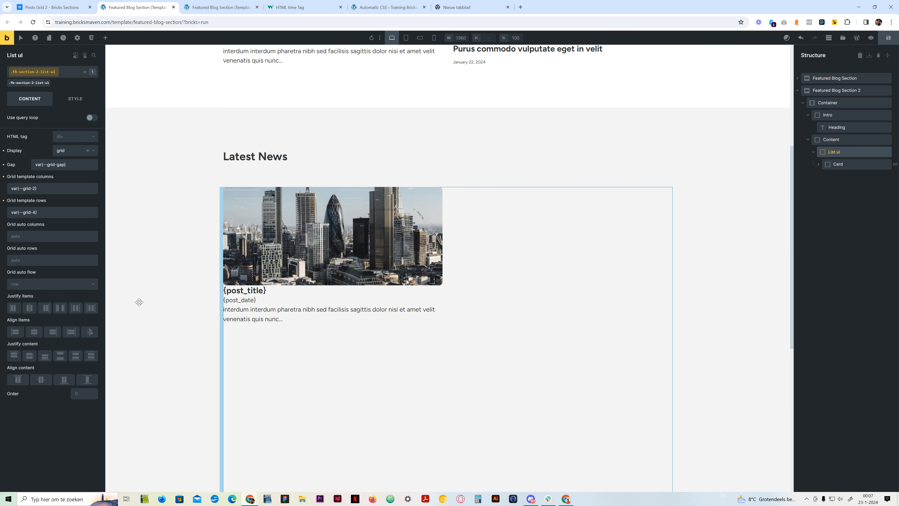
Align the items of the List ul grid to the start.
left_click(29, 355)
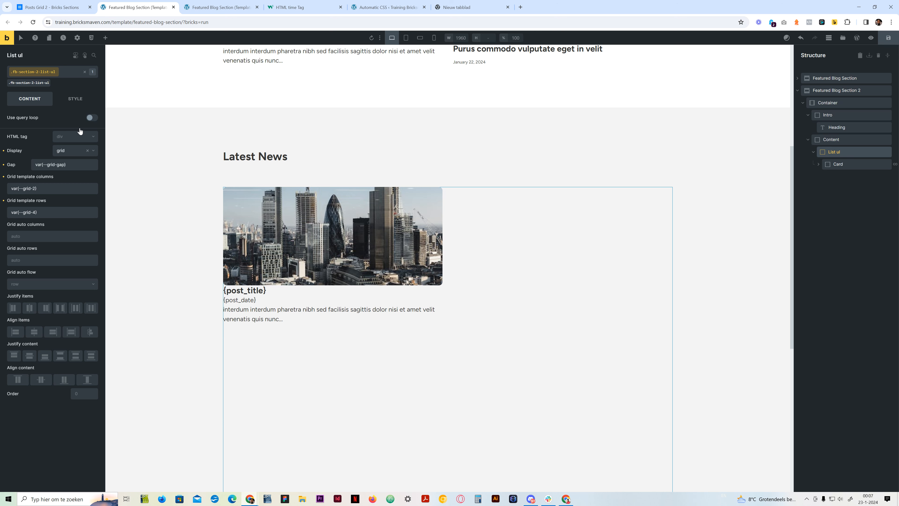
left_click(75, 100)
left_click(32, 103)
left_click(52, 331)
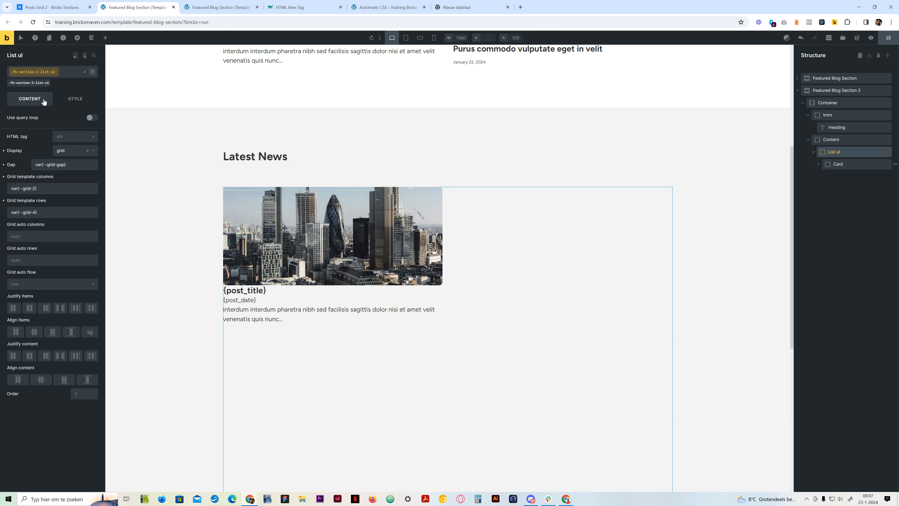
left_click(75, 100)
left_click(31, 102)
left_click(15, 332)
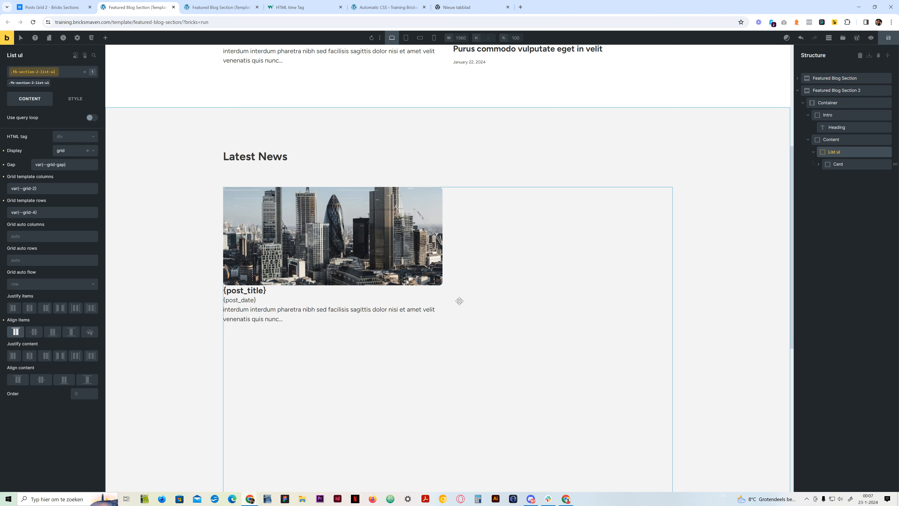
Set the row gap of the fb-section-2-card class on the Card to the content-gap variable.
left_click(849, 164)
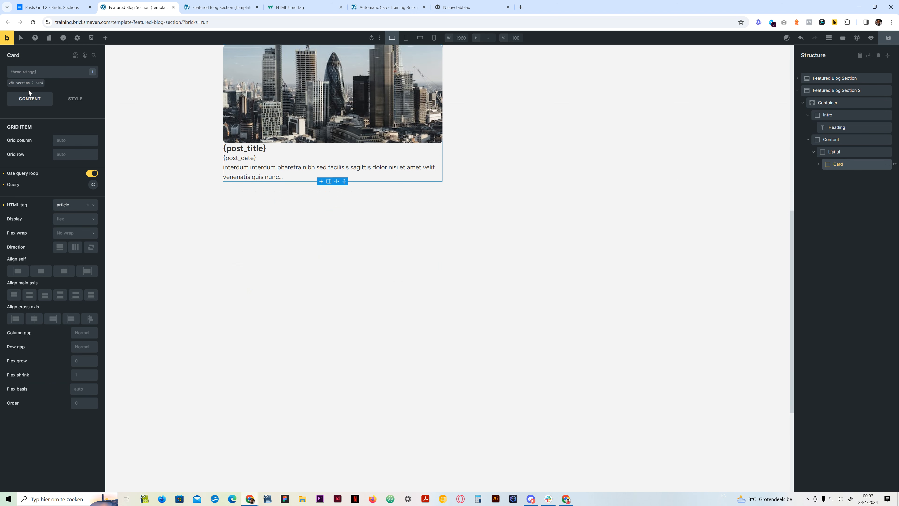
left_click(28, 83)
left_click(77, 348)
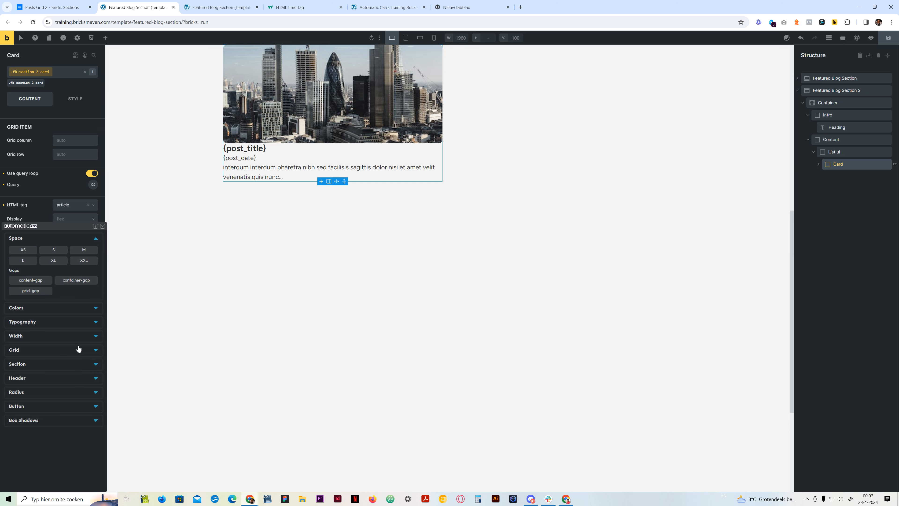
left_click(43, 280)
Set the font size of the card's date class to var(--text-s) and review the date element's attributes and tag settings.
scroll(256, 237, "up", 3)
left_click(239, 284)
left_click(41, 75)
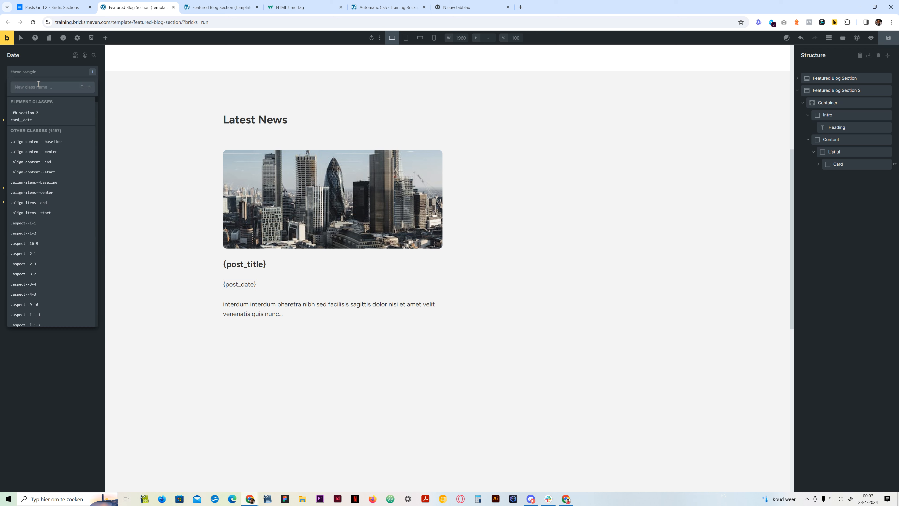
left_click(44, 56)
left_click(69, 101)
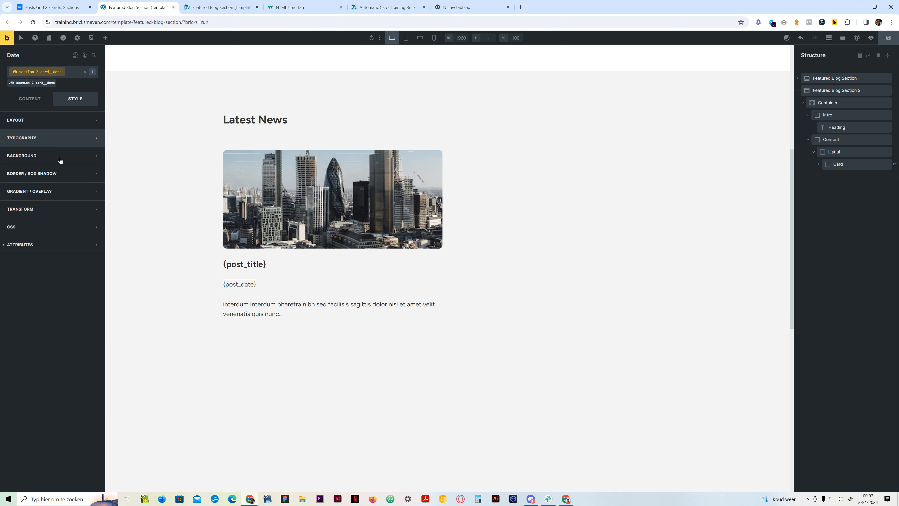
left_click(59, 138)
right_click(77, 174)
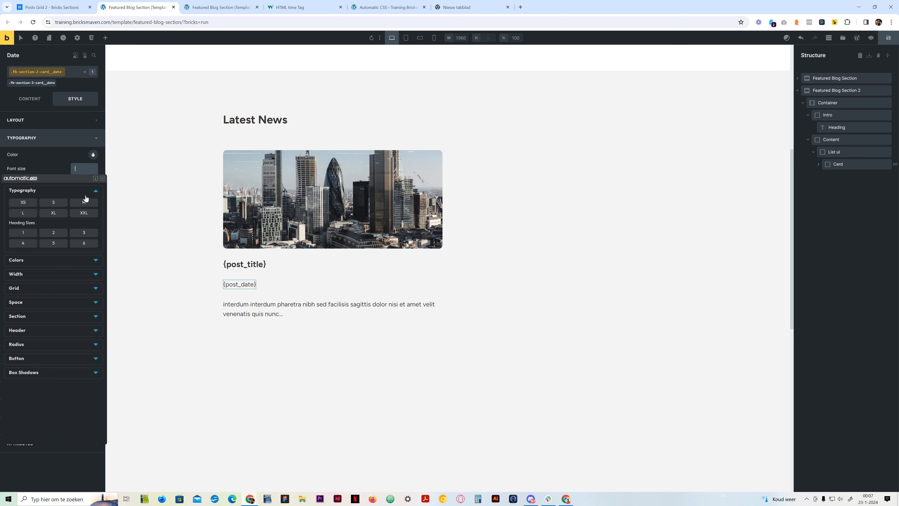
left_click(55, 203)
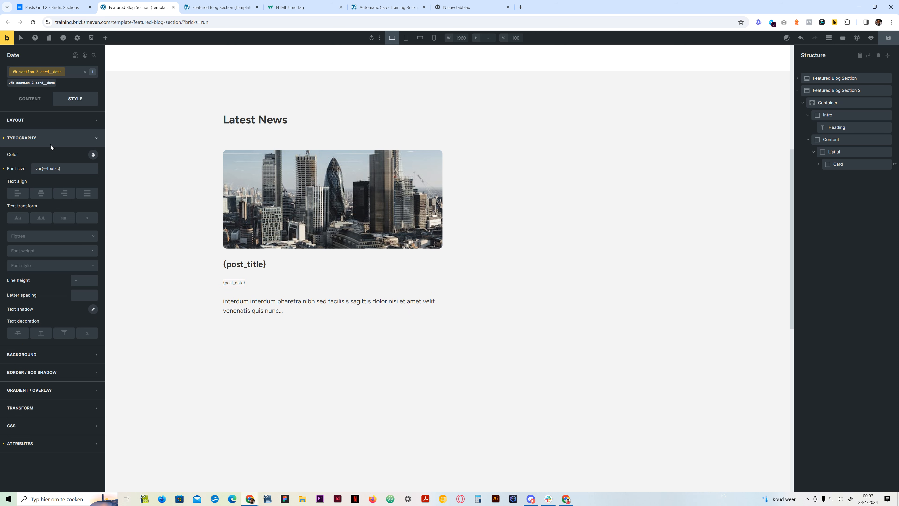
left_click(48, 140)
left_click(53, 244)
left_click(54, 241)
left_click(40, 98)
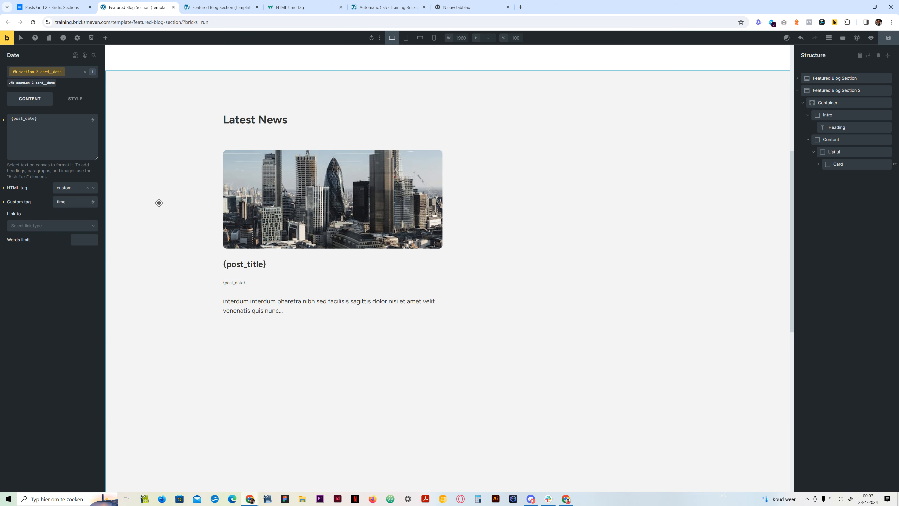
Copy the link overlay CSS (a::after) from the fb-section-card__heading class to the custom CSS of the fb-section-2-card__heading class.
left_click(250, 266)
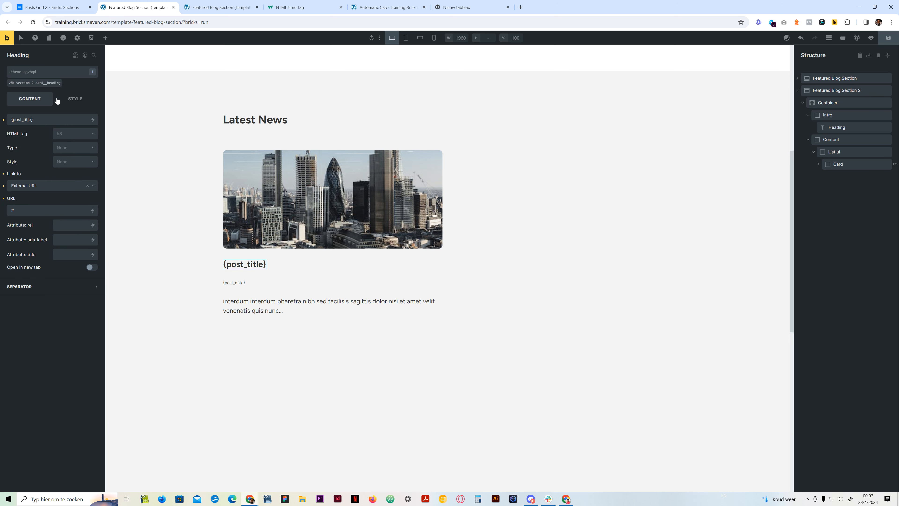
left_click(47, 84)
left_click(75, 99)
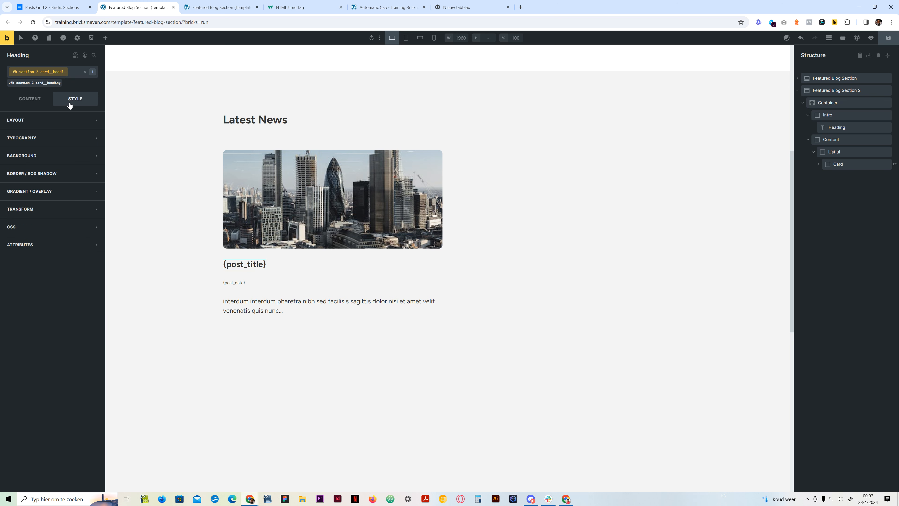
left_click(36, 230)
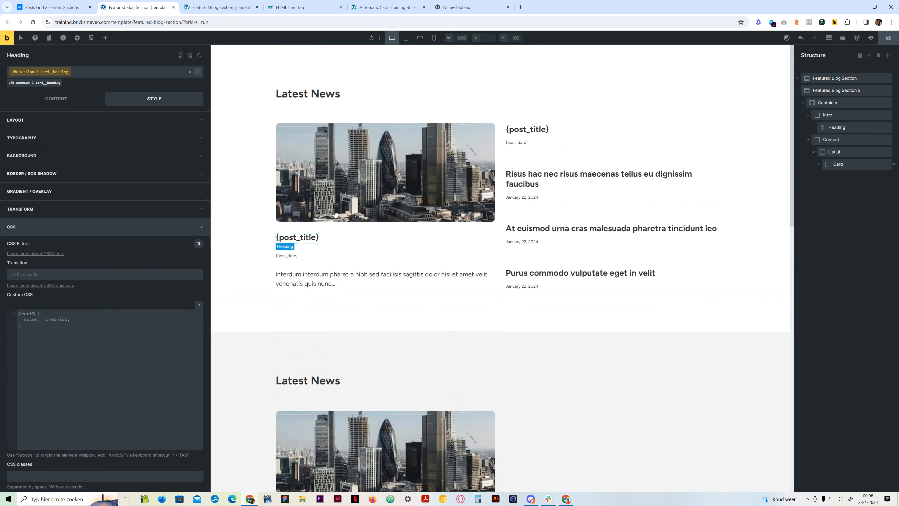
left_click(308, 242)
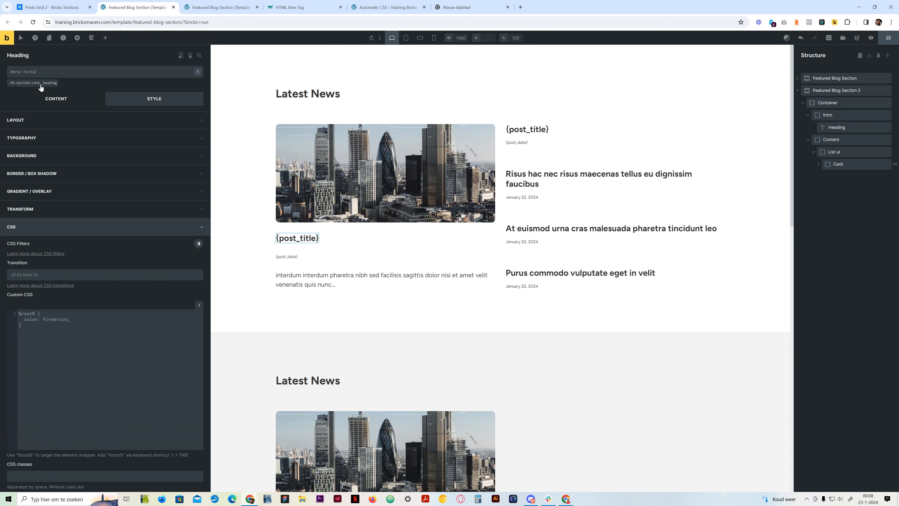
scroll(299, 353, "down", 5)
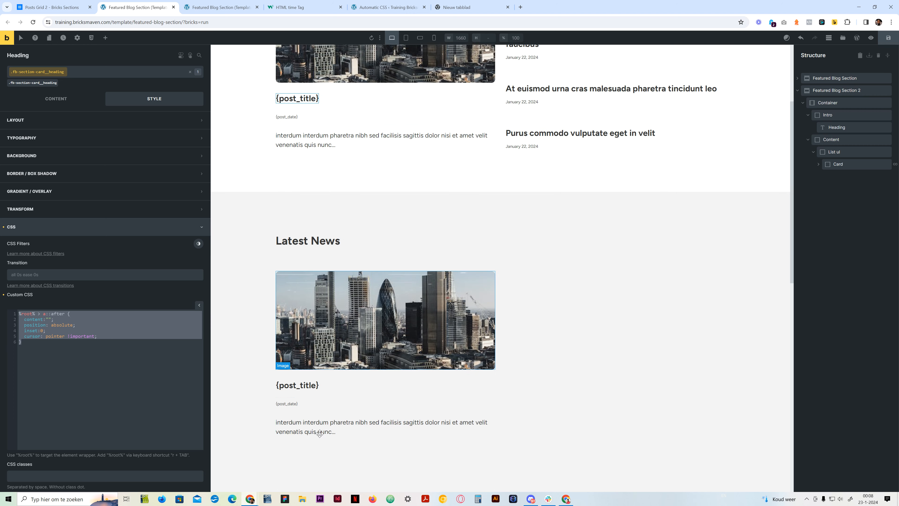
left_click(299, 353)
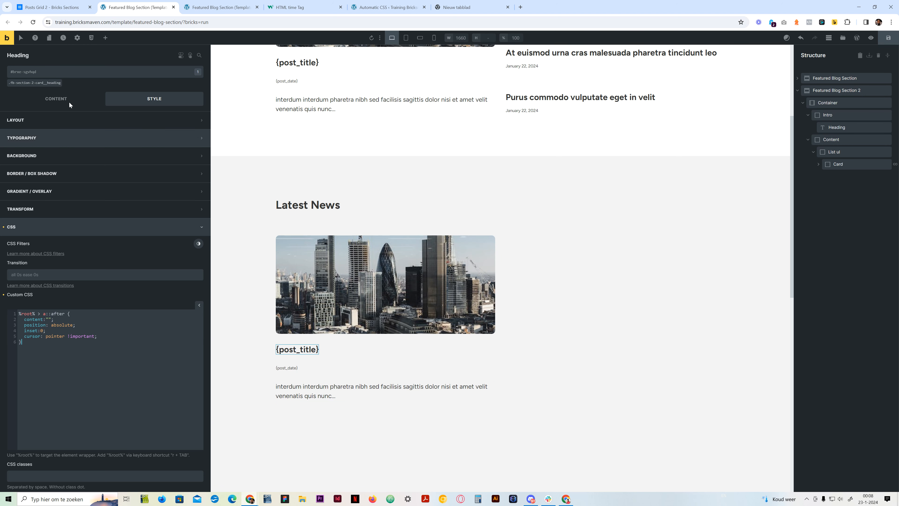
key("ctrl+a")
key("ctrl+c")
key("BackSpace")
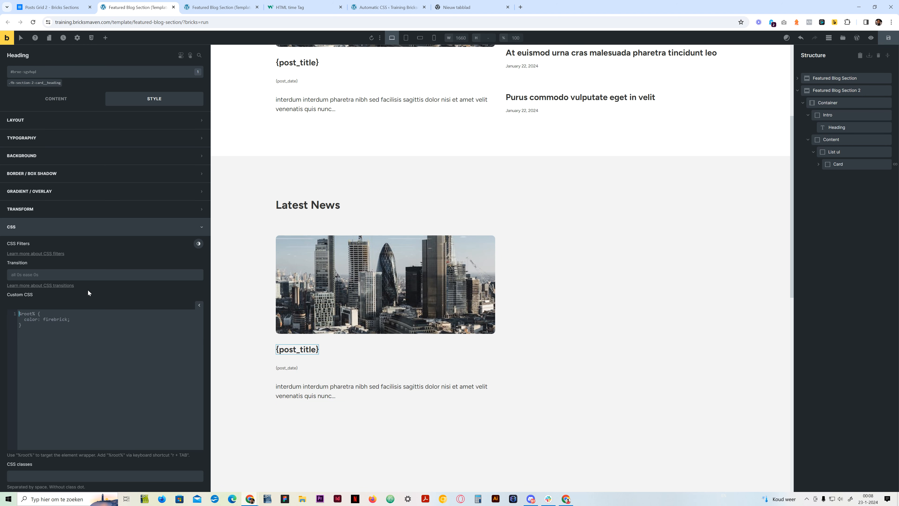
left_click(50, 83)
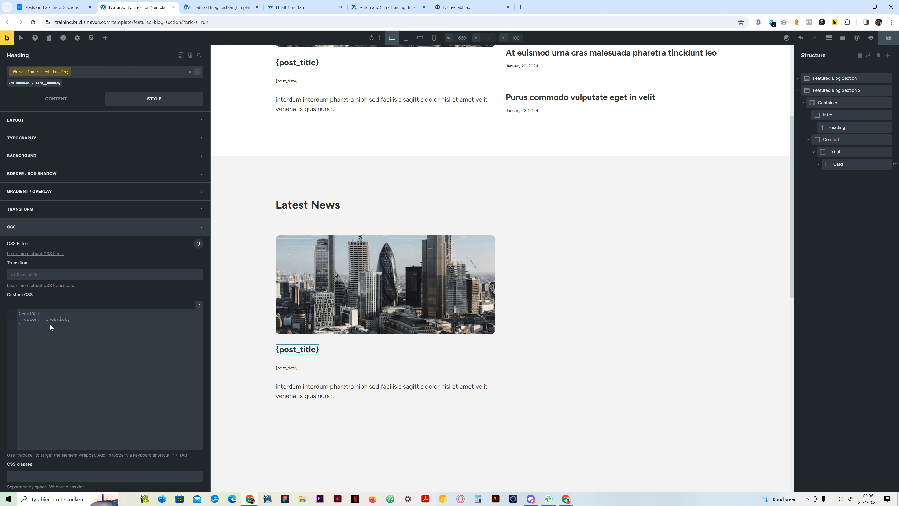
key("ctrl+v")
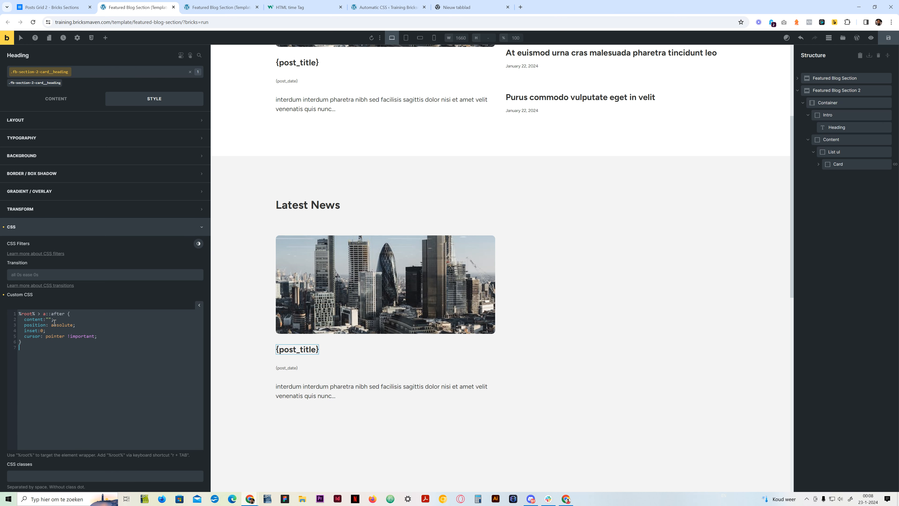
left_click(56, 99)
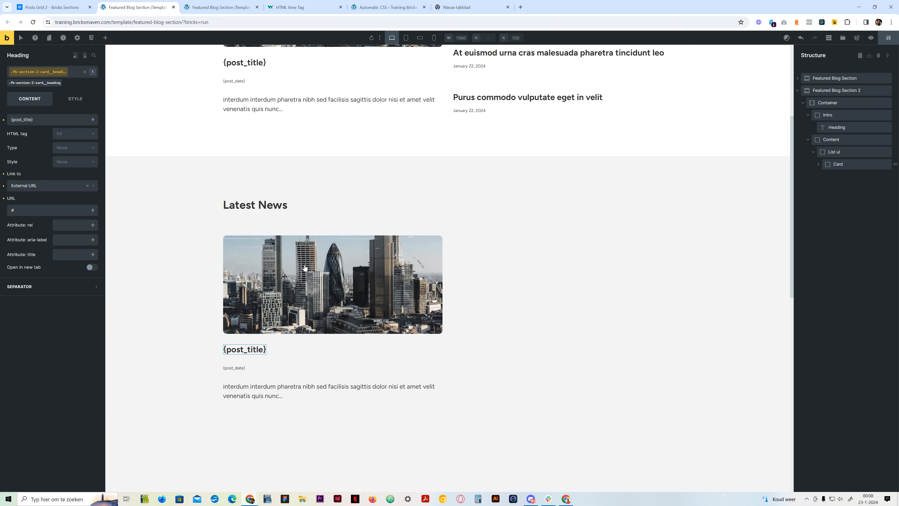
Copy the transition and hover translateY CSS from the first section's fb-section-card class to the custom CSS of fb-section-2-card.
scroll(328, 339, "up", 5)
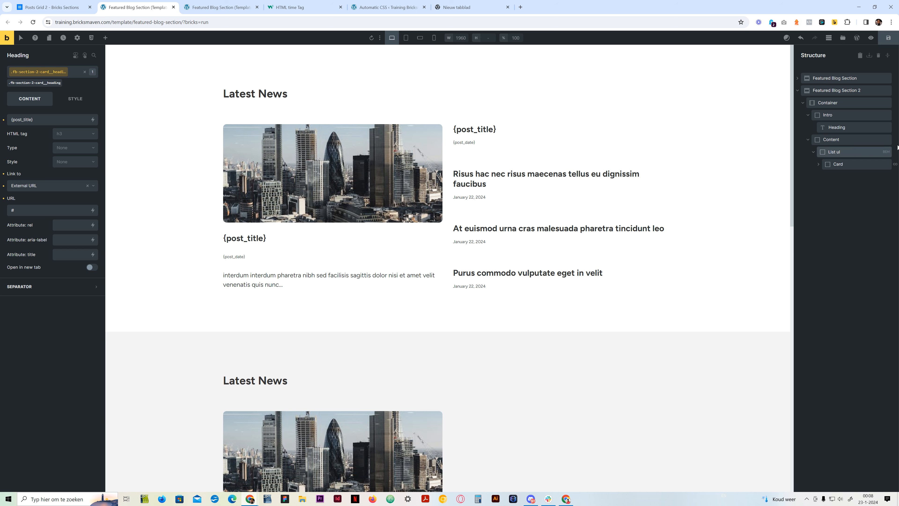
left_click(802, 81)
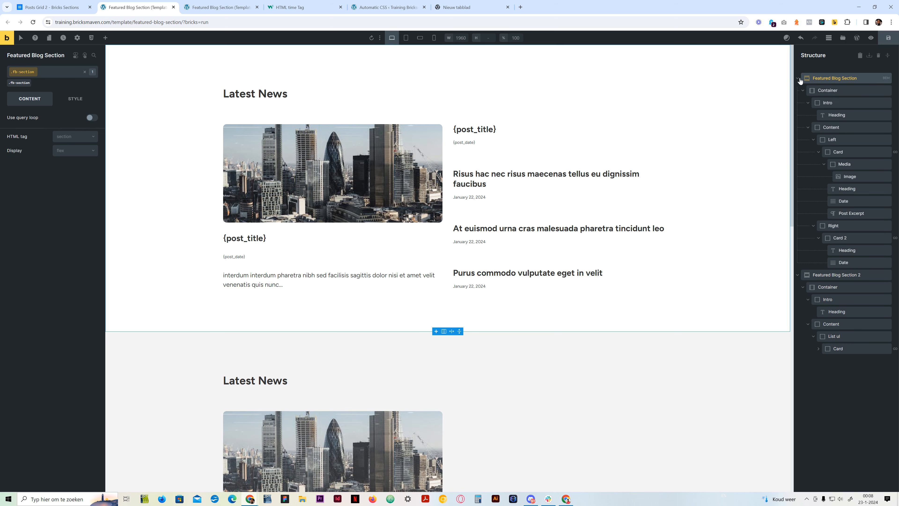
left_click(838, 151)
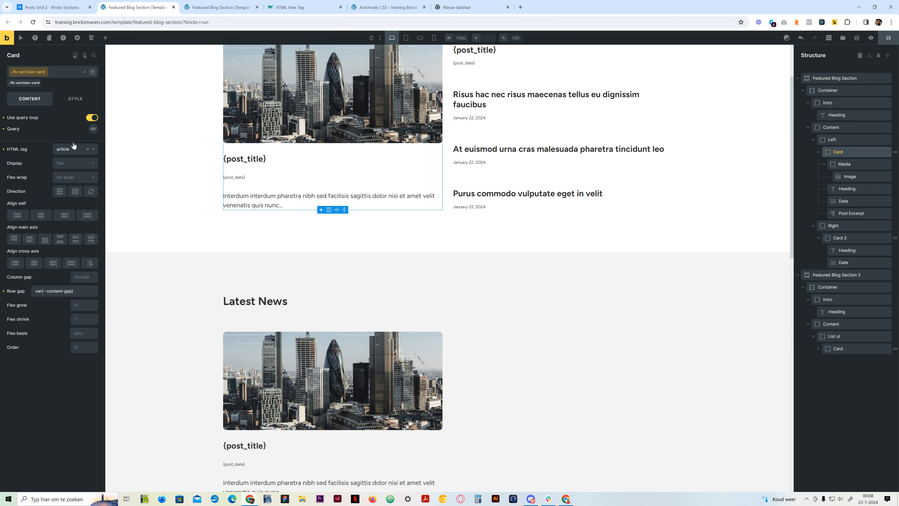
left_click(75, 101)
key("ctrl+a")
left_click(128, 354)
key("ctrl+a")
key("ctrl+c")
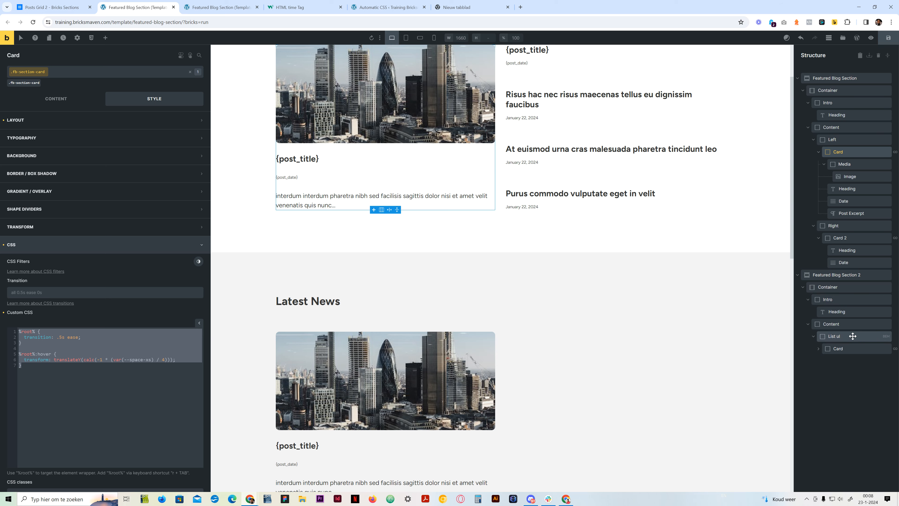
left_click(846, 349)
left_click(72, 359)
key("ctrl+v")
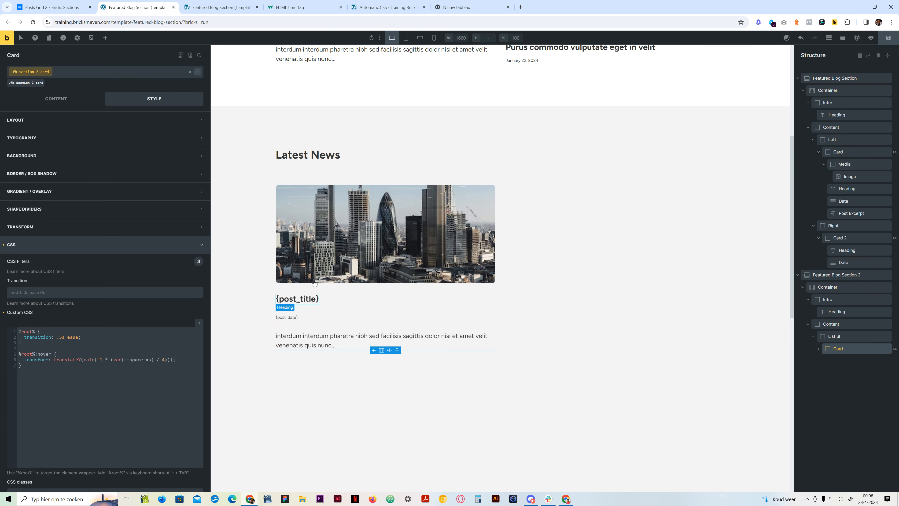
Set the posts per page in the query of the second section's Card to 5.
scroll(396, 373, "up", 5)
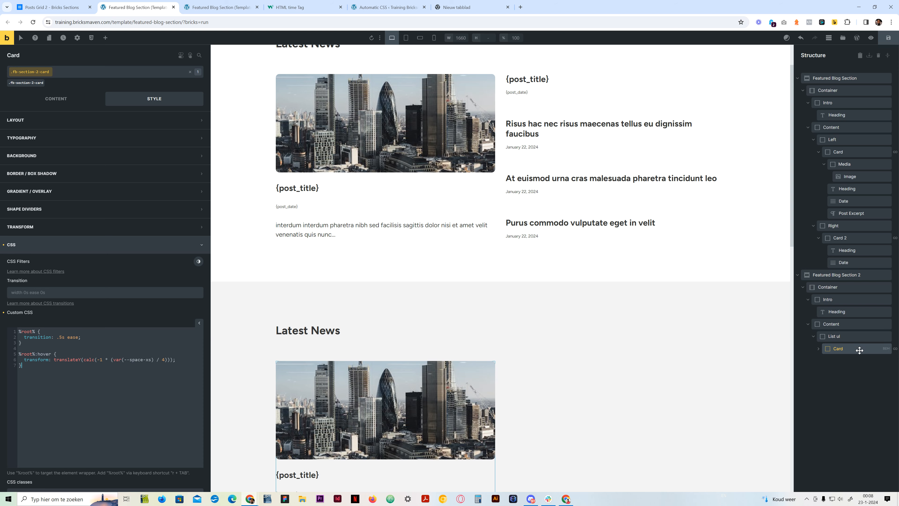
scroll(564, 369, "down", 4)
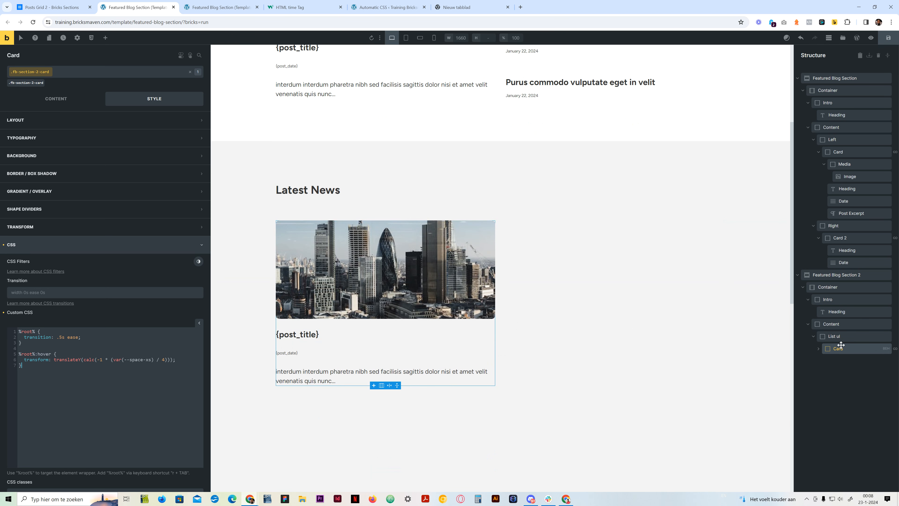
left_click(56, 98)
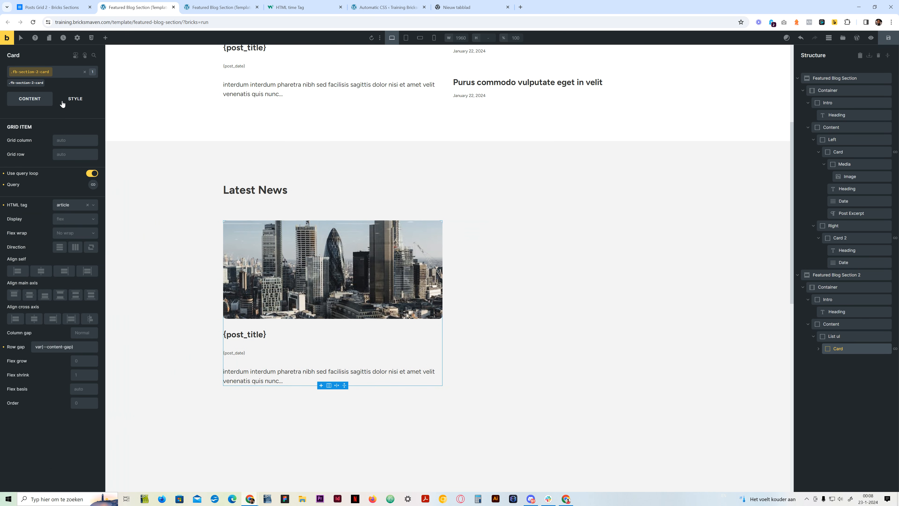
left_click(92, 185)
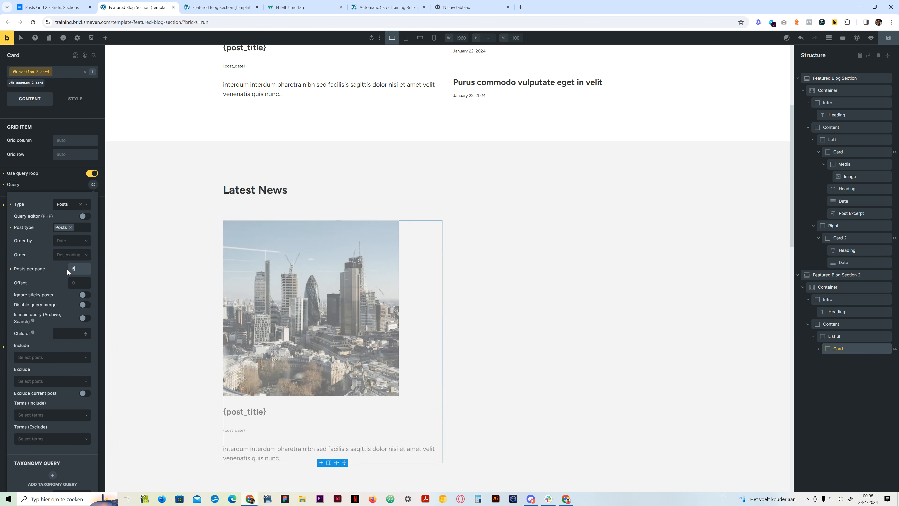
scroll(366, 280, "down", 10)
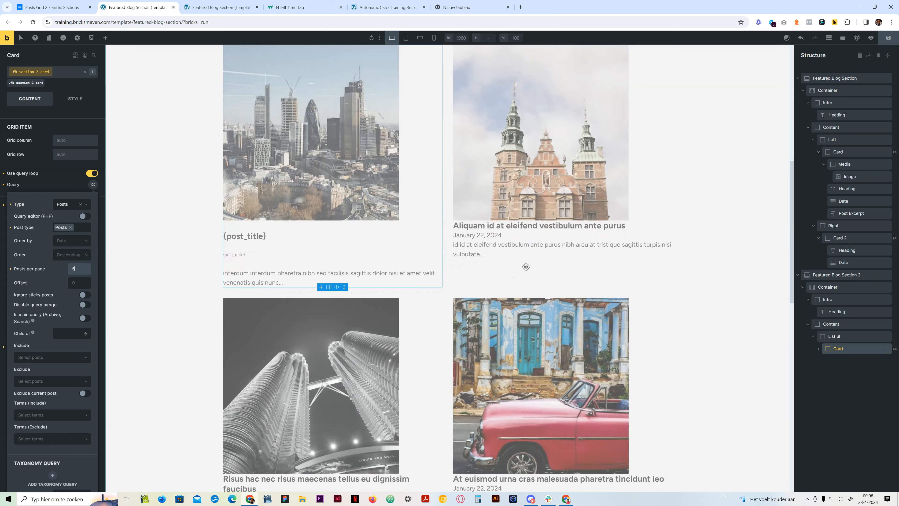
Set the fb-section-2-card__image class on the card's Image to object fit Cover and aspect ratio 16/9.
left_click(843, 349)
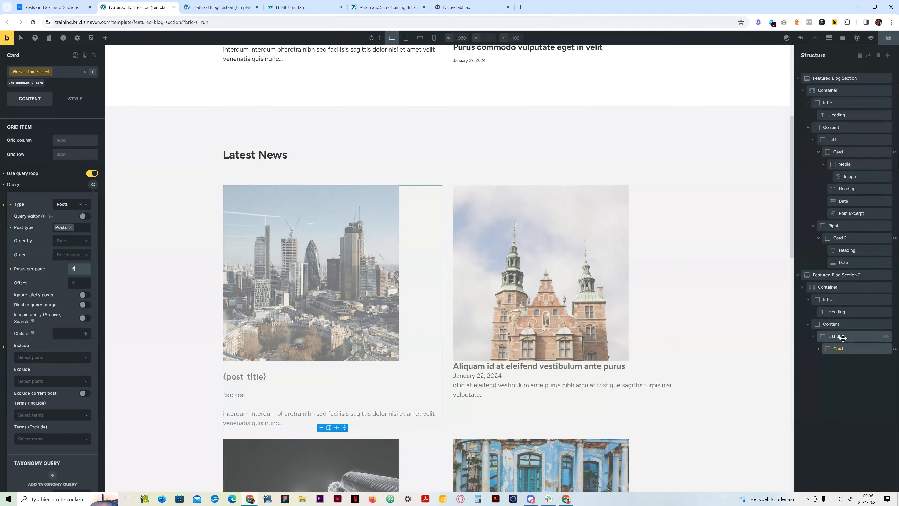
left_click(819, 349)
left_click(849, 372)
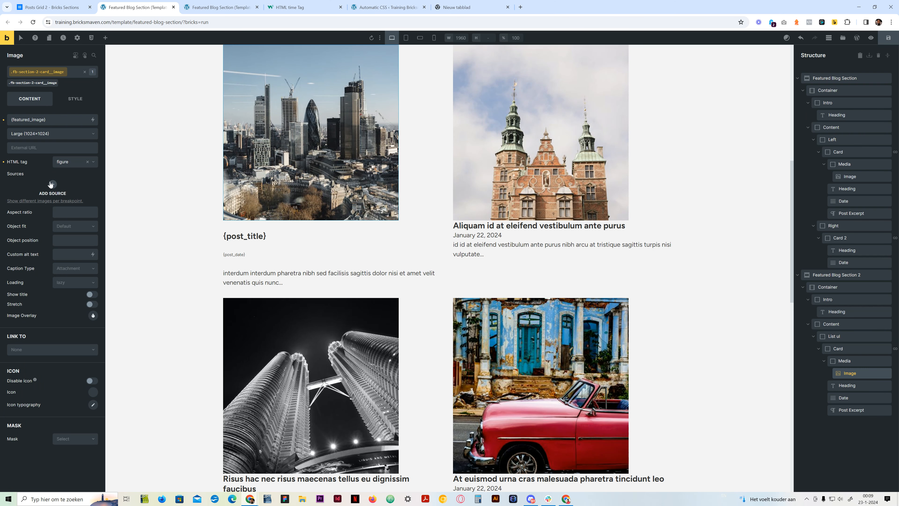
left_click(69, 228)
left_click(74, 249)
left_click(66, 208)
type("16/9")
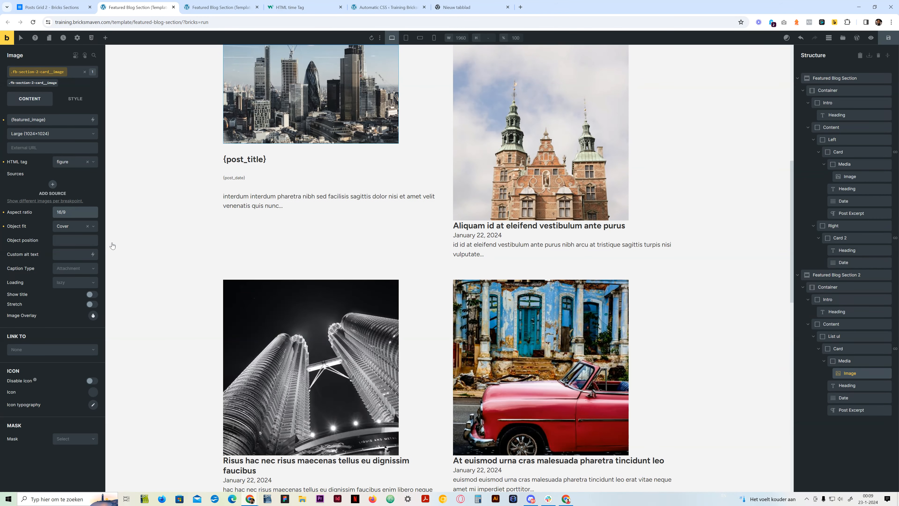
scroll(113, 245, "up", 5)
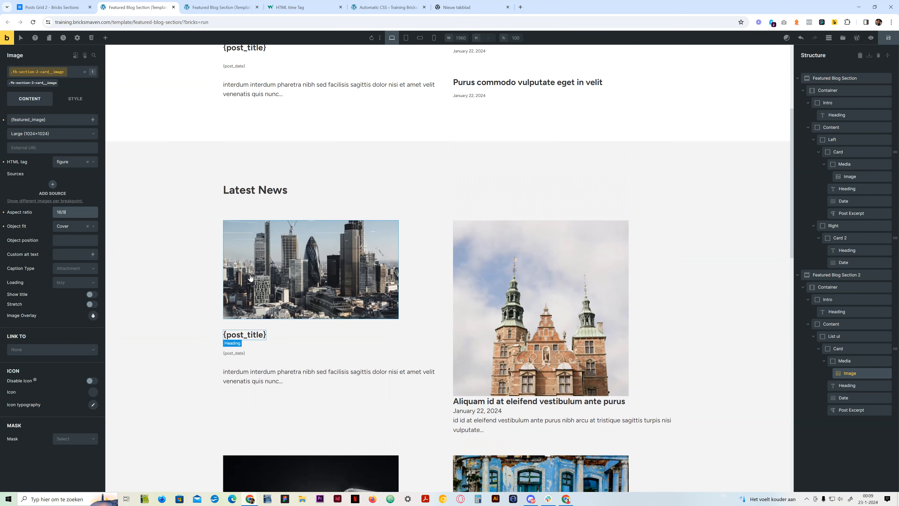
Set the size of the fb-section-2-card__image class to a width of 100% and a height of 28rem.
left_click(75, 99)
left_click(54, 120)
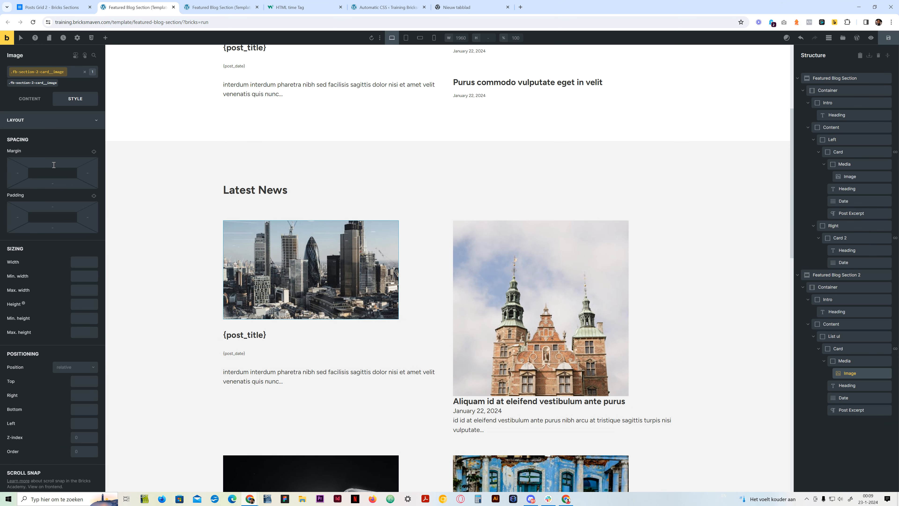
left_click(79, 264)
type("100%")
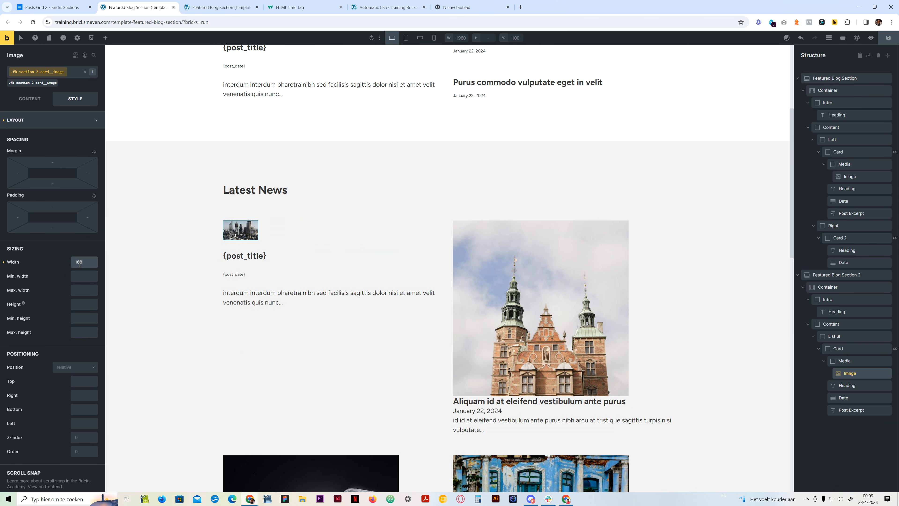
left_click(86, 305)
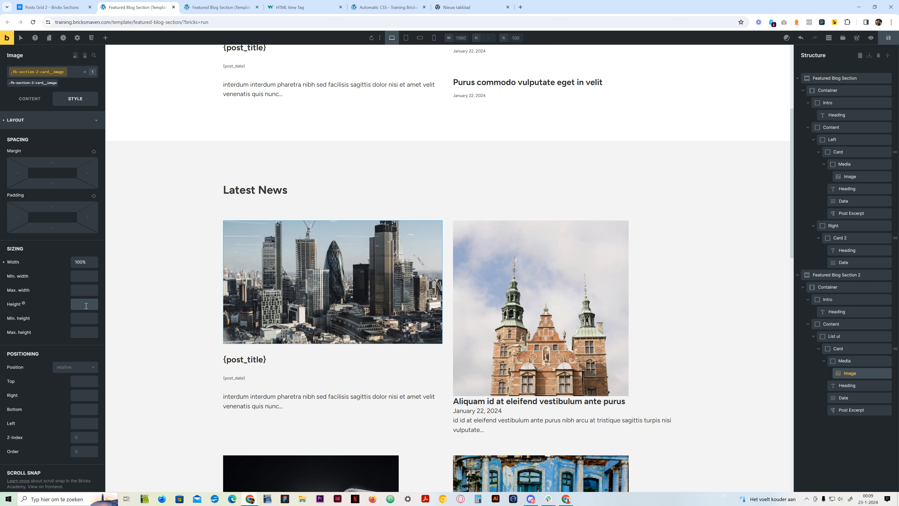
type("28rem")
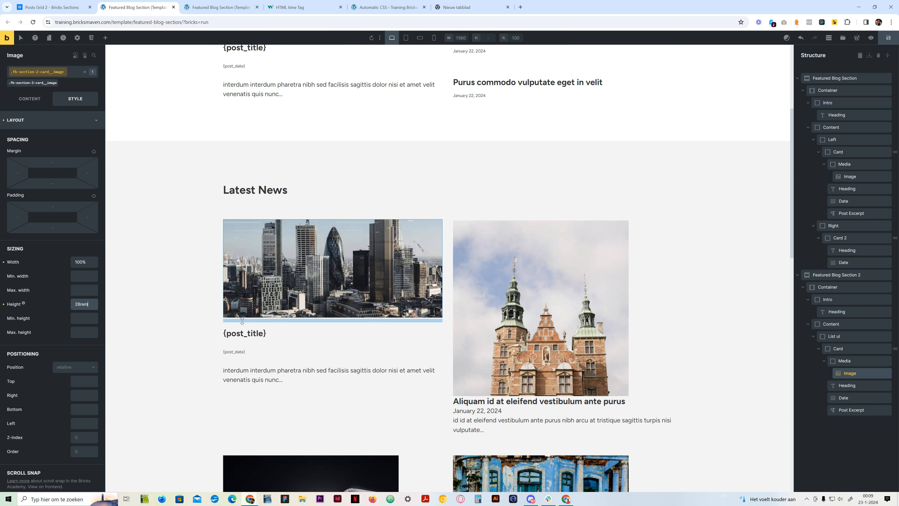
left_click(31, 120)
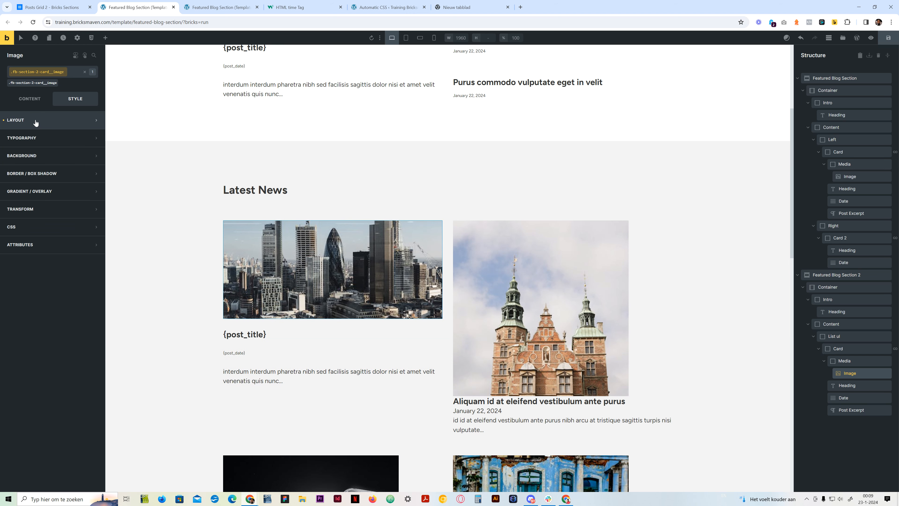
Save the template and reload the canvas, checking the second section's cards there and in the front-end preview.
scroll(624, 387, "down", 14)
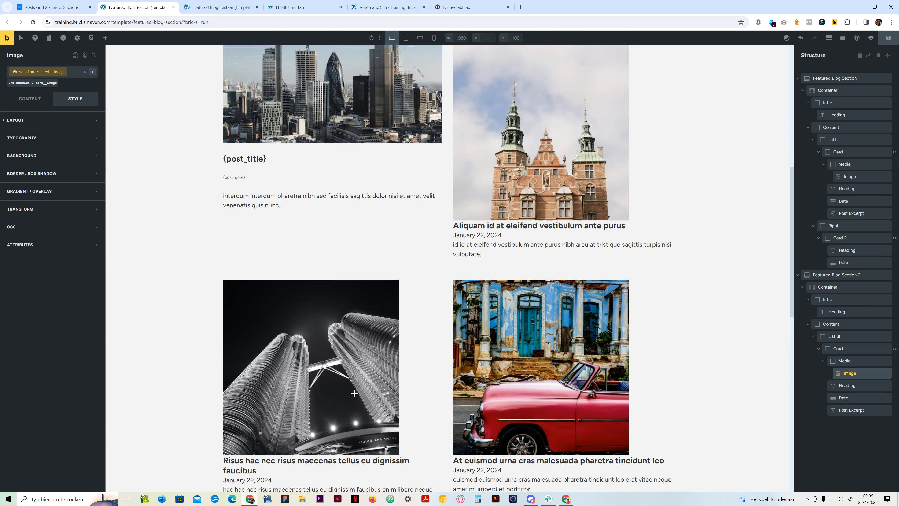
scroll(353, 394, "up", 16)
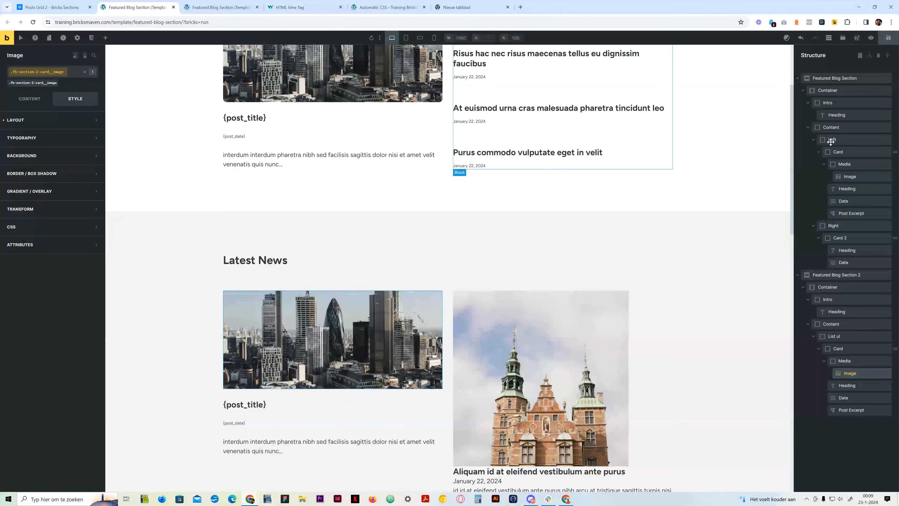
key("ctrl+s")
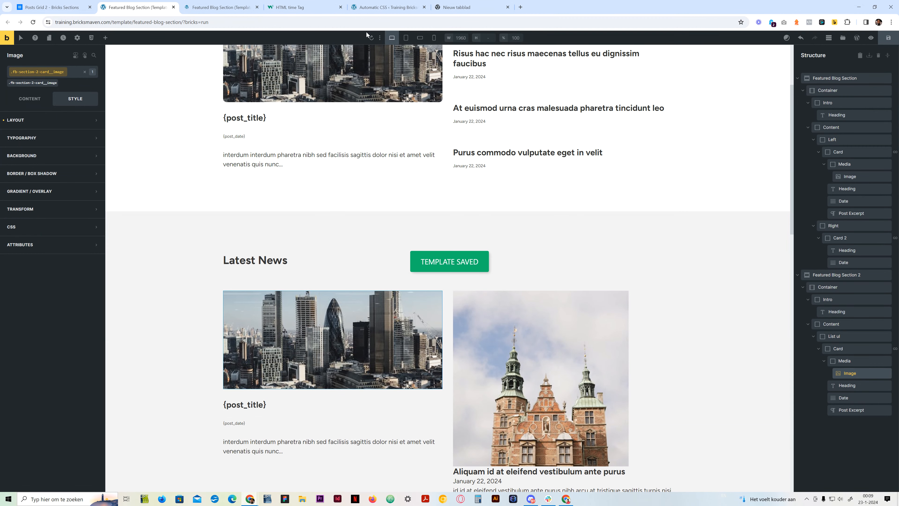
left_click(372, 38)
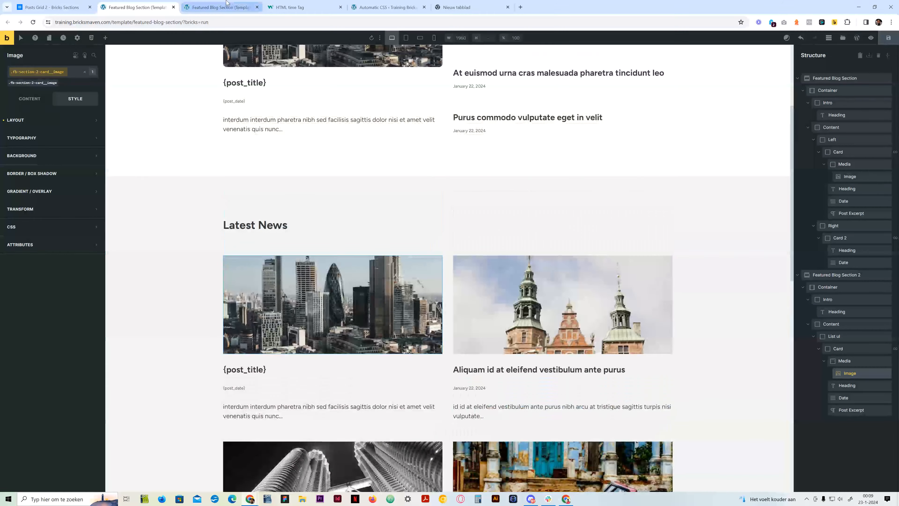
left_click(227, 2)
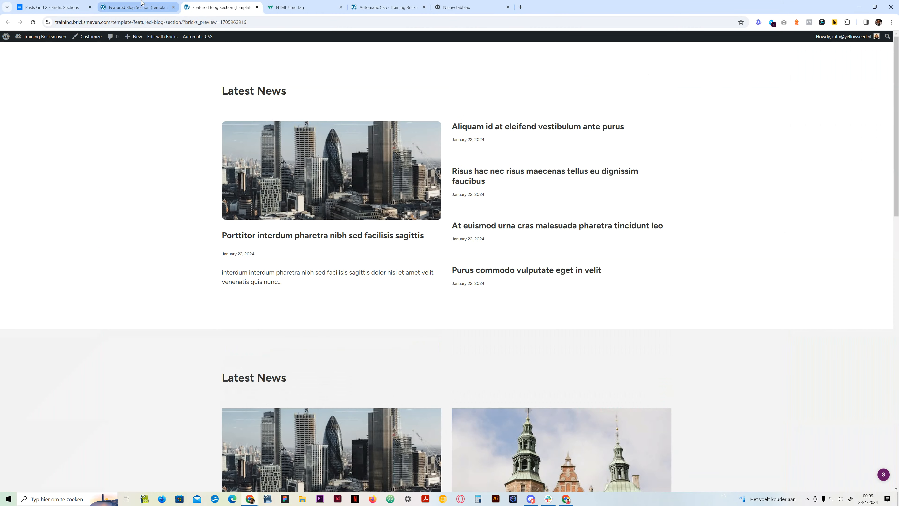
left_click(139, 7)
scroll(483, 331, "down", 5)
scroll(483, 331, "down", 3)
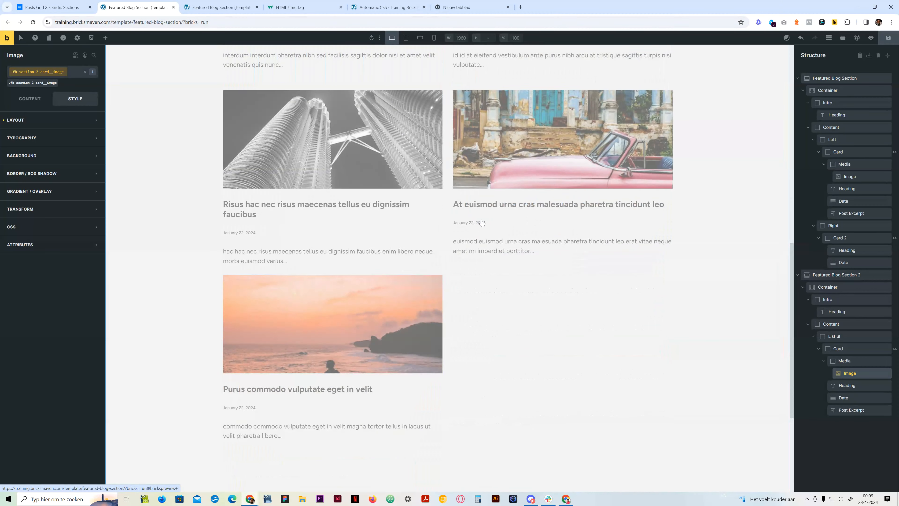
Add a %root%:first-child rule with grid-row: span 4 to the custom CSS of the second section's Card class.
scroll(346, 349, "up", 8)
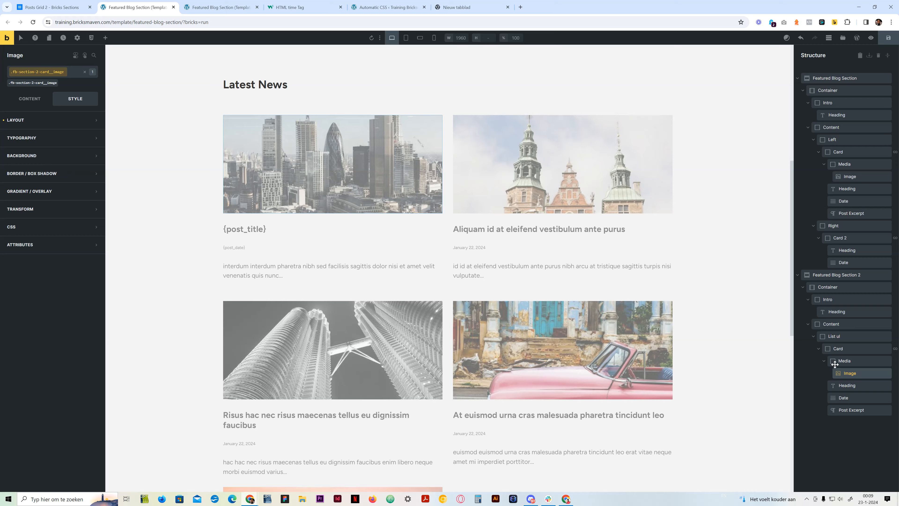
left_click(838, 349)
left_click(21, 103)
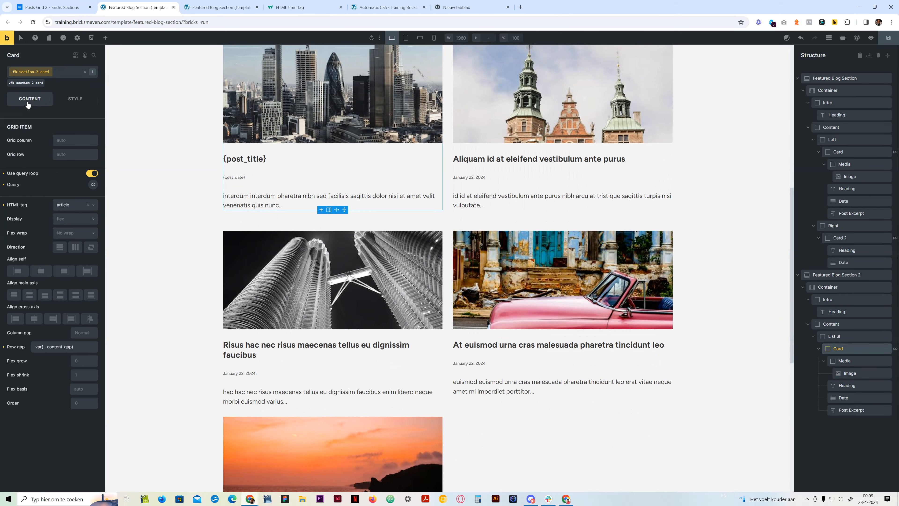
left_click(65, 153)
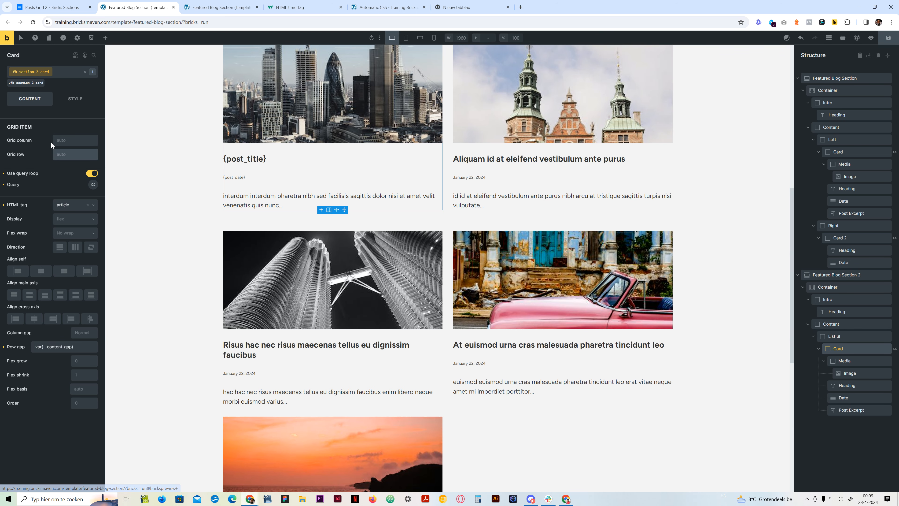
left_click(76, 98)
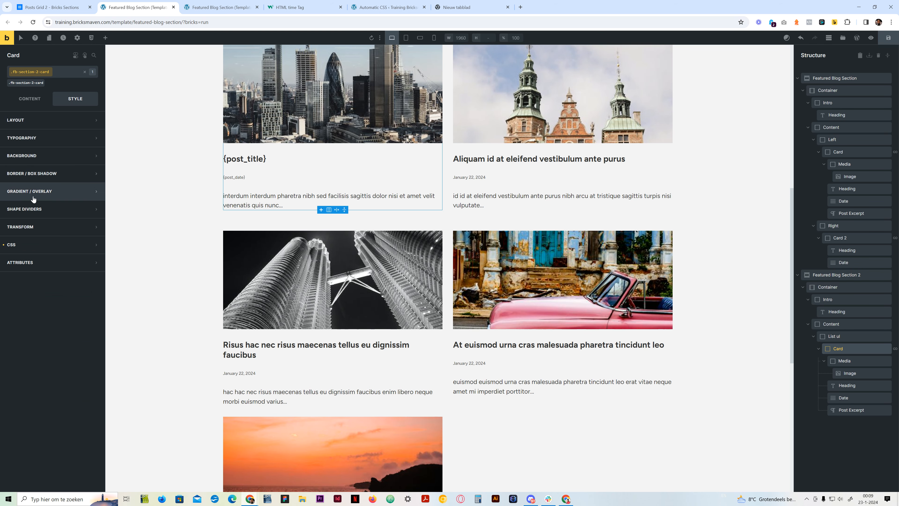
left_click(42, 244)
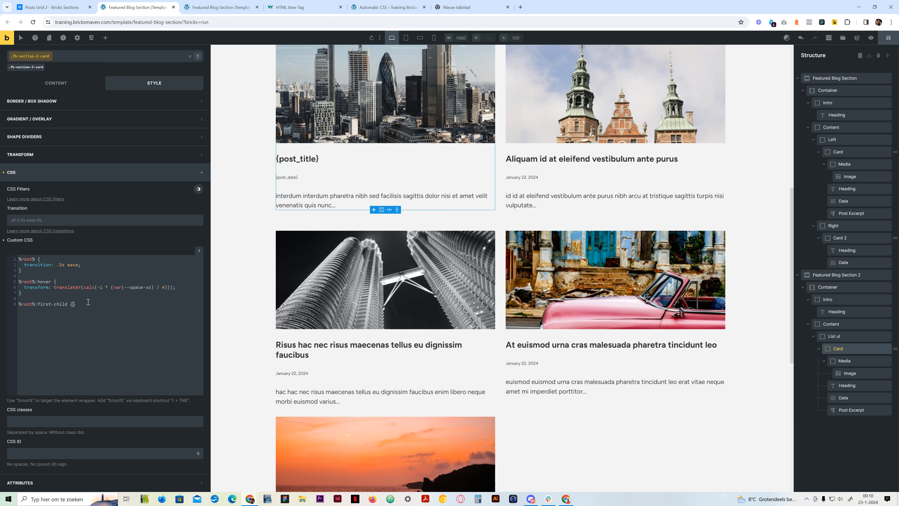
type("grid")
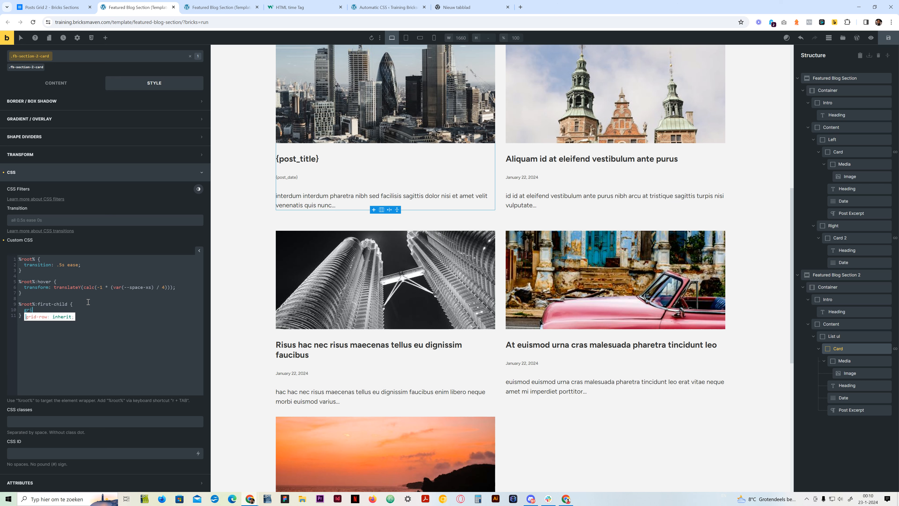
type("row: span 4;")
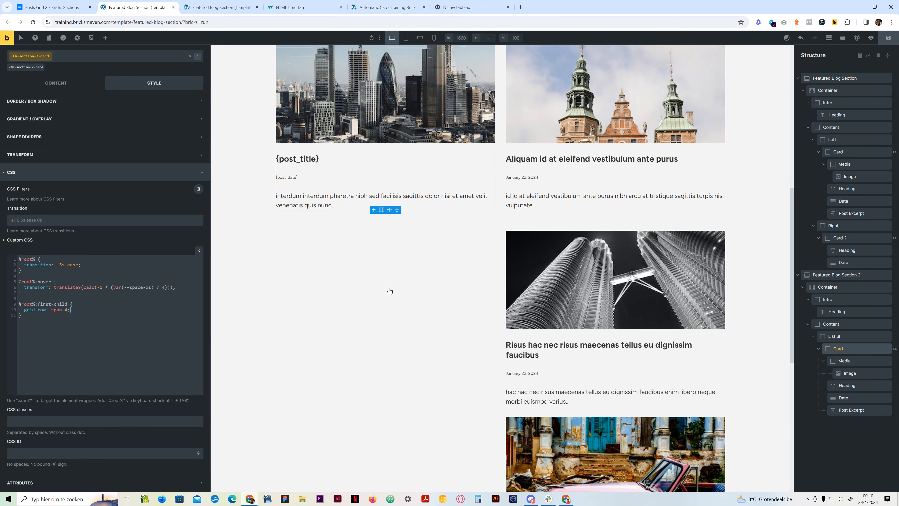
scroll(496, 333, "down", 8)
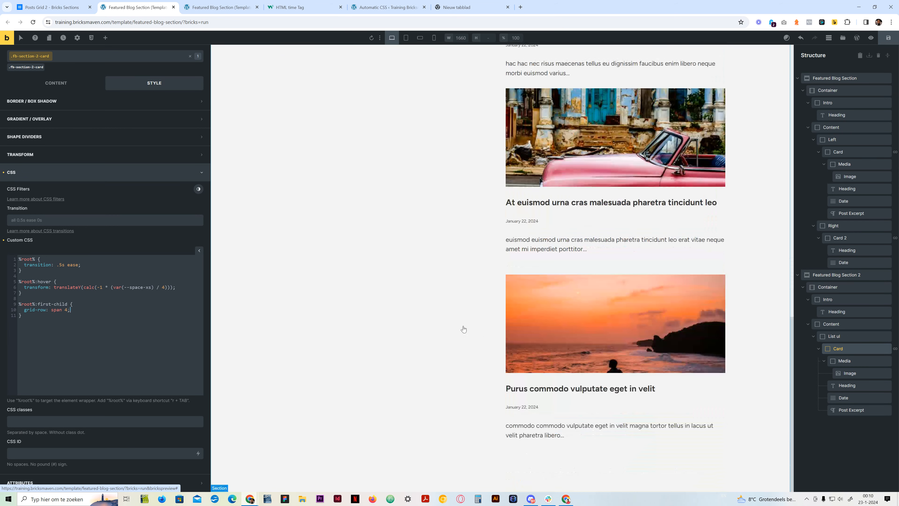
scroll(431, 327, "up", 4)
scroll(431, 333, "up", 12)
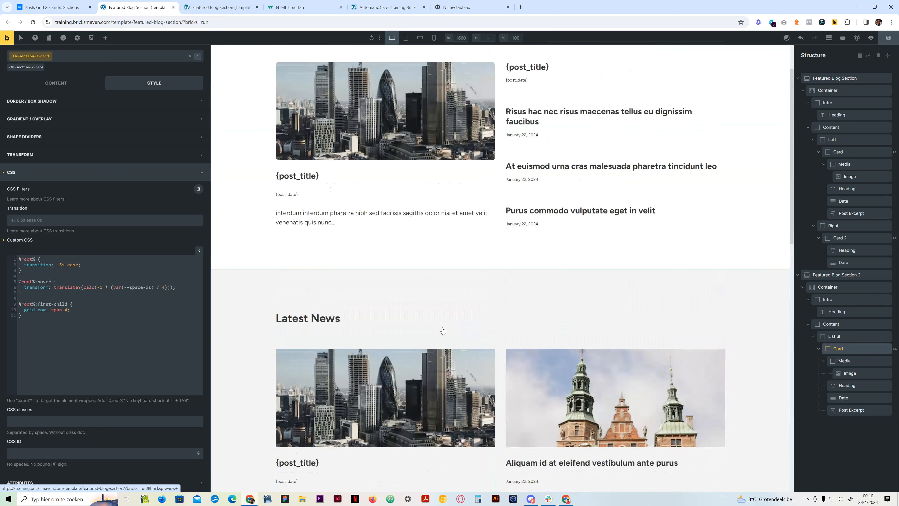
scroll(492, 319, "down", 4)
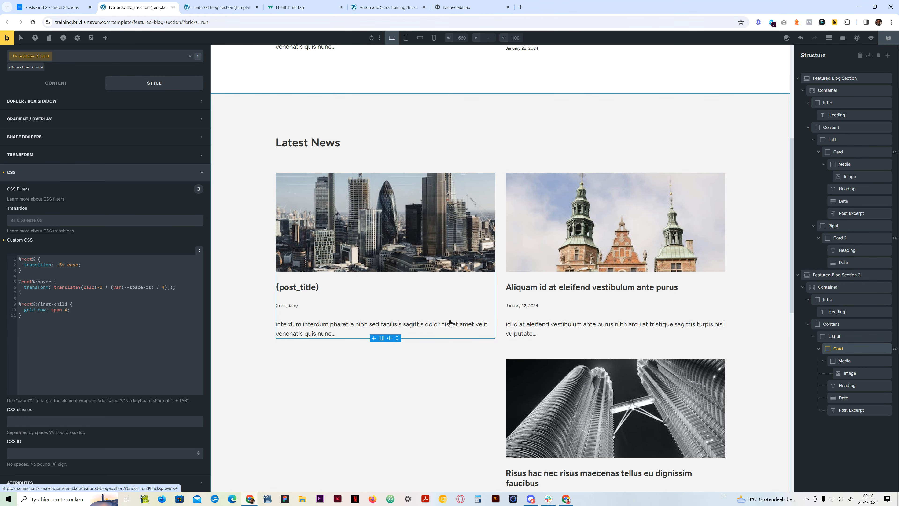
Add a custom CSS rule for %root%:nth-child(2) %root%__media with display:none to hide the second card's image.
left_click(55, 318)
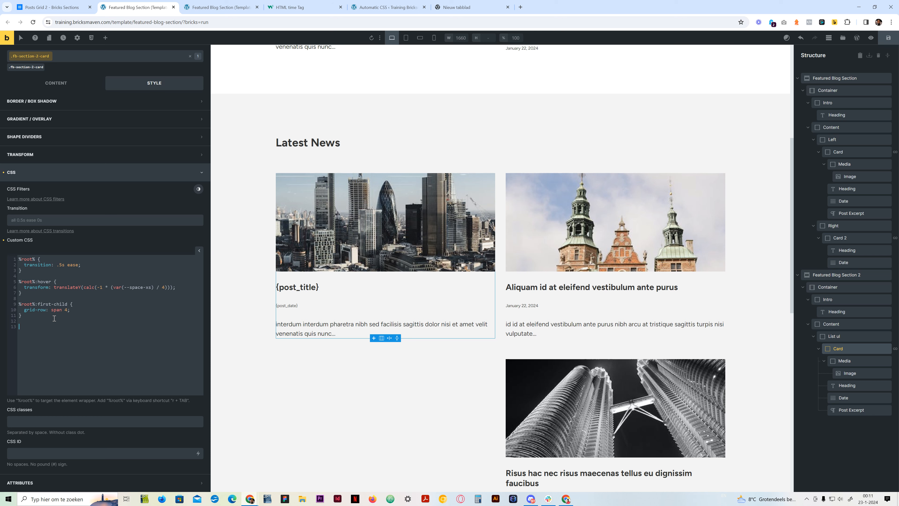
type("r")
key("Tab")
type(":nth-child(2) ")
type("r")
key("BackSpace")
type("%%root")
key("Right")
key("Right")
key("Right")
key("Right")
key("Right")
type("__media {")
key("Return")
type("dis")
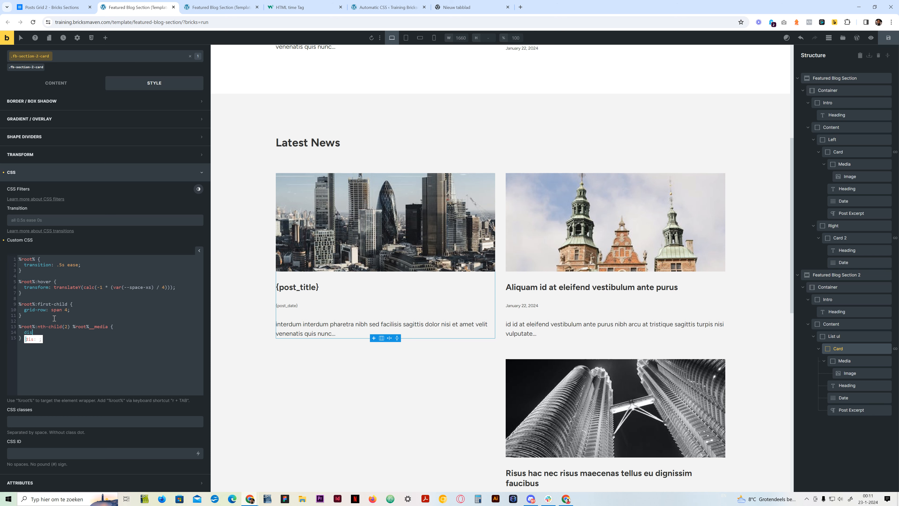
type("play:none")
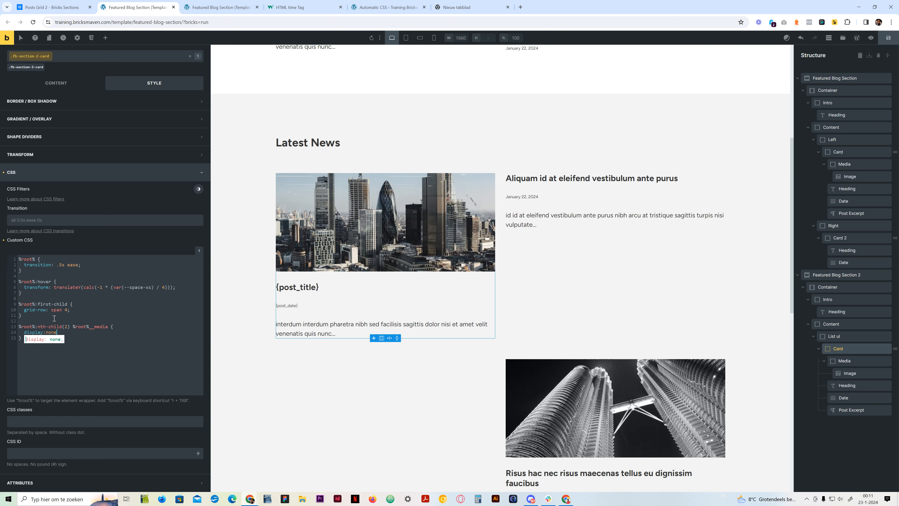
type(";")
Duplicate the nth-child(2) media rule below itself and retarget the copy to %root%__excerpt.
left_click_drag(34, 340, 16, 329)
key("ctrl+c")
left_click(49, 338)
key("Return")
key("ctrl+v")
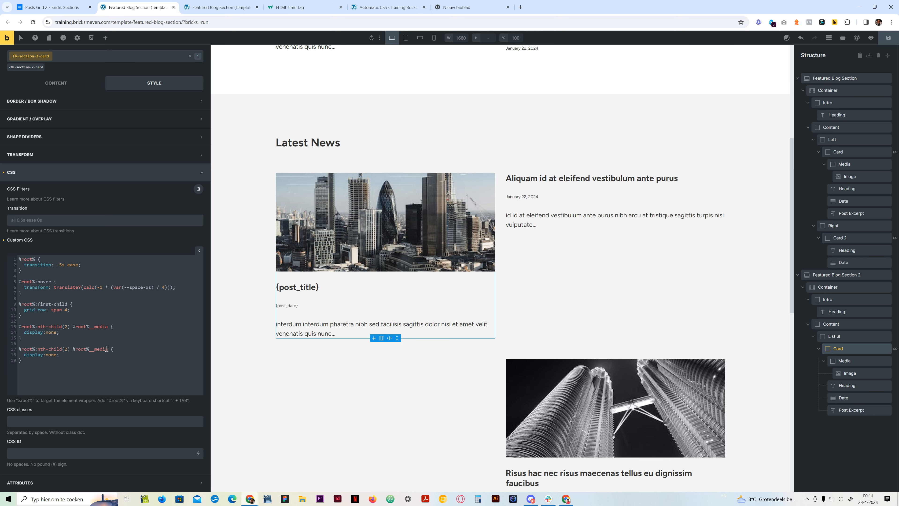
left_click_drag(108, 348, 95, 348)
type("excerpt")
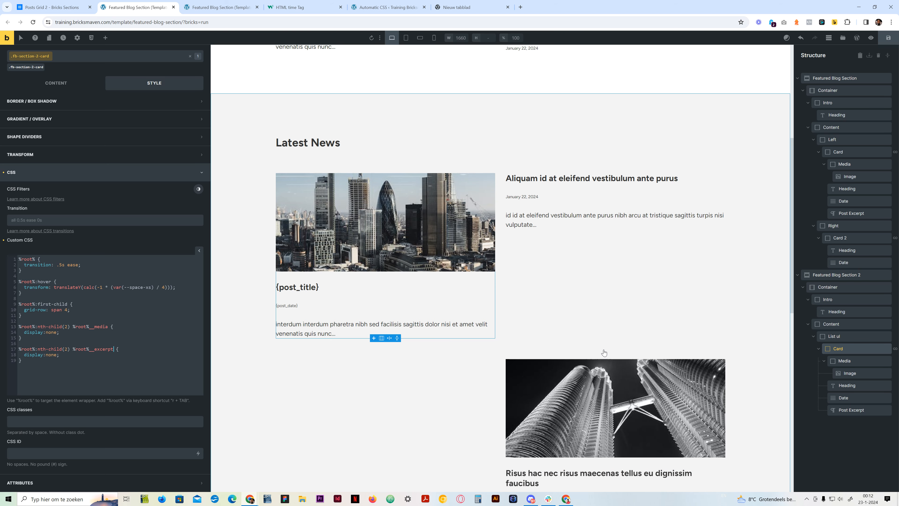
scroll(602, 351, "down", 8)
scroll(601, 356, "up", 10)
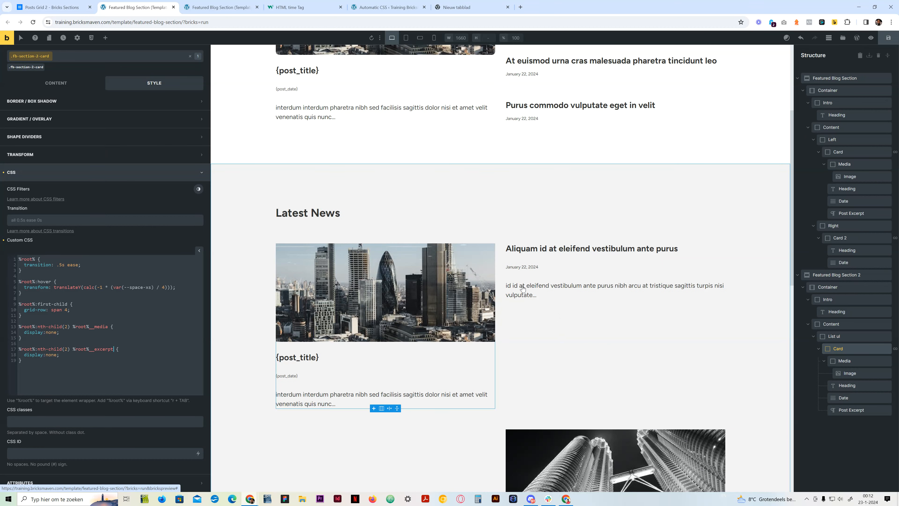
Check the Post Excerpt element's class name and correct the Card's excerpt selector to %root%__post-excerpt.
left_click(851, 410)
scroll(512, 305, "down", 2)
scroll(513, 305, "down", 8)
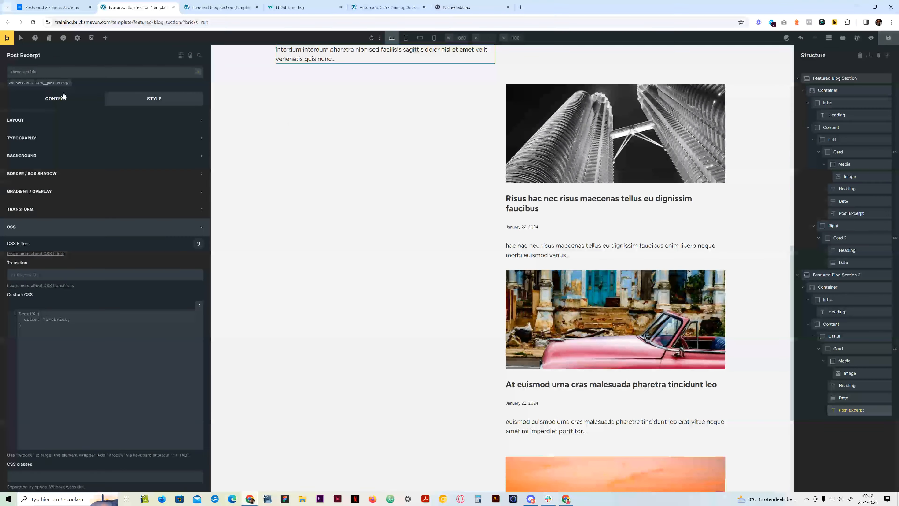
scroll(565, 289, "up", 5)
scroll(565, 289, "up", 6)
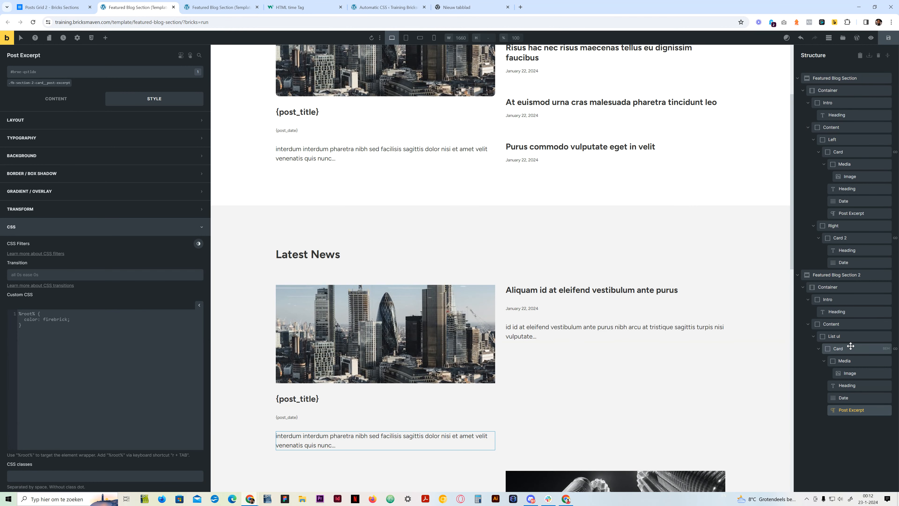
left_click(838, 349)
left_click(96, 422)
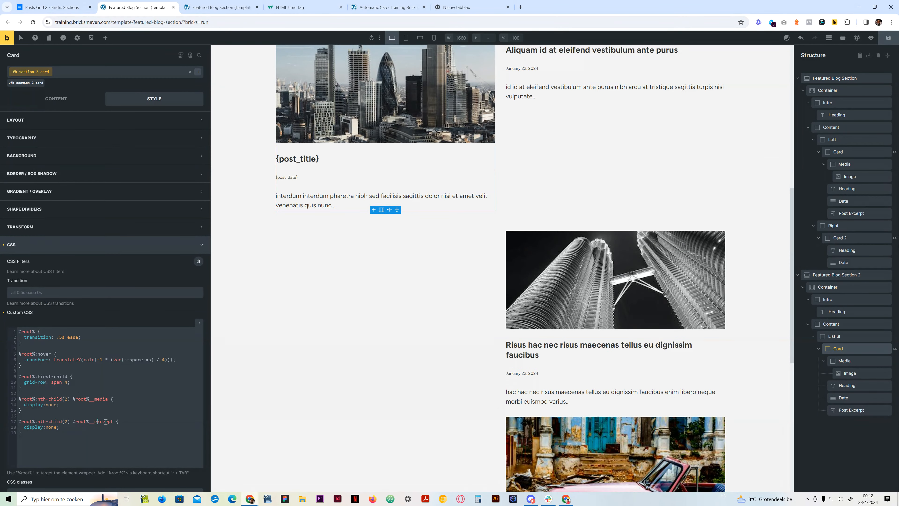
type("post-")
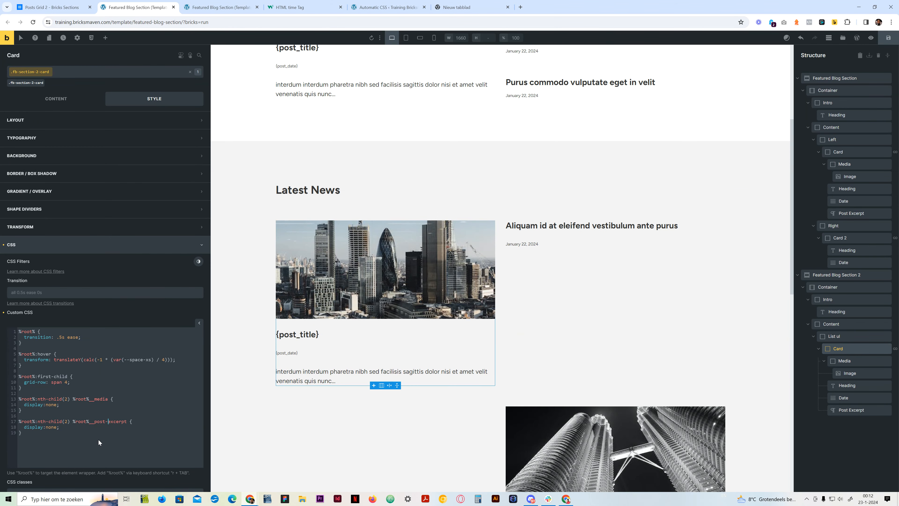
Extend the media rule's selector list with %root%__media selectors for nth-child(3), nth-child(4) and nth-child(5).
scroll(99, 440, "down", 2)
left_click_drag(108, 326, 19, 328)
key("ctrl+c")
key("Right")
type(",")
key("ctrl+v")
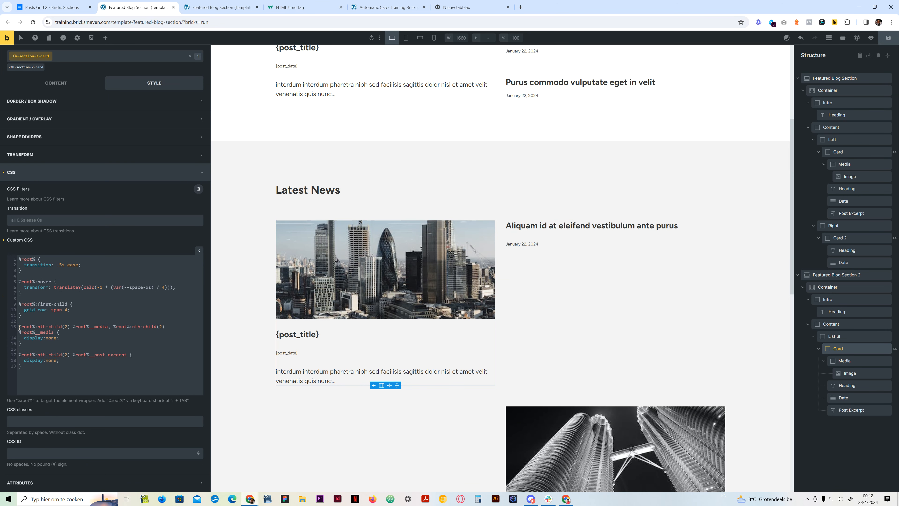
double_click(161, 326)
type("3")
type(",")
key("ctrl+v")
double_click(104, 332)
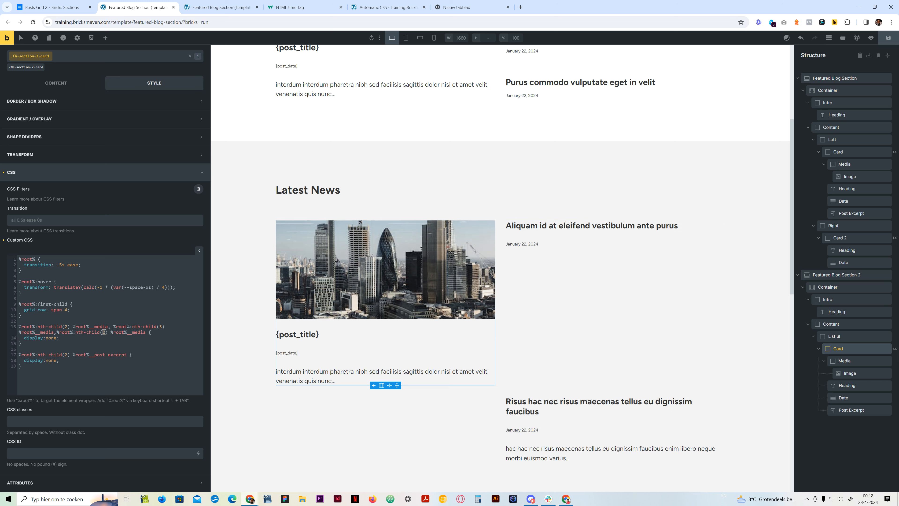
type("4")
left_click(56, 332)
left_click(151, 332)
key("ctrl+v")
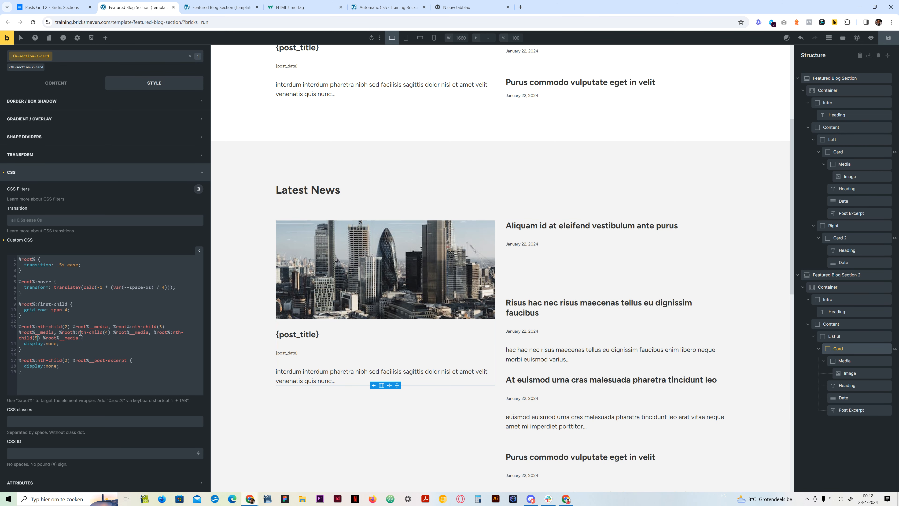
Append three more copies of the nth-child(2) post-excerpt selector to the excerpt rule.
left_click_drag(127, 360, 19, 360)
key("Right")
type("m")
key("ctrl+v")
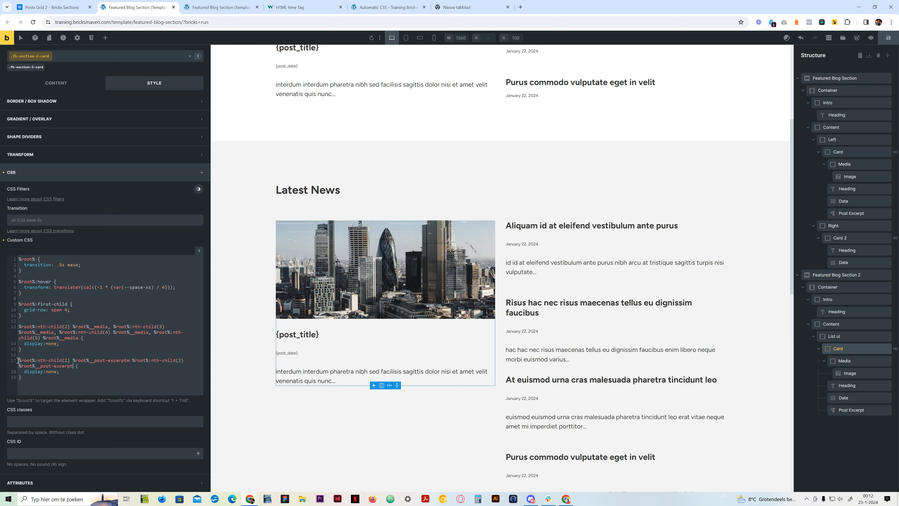
type("m")
key("ctrl+v")
type("m")
key("ctrl+v")
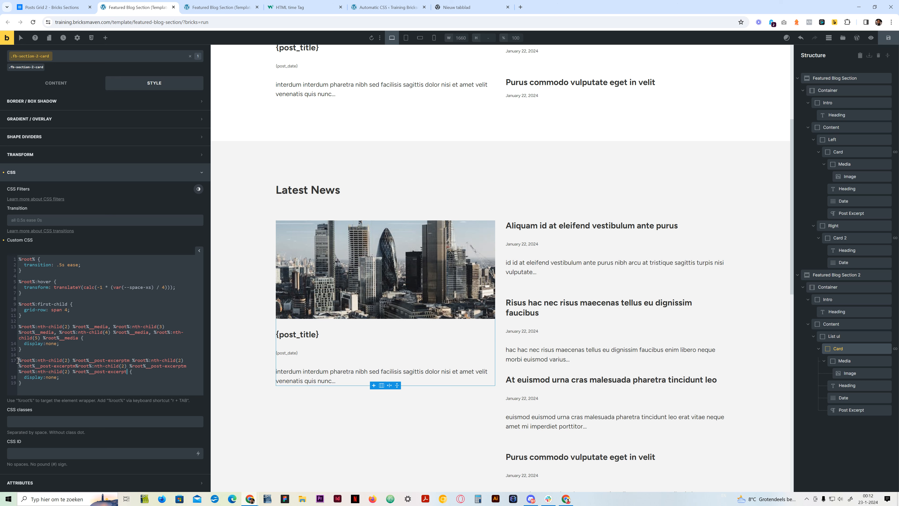
Renumber the copied post-excerpt selectors to nth-child(3), nth-child(4) and nth-child(5), separating all four with commas.
left_click(75, 365)
key("BackSpace")
type(",")
key("BackSpace")
type("3")
left_click(127, 366)
key("BackSpace")
type("4")
left_click(68, 372)
key("BackSpace")
type("5")
scroll(243, 387, "down", 2)
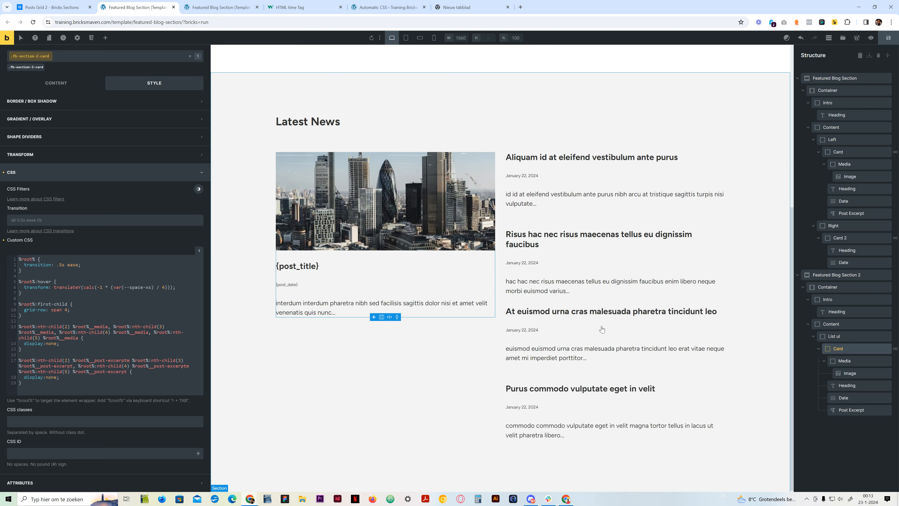
left_click(177, 376)
left_click(195, 368)
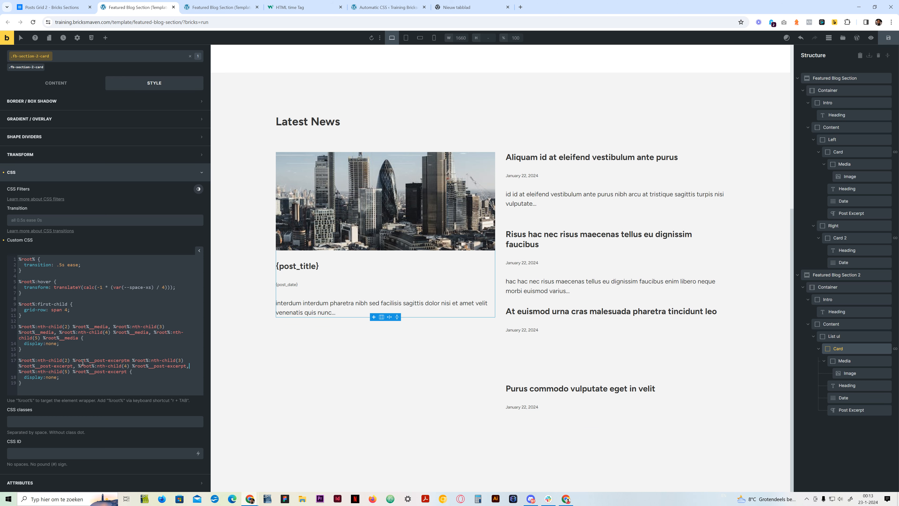
left_click(131, 359)
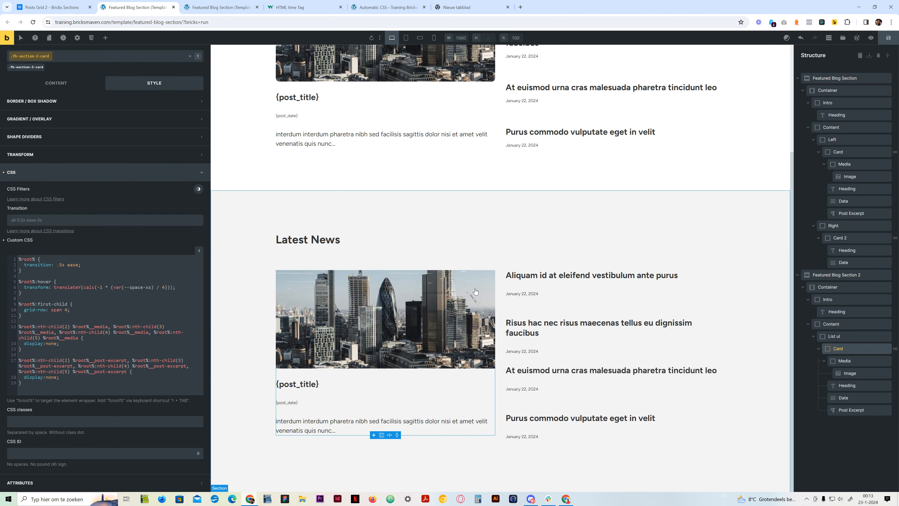
Start a new %root% selector below the first-child rule and comment out both nth-child display:none rules.
left_click(90, 377)
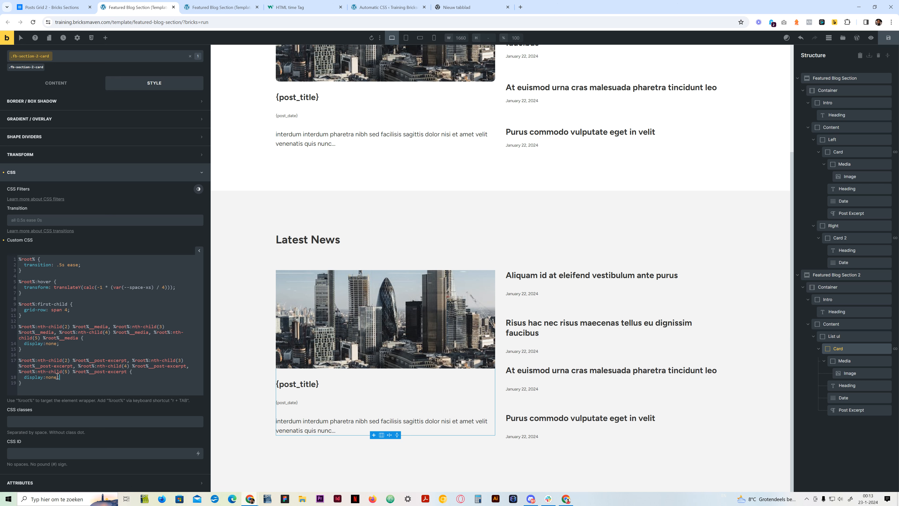
key("Return")
key("Return")
key("Return")
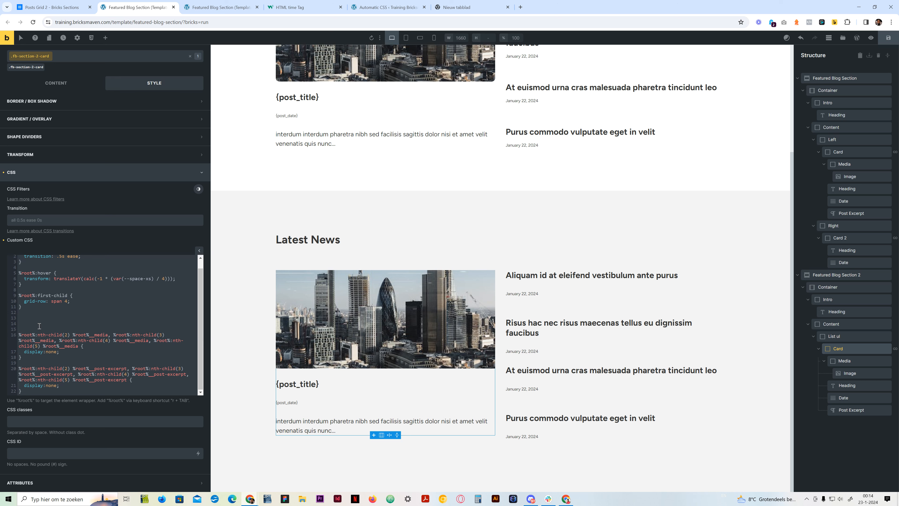
left_click(23, 319)
key("Tab")
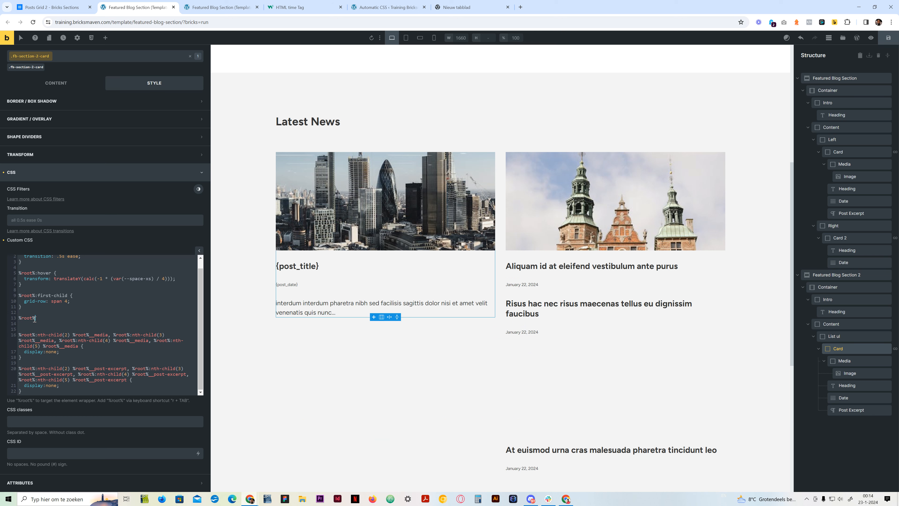
left_click(27, 330)
type("/")
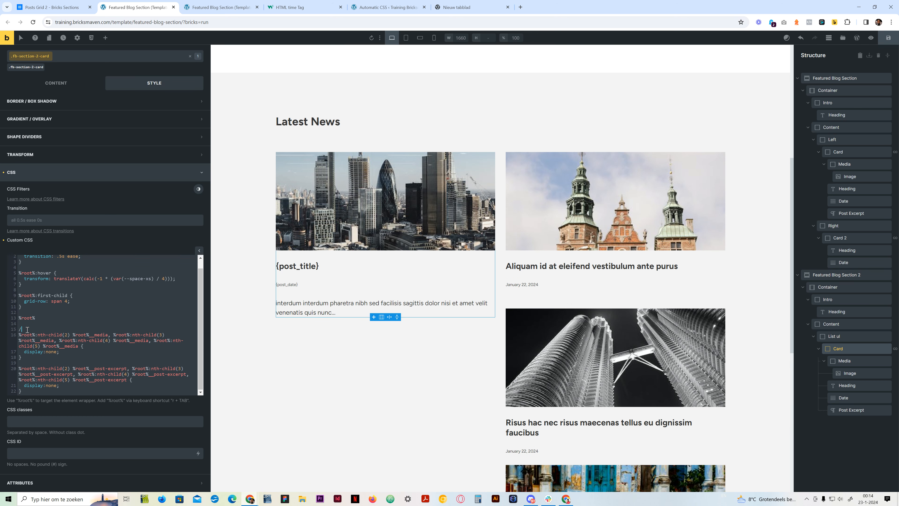
type("*")
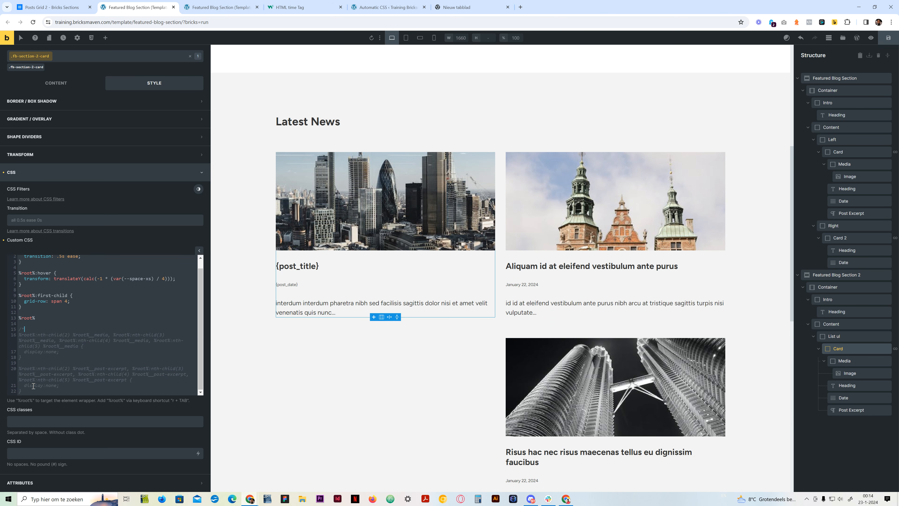
key("Return")
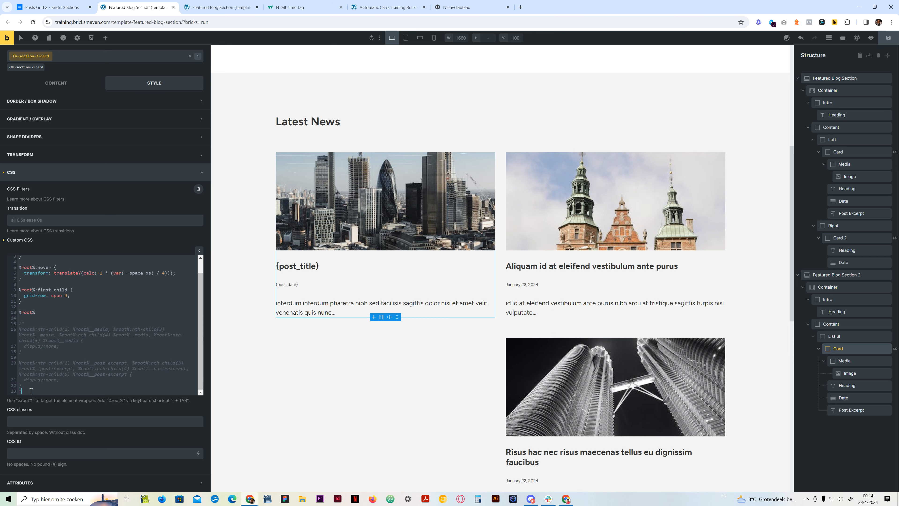
Complete the new selector as %root%:not(:first-child) %root%__media and give the rule display:none, copied from the commented-out code.
left_click(39, 311)
type(":not():first-child")
type("r")
key("BackSpace")
type("%%")
type("root%")
type("__media")
type("{")
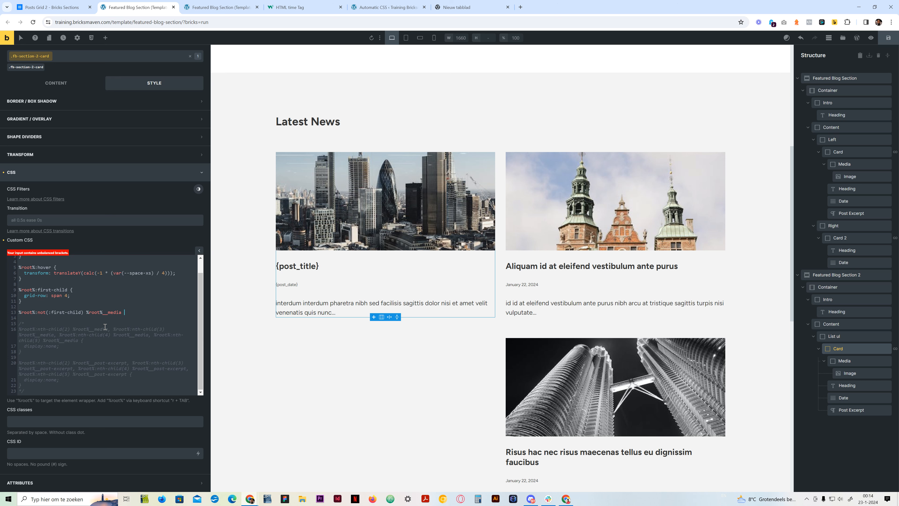
key("Return")
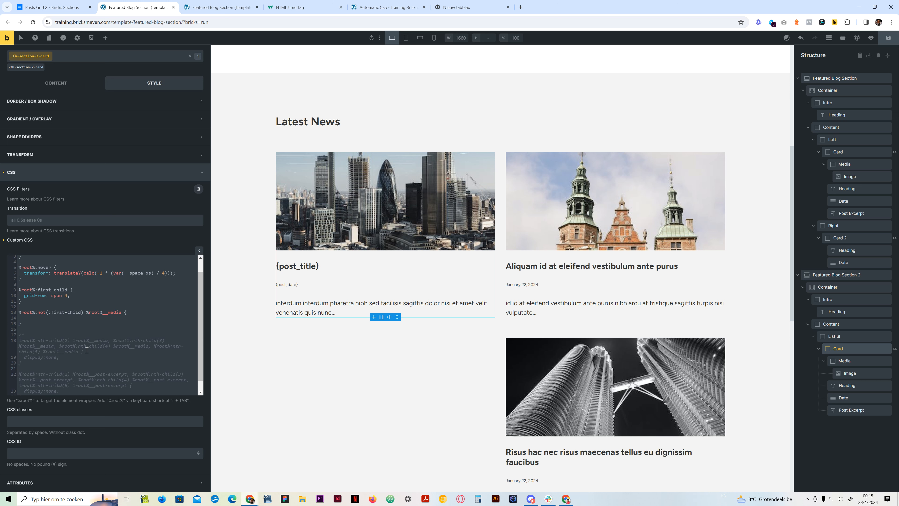
left_click_drag(60, 357, 26, 360)
left_click(36, 320)
key("ctrl+v")
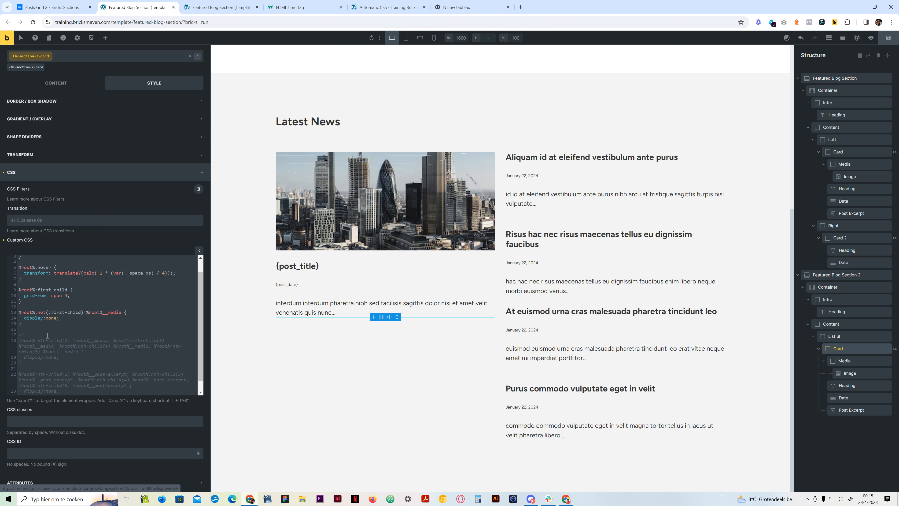
Duplicate the :not(:first-child) media rule below itself and change the copy's selector to %root%__post-excerpt.
left_click_drag(22, 323, 11, 316)
key("ctrl+c")
key("Right")
key("Return")
key("Return")
key("ctrl+v")
left_click_drag(121, 335, 108, 335)
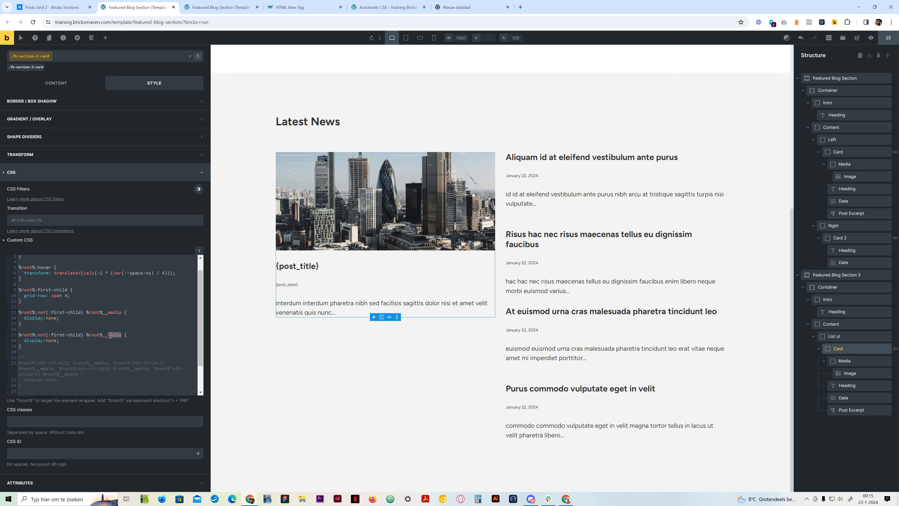
type("post-excerpt")
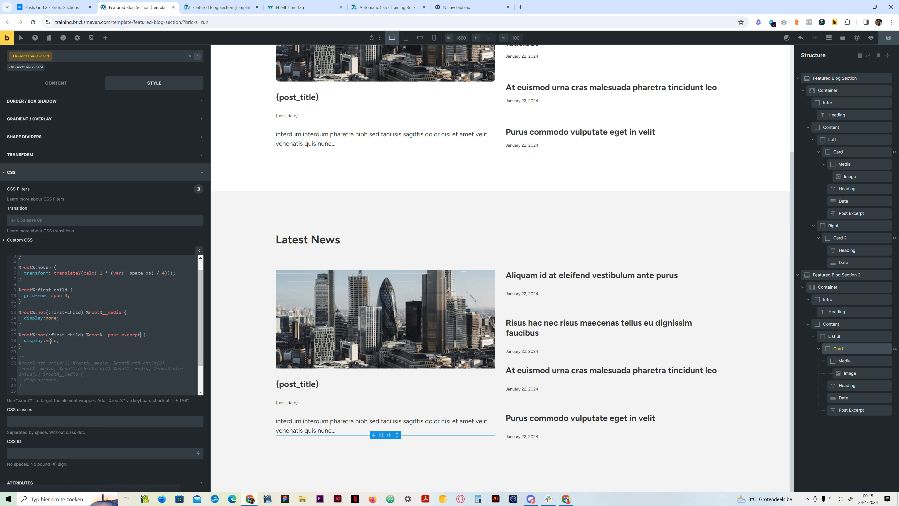
Delete the commented-out nth-child rules from the end of the card's custom CSS.
left_click_drag(19, 313, 59, 318)
left_click(60, 319)
scroll(38, 329, "down", 1)
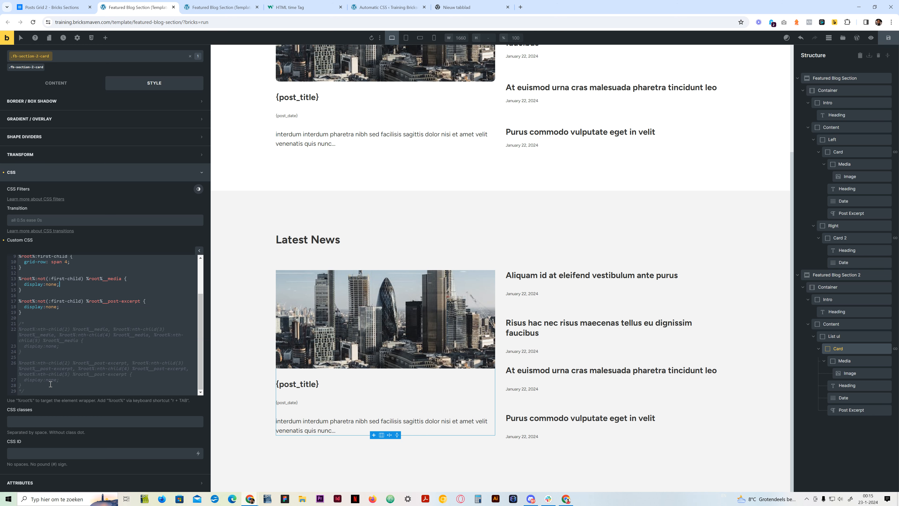
left_click_drag(32, 387, 11, 324)
key("BackSpace")
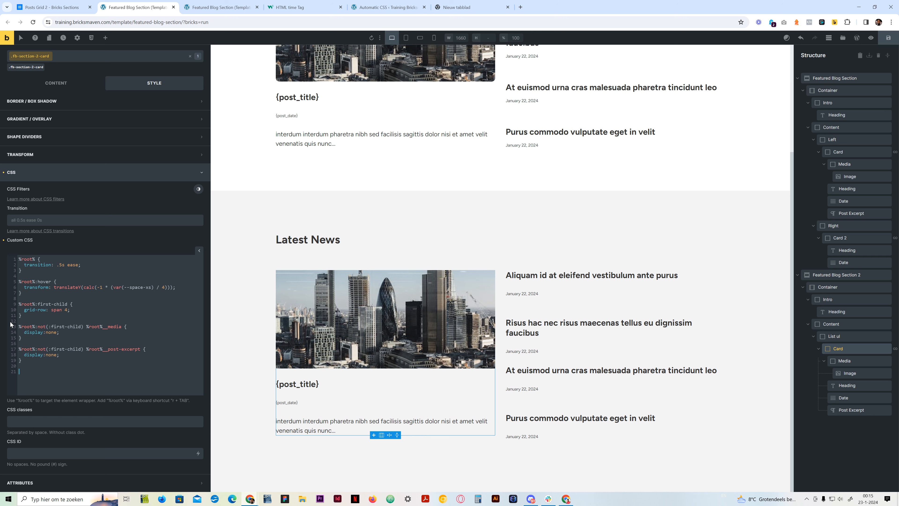
At the mobile landscape breakpoint, set the grid template columns of the second section's List ul to var(--grid-1).
left_click(406, 38)
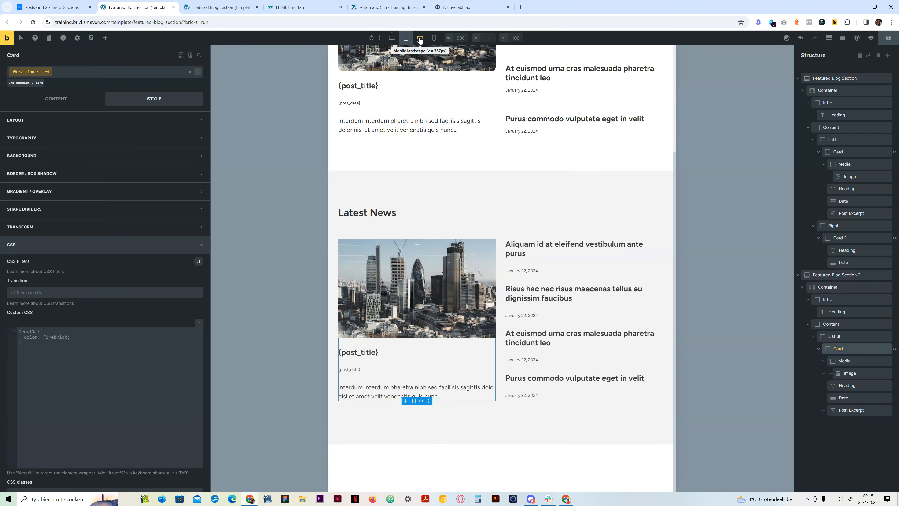
left_click(420, 38)
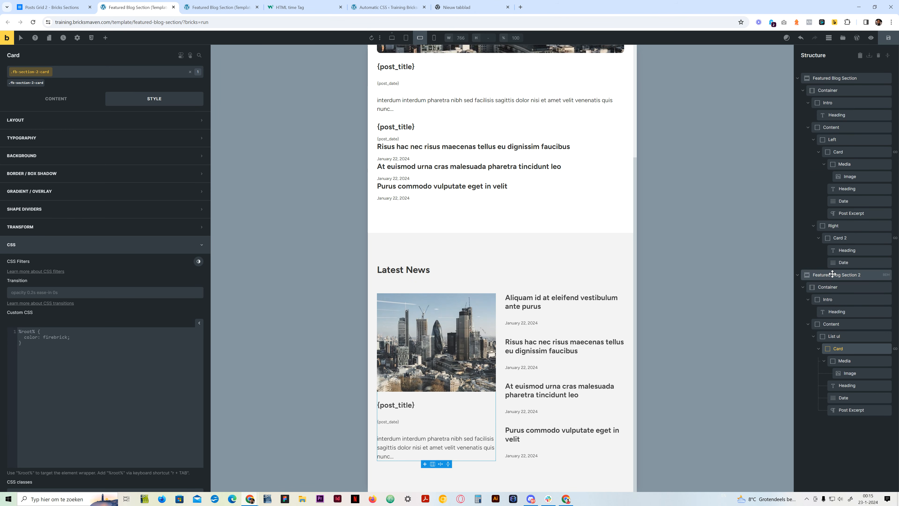
left_click(838, 335)
left_click(57, 99)
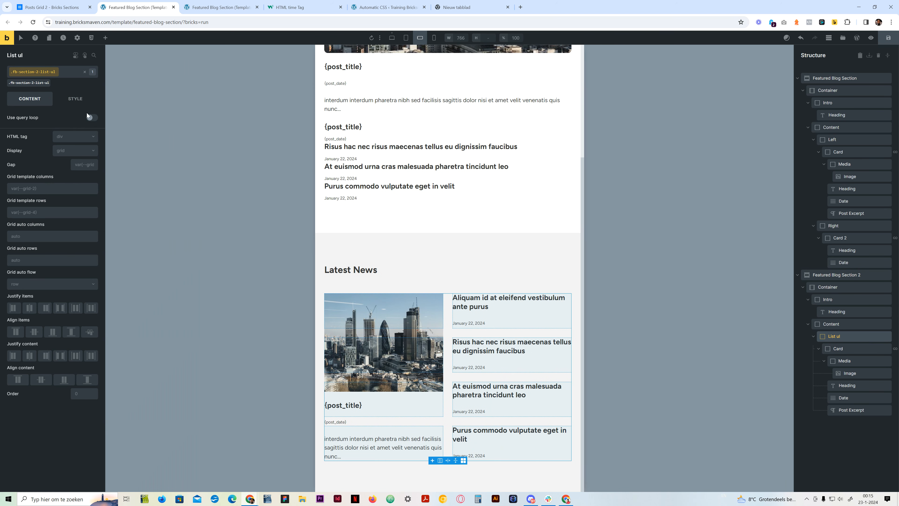
left_click(51, 187)
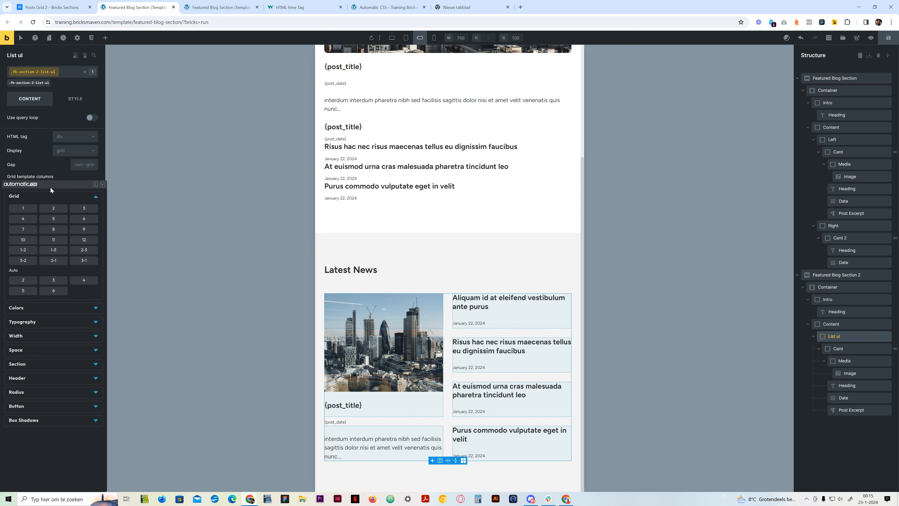
left_click(29, 208)
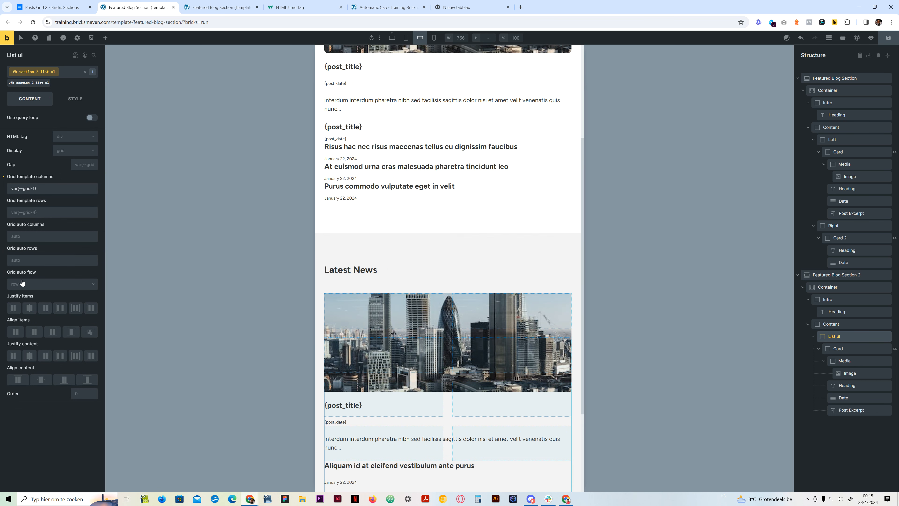
Set the List ul's grid template rows to unset at the mobile landscape breakpoint.
left_click(43, 212)
type("none")
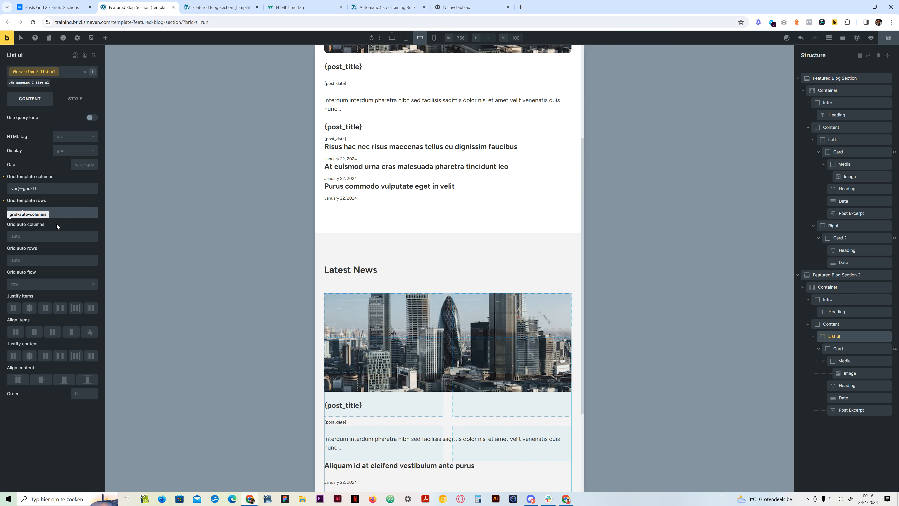
key("ctrl+a")
type("unset")
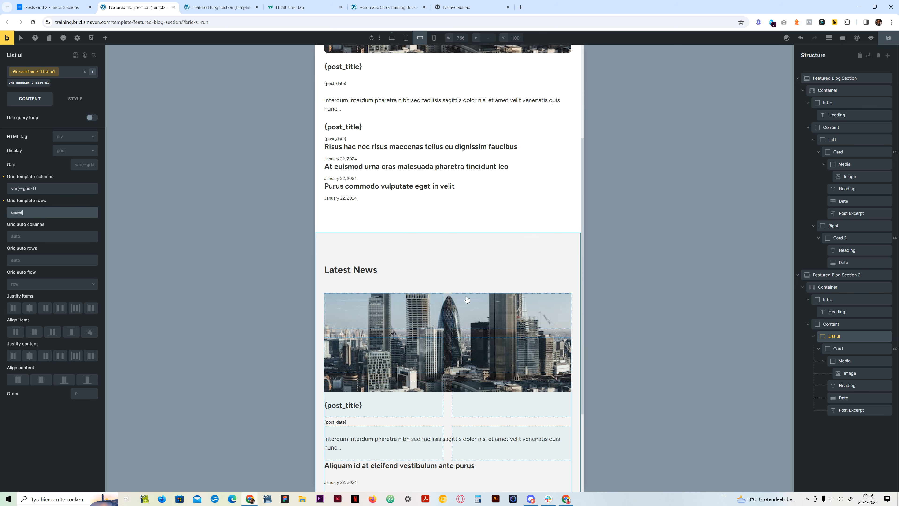
scroll(455, 350, "down", 3)
scroll(455, 351, "down", 1)
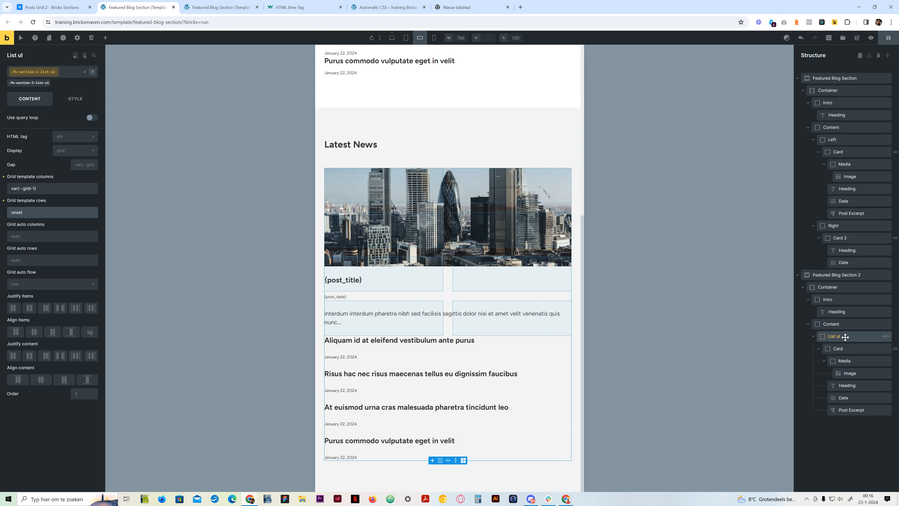
left_click(392, 37)
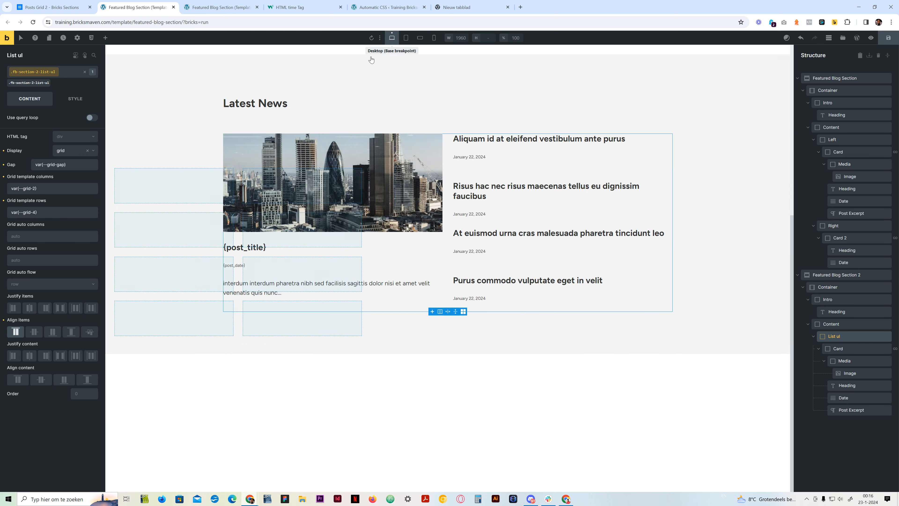
left_click(74, 98)
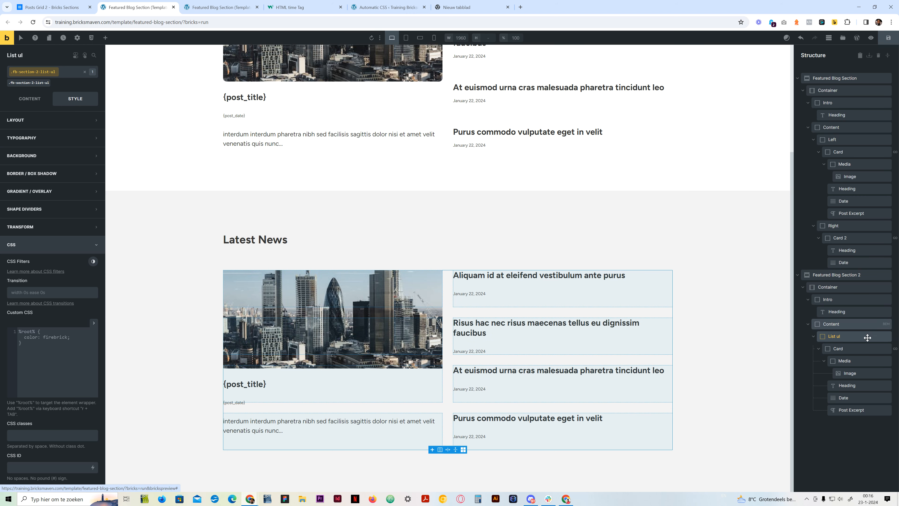
left_click(861, 349)
scroll(83, 372, "down", 3)
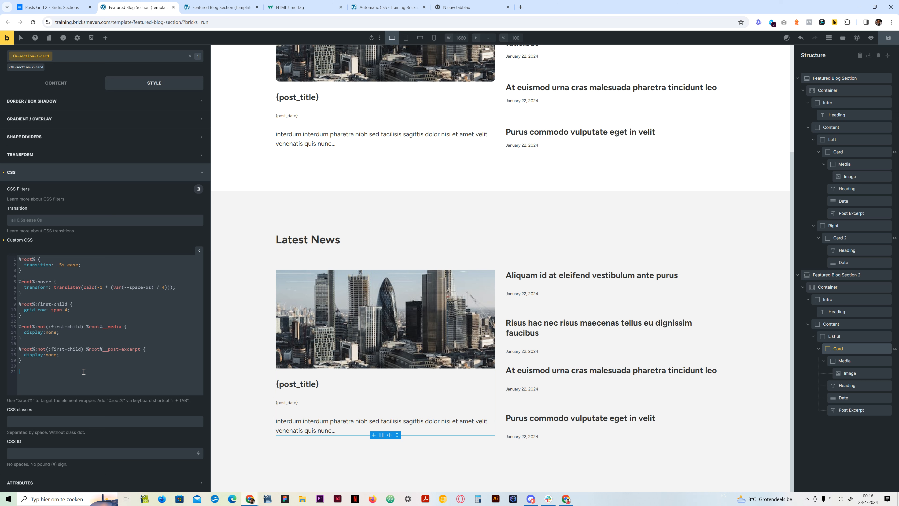
type("@media (max-width:767px) {}")
key("Return")
type("grid-ro")
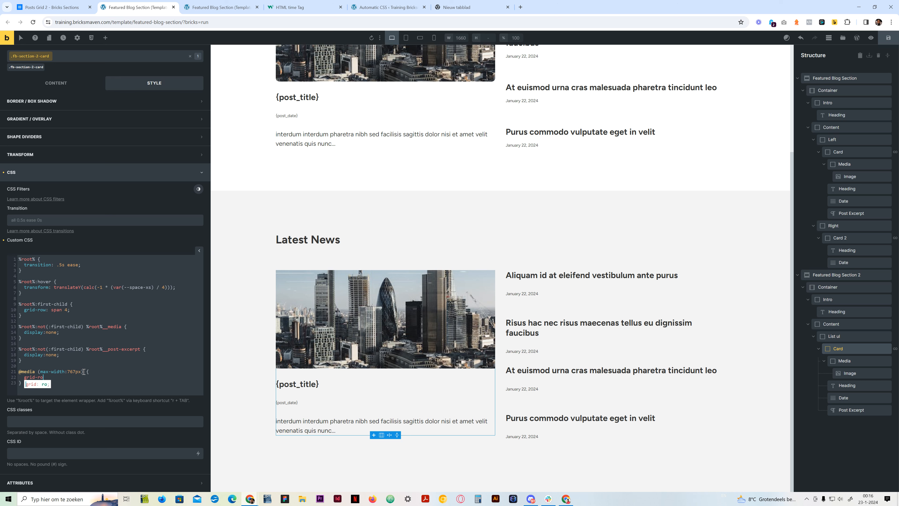
type("w: unset;")
Preview the second section at the mobile landscape and mobile portrait breakpoints, ending at the desktop breakpoint.
left_click(420, 38)
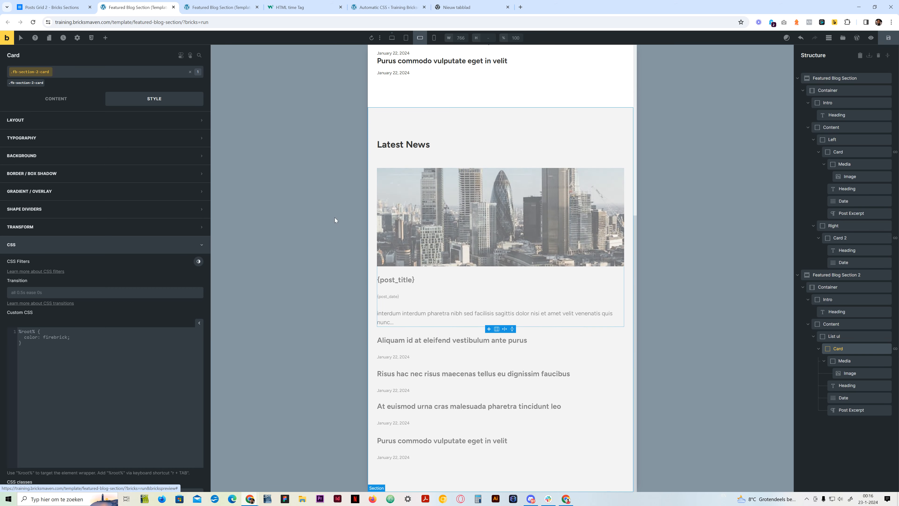
left_click(208, 10)
left_click(151, 9)
left_click(432, 38)
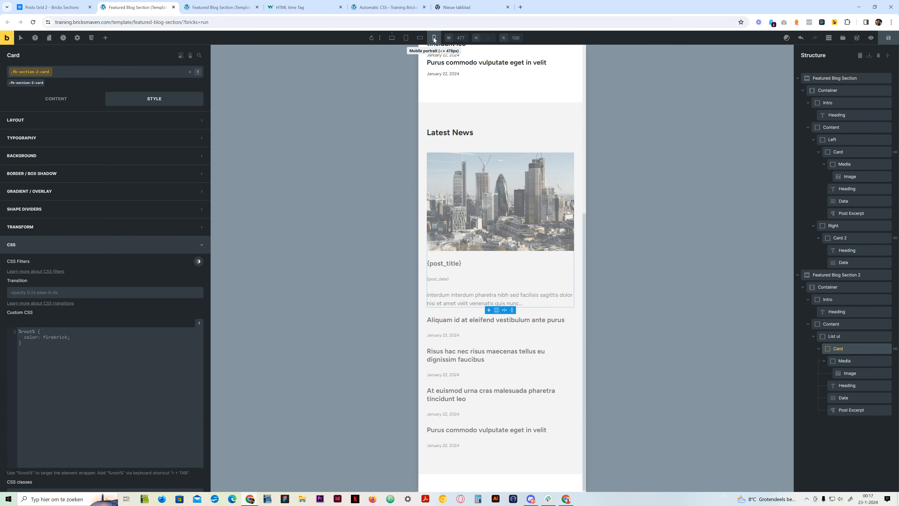
left_click(392, 37)
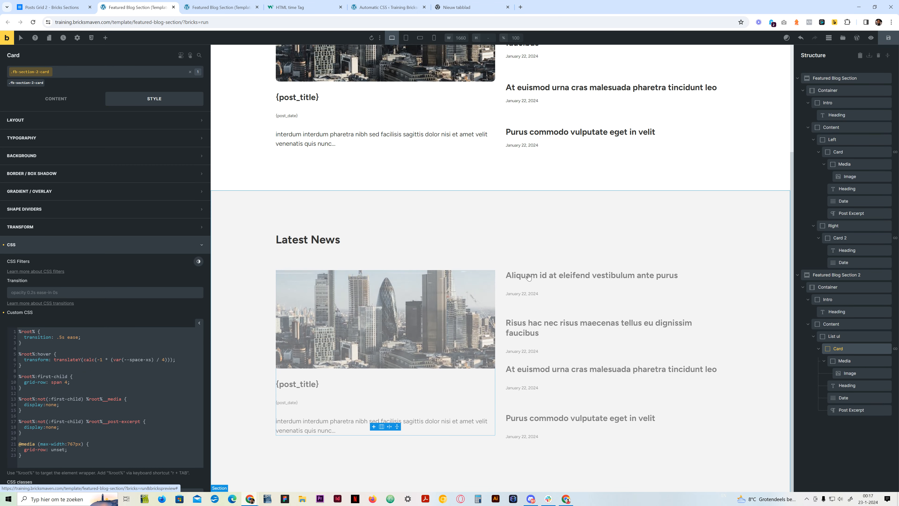
Save the template and reload the front-end page to check the second Latest News section.
scroll(513, 198, "up", 3)
left_click(888, 38)
left_click(221, 8)
key("F5")
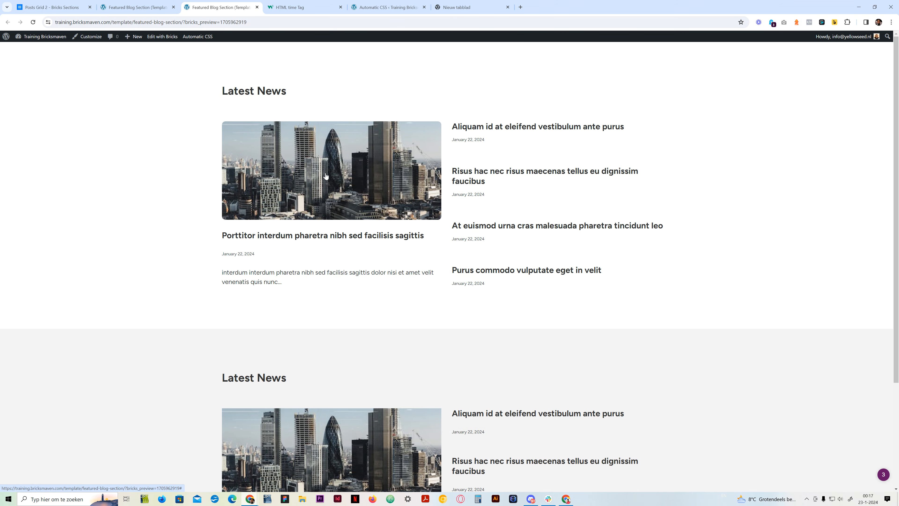
scroll(403, 352, "down", 3)
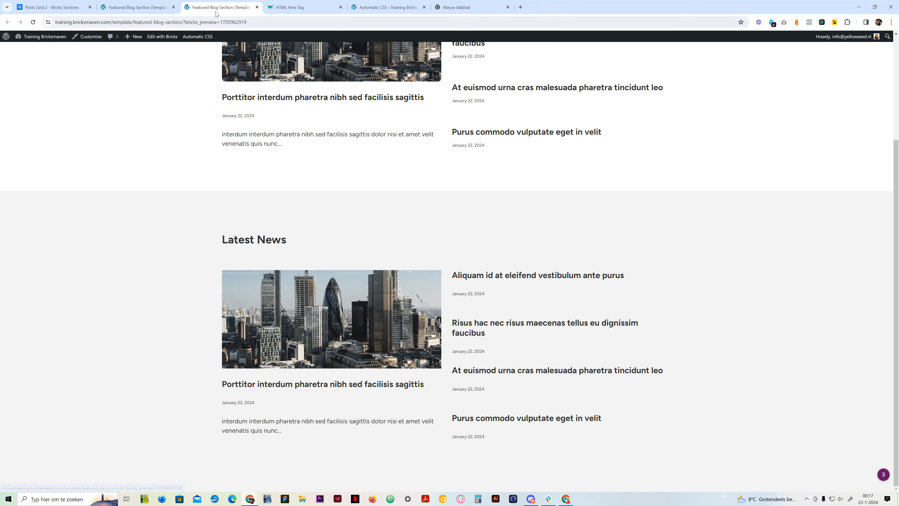
Review the card's custom CSS in the builder, save the template again and look over both sections on the front end.
left_click(160, 7)
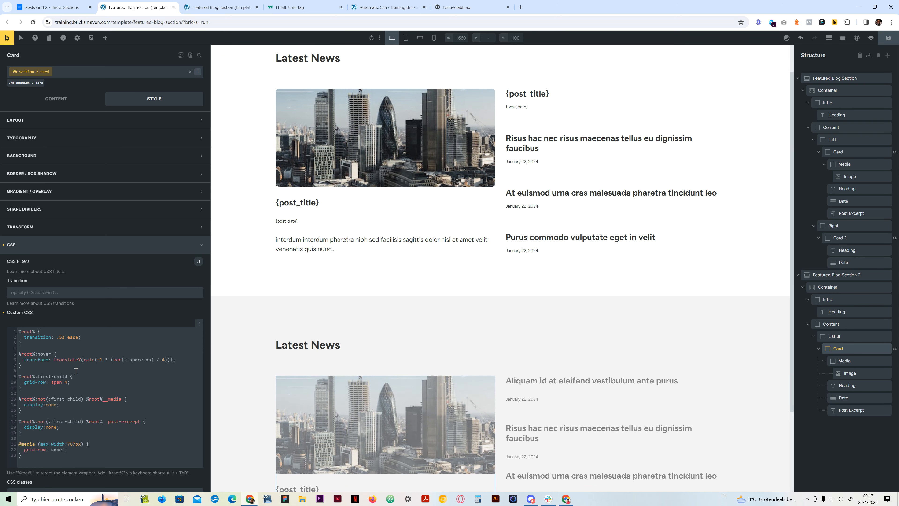
scroll(76, 370, "down", 2)
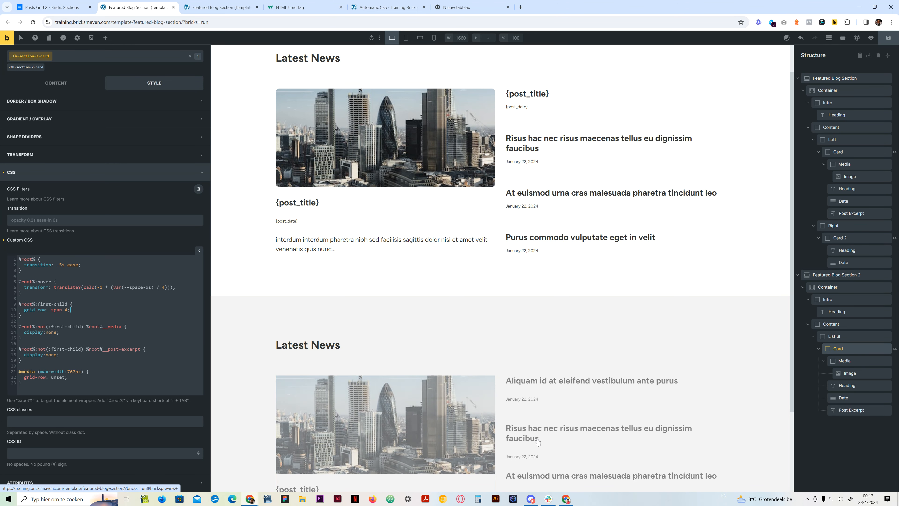
left_click(888, 37)
left_click(212, 7)
scroll(298, 141, "down", 5)
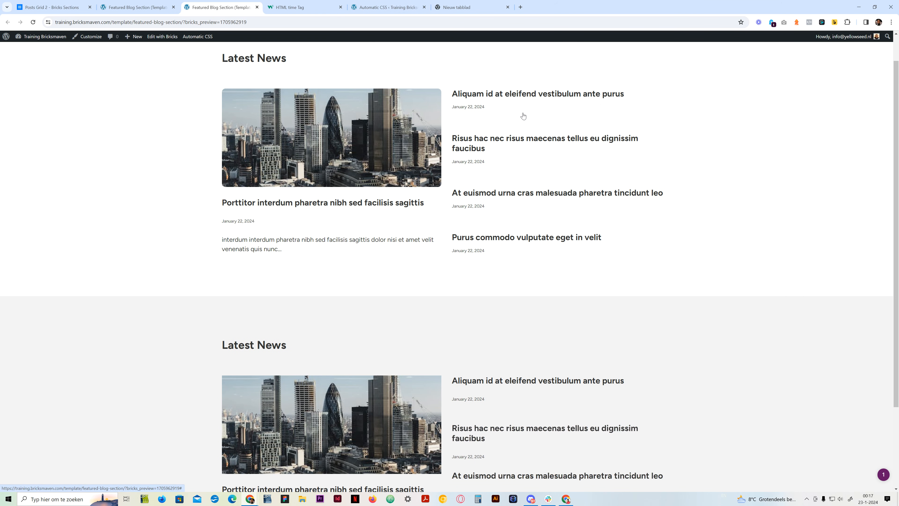
scroll(456, 382, "down", 3)
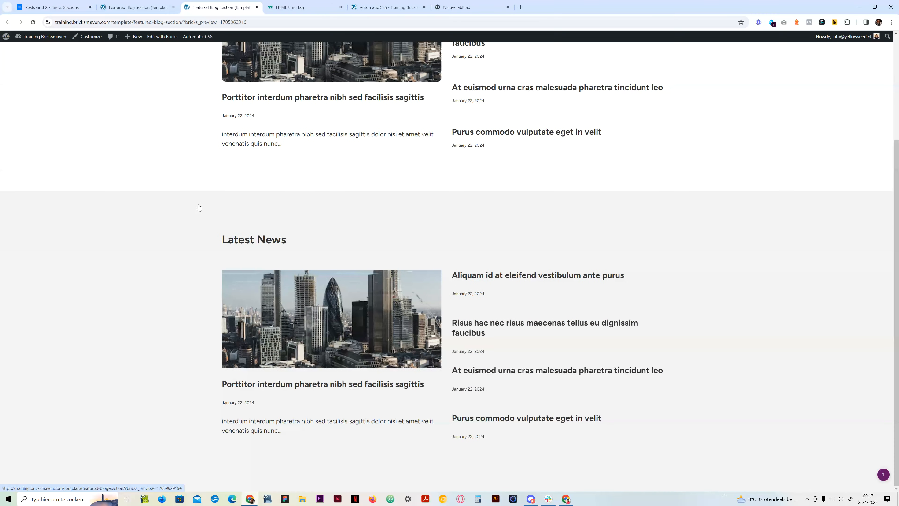
scroll(379, 263, "up", 4)
Compare the second section in the builder with the front-end page.
left_click(136, 7)
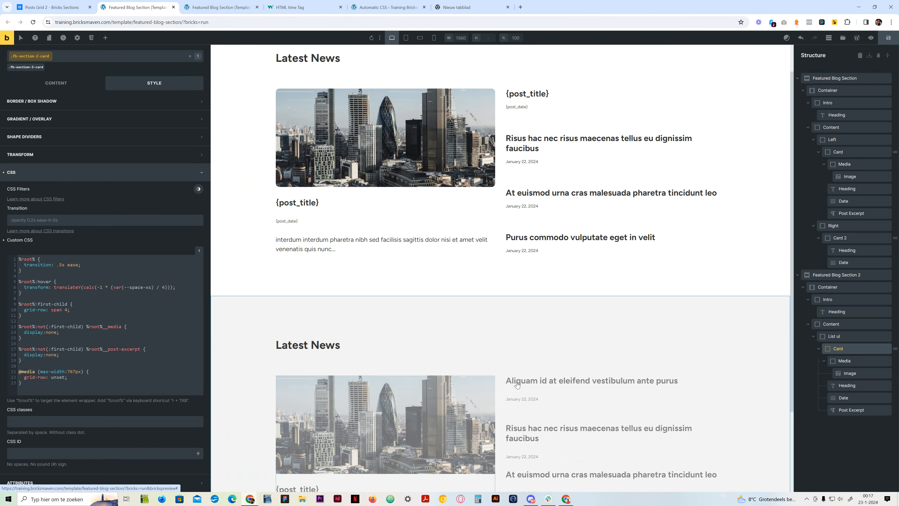
scroll(510, 315, "down", 3)
left_click(218, 6)
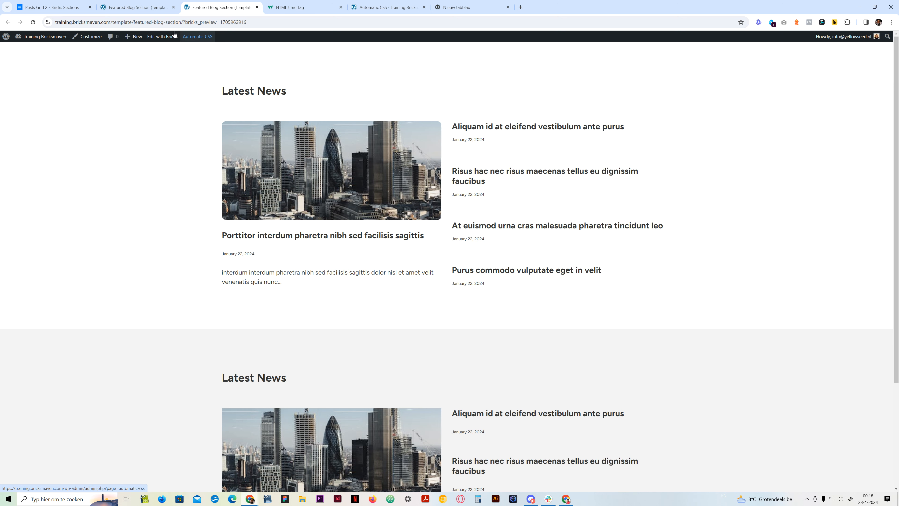
Set the second section card's position to relative, save the template and open the front-end page.
left_click(136, 7)
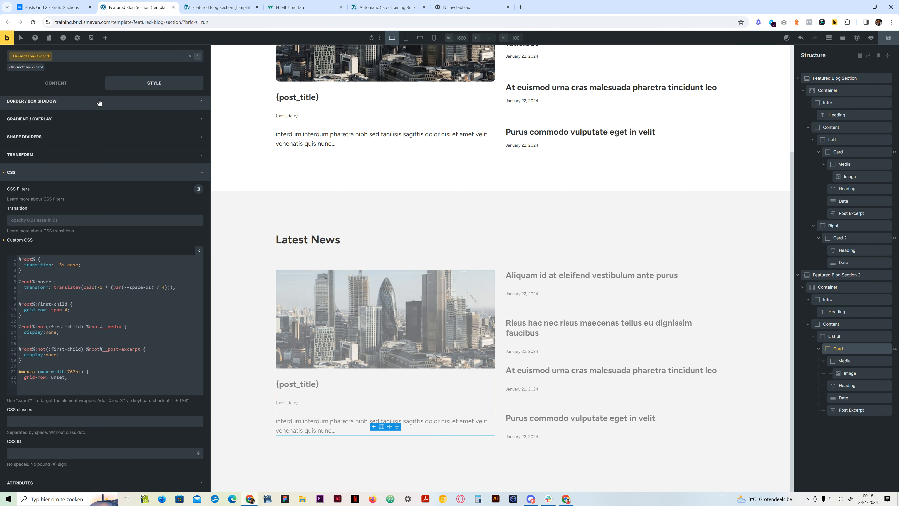
scroll(85, 163, "up", 3)
left_click(76, 121)
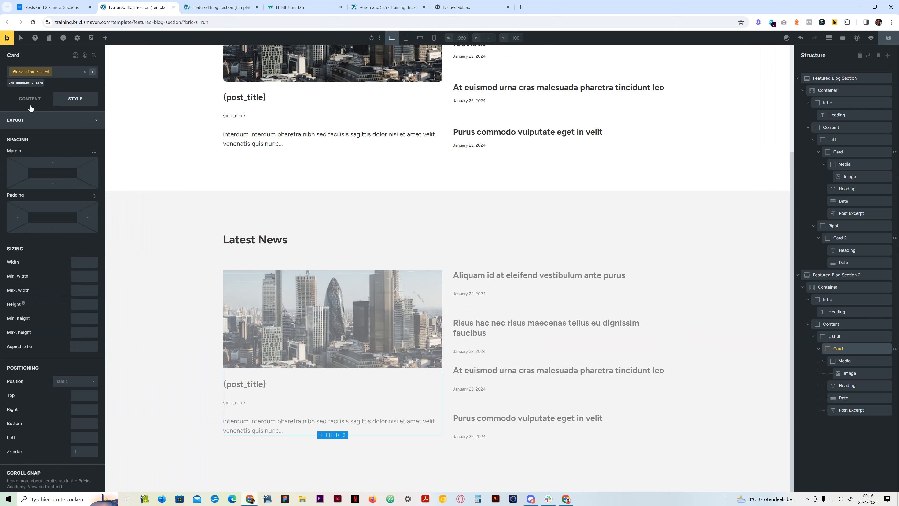
left_click(79, 381)
left_click(63, 404)
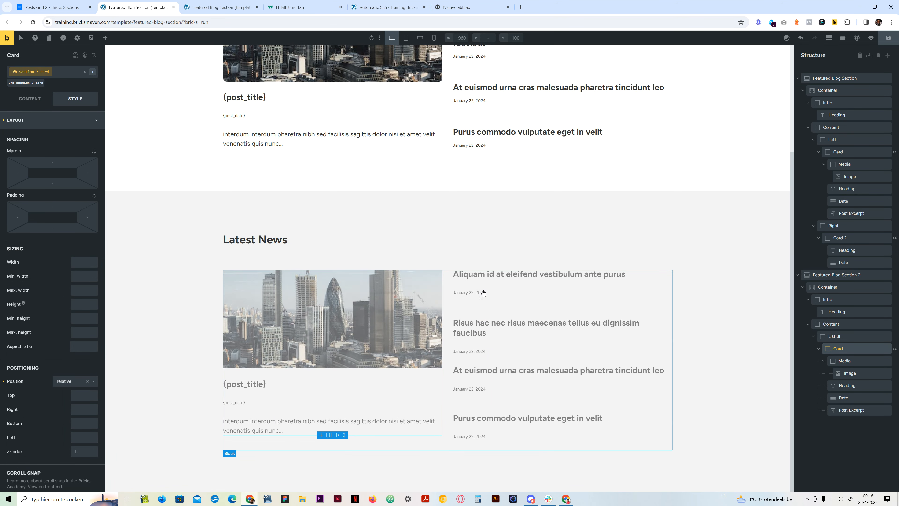
left_click(891, 36)
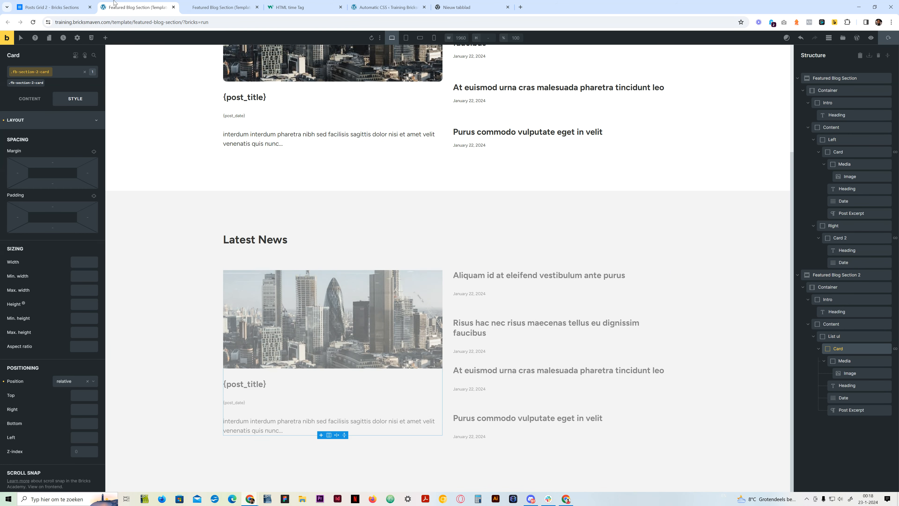
key("ctrl+Tab")
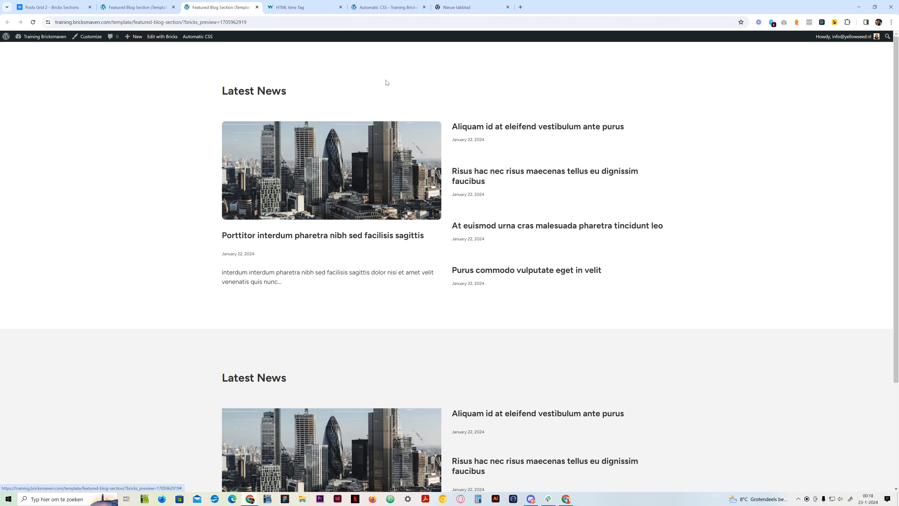
Move Card 2's row gap of calc(var(--content-gap) / 2) from the element ID to its .fb-section-card-2 class.
scroll(335, 300, "down", 3)
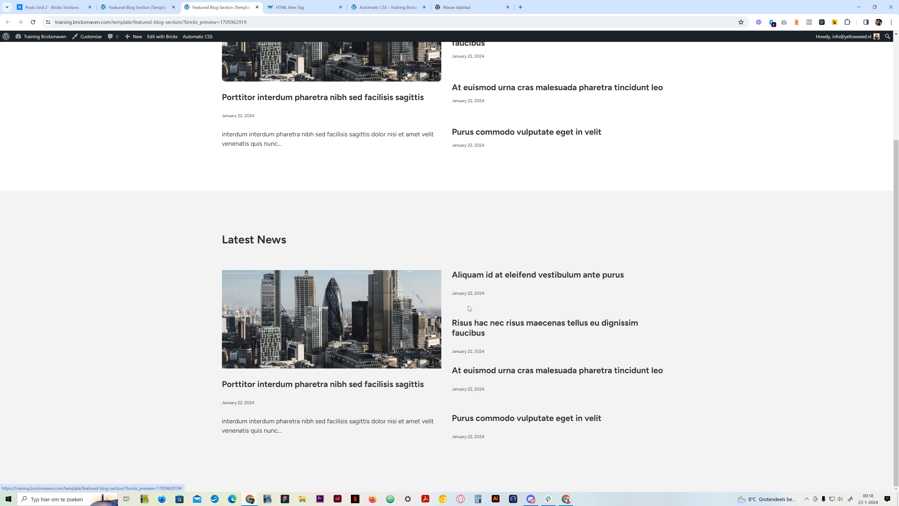
key("ctrl+Page_Up")
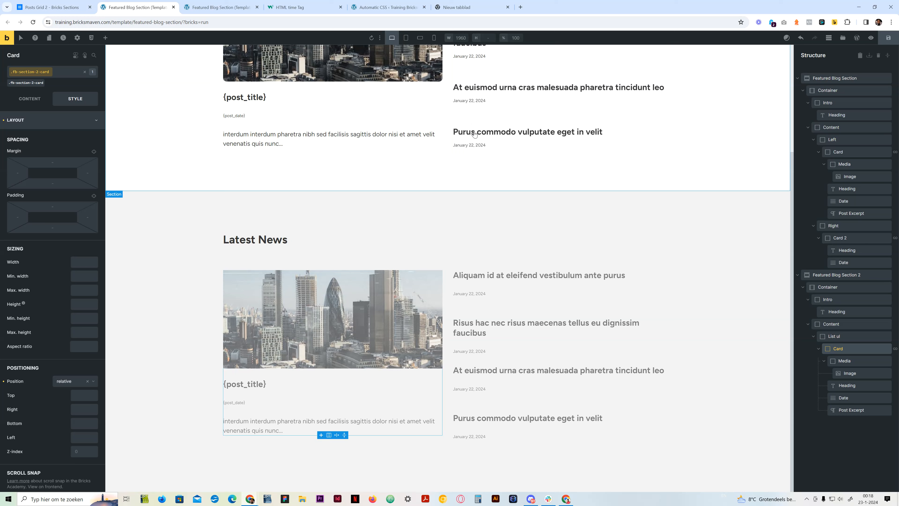
scroll(473, 170, "up", 2)
left_click(473, 160)
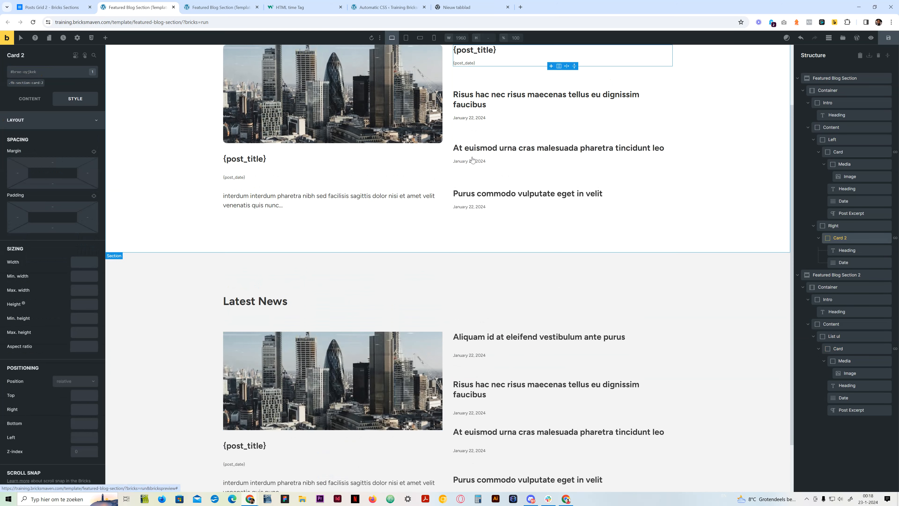
left_click(30, 99)
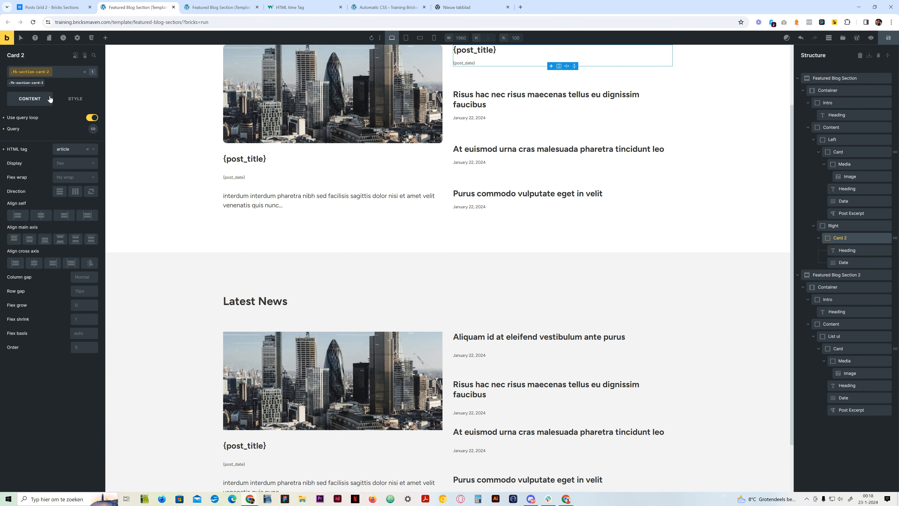
left_click(86, 73)
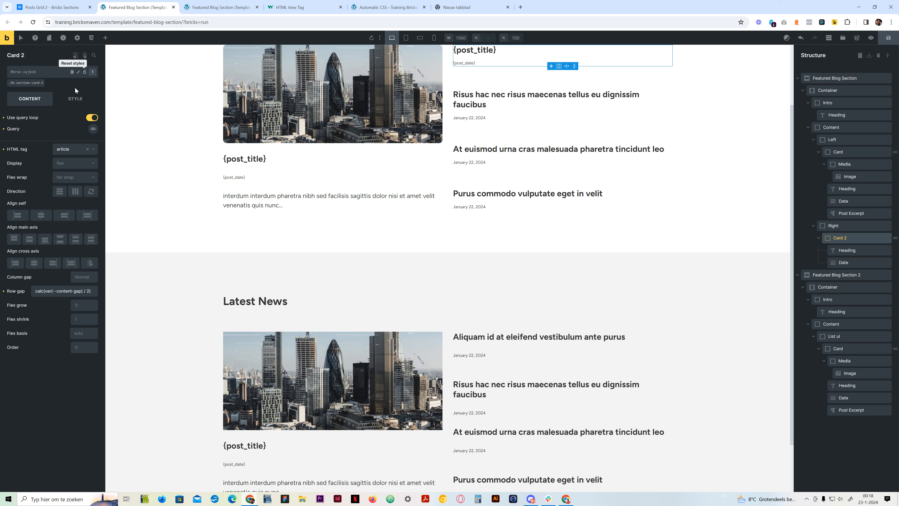
triple_click(75, 291)
key("ctrl+c")
key("BackSpace")
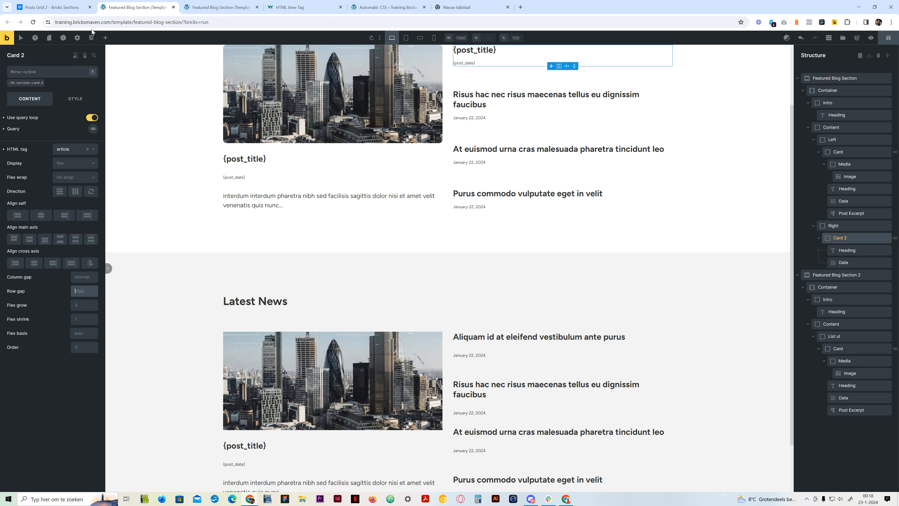
left_click(34, 82)
left_click(84, 291)
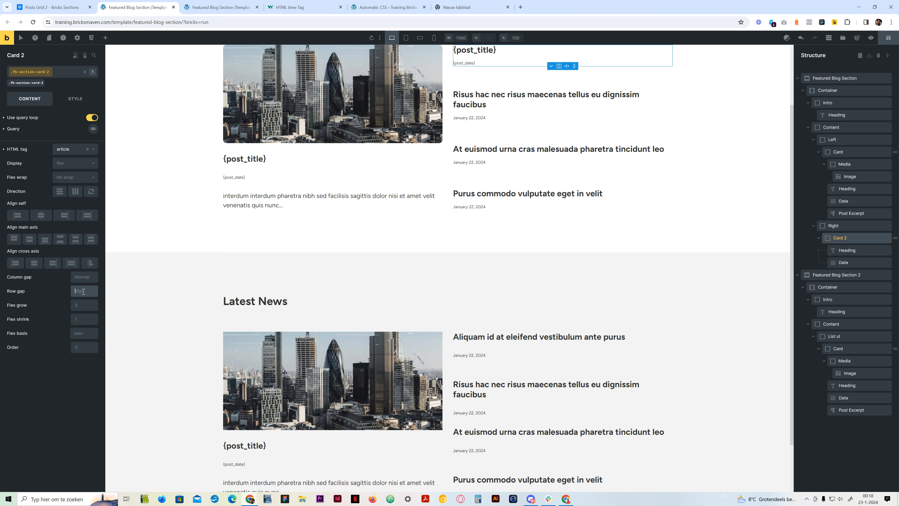
key("ctrl+v")
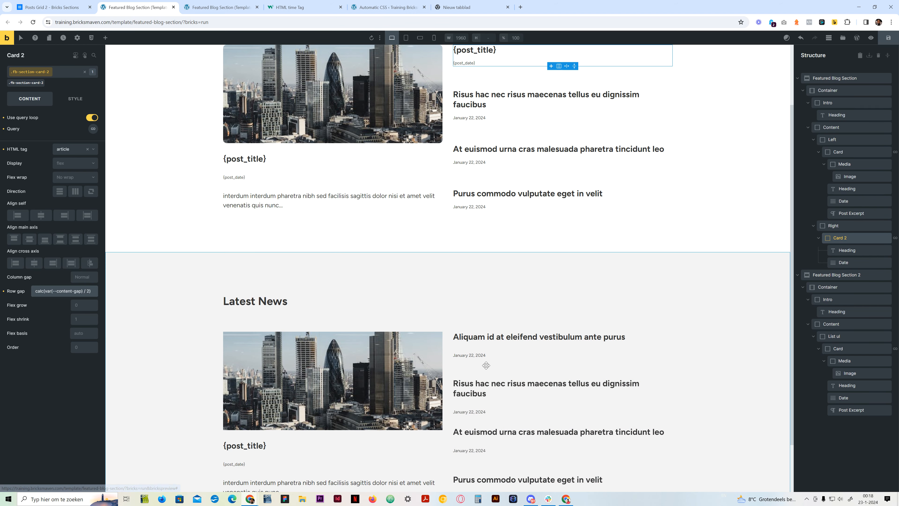
Set the second section card's row gap to calc(var(--content-gap) / 2), save the template and check the front-end page.
left_click(855, 349)
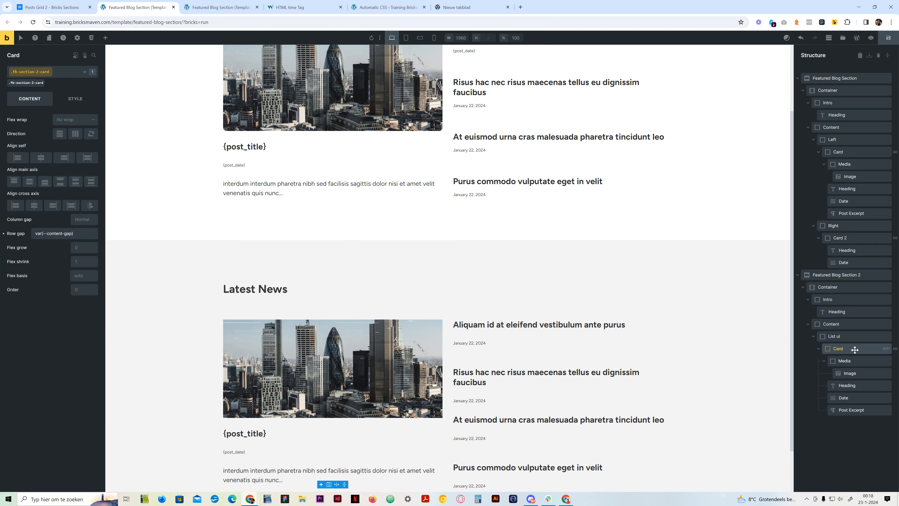
key("ctrl+v")
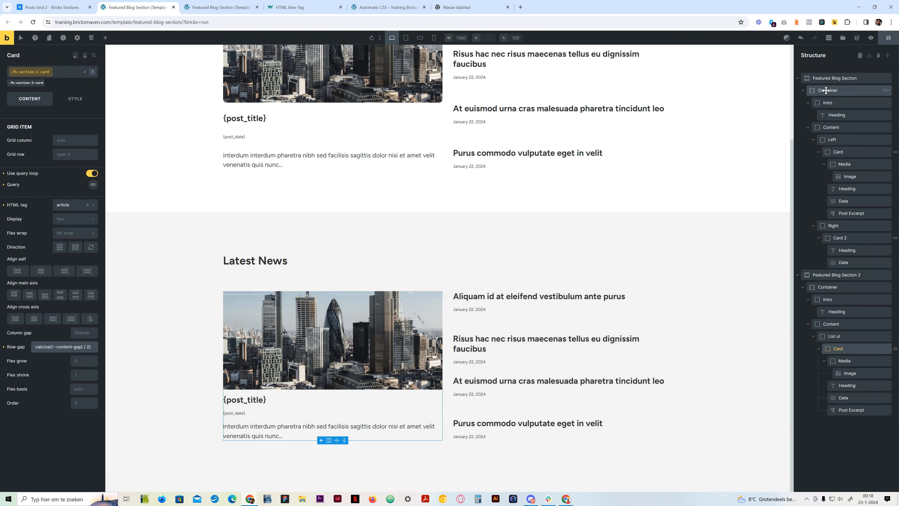
left_click(889, 37)
left_click(221, 7)
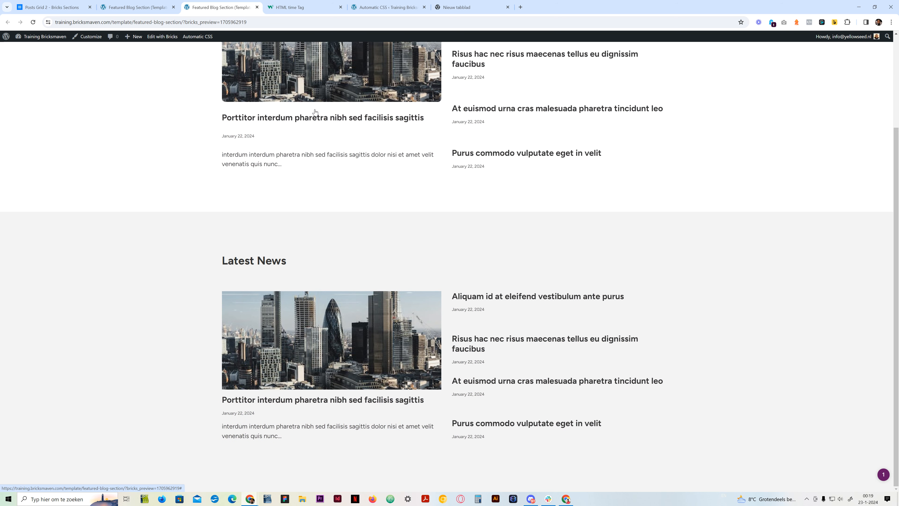
Round the second section image's corners with the radius variable, set its overflow to hidden, and save and check the front-end page.
left_click(140, 8)
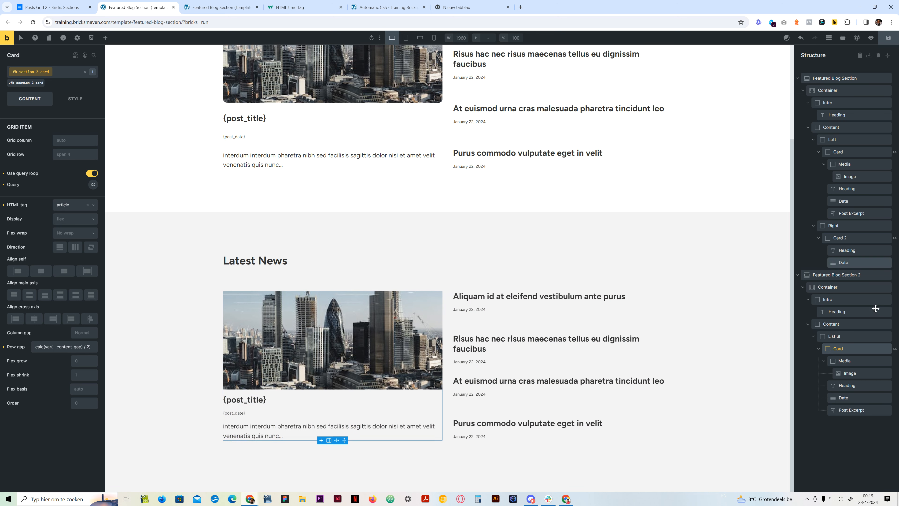
left_click(850, 373)
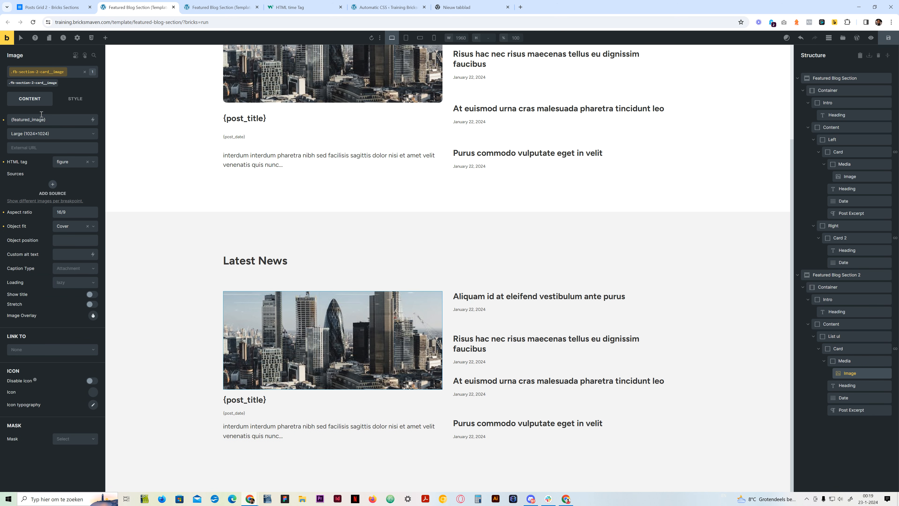
left_click(76, 106)
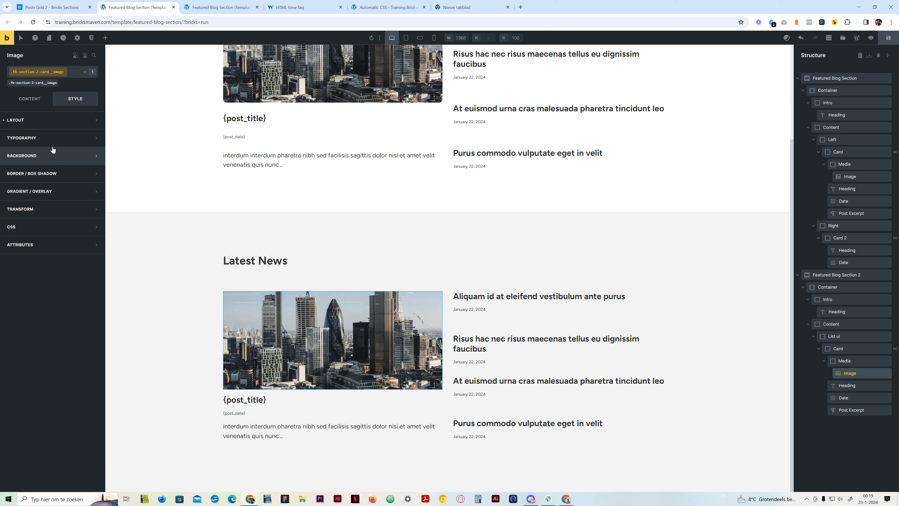
left_click(59, 177)
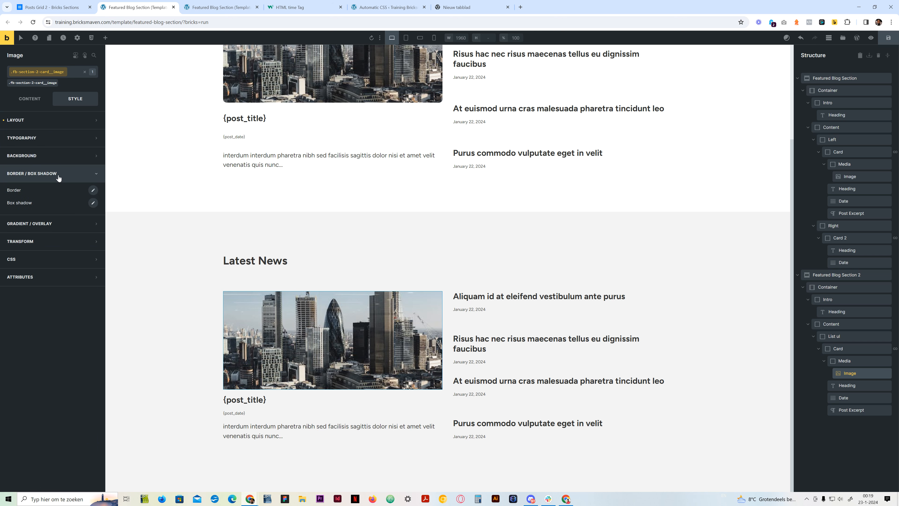
left_click(93, 191)
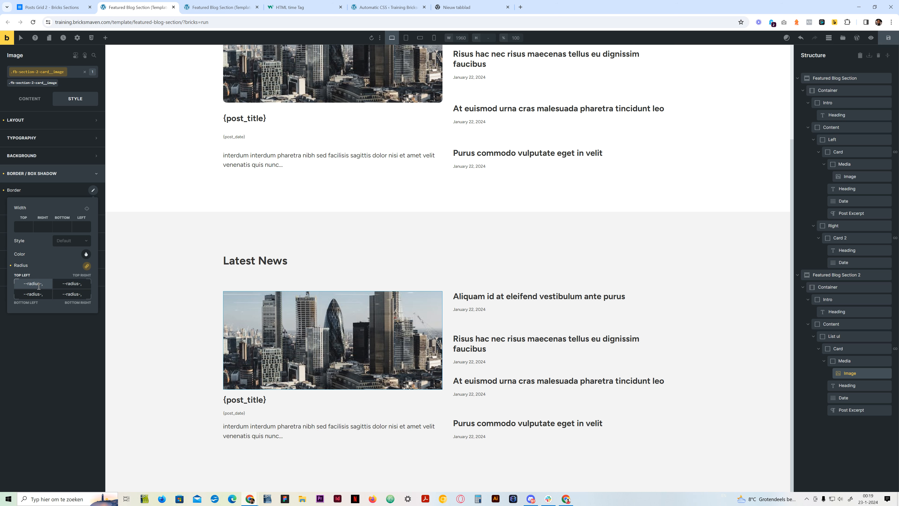
key("Return")
left_click(30, 120)
scroll(56, 284, "down", 5)
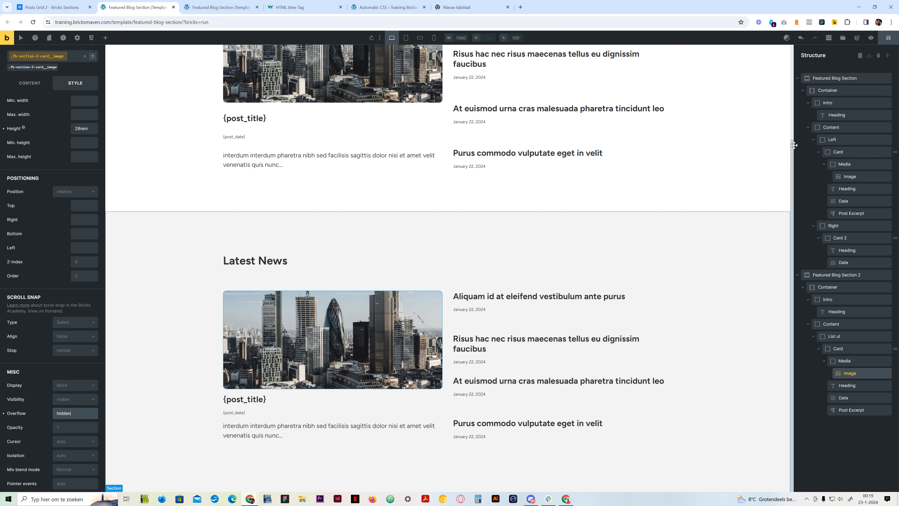
left_click(897, 38)
left_click(219, 8)
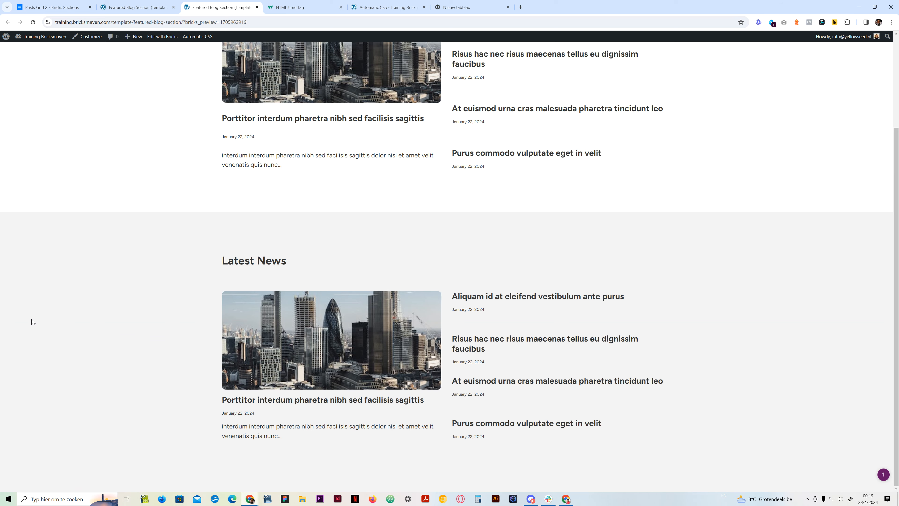
Inspect the second section's list wrapper in the browser developer tools and expand it to examine the card markup.
key("F12")
scroll(112, 225, "down", 5)
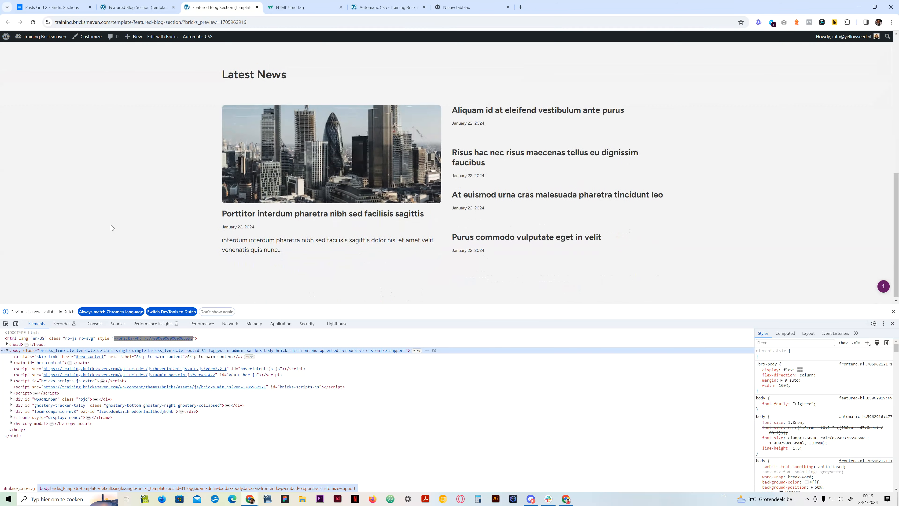
scroll(111, 227, "up", 2)
scroll(86, 260, "down", 2)
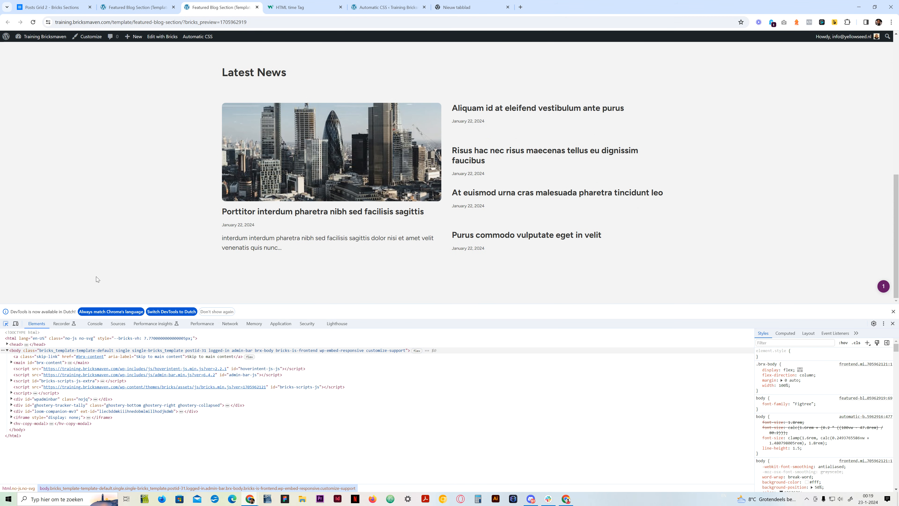
key("ctrl+shift+c")
left_click(447, 218)
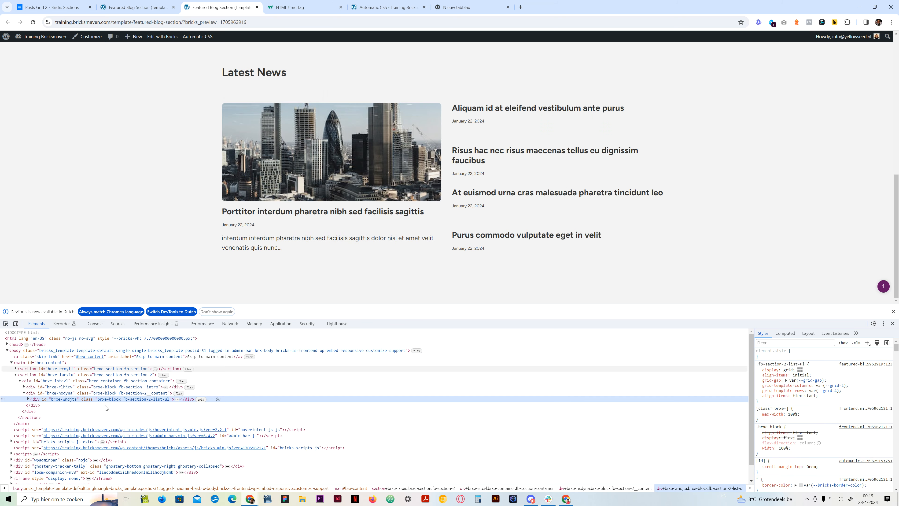
left_click(29, 399)
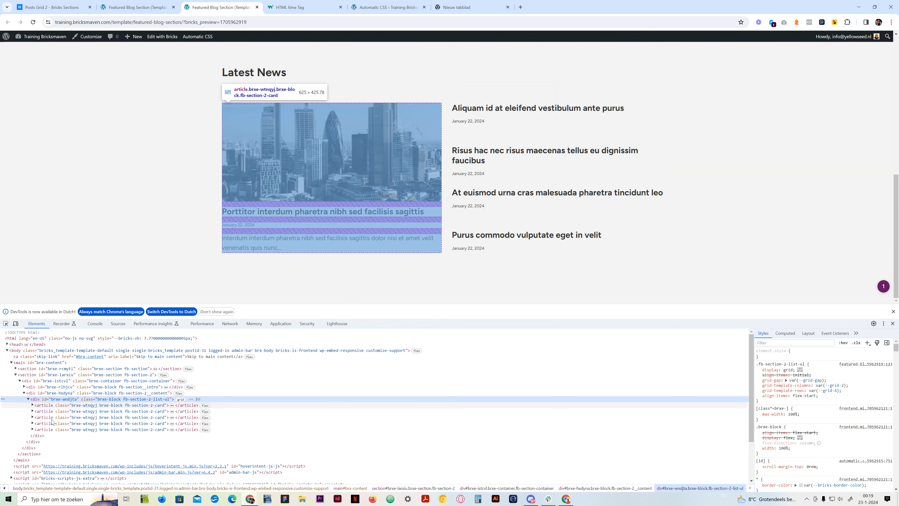
In the builder, set the HTML tag of the second section's List ul to ul and its Card to li.
left_click(140, 8)
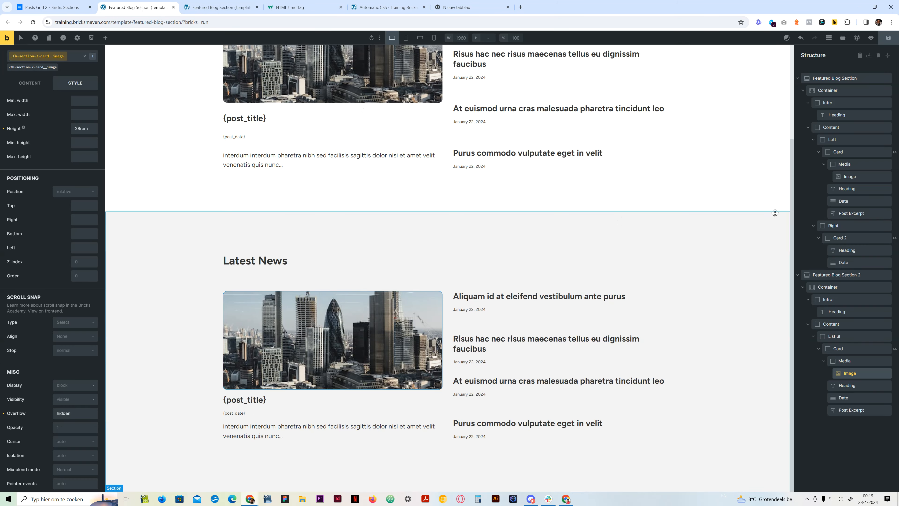
left_click(834, 336)
left_click(29, 101)
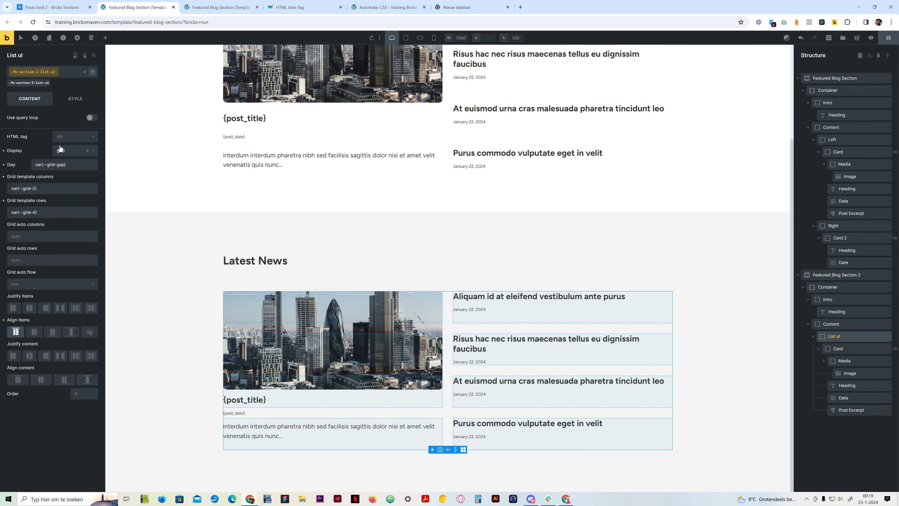
left_click(66, 138)
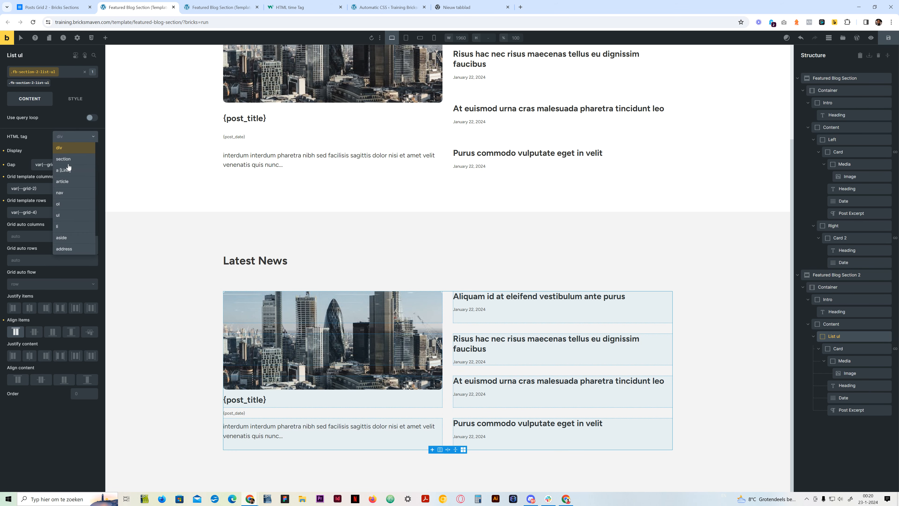
left_click(69, 215)
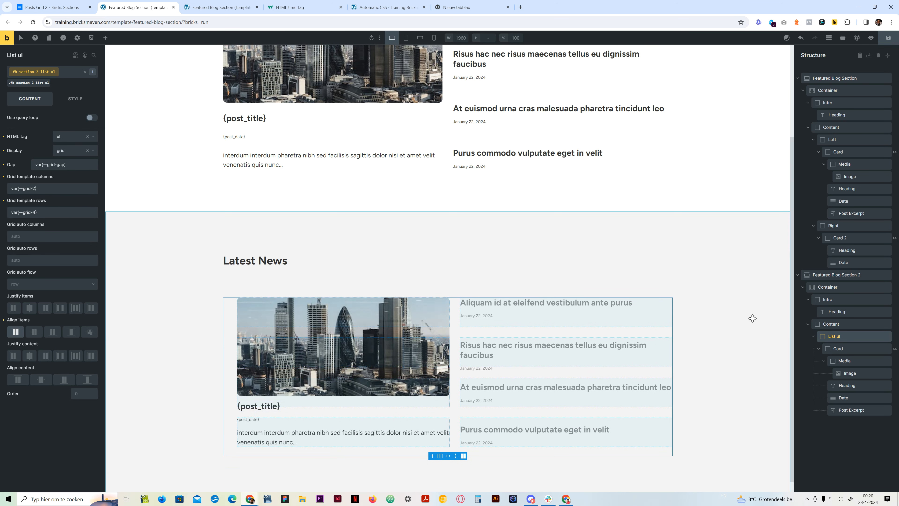
left_click(838, 348)
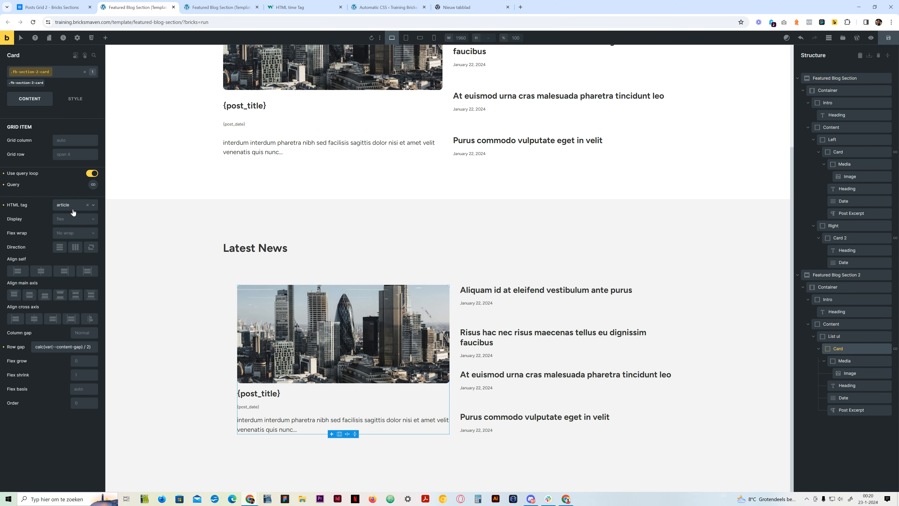
left_click(66, 209)
left_click(68, 272)
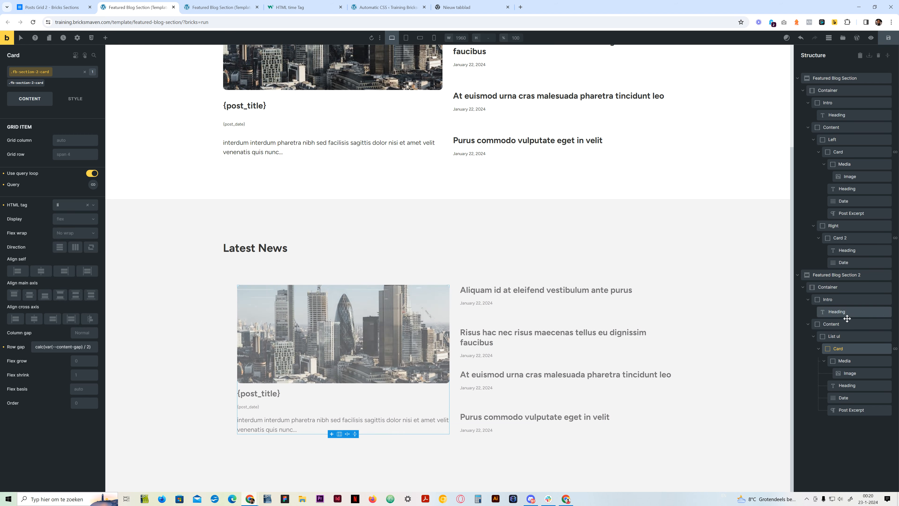
Add the list--none utility class to the second section's List ul element.
left_click(834, 336)
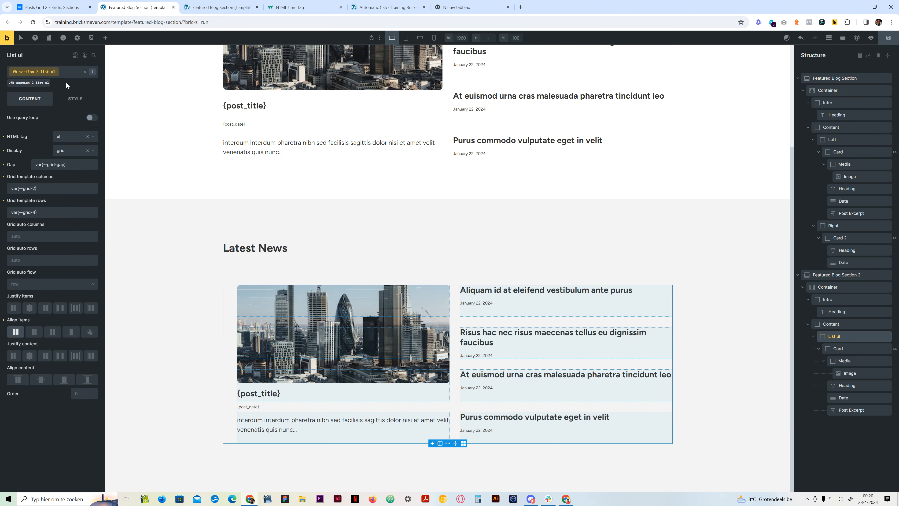
left_click(63, 76)
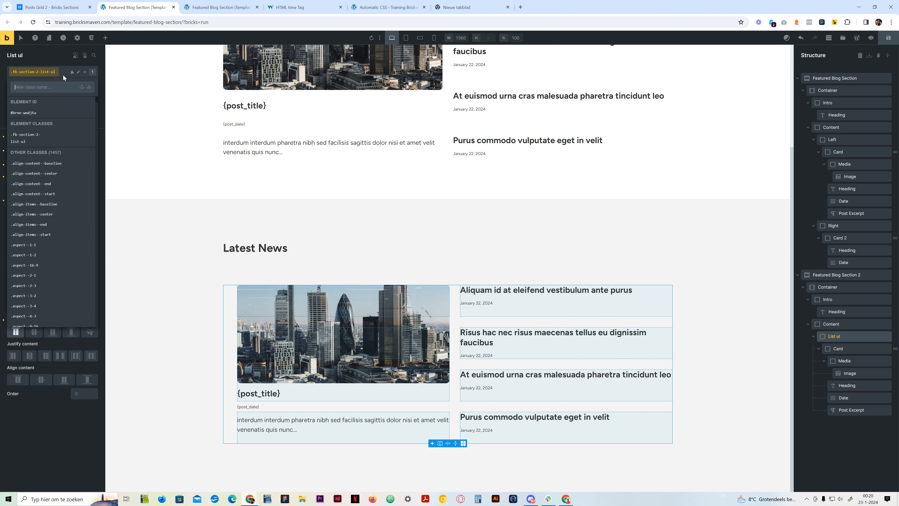
type("list--none")
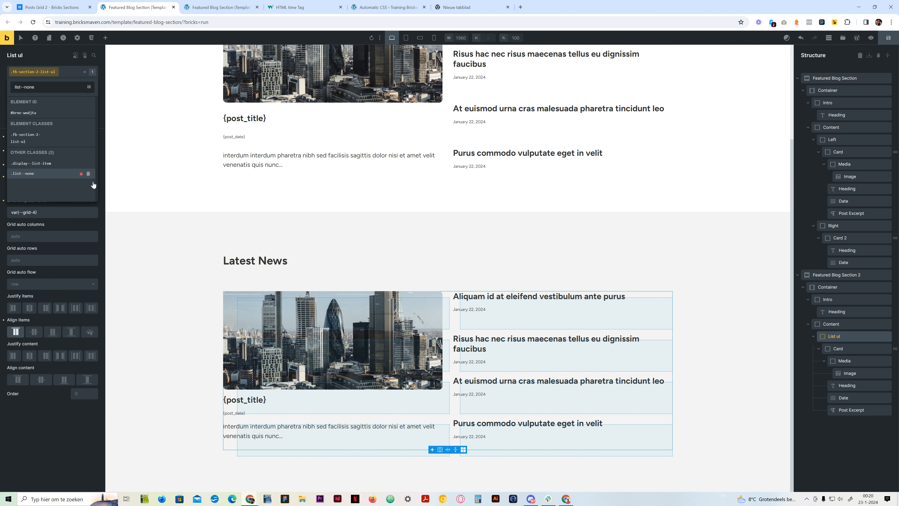
left_click(42, 174)
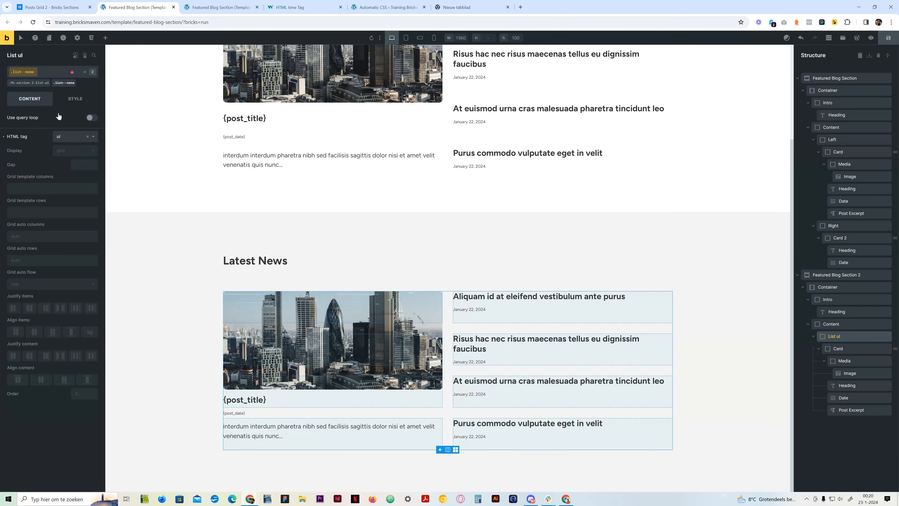
Try a left padding of 0 on the .fb-section-2-list-ul class.
left_click(34, 82)
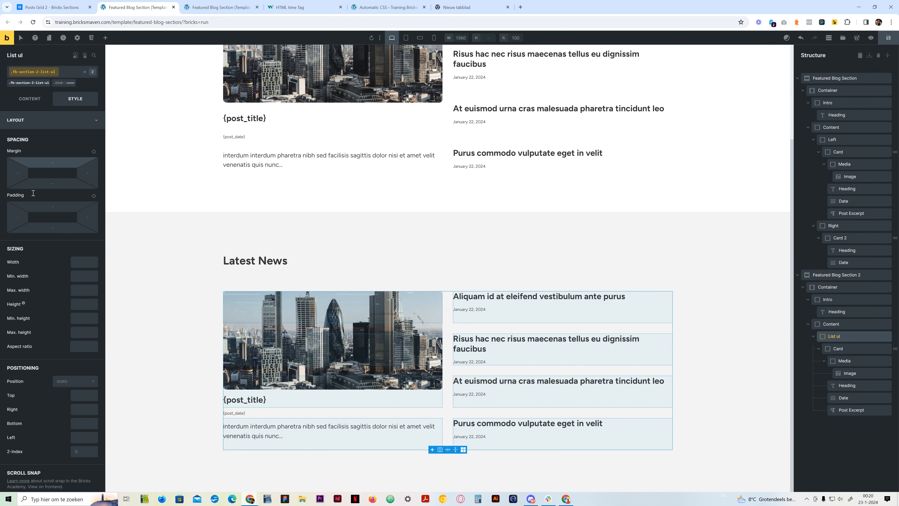
left_click(20, 216)
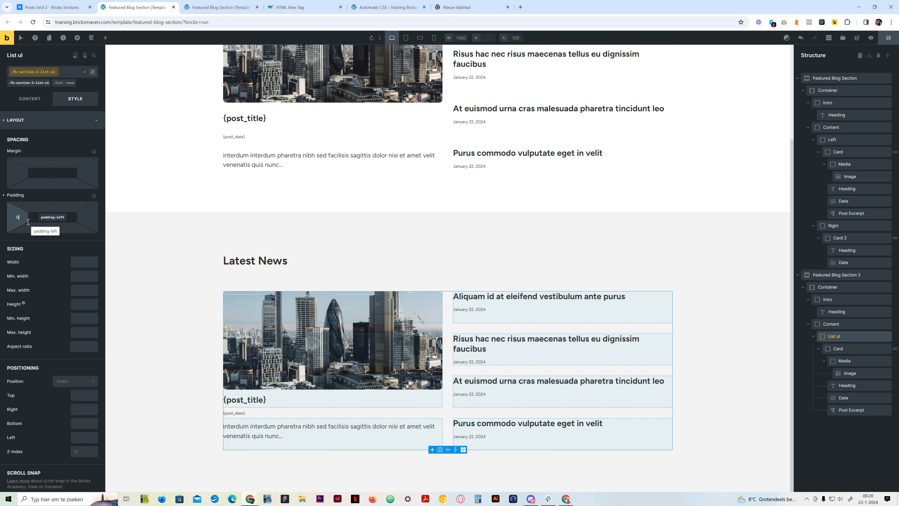
key("BackSpace")
left_click(34, 121)
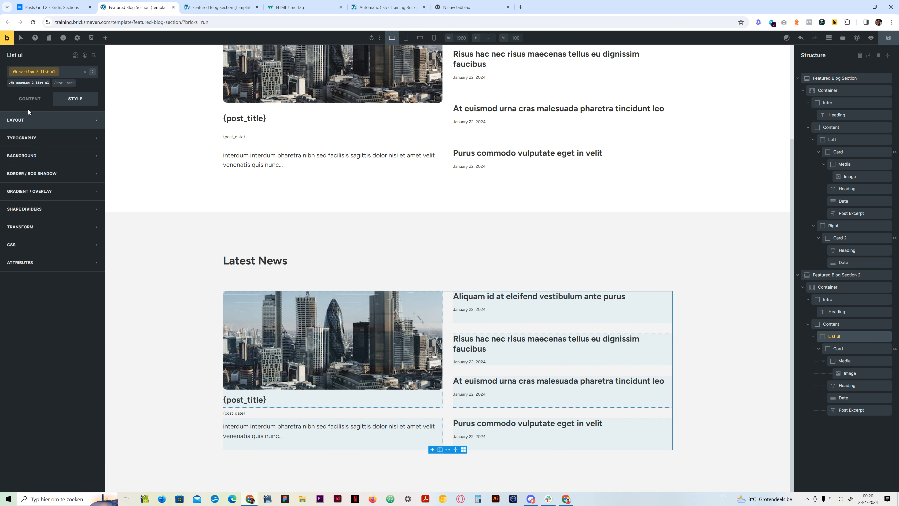
Save the template, reload the front-end preview and inspect the second section's ul list in the developer tools.
left_click(43, 246)
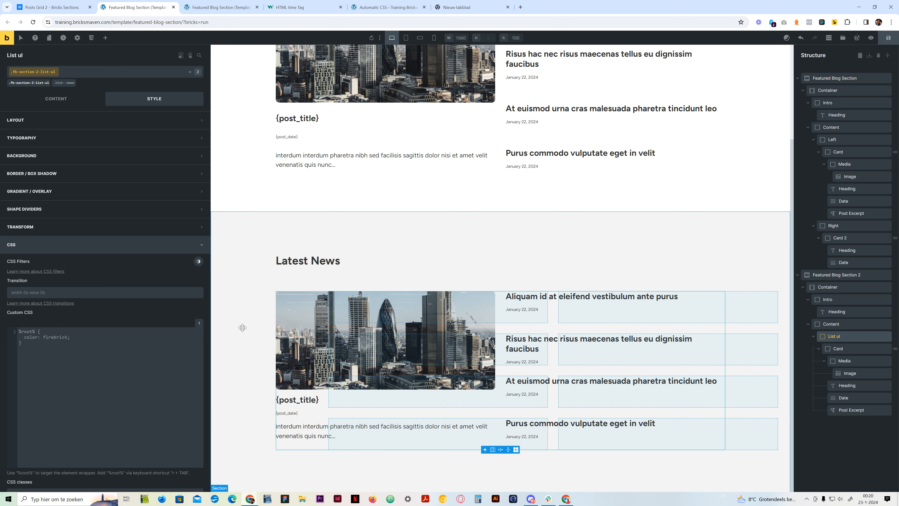
left_click(50, 99)
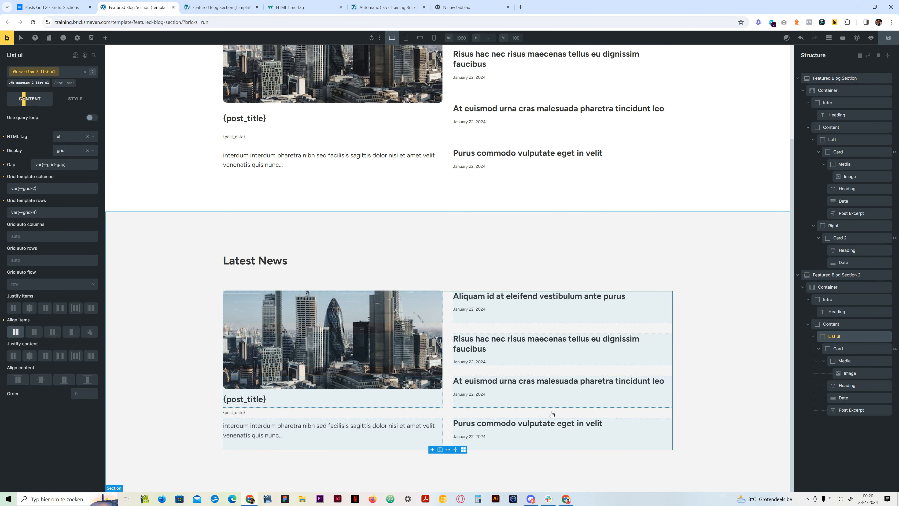
key("ctrl+s")
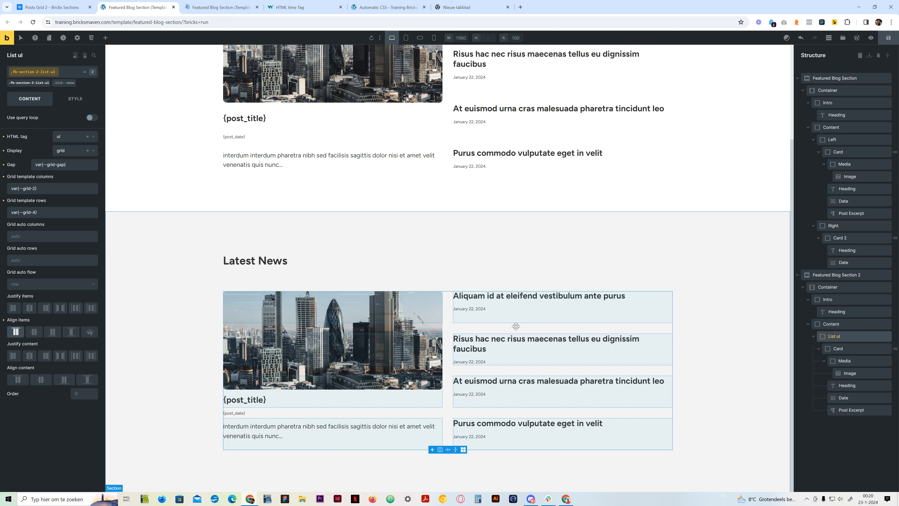
left_click(193, 8)
key("F5")
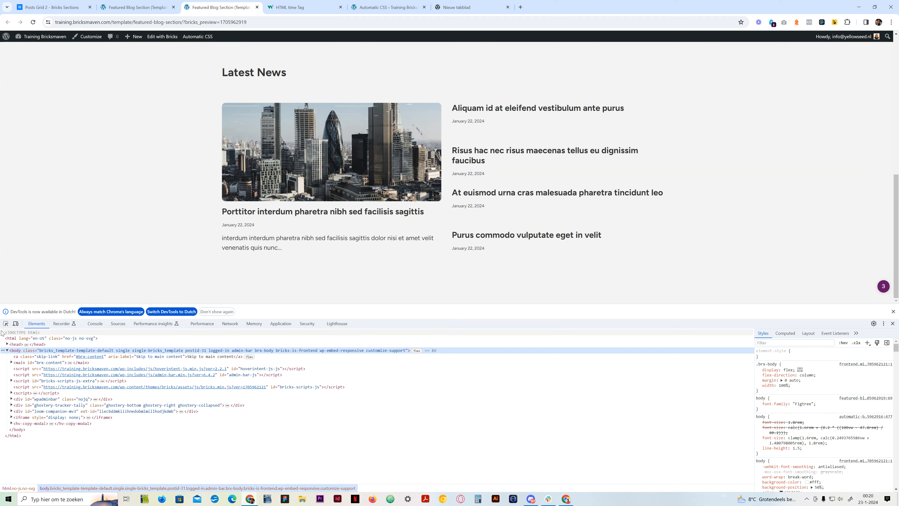
key("ctrl+shift+c")
left_click(445, 216)
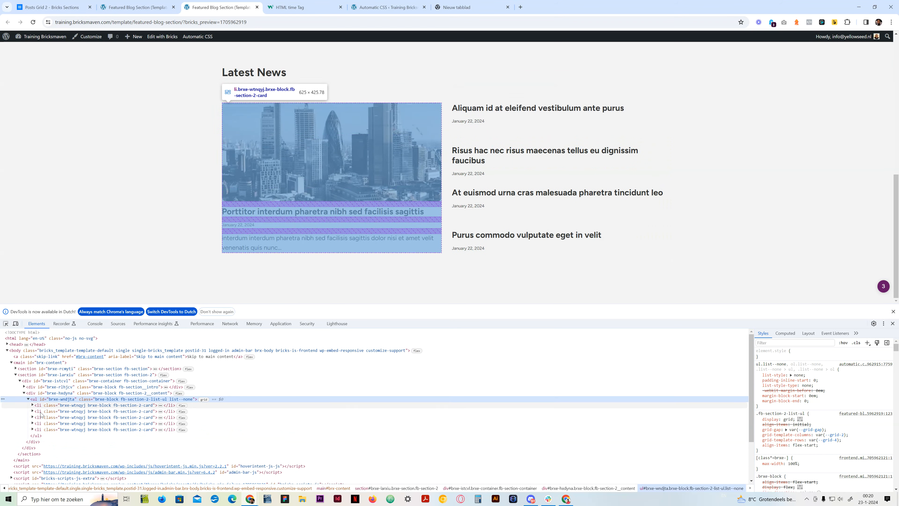
Inspect the post list on the Posts Grid 2 demo page in the developer tools and expand its ul element.
left_click(55, 5)
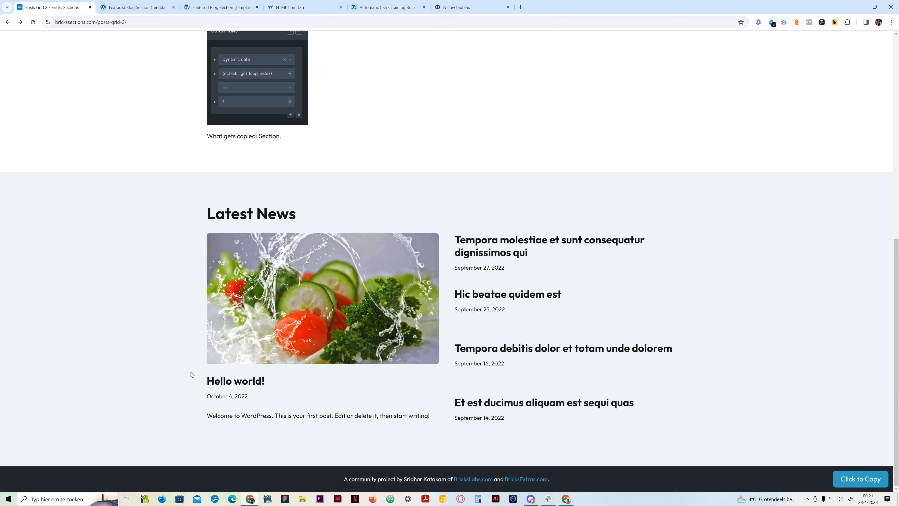
key("F12")
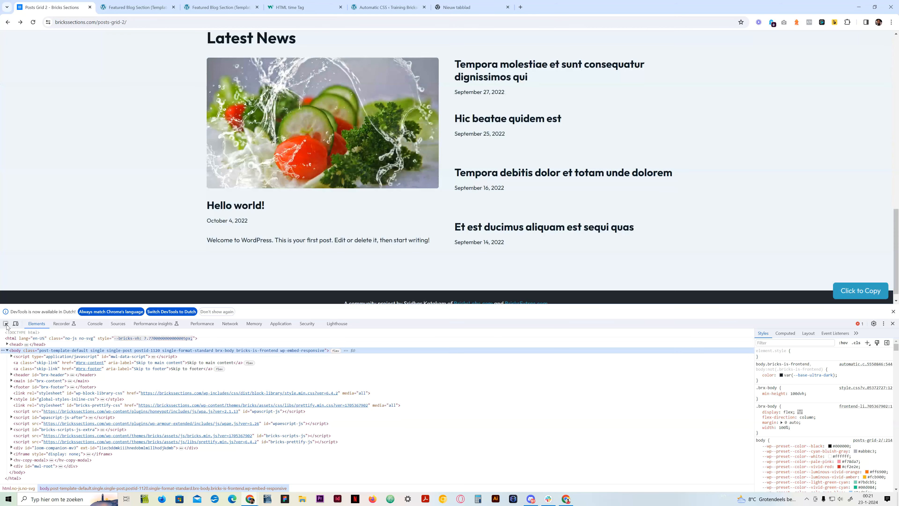
left_click(6, 323)
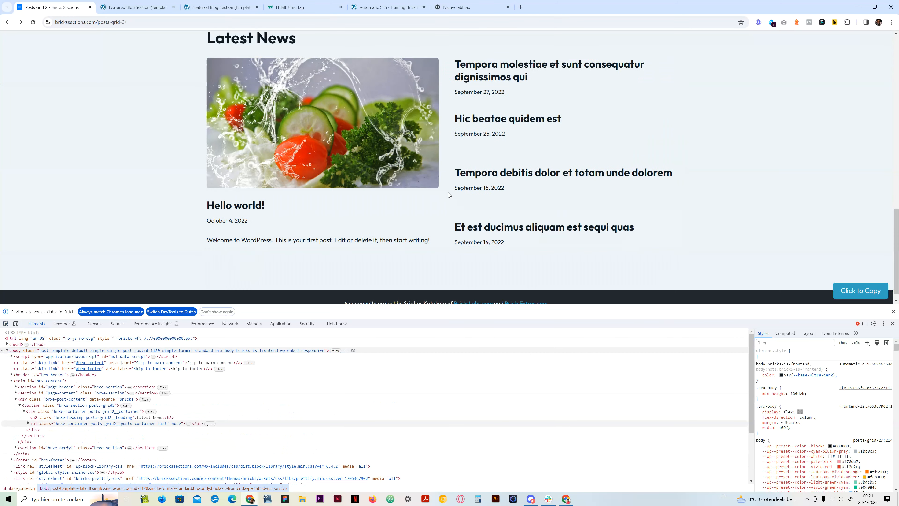
left_click(448, 192)
left_click(28, 424)
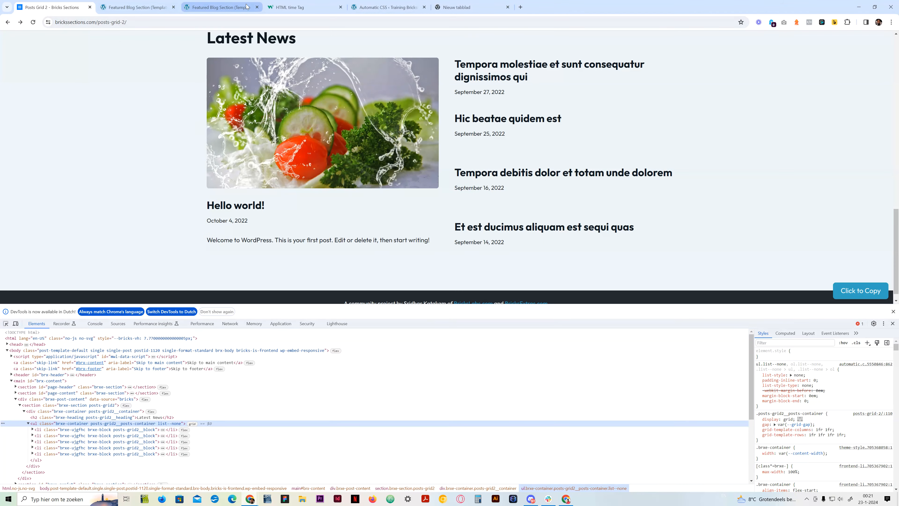
Place the template preview beside the Posts Grid 2 demo and examine the markup of its first two li cards.
left_click(155, 7)
left_click(205, 8)
left_click_drag(219, 11, 136, 9)
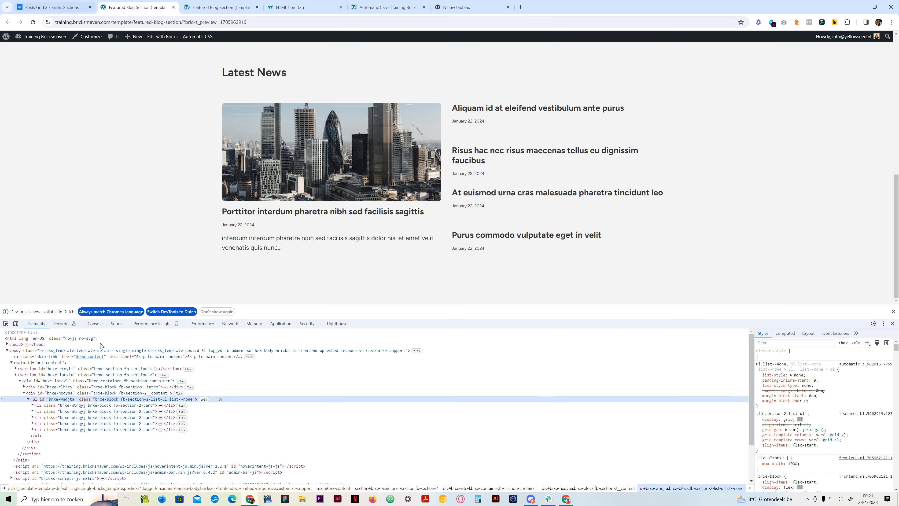
left_click(32, 405)
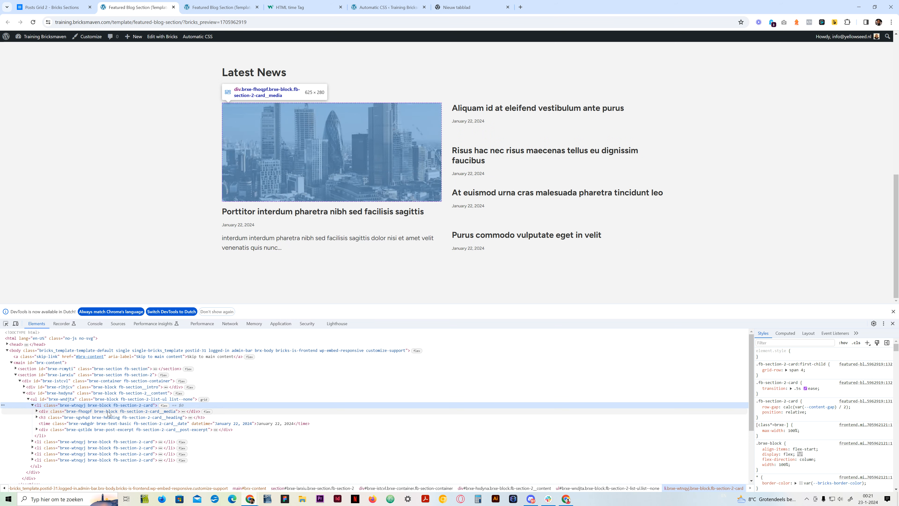
left_click(32, 405)
left_click(33, 411)
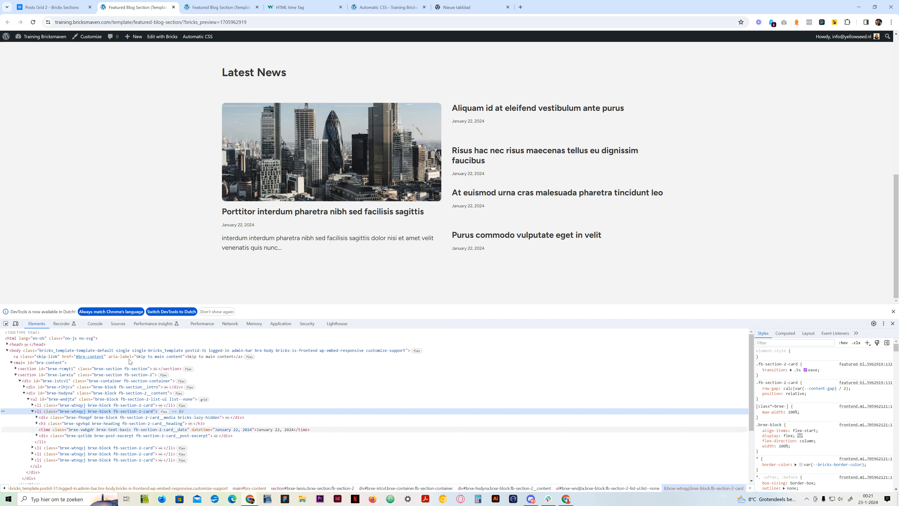
Examine the second li of the Posts Grid 2 demo for comparison and close the developer tools.
left_click(64, 7)
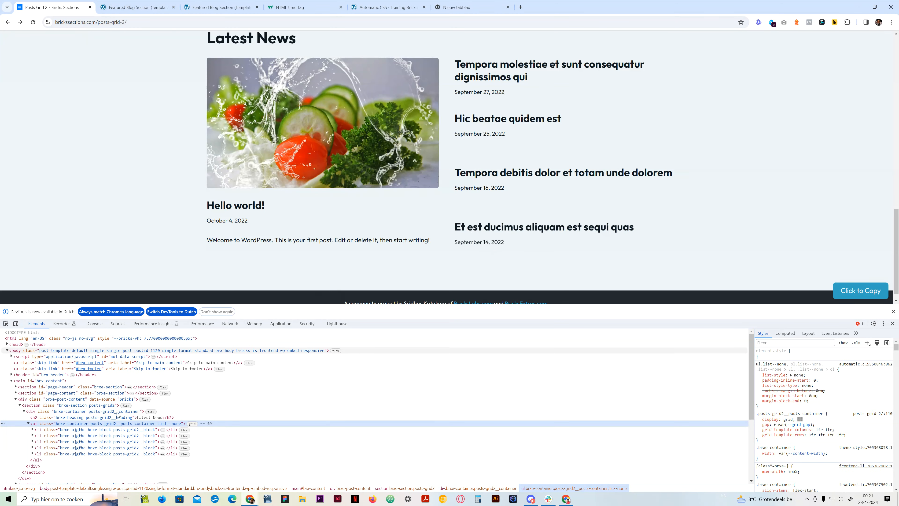
left_click(33, 436)
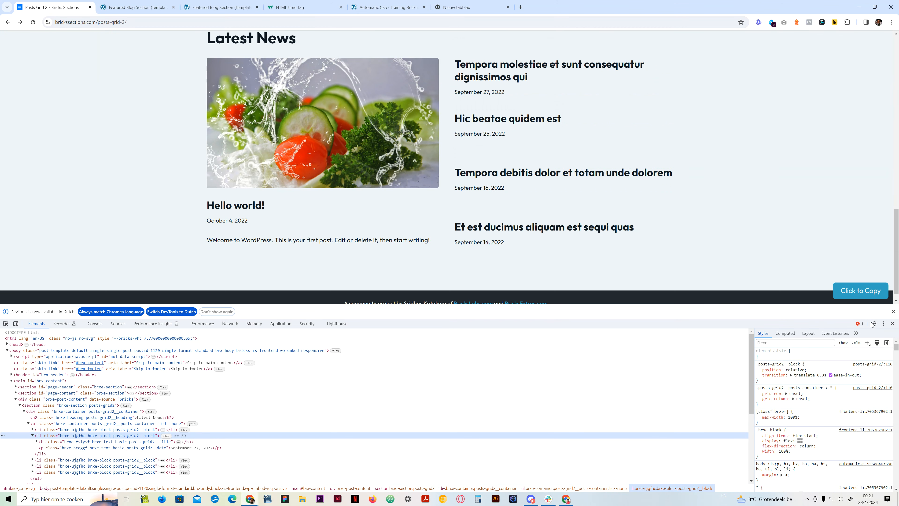
left_click(894, 323)
Copy the complete bl_get_loop_index function code from the Posts Grid 2 page.
scroll(463, 356, "up", 8)
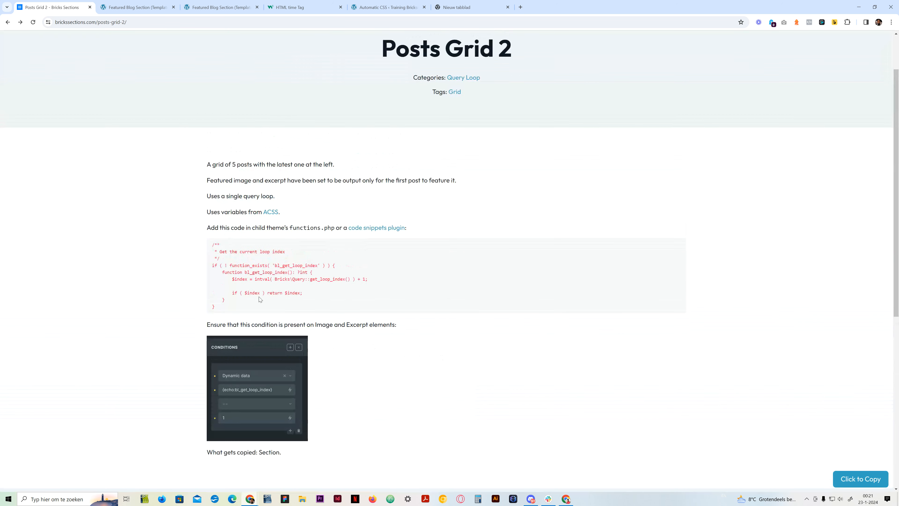
left_click_drag(209, 249, 272, 306)
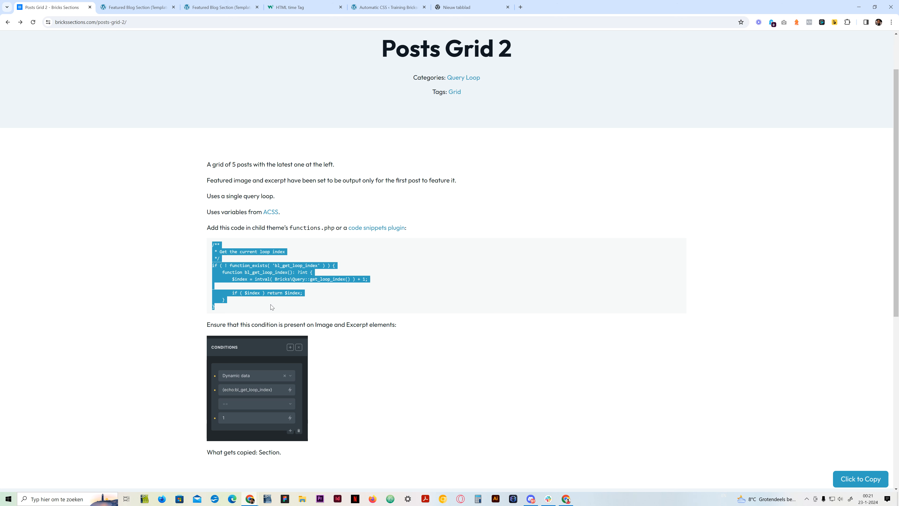
right_click(277, 274)
left_click(309, 282)
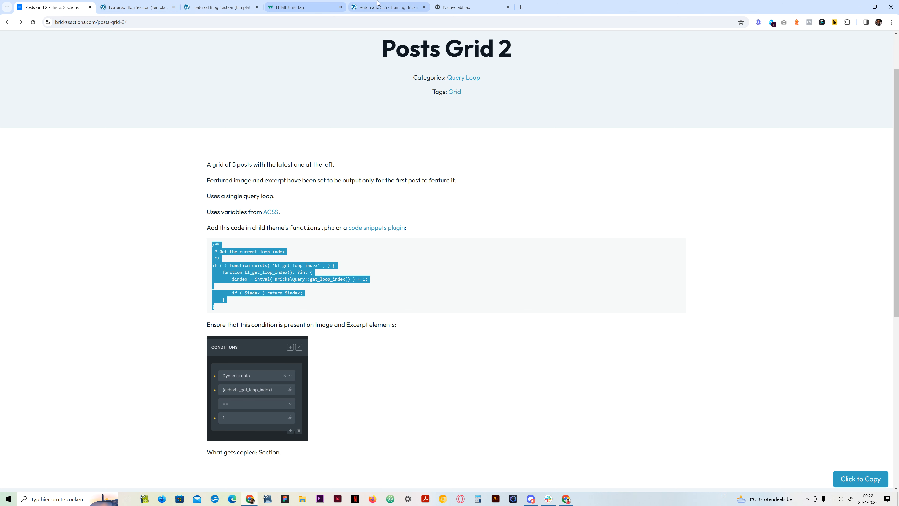
Switch to the training site's WordPress admin, reload it and open WPCodeBox 2.
left_click(135, 7)
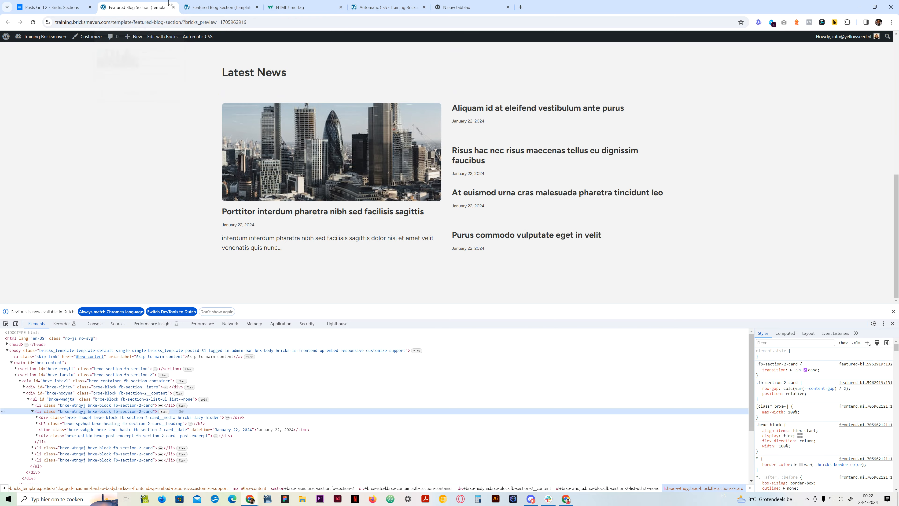
left_click(217, 7)
left_click(371, 5)
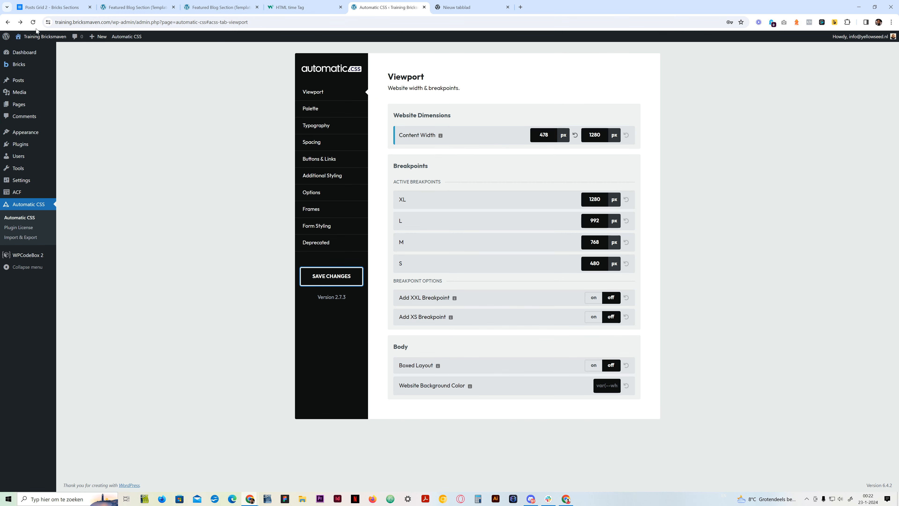
left_click(33, 22)
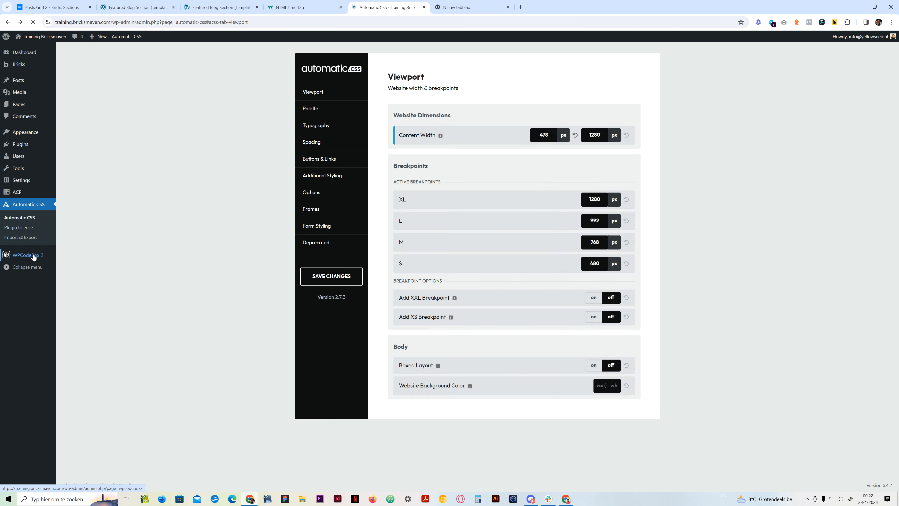
left_click(32, 255)
Title the new PHP snippet "Hide featured image and excerpt".
left_click(104, 77)
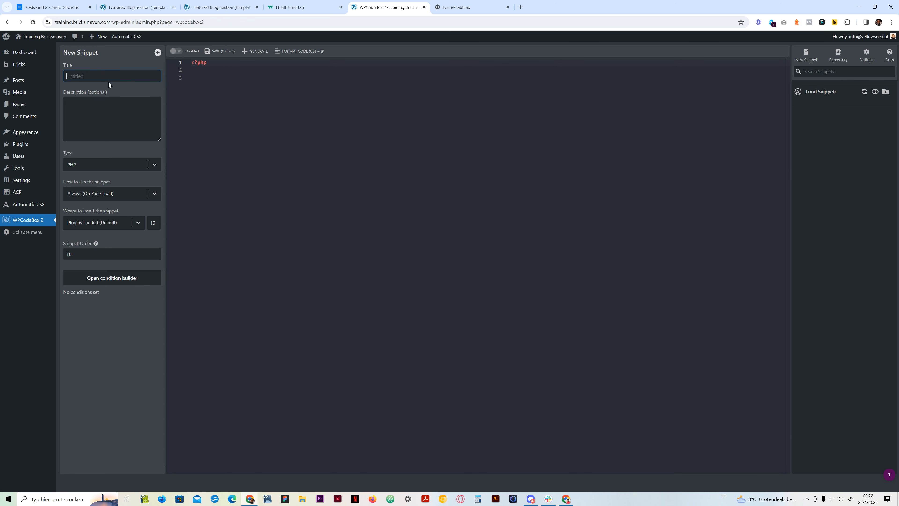
left_click(61, 7)
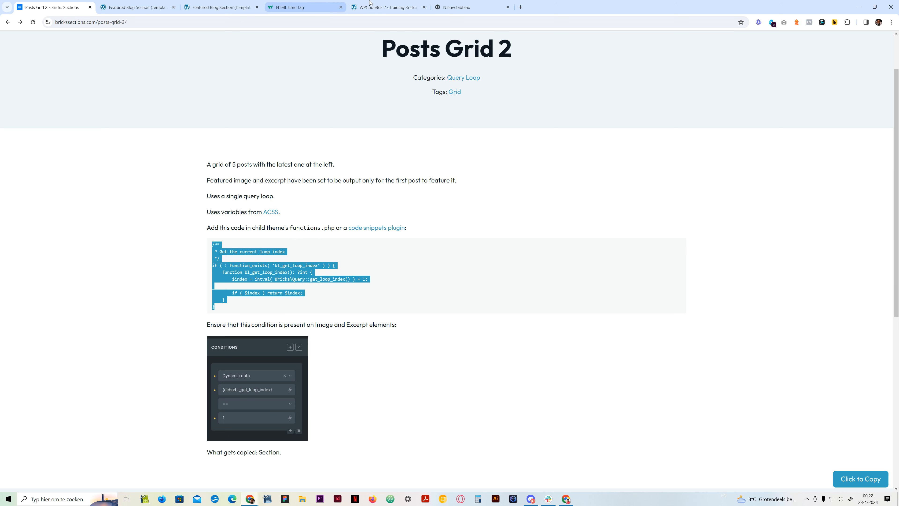
left_click(400, 5)
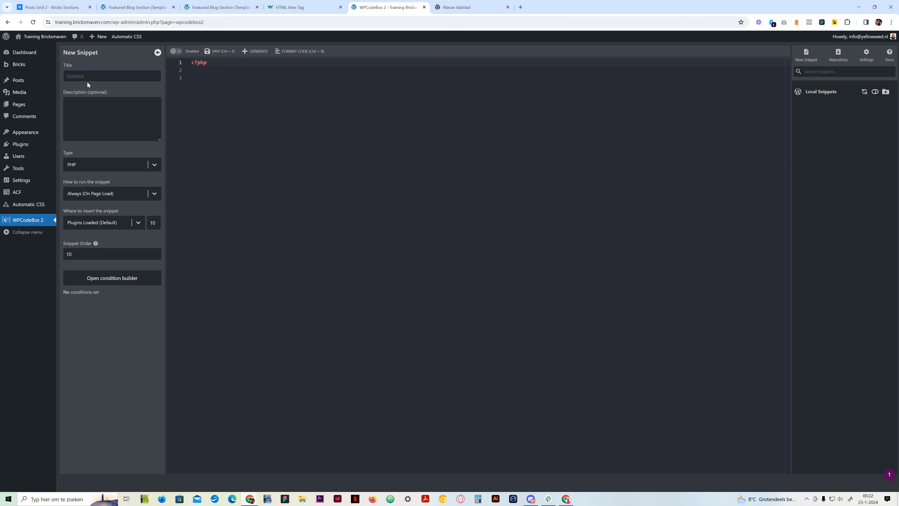
type("Hide featured image and excerpt")
Paste the copied loop index function below the opening PHP tag, then save and enable the snippet.
left_click(227, 129)
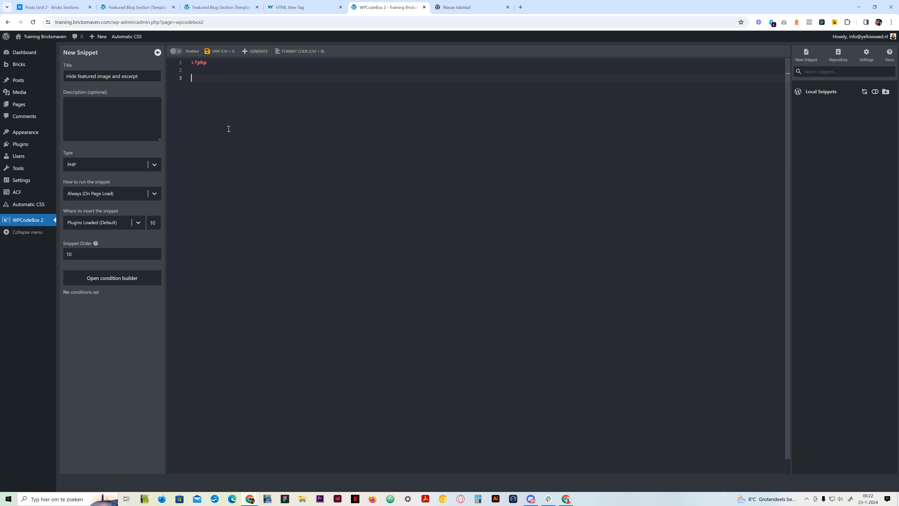
key("ctrl+v")
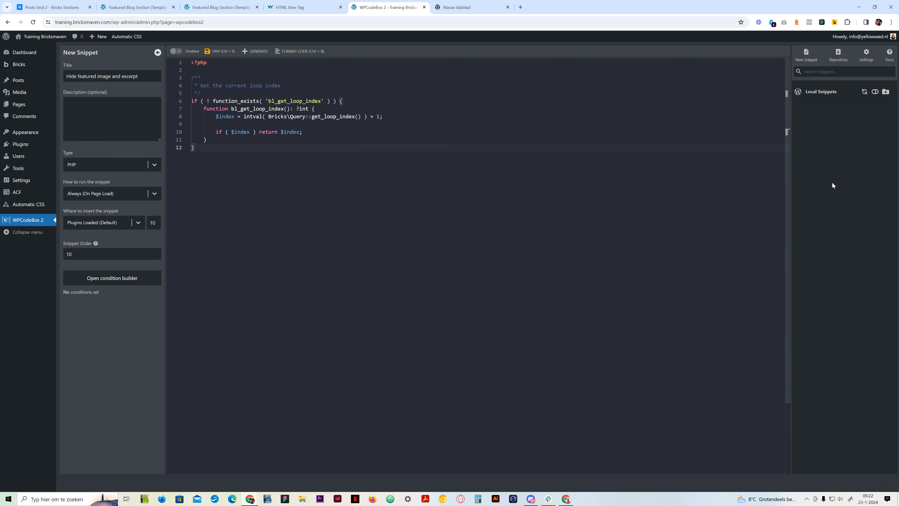
left_click(216, 52)
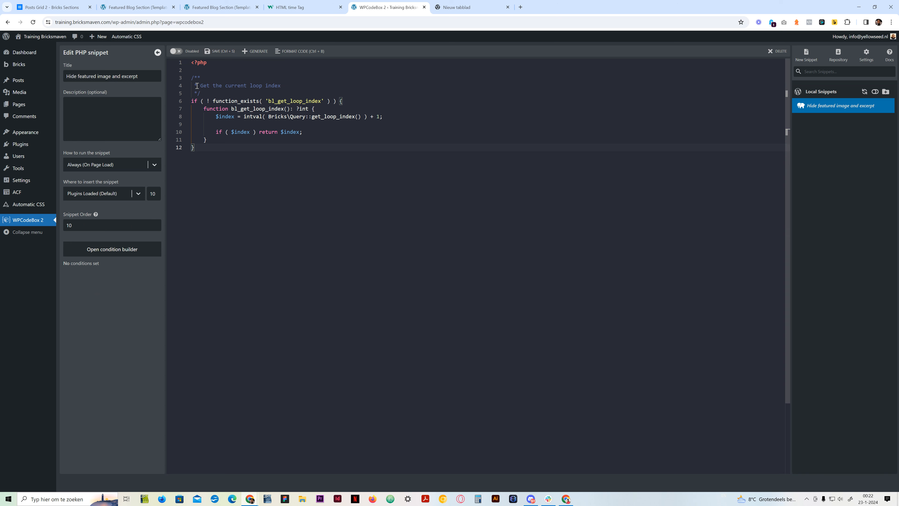
left_click(176, 51)
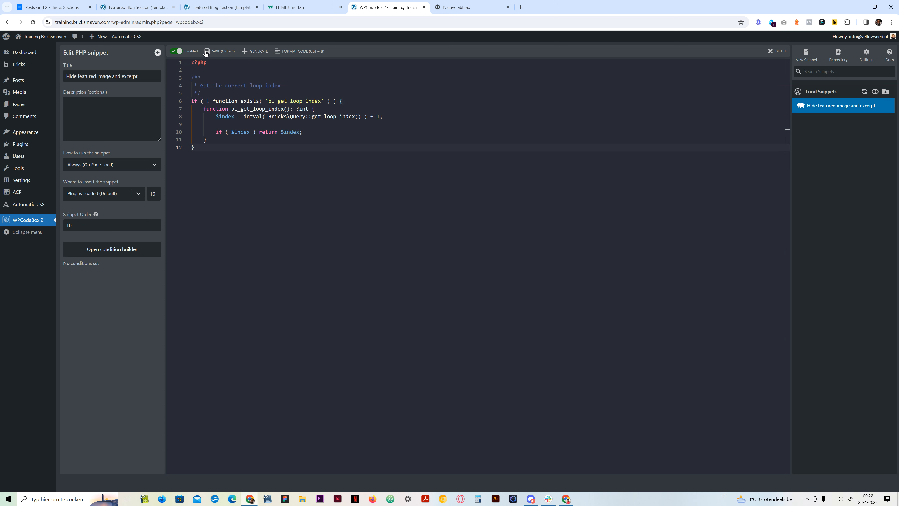
left_click(214, 53)
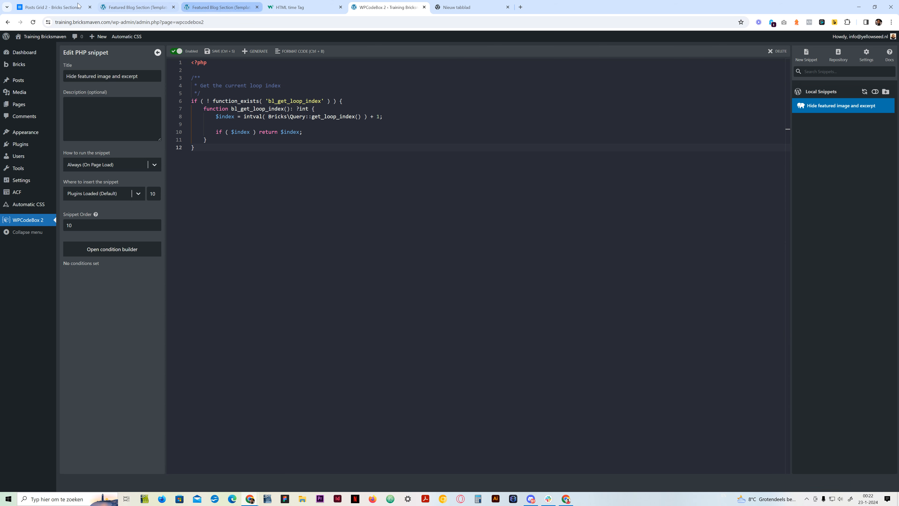
Read the Posts Grid 2 instruction about the condition required on the Image and Excerpt elements.
key("ctrl+1")
left_click(228, 228)
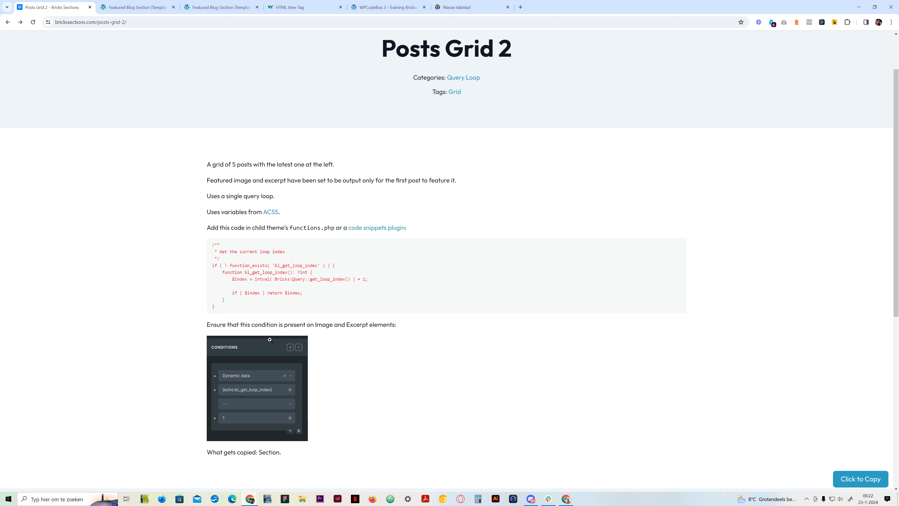
left_click_drag(207, 324, 399, 324)
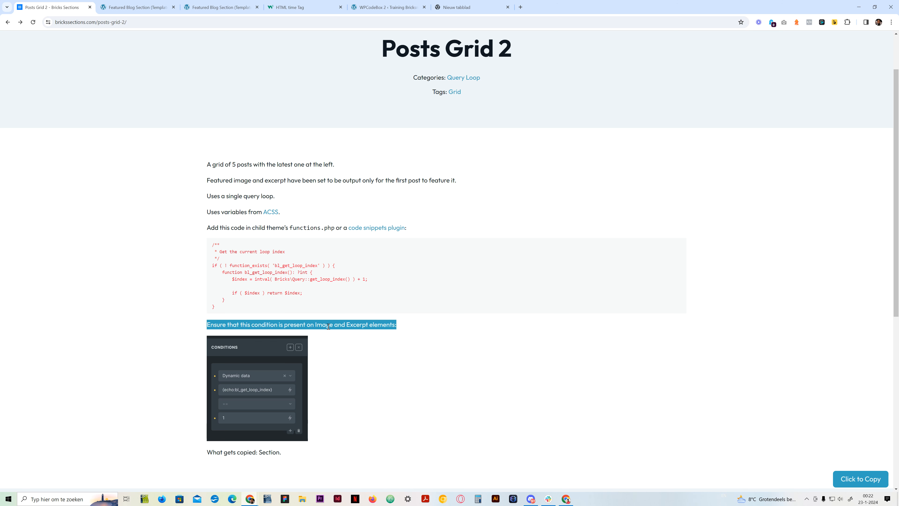
left_click(318, 321)
left_click_drag(318, 321, 400, 328)
left_click(400, 329)
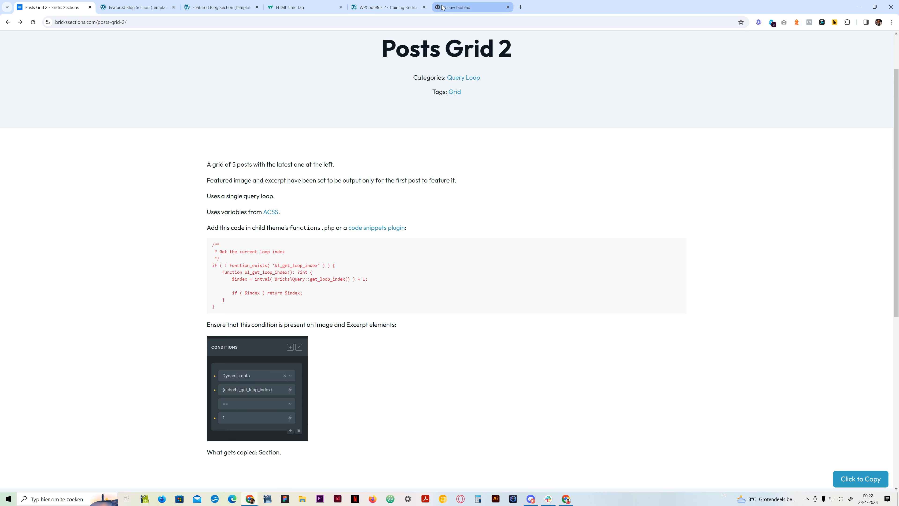
Copy the {echo:bl_get_loop_index} tag from the blank tab's address and return to the Bricks builder after checking the demo's condition.
left_click(467, 7)
key("ctrl+a")
key("ctrl+c")
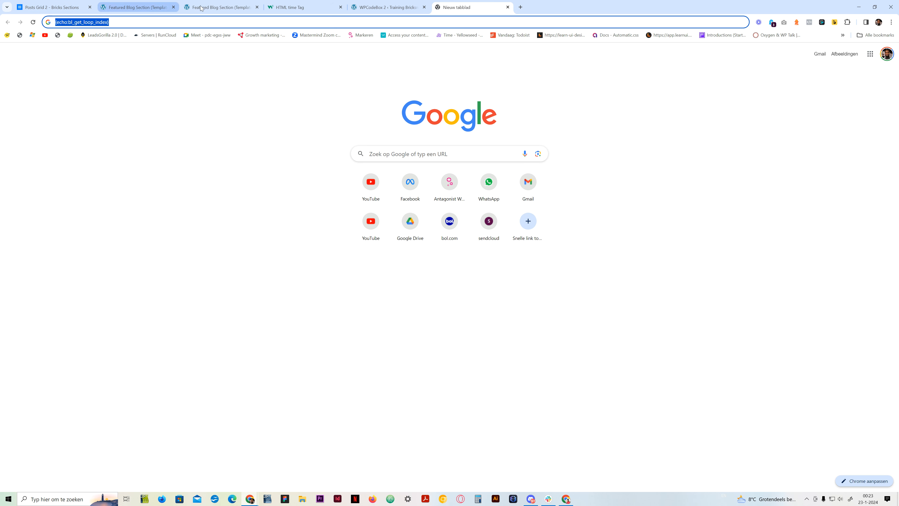
left_click(38, 8)
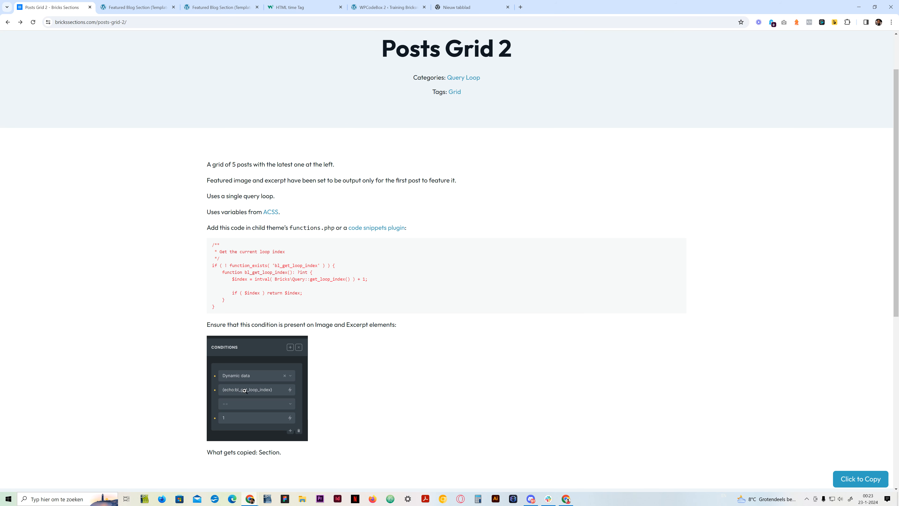
left_click(105, 5)
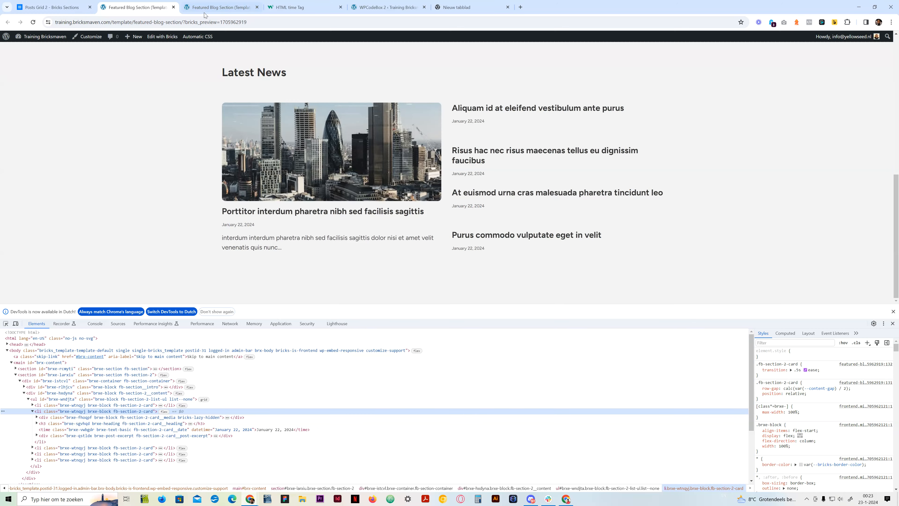
left_click(217, 7)
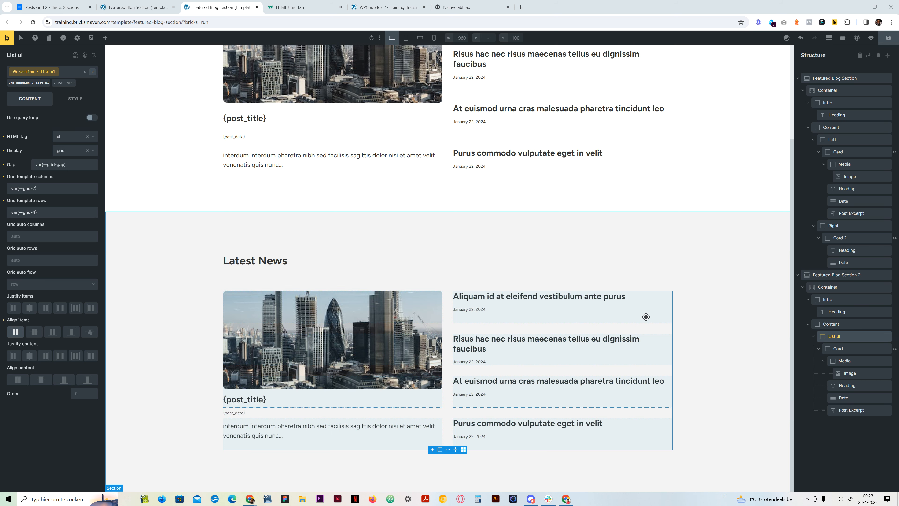
Add a dynamic data condition to the second section's Media block so that {echo:bl_get_loop_index} equals 1.
left_click(859, 361)
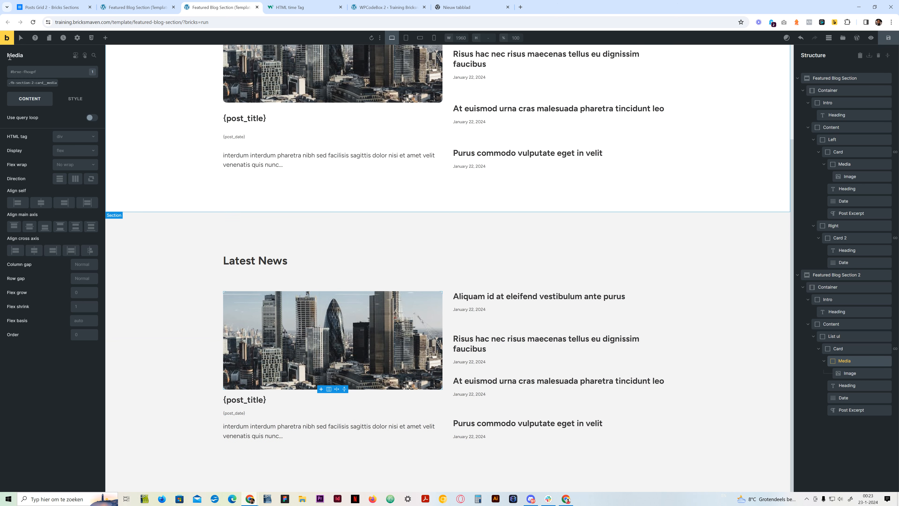
left_click(37, 82)
left_click(76, 56)
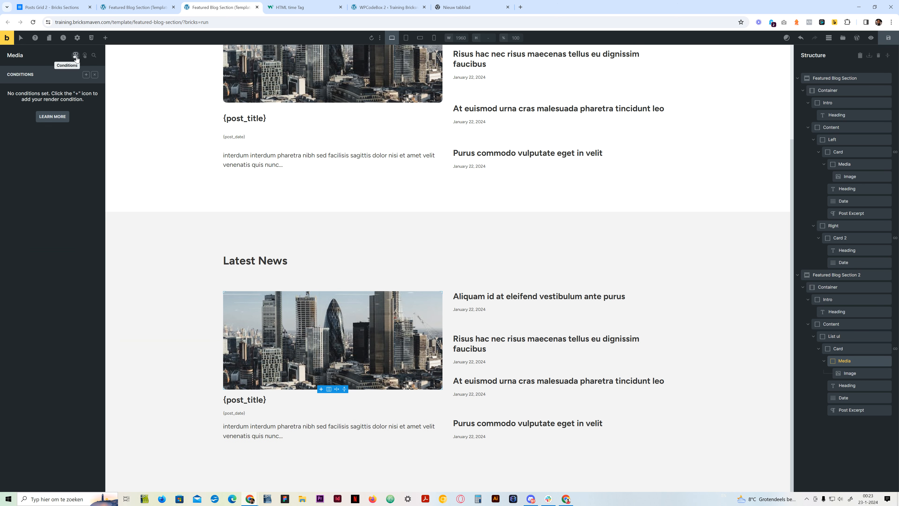
left_click(86, 75)
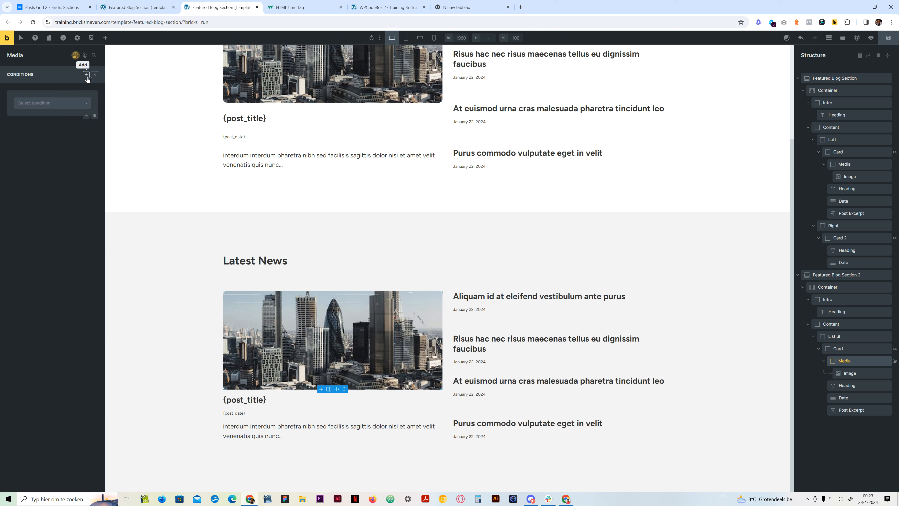
left_click(59, 106)
type("dyn")
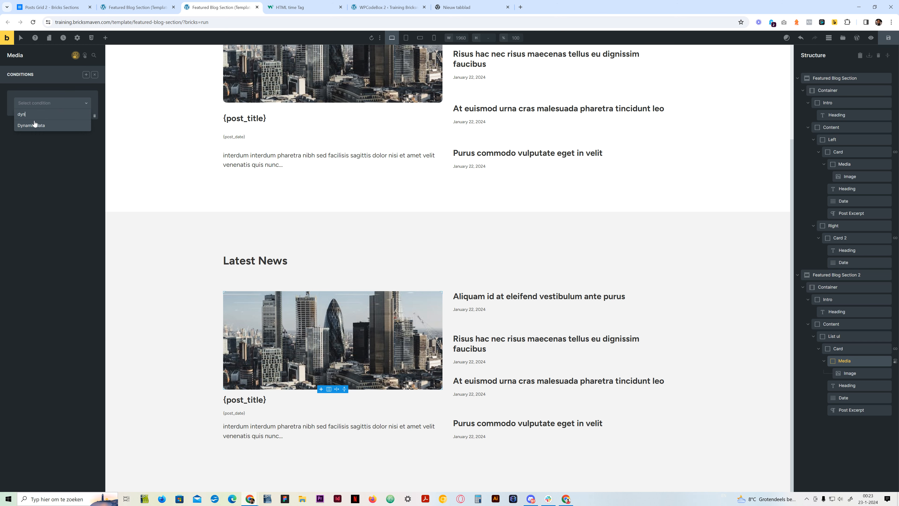
left_click(35, 125)
left_click(43, 118)
left_click(68, 184)
left_click(48, 146)
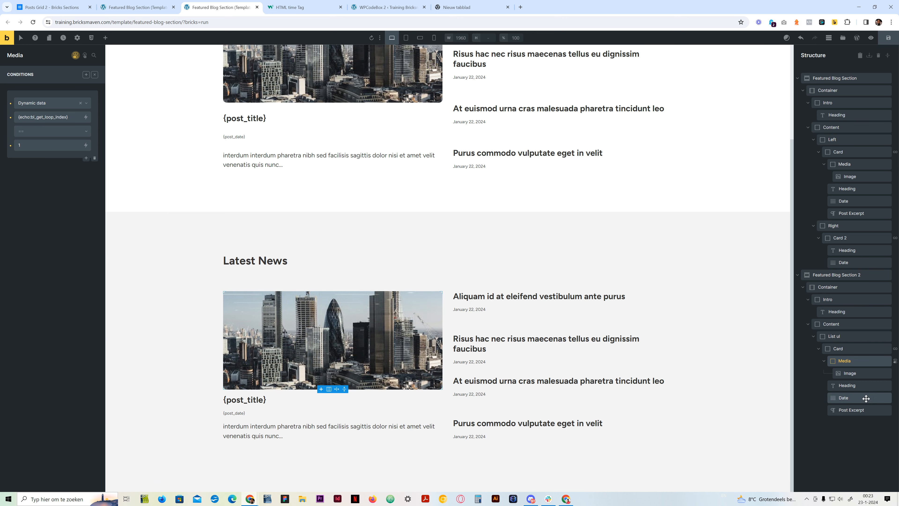
Add the same {echo:bl_get_loop_index} equals 1 dynamic data condition to the second section's Post Excerpt, then save the template.
left_click(843, 404)
left_click(855, 411)
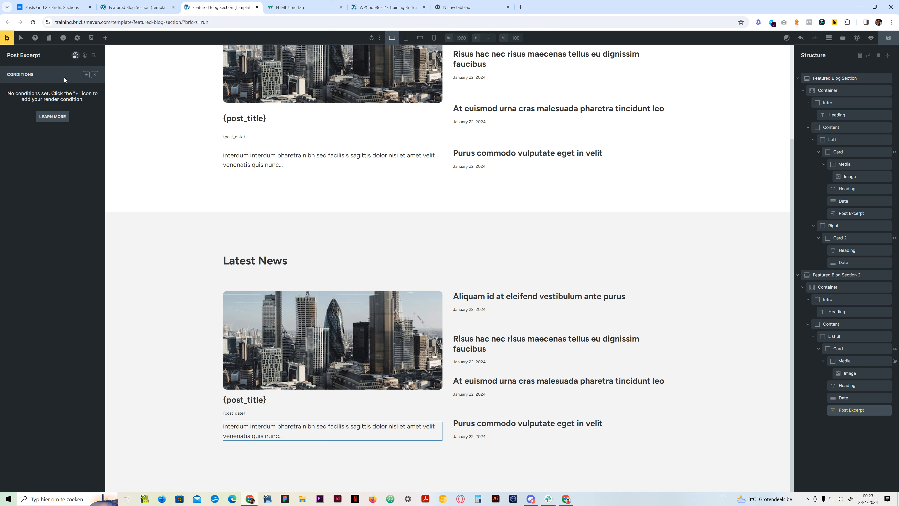
left_click(75, 56)
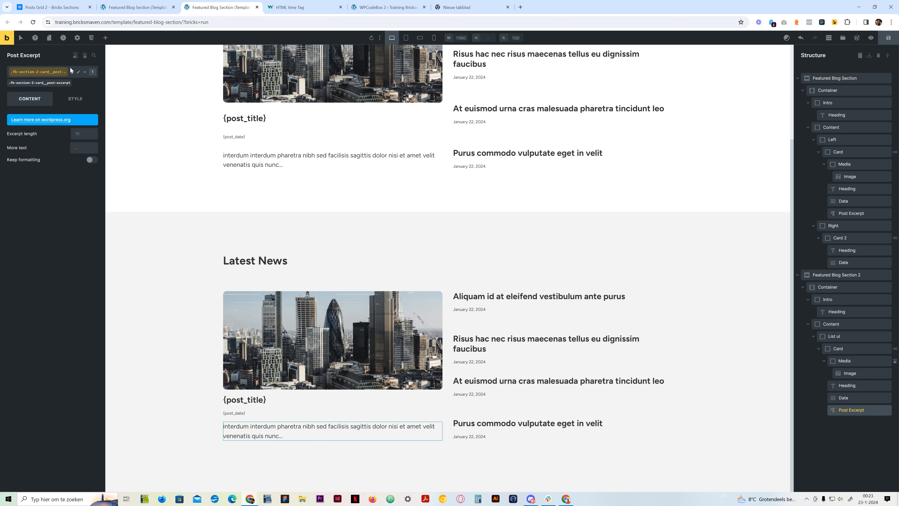
left_click(75, 55)
left_click(85, 75)
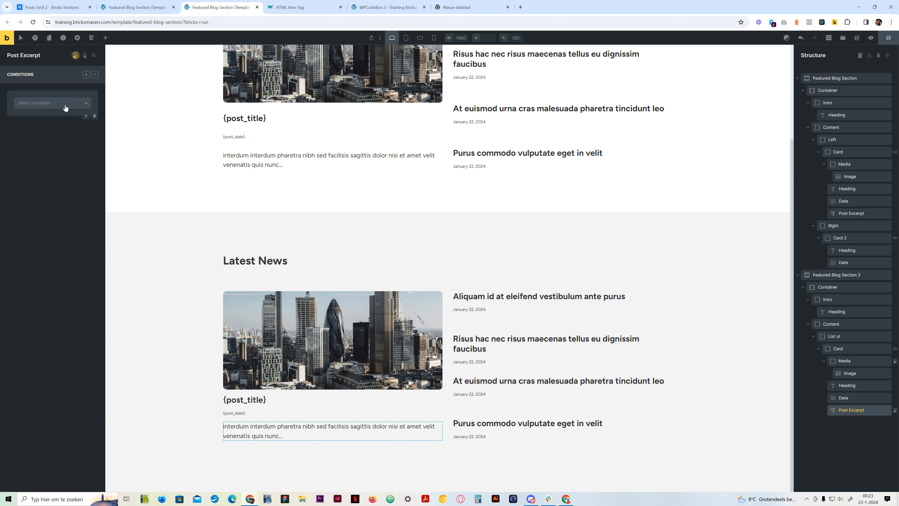
left_click(66, 105)
type("dy")
left_click(49, 126)
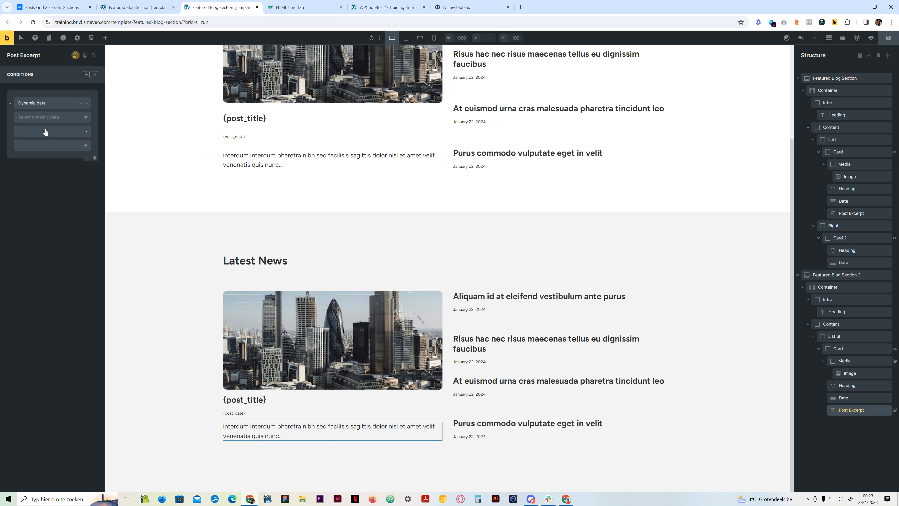
right_click(47, 119)
left_click(70, 187)
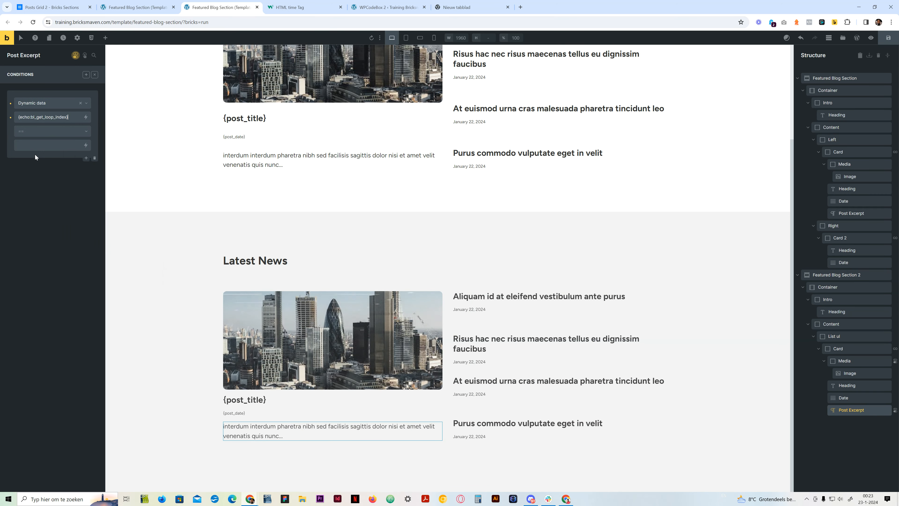
left_click(48, 145)
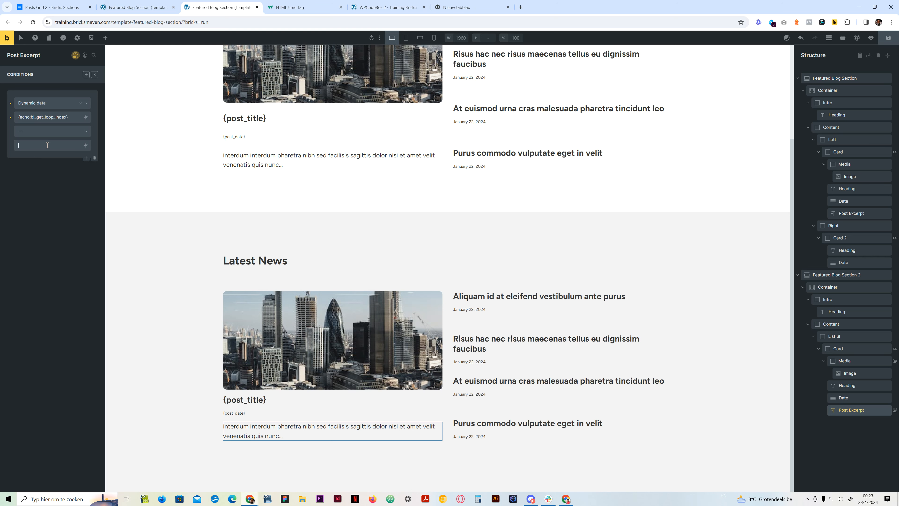
key("ctrl+s")
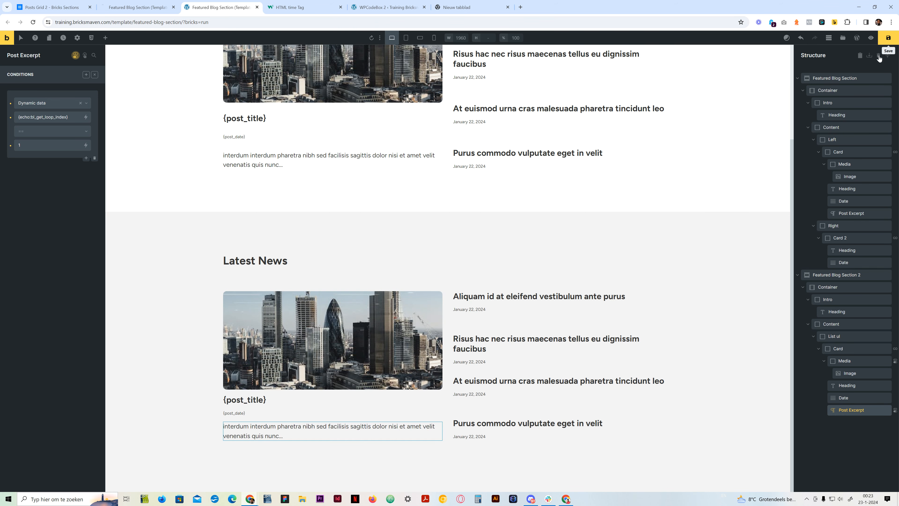
Inspect the first and second list items' markup in the front-end preview, close the developer tools and compare both blog sections.
left_click(145, 8)
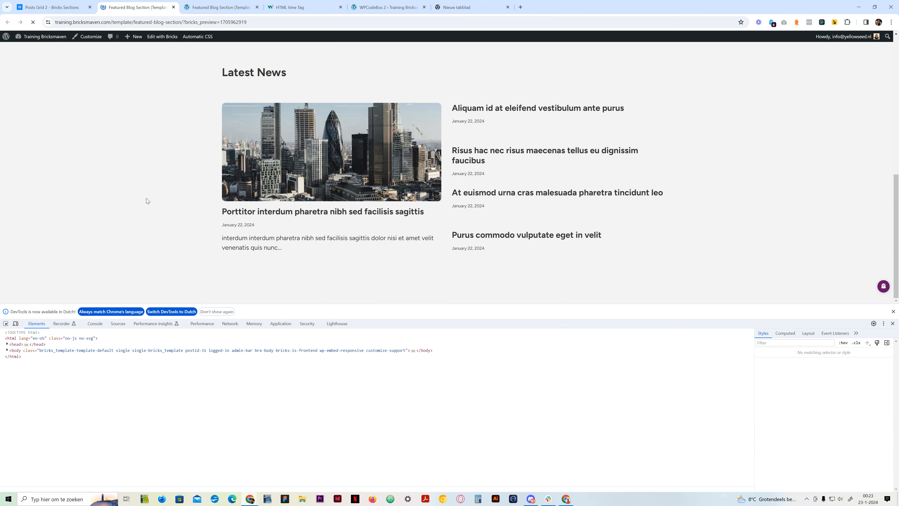
key("ctrl+shift+c")
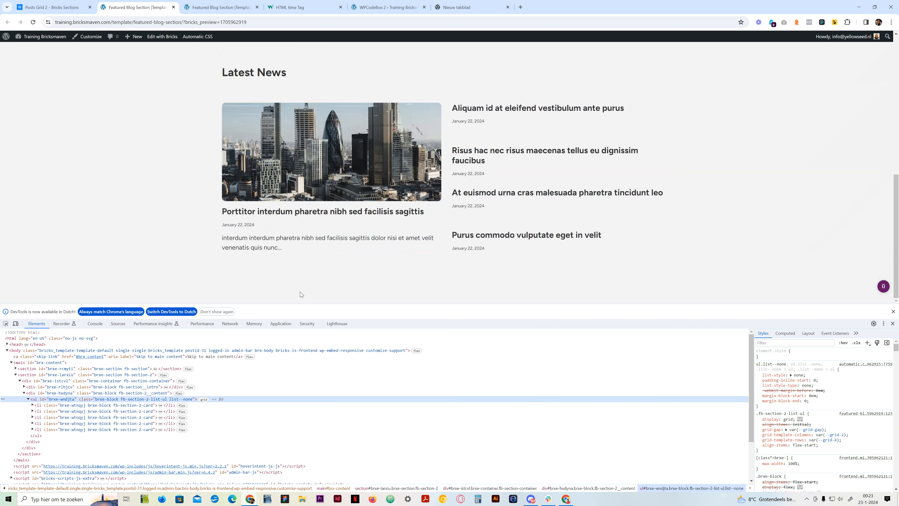
left_click(33, 405)
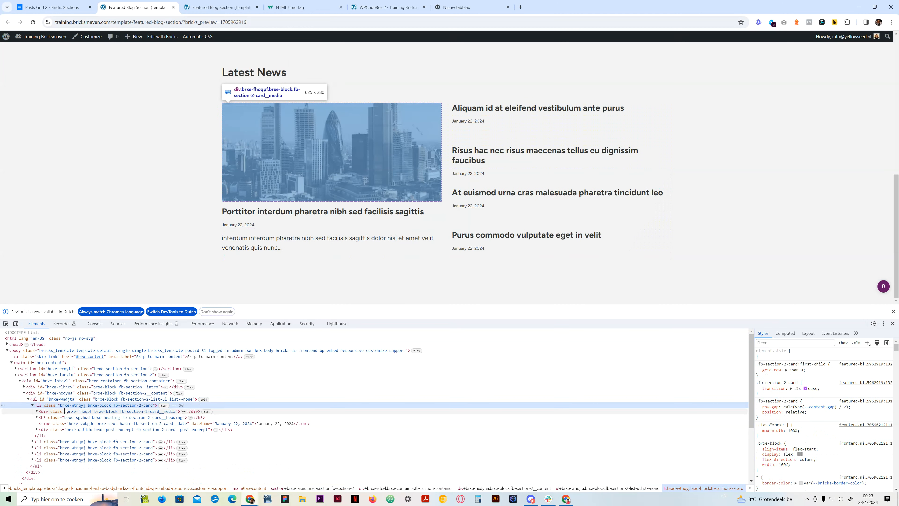
left_click(32, 406)
left_click(32, 412)
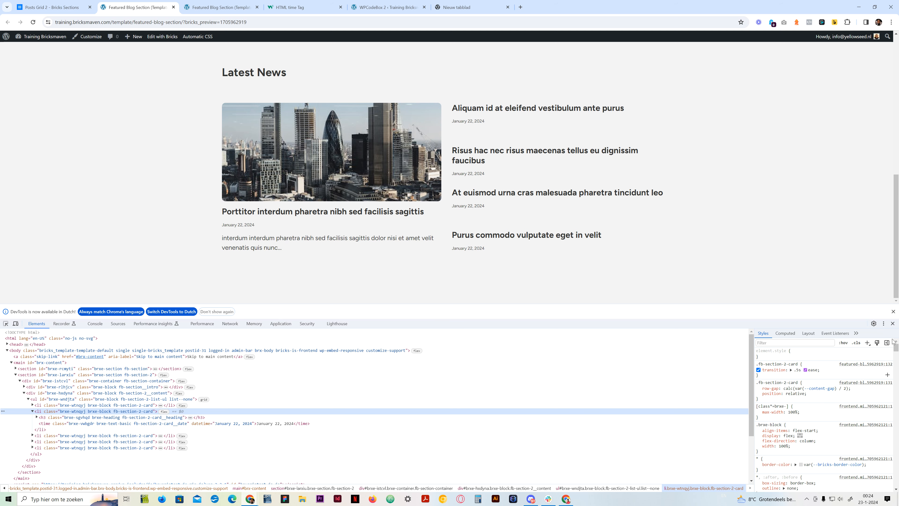
left_click(893, 324)
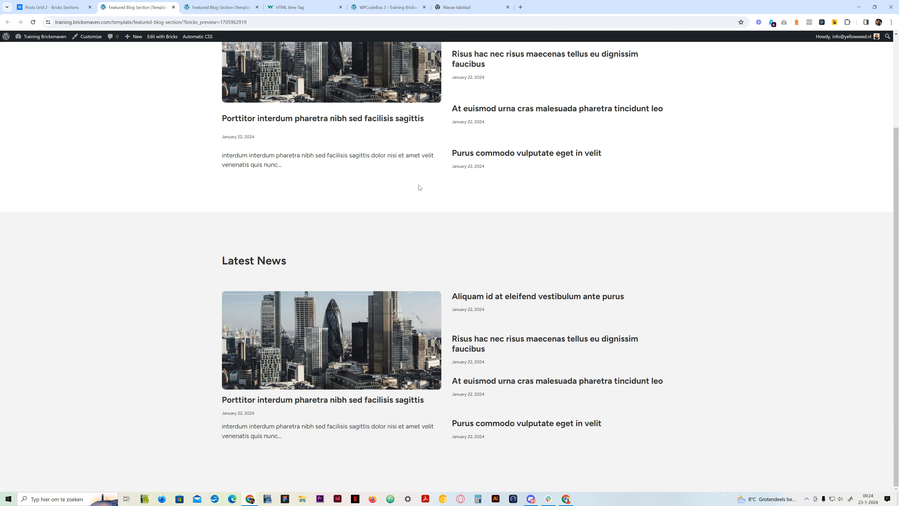
scroll(252, 327, "up", 3)
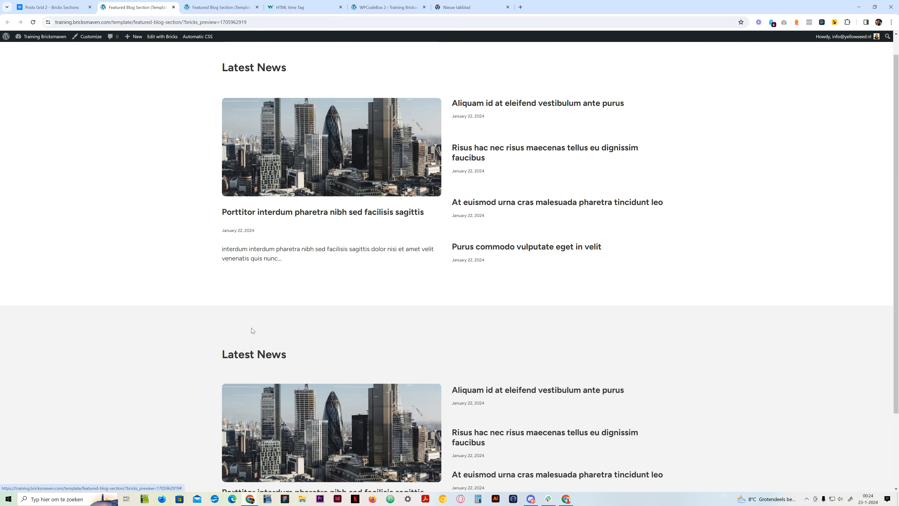
scroll(457, 241, "down", 3)
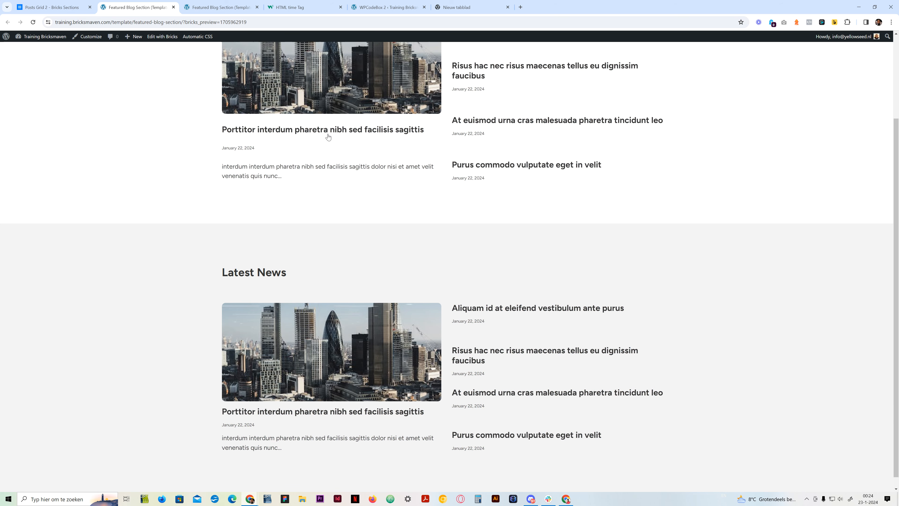
Review the Posts Grid 2 tutorial page and browse the section library on the Bricks Sections home page.
left_click(53, 7)
scroll(264, 291, "down", 6)
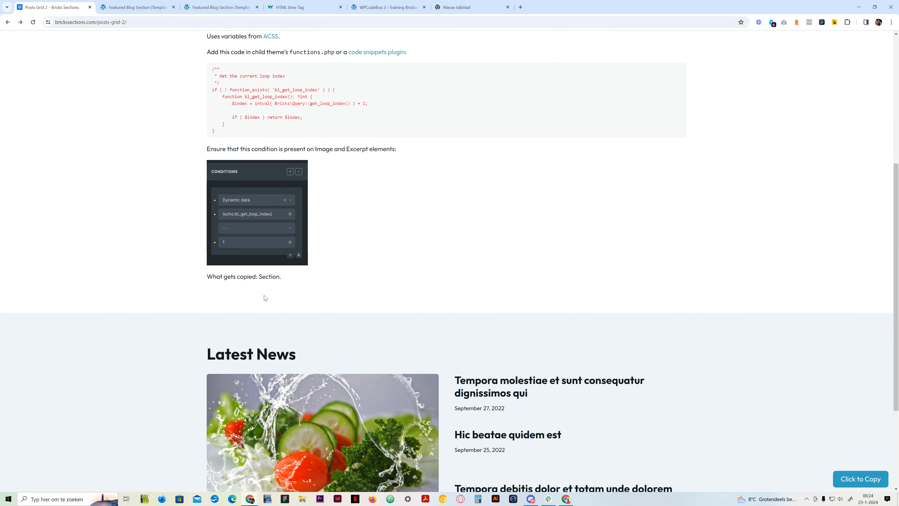
scroll(258, 307, "up", 7)
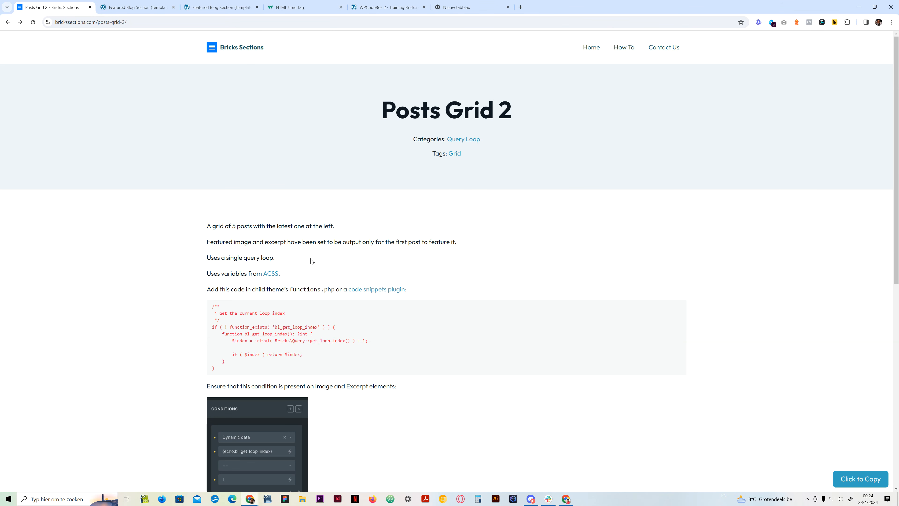
left_click(235, 49)
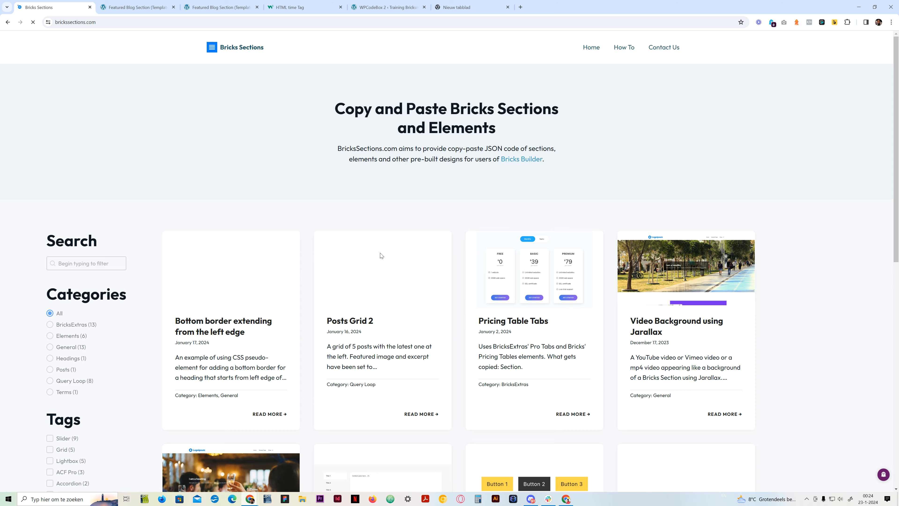
scroll(319, 177, "down", 2)
scroll(345, 242, "down", 4)
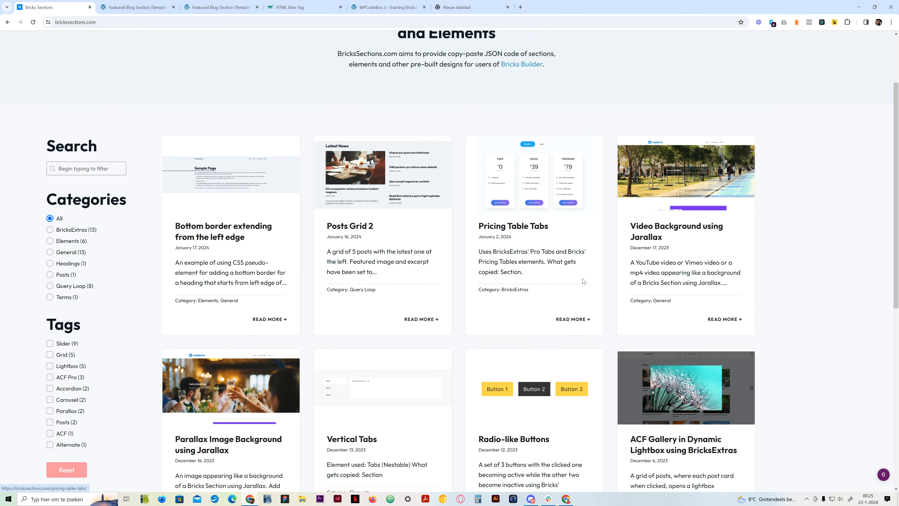
scroll(346, 242, "up", 5)
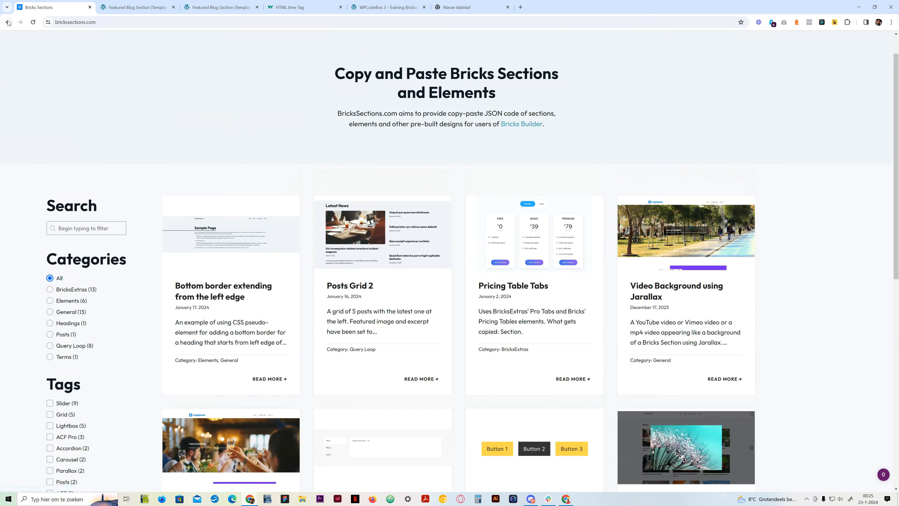
key("alt+Left")
Return to the Bricks builder and collapse both featured blog sections in the structure tree while comparing their layouts.
left_click(135, 6)
left_click(220, 7)
scroll(354, 188, "up", 3)
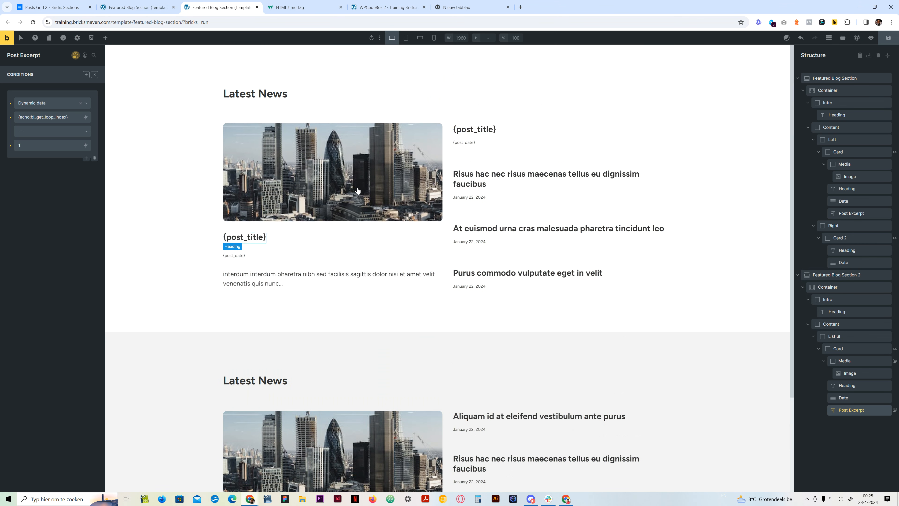
left_click(799, 80)
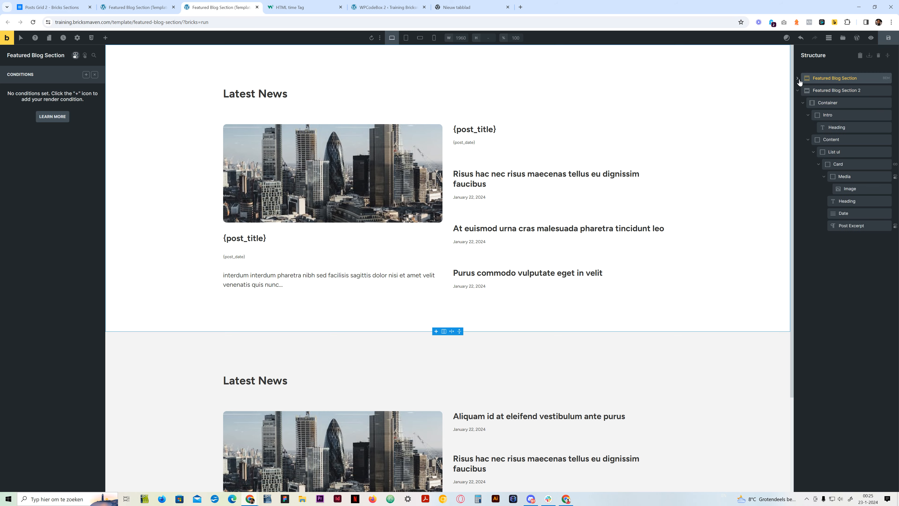
left_click(798, 78)
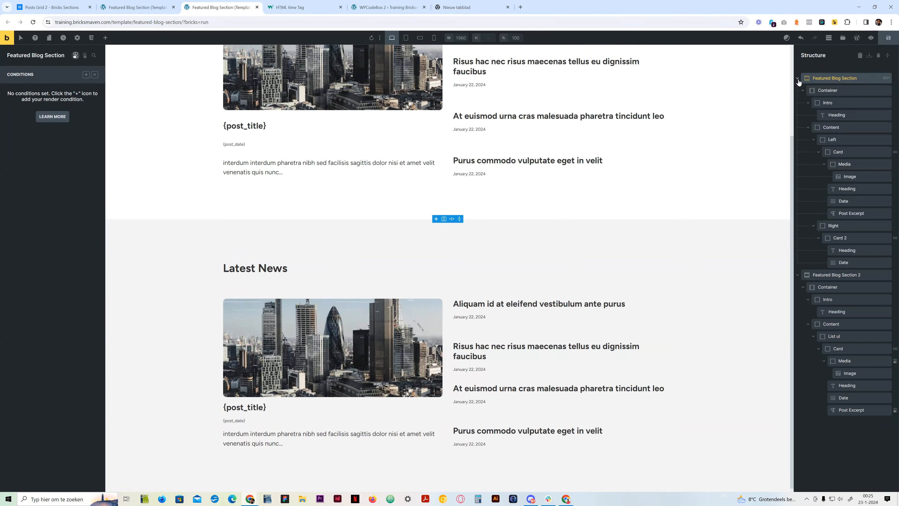
left_click(798, 79)
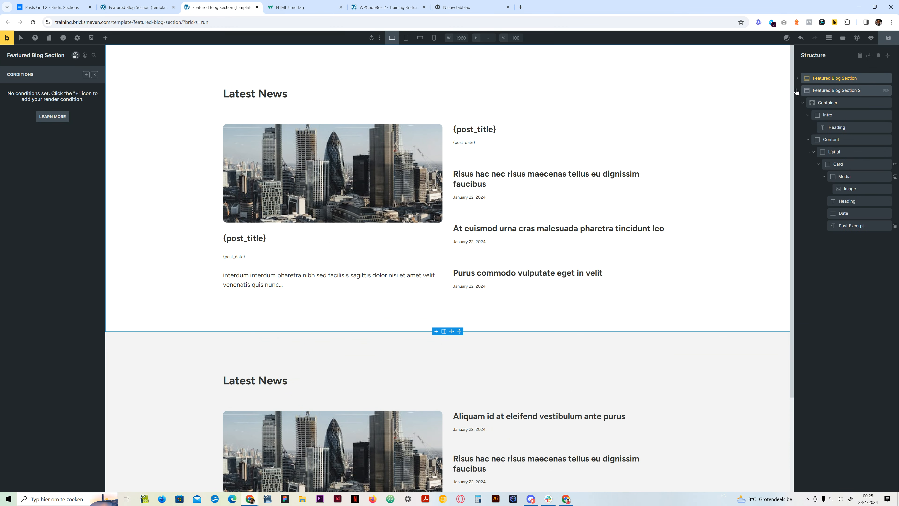
left_click(798, 91)
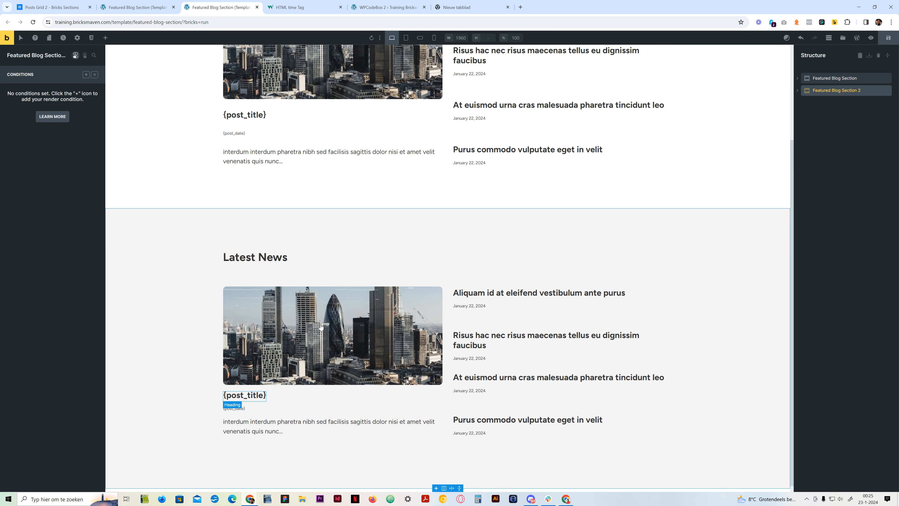
scroll(385, 337, "up", 3)
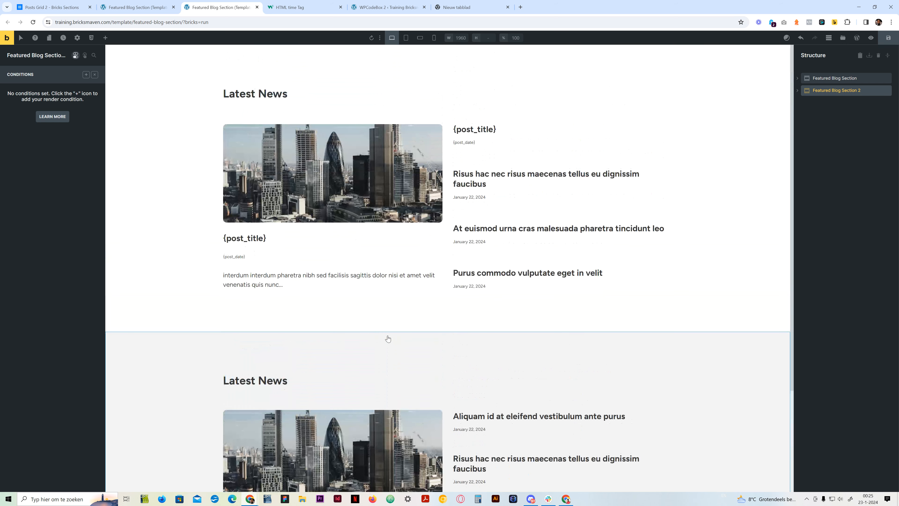